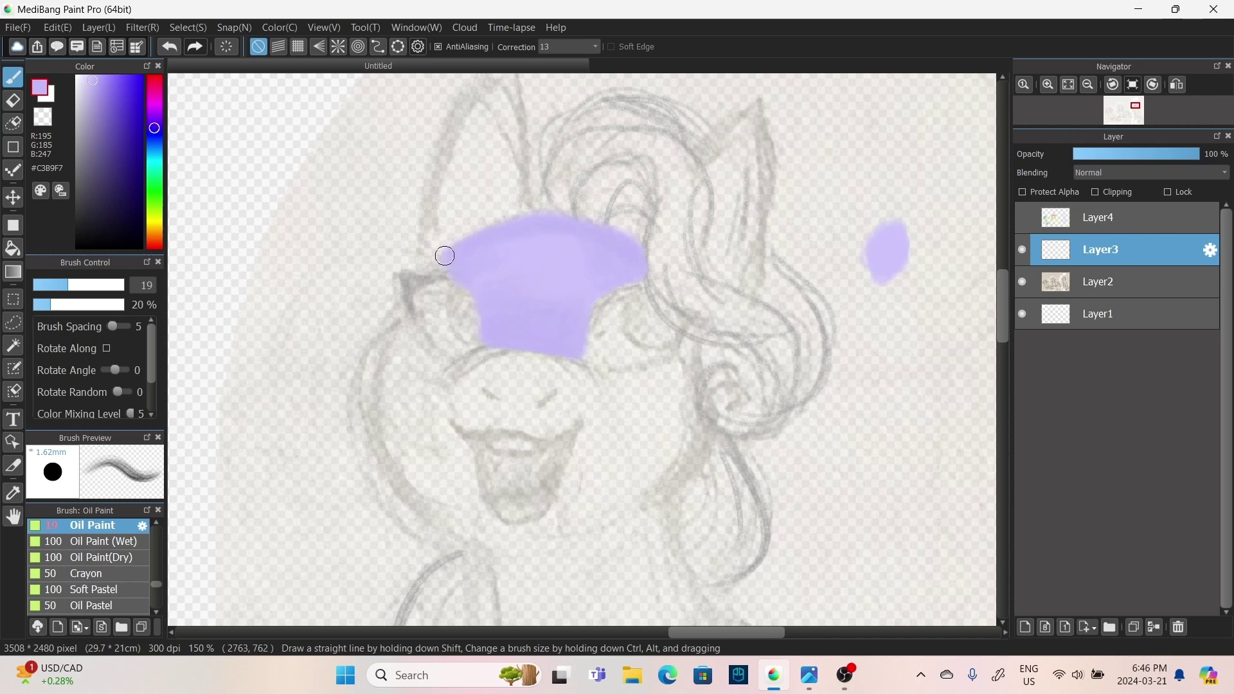
# - Blend the pony's forehead, then paint the muzzle, nostrils, mouth line, cheeks and jaw in light purple oil paint on Layer3
pyautogui.moveTo(552, 342); pyautogui.dragTo(549, 227)
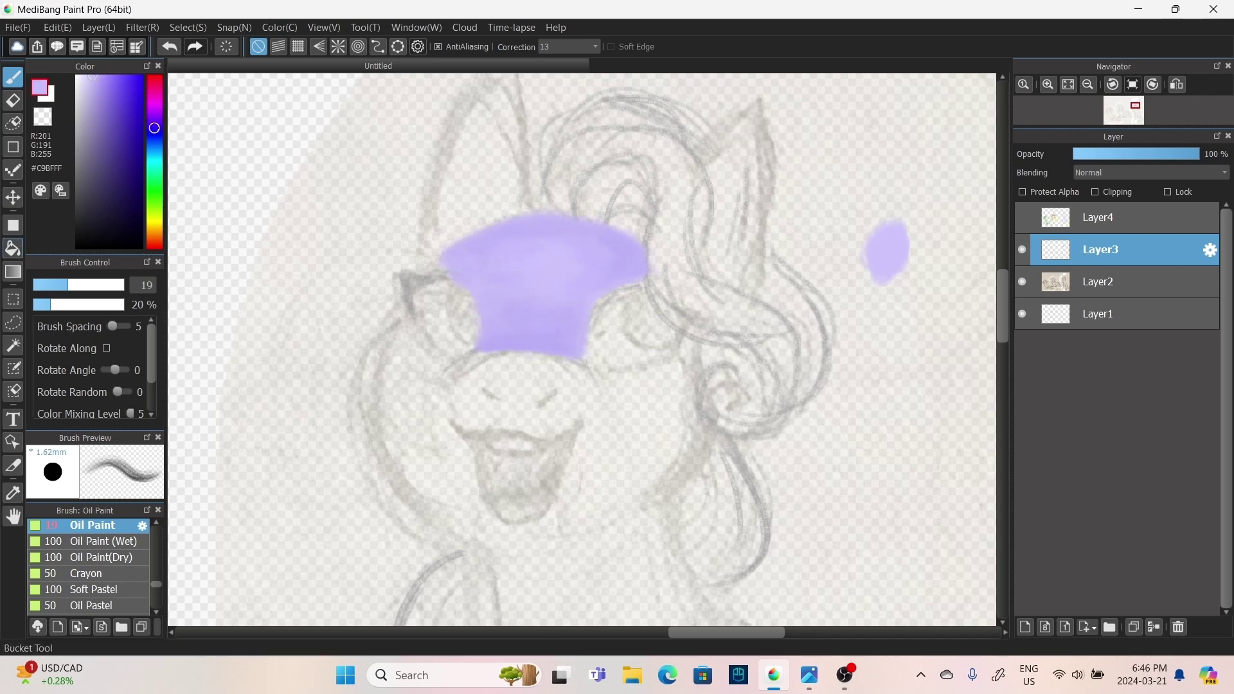
pyautogui.moveTo(463, 363)
pyautogui.mouseDown()
pyautogui.moveTo(585, 372)
pyautogui.moveTo(509, 364)
pyautogui.moveTo(552, 365)
pyautogui.moveTo(482, 427)
pyautogui.moveTo(543, 429)
pyautogui.moveTo(598, 349)
pyautogui.moveTo(474, 430)
pyautogui.moveTo(507, 431)
pyautogui.moveTo(489, 430)
pyautogui.moveTo(461, 374)
pyautogui.moveTo(613, 405)
pyautogui.moveTo(413, 340)
pyautogui.moveTo(684, 359)
pyautogui.mouseUp()
pyautogui.moveTo(463, 360)
pyautogui.mouseDown()
pyautogui.moveTo(506, 332)
pyautogui.moveTo(571, 347)
pyautogui.mouseUp()
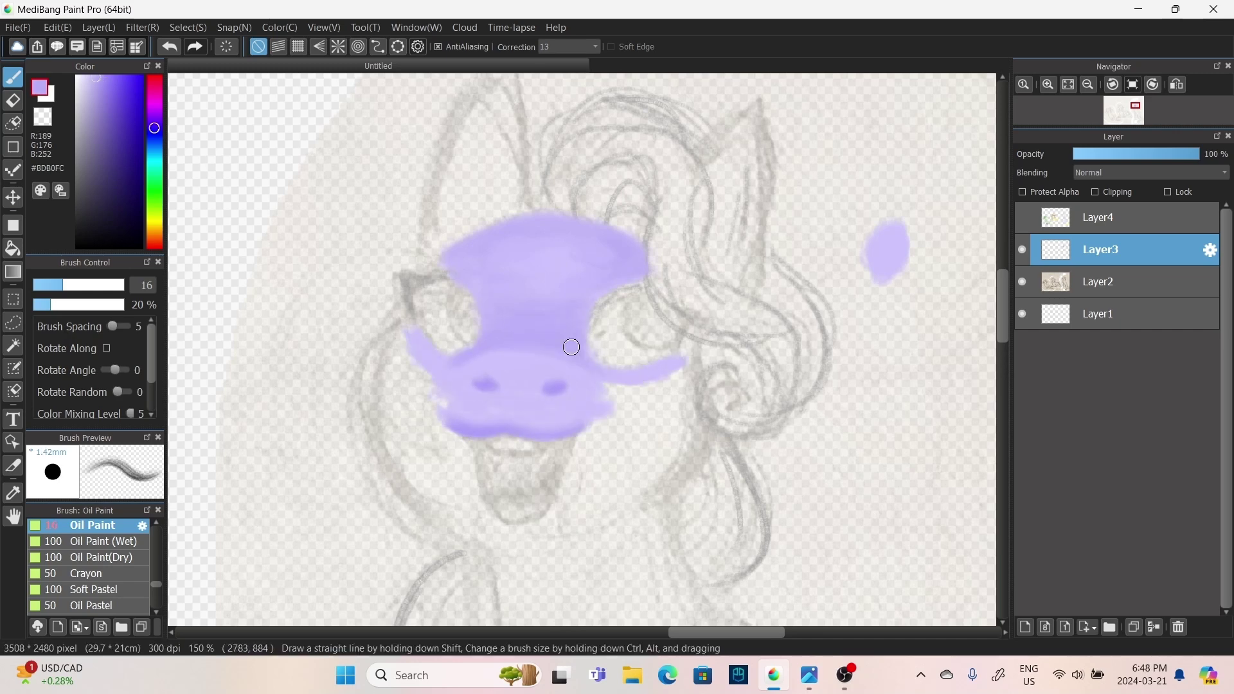
pyautogui.moveTo(488, 379); pyautogui.dragTo(570, 419)
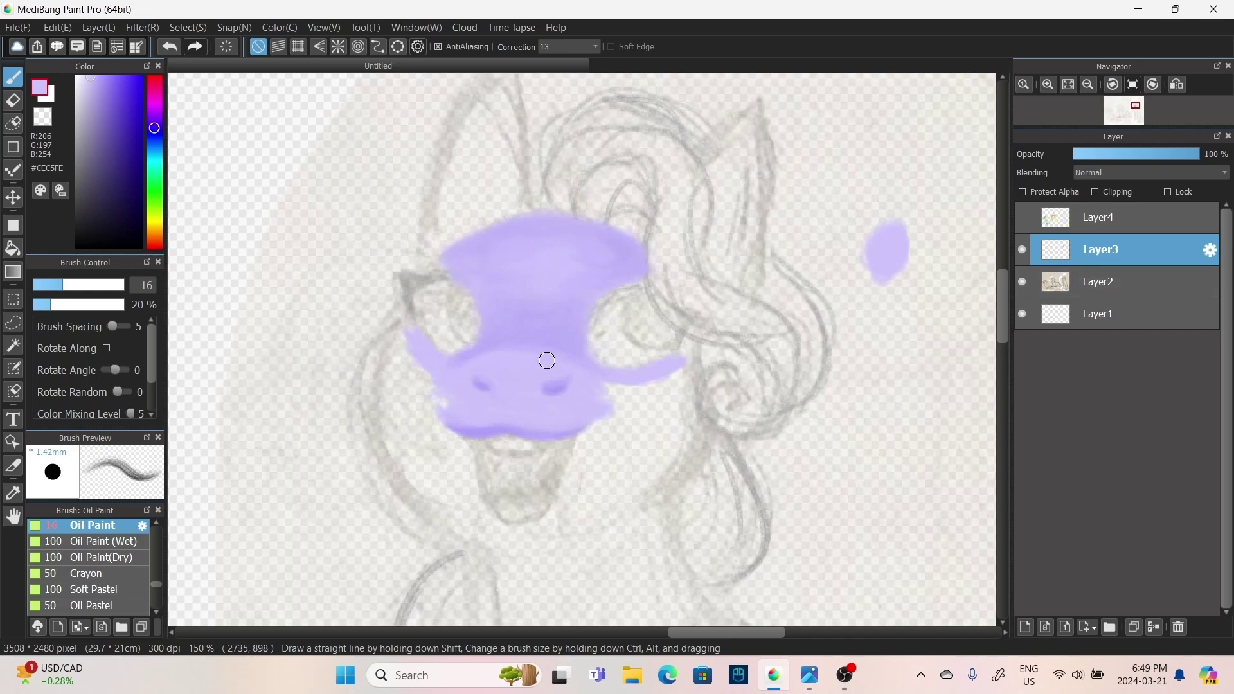
pyautogui.moveTo(402, 341)
pyautogui.mouseDown()
pyautogui.moveTo(389, 373)
pyautogui.moveTo(393, 414)
pyautogui.moveTo(469, 261)
pyautogui.moveTo(393, 410)
pyautogui.moveTo(470, 460)
pyautogui.moveTo(420, 434)
pyautogui.moveTo(524, 531)
pyautogui.moveTo(583, 436)
pyautogui.moveTo(583, 464)
pyautogui.moveTo(603, 383)
pyautogui.moveTo(692, 368)
pyautogui.moveTo(621, 517)
pyautogui.moveTo(583, 512)
pyautogui.moveTo(648, 435)
pyautogui.moveTo(594, 474)
pyautogui.moveTo(675, 374)
pyautogui.moveTo(499, 427)
pyautogui.moveTo(447, 500)
pyautogui.moveTo(587, 521)
pyautogui.mouseUp()
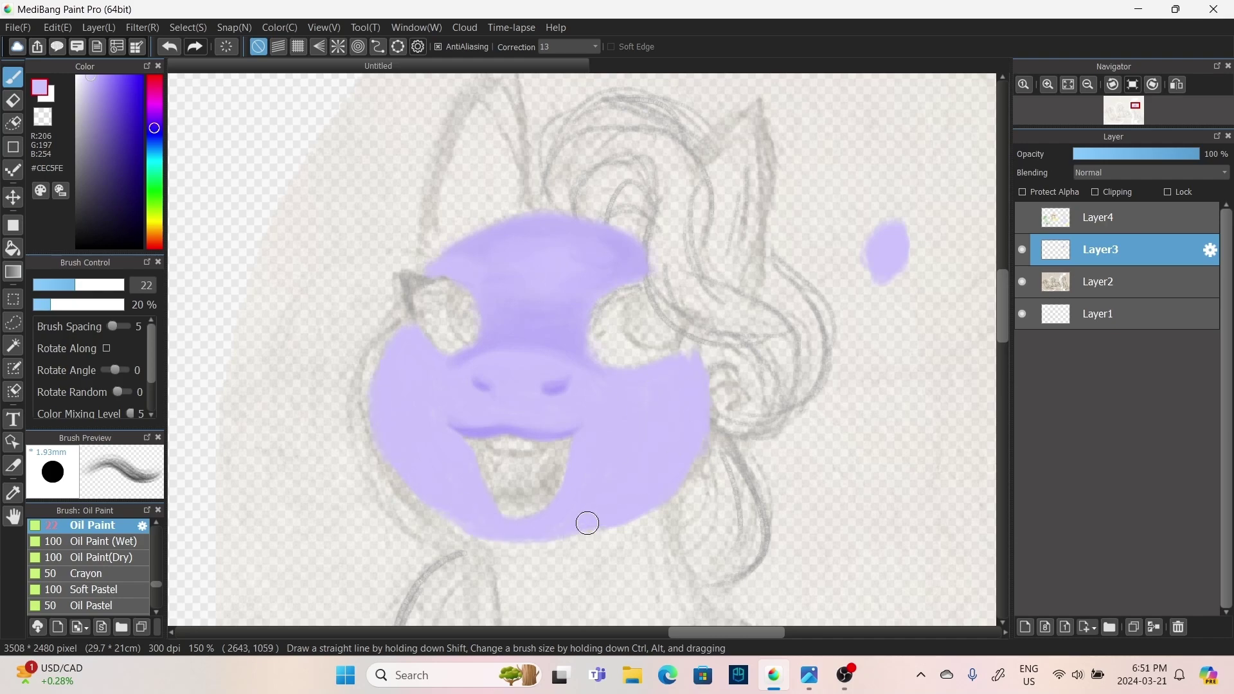
# - Paint light purple strokes with the brush at size 17 down both sides of the pony's neck
pyautogui.scroll(-5, 695, 403)
pyautogui.moveTo(524, 408); pyautogui.dragTo(500, 275)
pyautogui.scroll(-1, 707, 309)
pyautogui.scroll(3, 777, 278)
pyautogui.moveTo(691, 449); pyautogui.dragTo(703, 364)
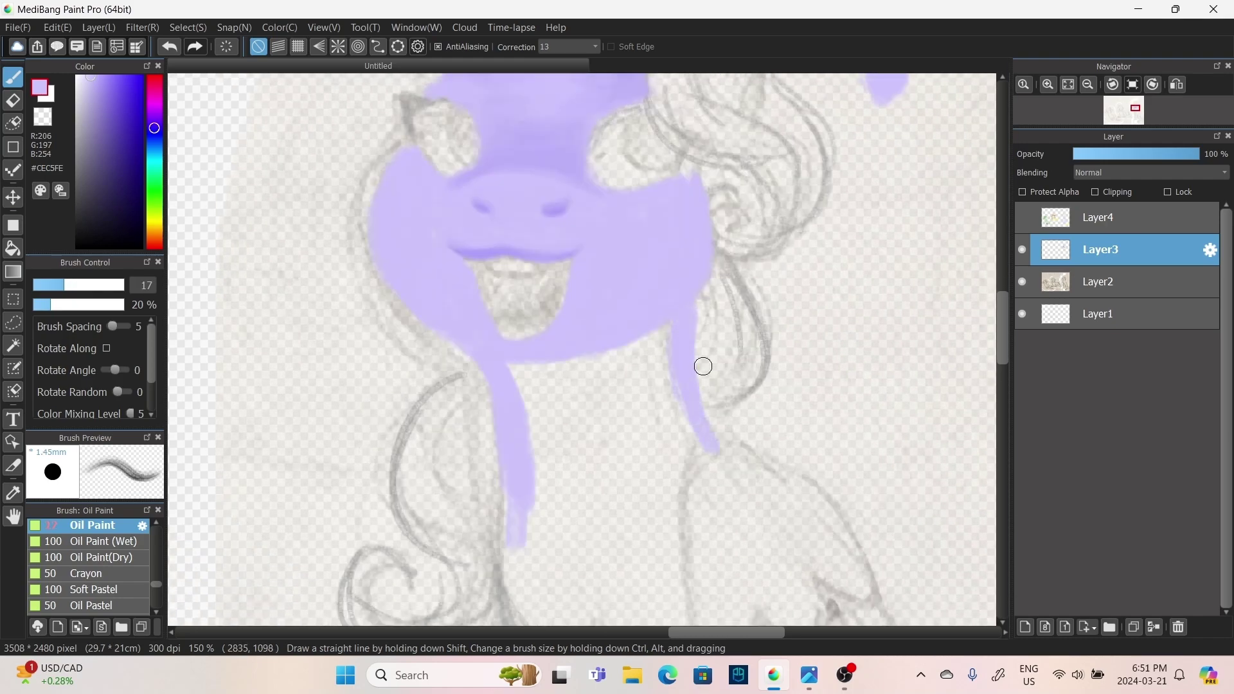
# - Fill the pony's uncovered ear with light purple down to the forehead
pyautogui.scroll(3, 703, 364)
pyautogui.scroll(2, 578, 289)
pyautogui.moveTo(488, 276)
pyautogui.mouseDown()
pyautogui.moveTo(481, 220)
pyautogui.moveTo(523, 268)
pyautogui.mouseUp()
pyautogui.scroll(-3, 524, 267)
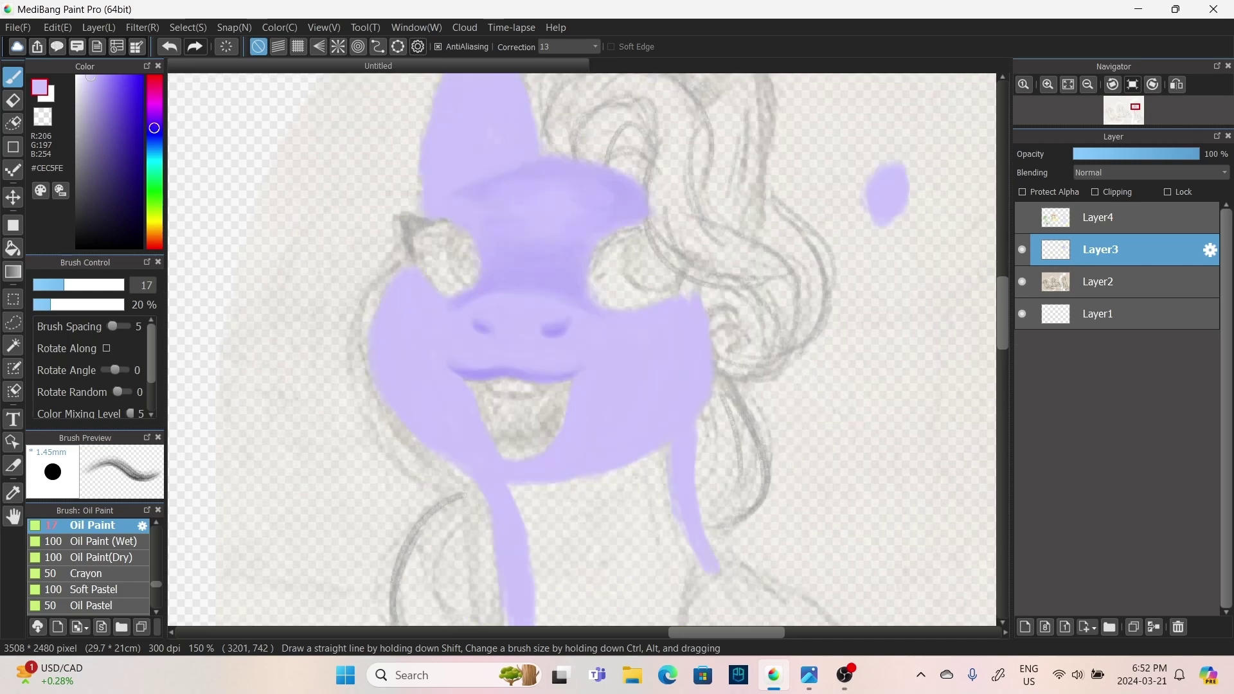
# - Shade beneath the pony's jaw and along the ear in a slightly darker purple
pyautogui.scroll(-2, 259, 210)
pyautogui.moveTo(471, 318)
pyautogui.mouseDown()
pyautogui.moveTo(603, 347)
pyautogui.moveTo(669, 383)
pyautogui.moveTo(500, 429)
pyautogui.moveTo(497, 413)
pyautogui.moveTo(641, 427)
pyautogui.moveTo(558, 466)
pyautogui.moveTo(662, 476)
pyautogui.moveTo(611, 450)
pyautogui.mouseUp()
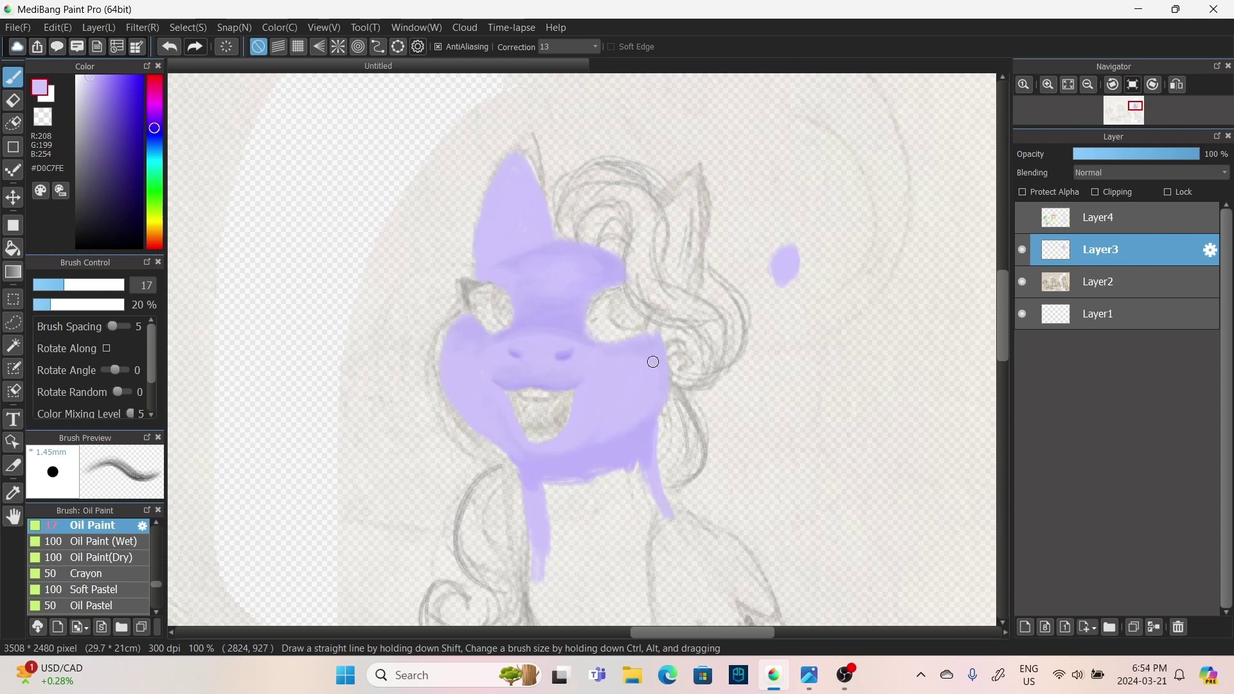
pyautogui.moveTo(548, 238)
pyautogui.mouseDown()
pyautogui.moveTo(534, 201)
pyautogui.moveTo(487, 264)
pyautogui.mouseUp()
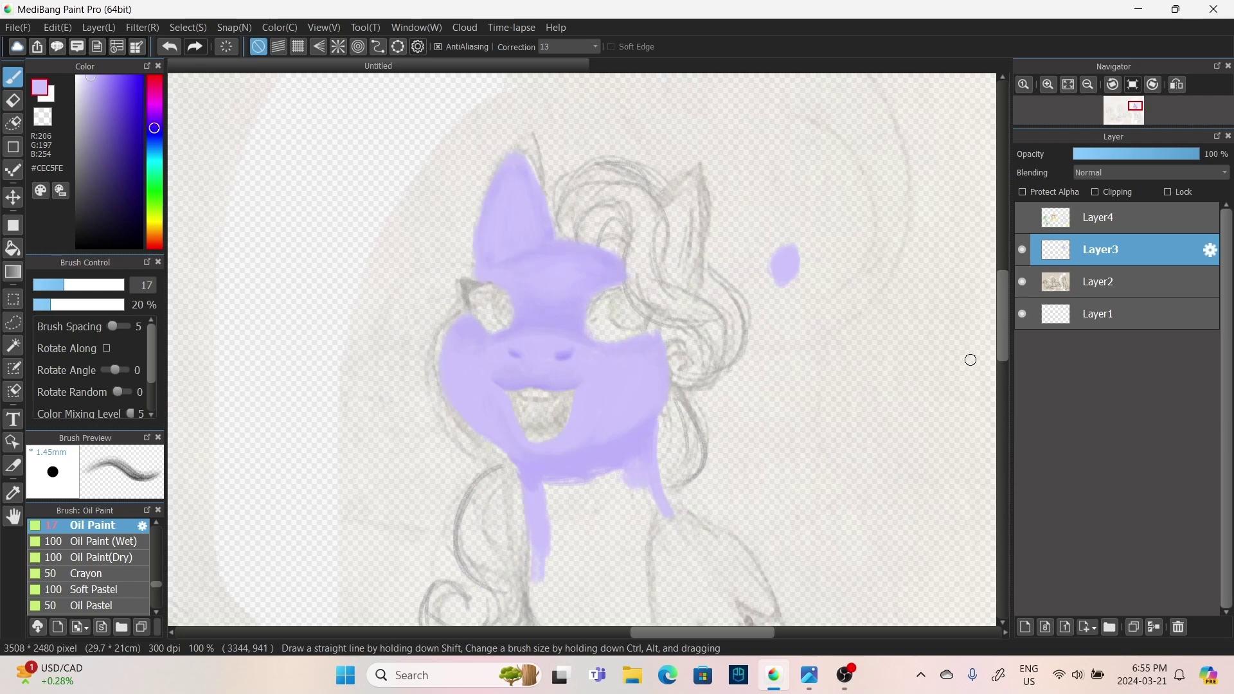
# - Fill the neck between its two side strokes with light purple and clean up its edge with the Eraser
pyautogui.scroll(-3, 971, 359)
pyautogui.moveTo(584, 330); pyautogui.dragTo(537, 309)
pyautogui.press('e')
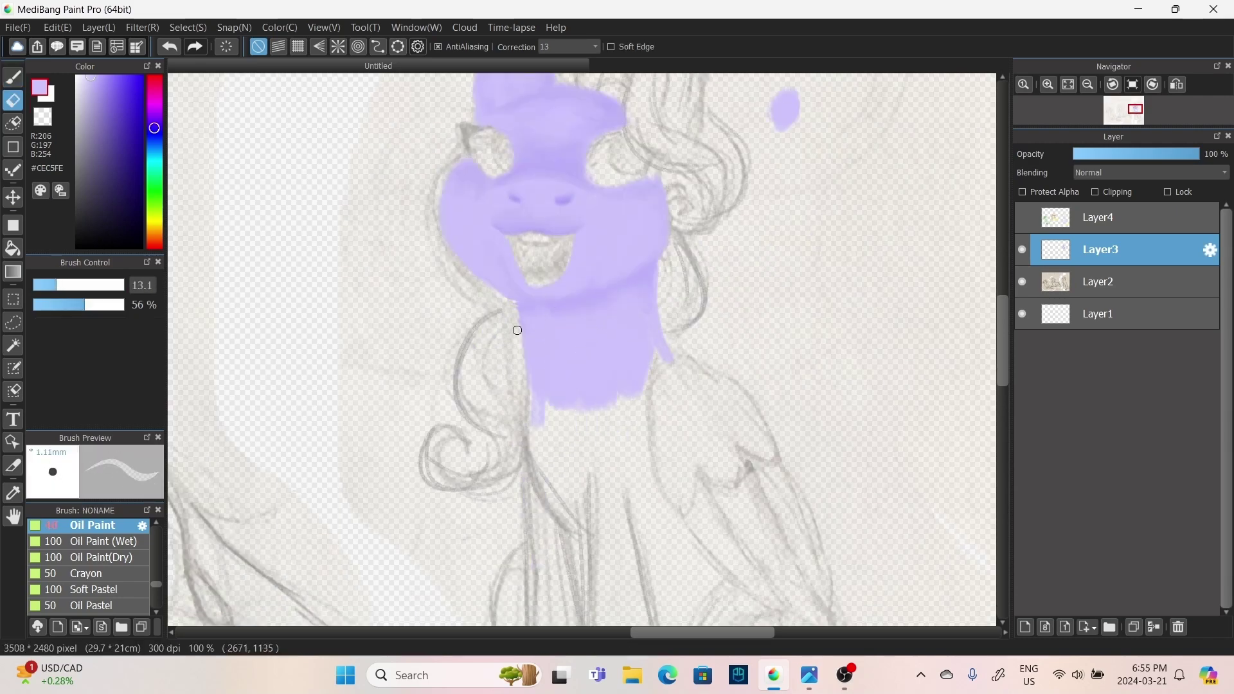
# - Check the painting with the Layer2 sketch hidden, show it again, and deepen the purple shading on the neck
pyautogui.click(1021, 282)
pyautogui.press('b')
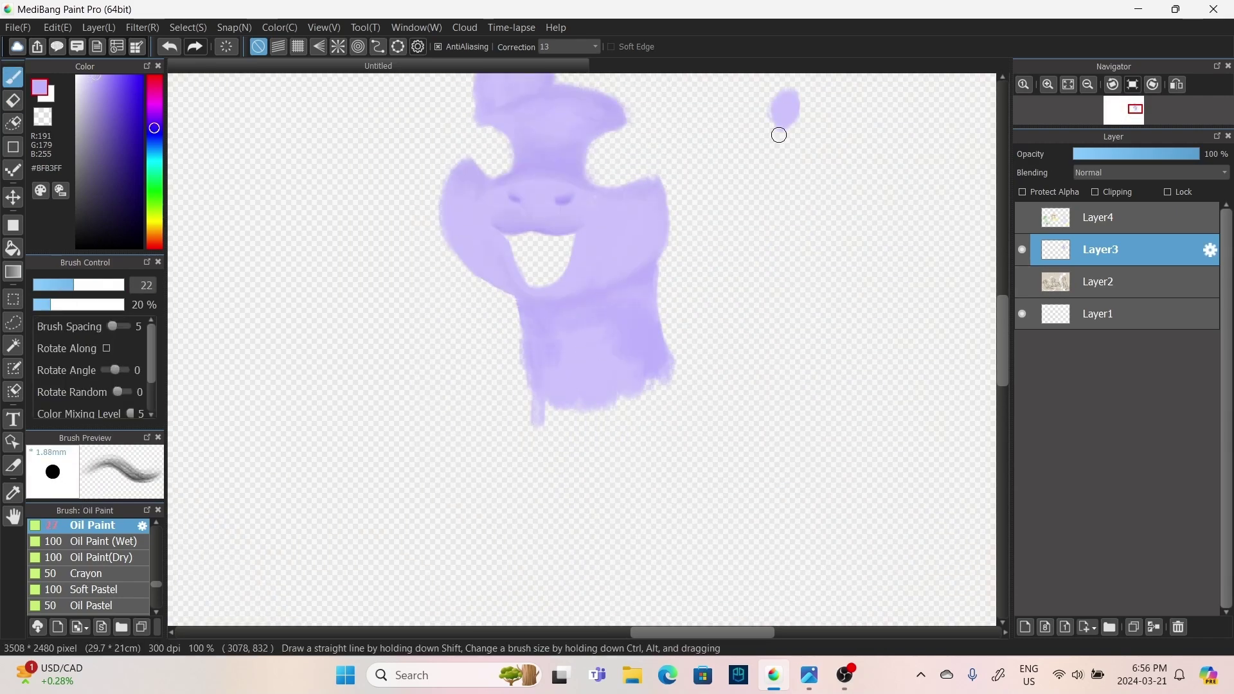
pyautogui.click(1022, 282)
pyautogui.keyDown('alt'); pyautogui.click(548, 284); pyautogui.keyUp('alt')
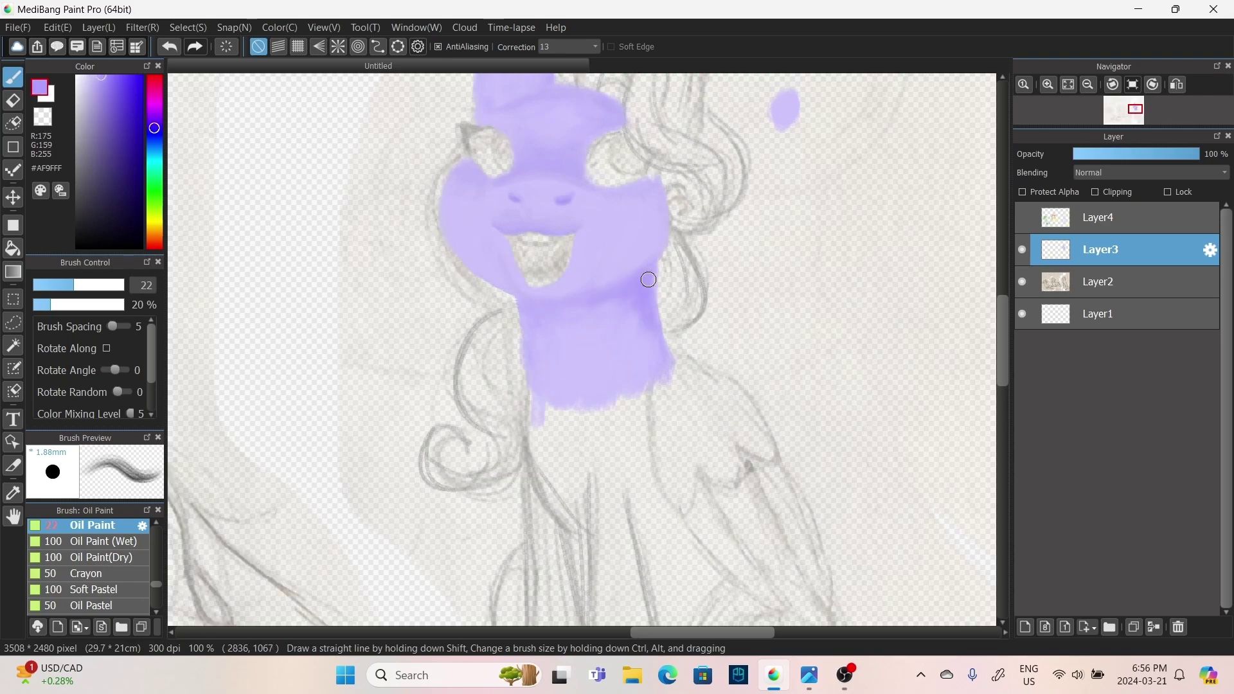
# - Paint the rounded upper part of the pony's wing in light purple beside the base of the neck
pyautogui.scroll(-3, 549, 324)
pyautogui.scroll(5, 804, 399)
pyautogui.keyDown('alt'); pyautogui.click(622, 455); pyautogui.keyUp('alt')
pyautogui.moveTo(622, 454)
pyautogui.mouseDown()
pyautogui.moveTo(703, 523)
pyautogui.moveTo(745, 537)
pyautogui.mouseUp()
pyautogui.scroll(-2, 707, 450)
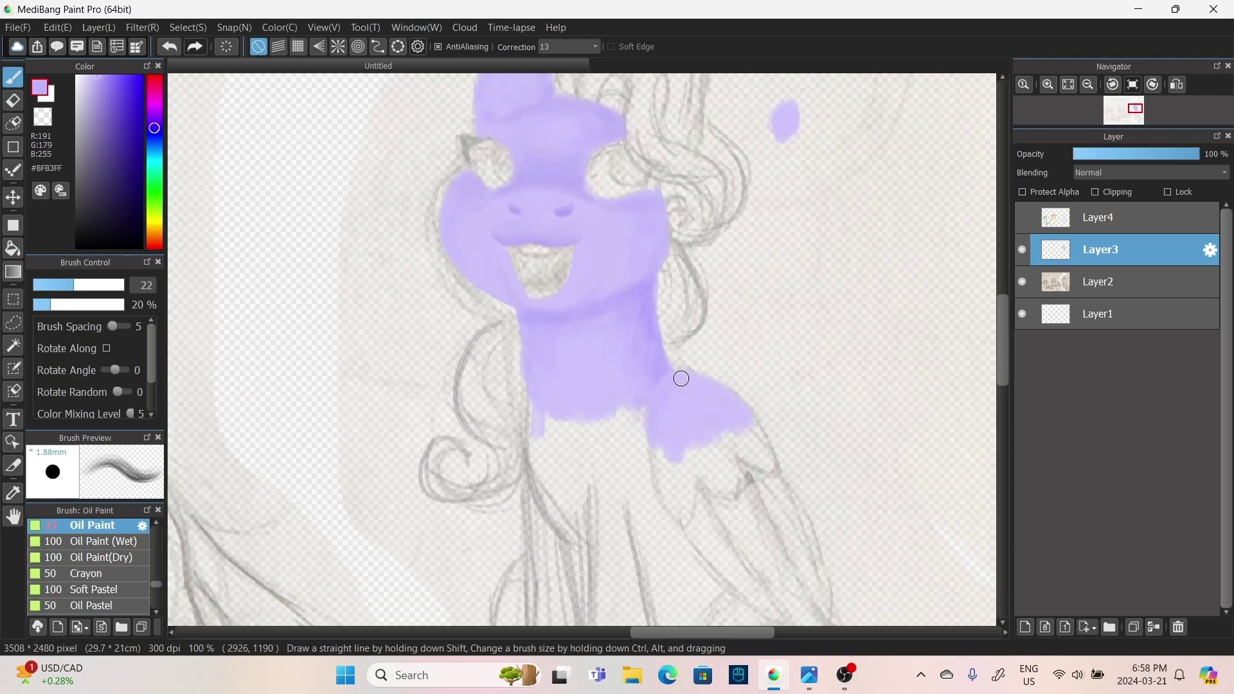
# - Blend the wing's inner edge with sampled purples and extend its upper part down into scalloped feathers
pyautogui.keyDown('alt'); pyautogui.click(650, 385); pyautogui.keyUp('alt')
pyautogui.moveTo(650, 386)
pyautogui.mouseDown()
pyautogui.moveTo(681, 378)
pyautogui.moveTo(653, 449)
pyautogui.mouseUp()
pyautogui.keyDown('alt'); pyautogui.click(689, 391); pyautogui.keyUp('alt')
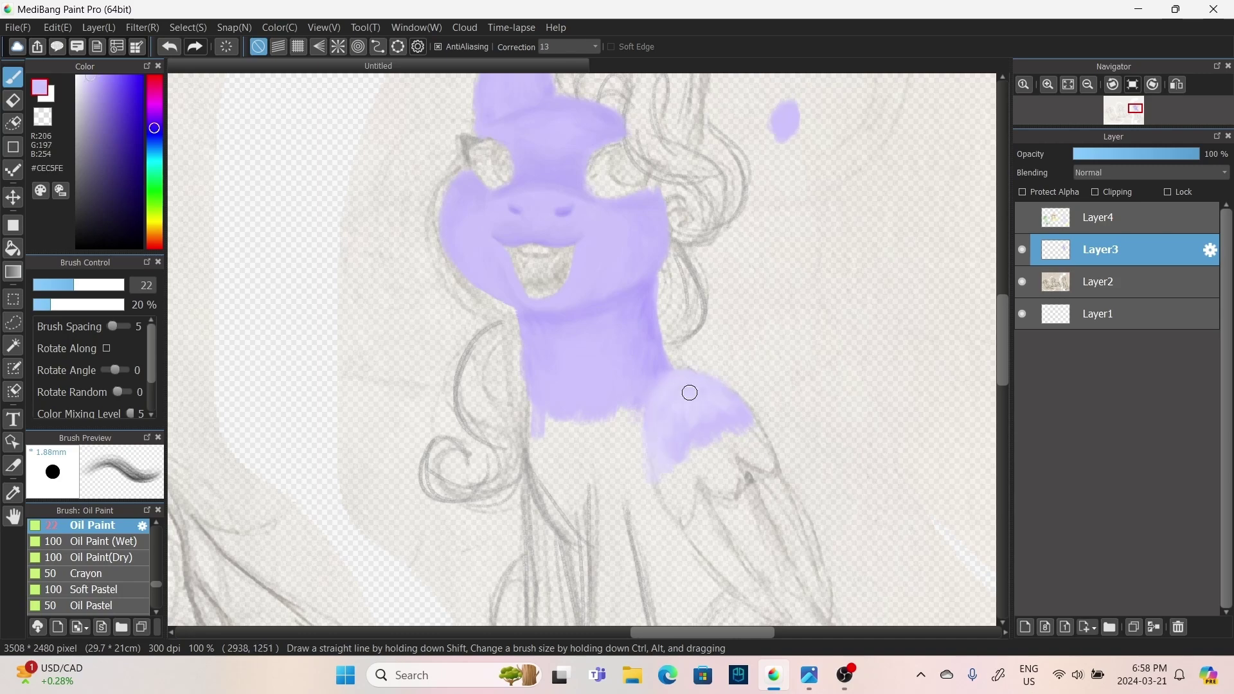
pyautogui.moveTo(688, 392); pyautogui.dragTo(738, 410)
pyautogui.scroll(-2, 738, 411)
pyautogui.moveTo(684, 328)
pyautogui.mouseDown()
pyautogui.moveTo(679, 386)
pyautogui.moveTo(768, 345)
pyautogui.moveTo(733, 255)
pyautogui.moveTo(675, 353)
pyautogui.mouseUp()
# - Paint the long lower feathers to the wing tip, with darker purple shading beneath the upper feathers
pyautogui.keyDown('alt'); pyautogui.click(726, 355); pyautogui.keyUp('alt')
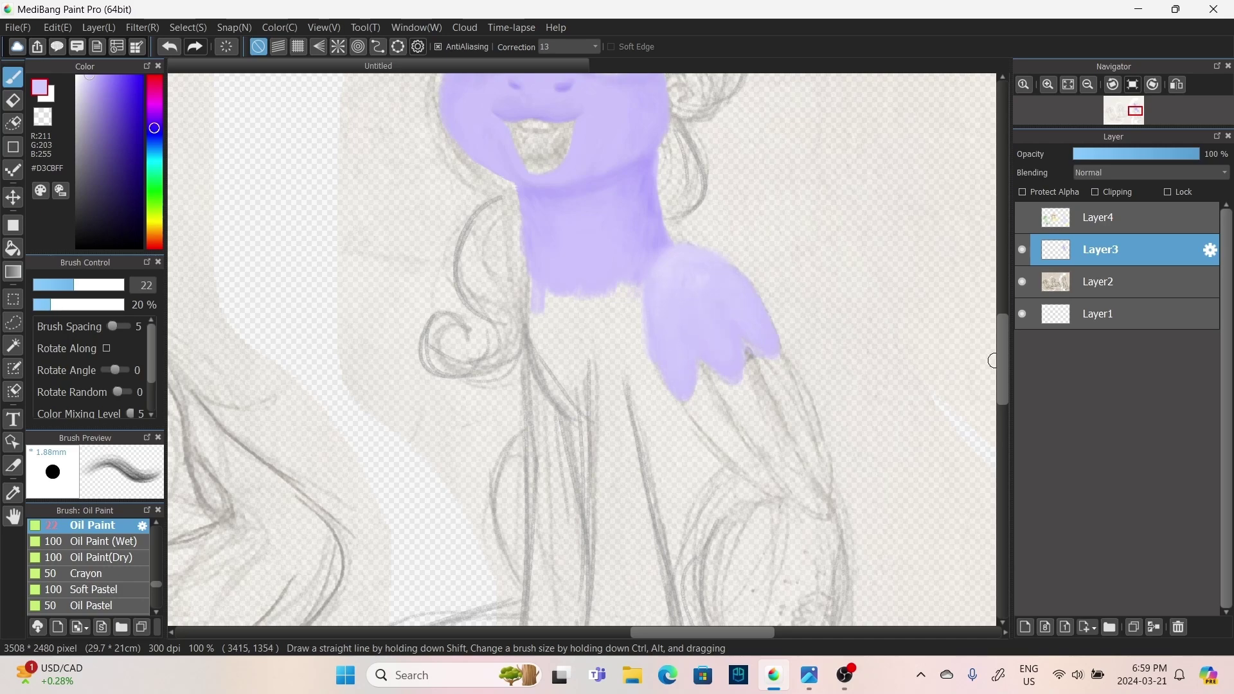
pyautogui.scroll(4, 785, 171)
pyautogui.scroll(-5, 738, 308)
pyautogui.keyDown('alt'); pyautogui.click(738, 309); pyautogui.keyUp('alt')
pyautogui.moveTo(738, 309)
pyautogui.mouseDown()
pyautogui.moveTo(809, 459)
pyautogui.moveTo(759, 342)
pyautogui.moveTo(704, 316)
pyautogui.moveTo(796, 394)
pyautogui.moveTo(778, 393)
pyautogui.moveTo(717, 304)
pyautogui.moveTo(752, 358)
pyautogui.moveTo(691, 339)
pyautogui.moveTo(738, 353)
pyautogui.mouseUp()
pyautogui.scroll(4, 774, 389)
pyautogui.scroll(-5, 718, 304)
pyautogui.keyDown('alt'); pyautogui.click(720, 341); pyautogui.keyUp('alt')
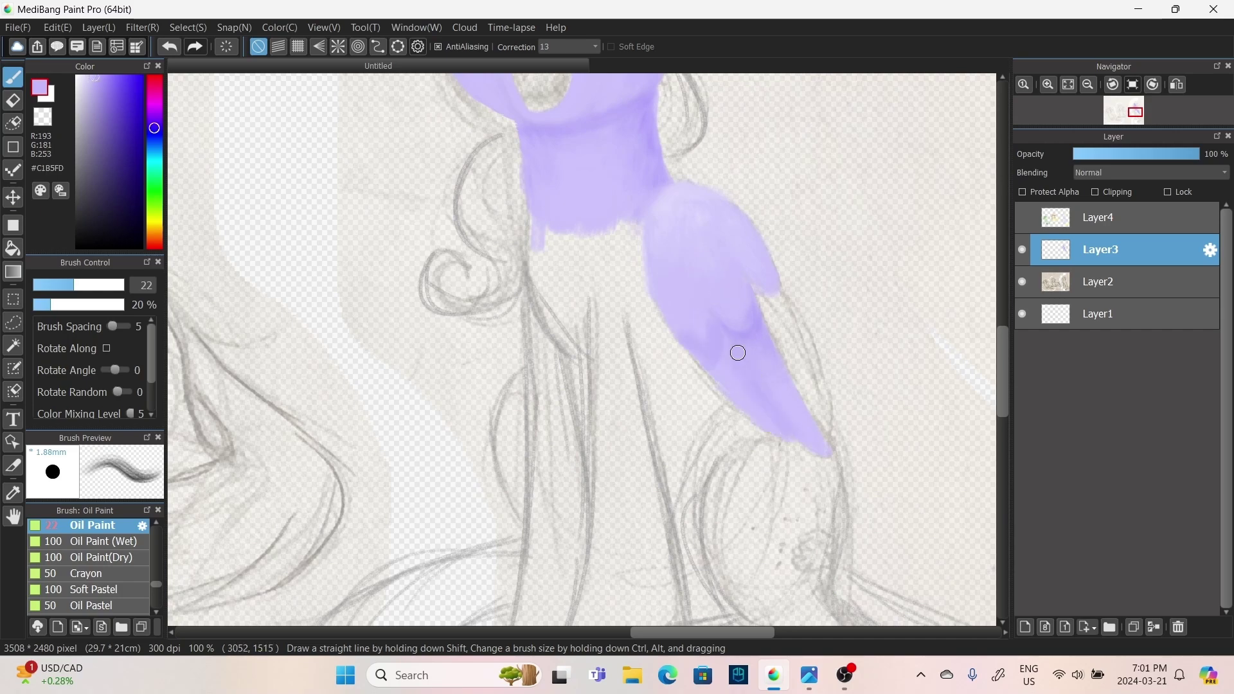
# - Fill the wing's outer edge with long light purple feathers and trim the wing tip with the Eraser
pyautogui.scroll(4, 740, 347)
pyautogui.scroll(-5, 775, 411)
pyautogui.keyDown('alt'); pyautogui.click(774, 411); pyautogui.keyUp('alt')
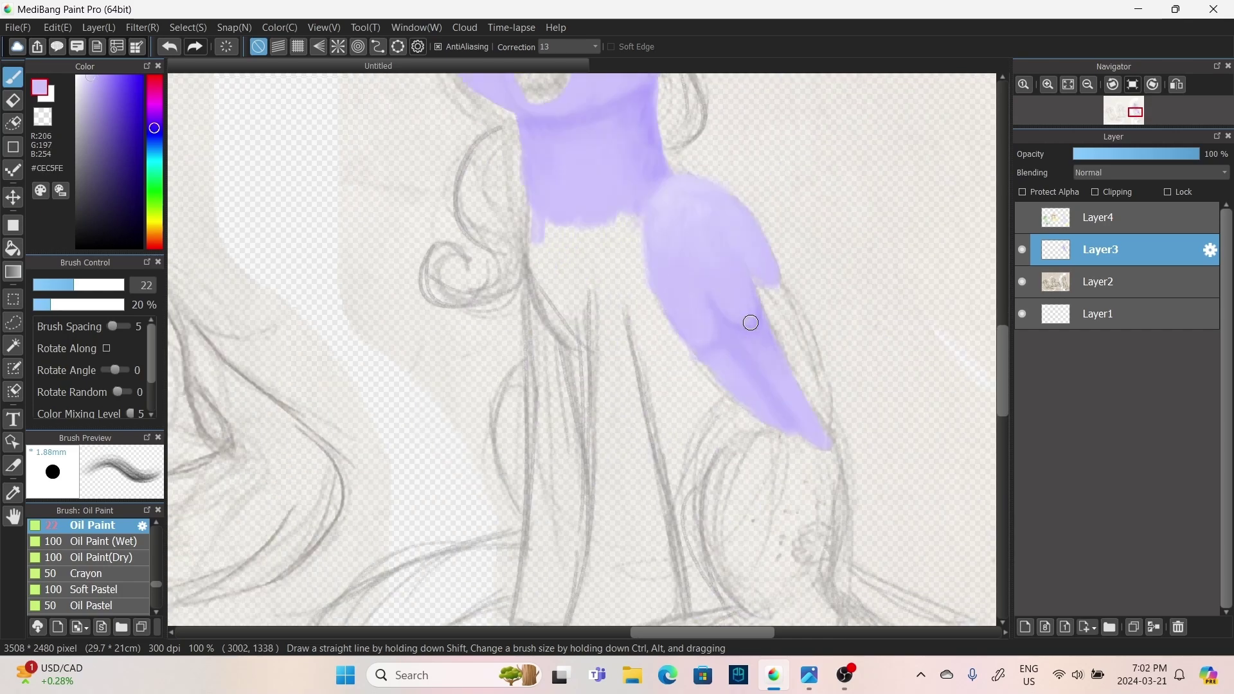
pyautogui.moveTo(755, 339)
pyautogui.mouseDown()
pyautogui.moveTo(797, 367)
pyautogui.moveTo(809, 360)
pyautogui.moveTo(756, 267)
pyautogui.moveTo(809, 385)
pyautogui.mouseUp()
pyautogui.press('e')
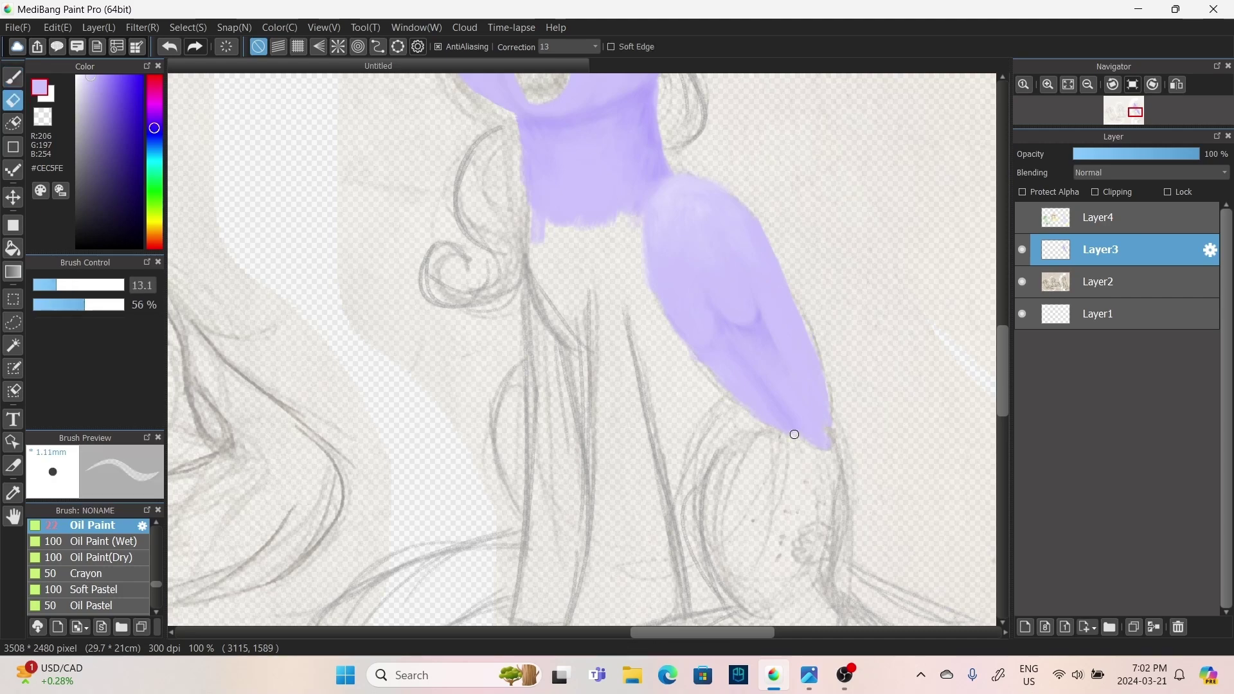
pyautogui.press('b')
# - Shade a darker purple band across the wing beneath the upper row of feathers
pyautogui.scroll(1, 776, 360)
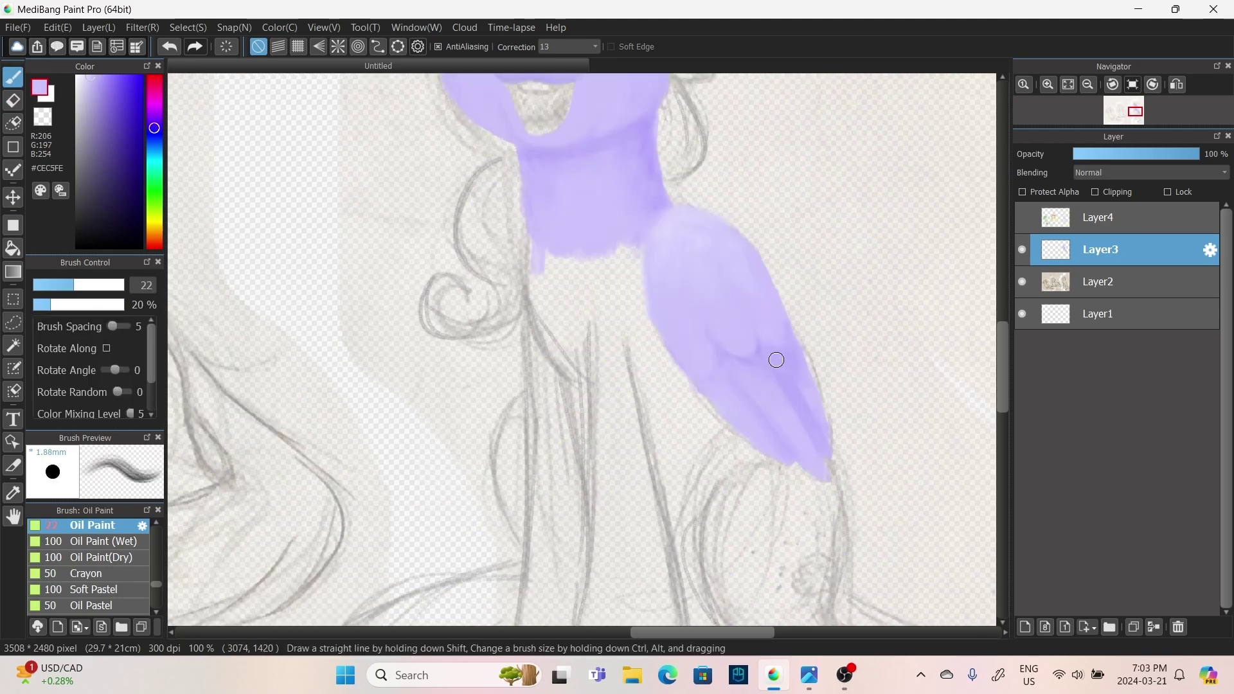
pyautogui.keyDown('alt'); pyautogui.click(752, 333); pyautogui.keyUp('alt')
pyautogui.moveTo(765, 350); pyautogui.dragTo(662, 376)
pyautogui.scroll(1, 790, 341)
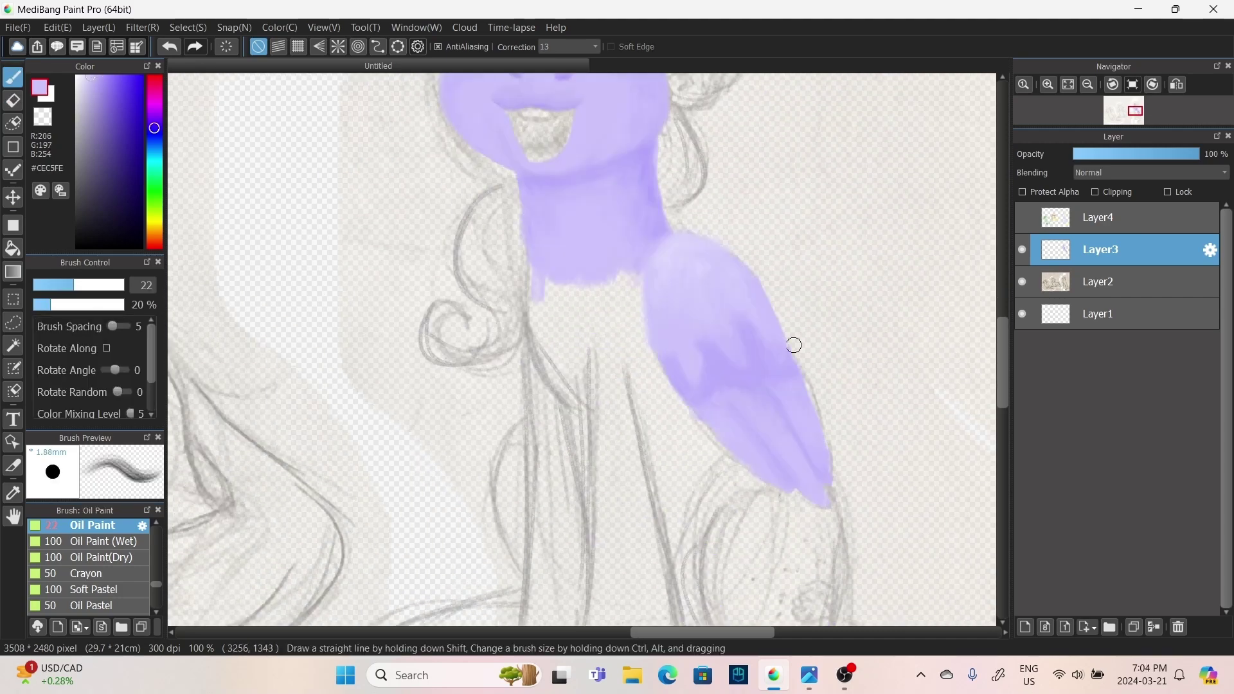
# - Blend the wing shading along the feathers with sampled light and mid purples, using brush size 20
pyautogui.keyDown('alt'); pyautogui.click(704, 409); pyautogui.keyUp('alt')
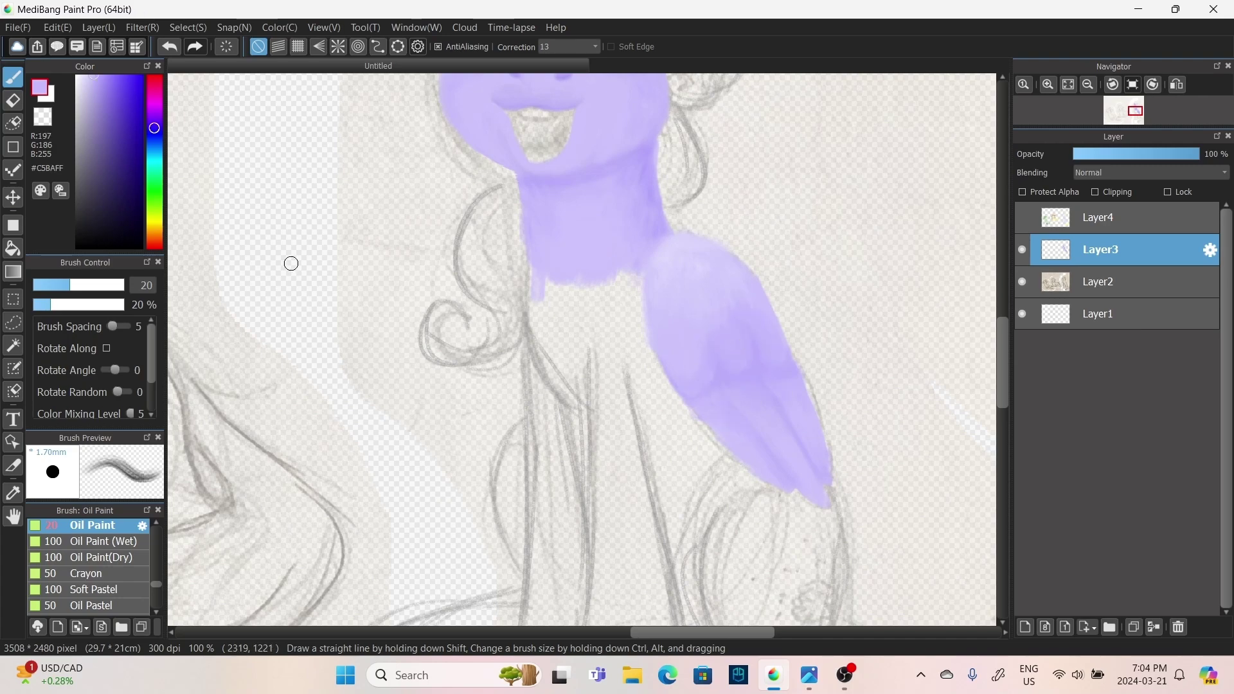
pyautogui.keyDown('alt'); pyautogui.click(725, 435); pyautogui.keyUp('alt')
pyautogui.moveTo(726, 443)
pyautogui.mouseDown()
pyautogui.moveTo(795, 427)
pyautogui.moveTo(745, 443)
pyautogui.moveTo(794, 385)
pyautogui.mouseUp()
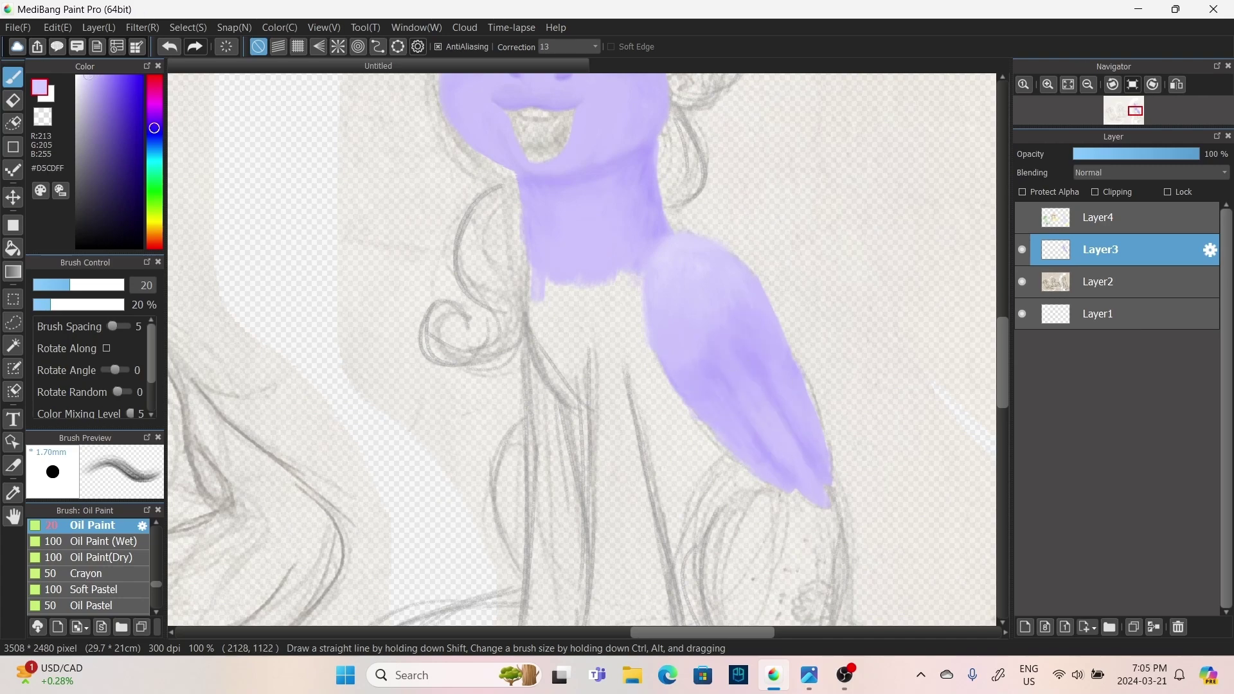
pyautogui.moveTo(681, 386)
pyautogui.mouseDown()
pyautogui.moveTo(765, 361)
pyautogui.moveTo(768, 305)
pyautogui.moveTo(748, 378)
pyautogui.moveTo(712, 331)
pyautogui.moveTo(759, 328)
pyautogui.mouseUp()
# - Paint dark purple #A292F3 shadows on the far leg below the chest and on the belly behind the near front leg
pyautogui.keyDown('alt'); pyautogui.click(668, 360); pyautogui.keyUp('alt')
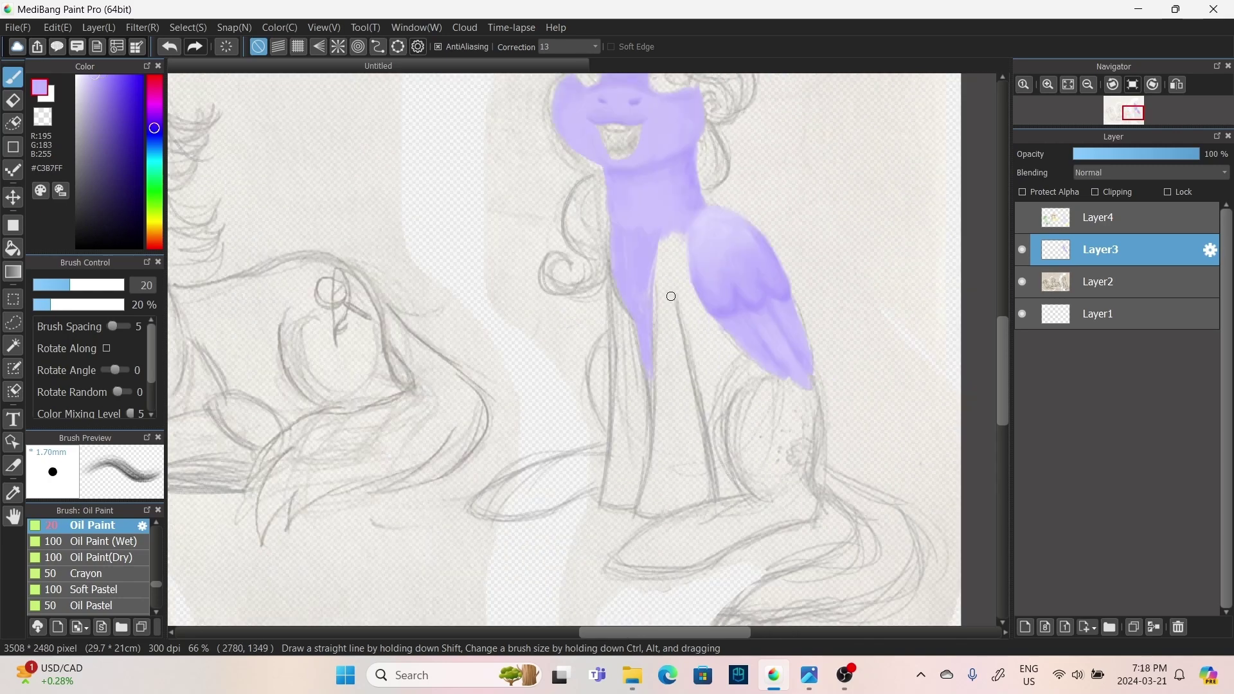
pyautogui.moveTo(648, 352)
pyautogui.mouseDown()
pyautogui.moveTo(651, 319)
pyautogui.moveTo(640, 297)
pyautogui.mouseUp()
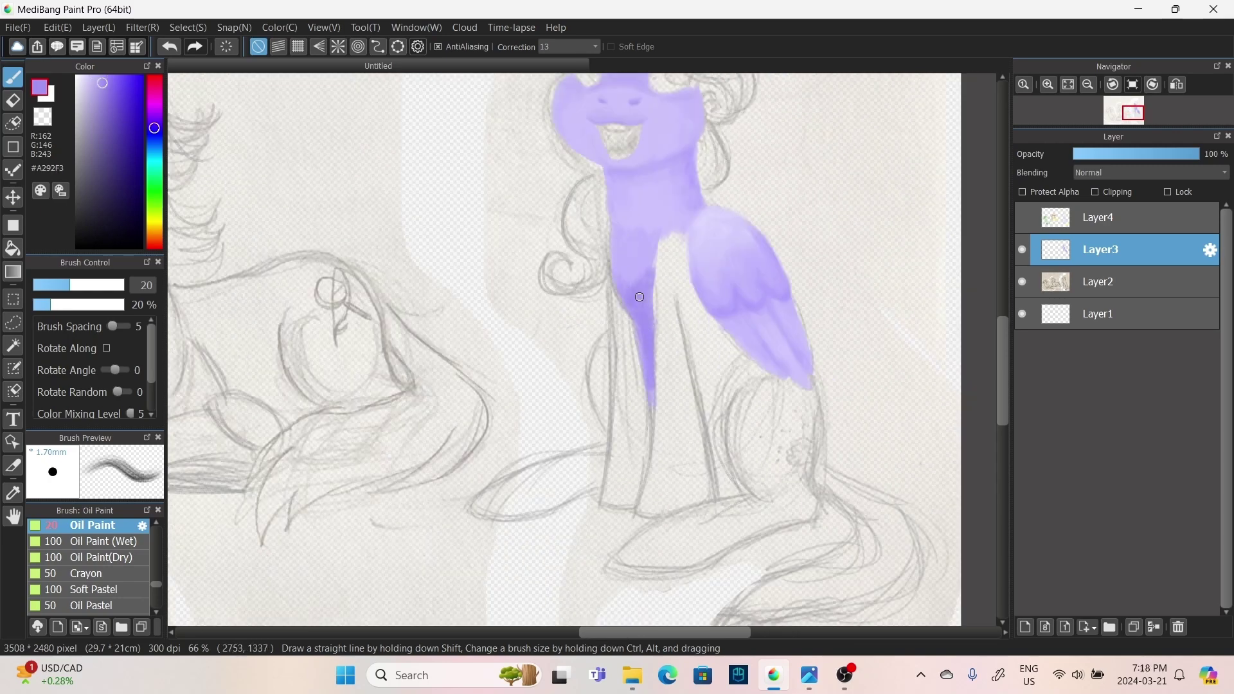
pyautogui.moveTo(699, 358)
pyautogui.mouseDown()
pyautogui.moveTo(733, 493)
pyautogui.moveTo(697, 321)
pyautogui.mouseUp()
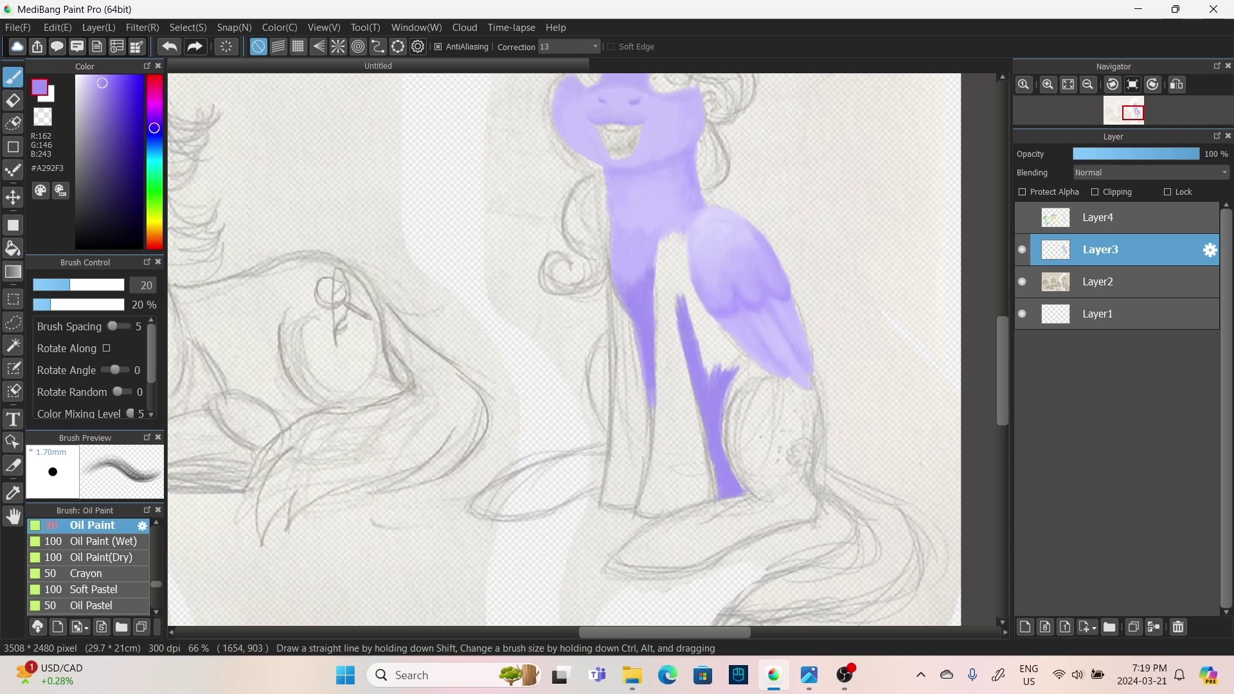
# - Paint the pony's two front legs down to the hooves in light and mid purple
pyautogui.keyDown('alt'); pyautogui.click(635, 266); pyautogui.keyUp('alt')
pyautogui.moveTo(635, 266)
pyautogui.mouseDown()
pyautogui.moveTo(654, 437)
pyautogui.moveTo(653, 270)
pyautogui.moveTo(661, 337)
pyautogui.moveTo(652, 510)
pyautogui.mouseUp()
pyautogui.keyDown('alt'); pyautogui.click(654, 437); pyautogui.keyUp('alt')
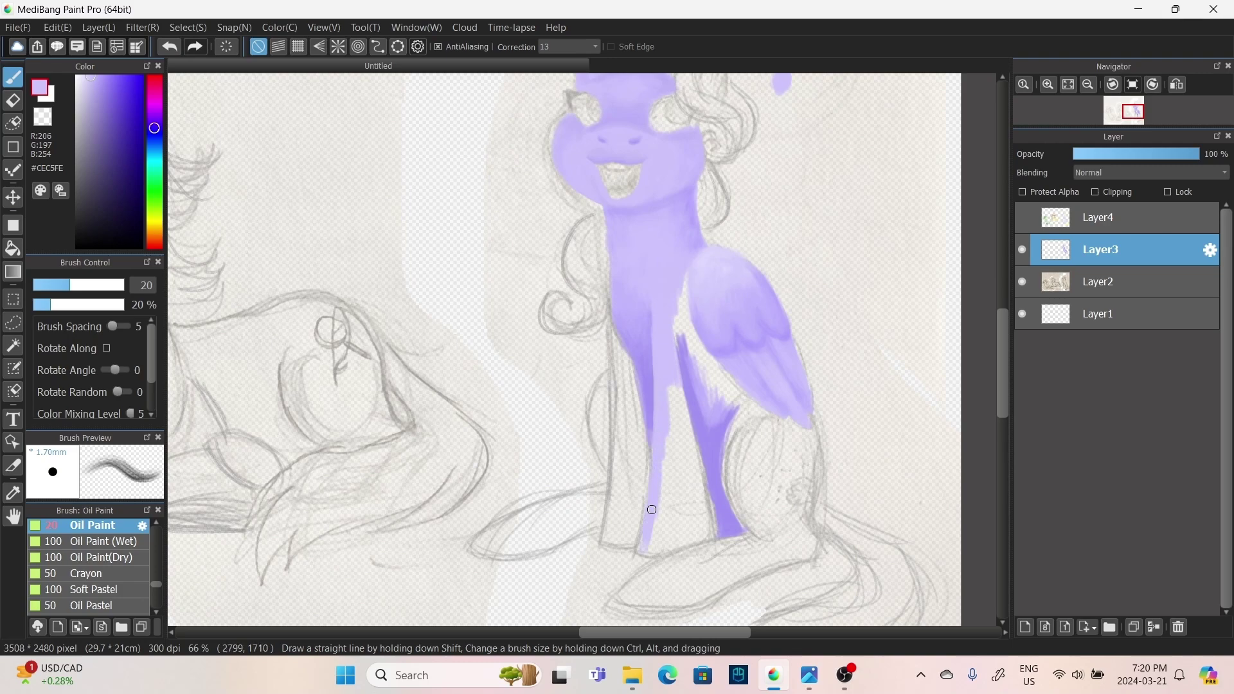
pyautogui.keyDown('alt'); pyautogui.click(640, 397); pyautogui.keyUp('alt')
pyautogui.moveTo(619, 341)
pyautogui.mouseDown()
pyautogui.moveTo(618, 546)
pyautogui.moveTo(641, 435)
pyautogui.mouseUp()
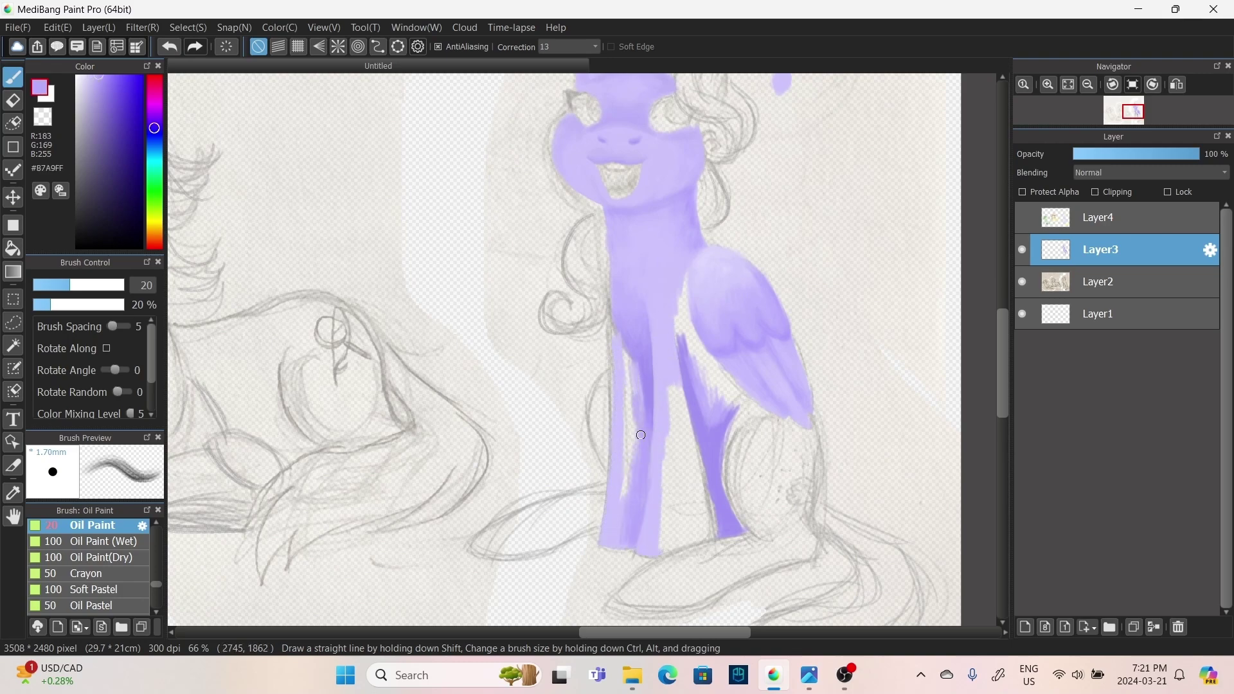
# - Blend the chest into the front legs with light purple and fill the remaining gaps between them
pyautogui.keyDown('alt'); pyautogui.click(677, 324); pyautogui.keyUp('alt')
pyautogui.scroll(3, 644, 383)
pyautogui.moveTo(640, 465); pyautogui.dragTo(642, 474)
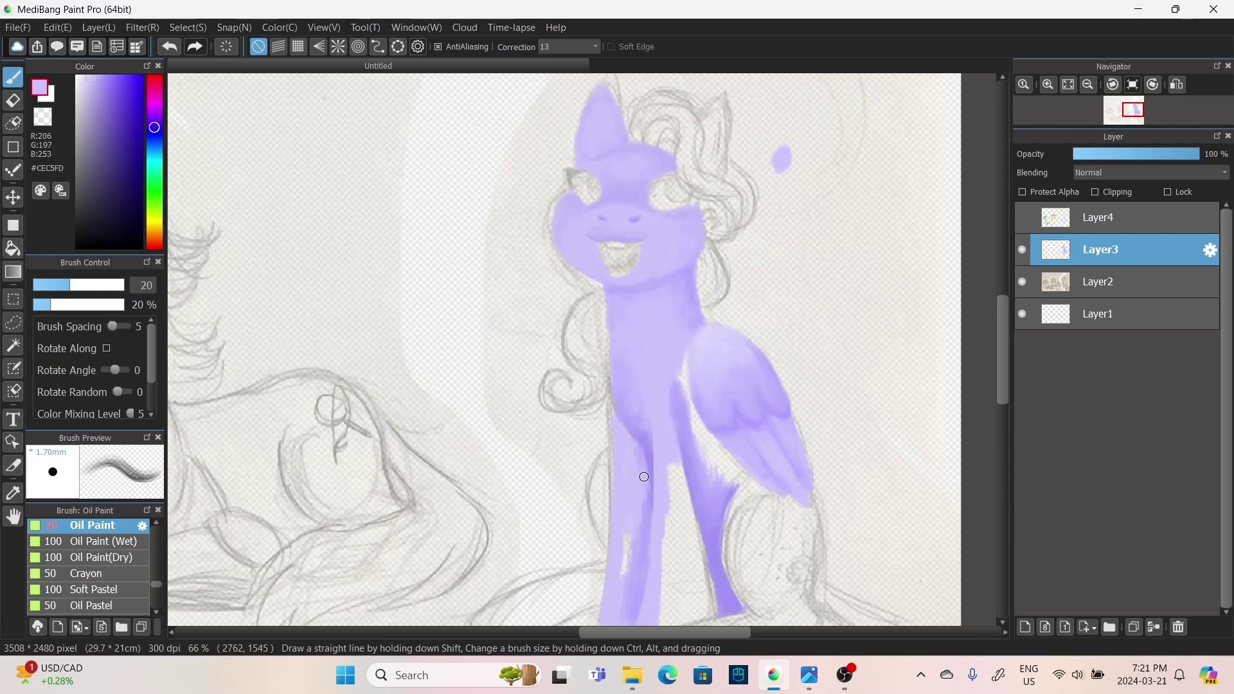
pyautogui.scroll(-5, 649, 398)
pyautogui.moveTo(646, 315); pyautogui.dragTo(649, 409)
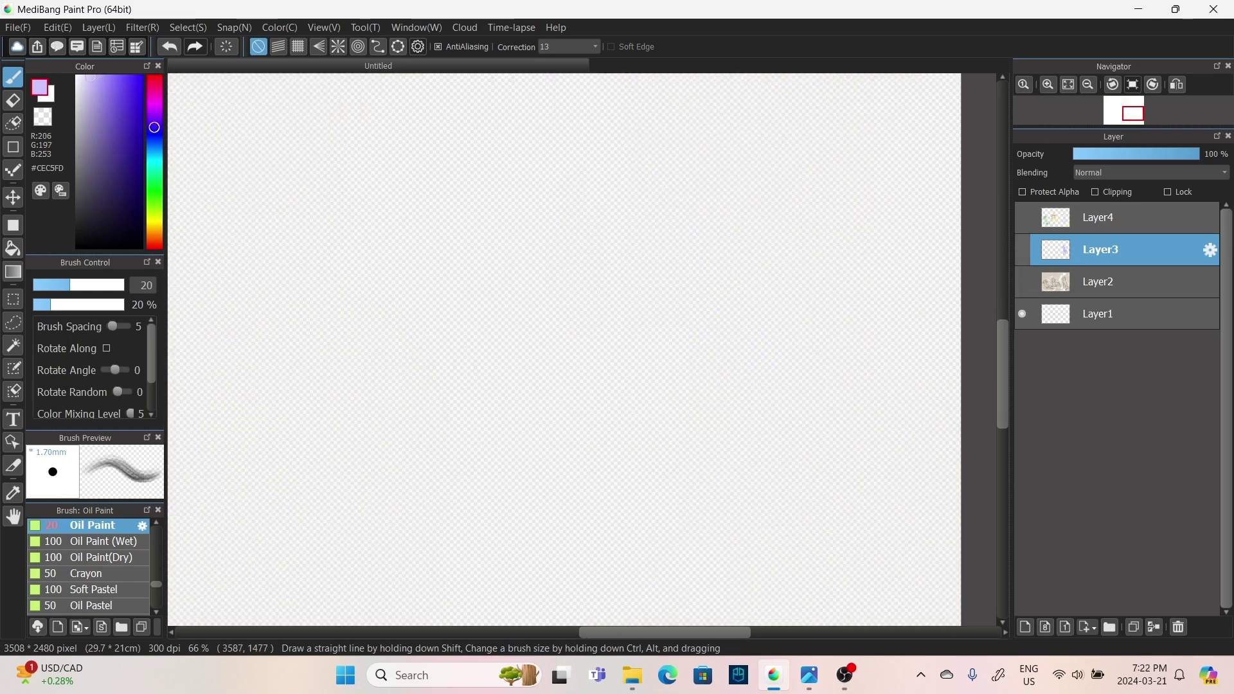
pyautogui.moveTo(640, 488); pyautogui.dragTo(651, 448)
# - Trim the bottom edge of the front hooves with the Eraser and return to the Oil Paint brush
pyautogui.press('e')
pyautogui.moveTo(652, 500); pyautogui.dragTo(604, 490)
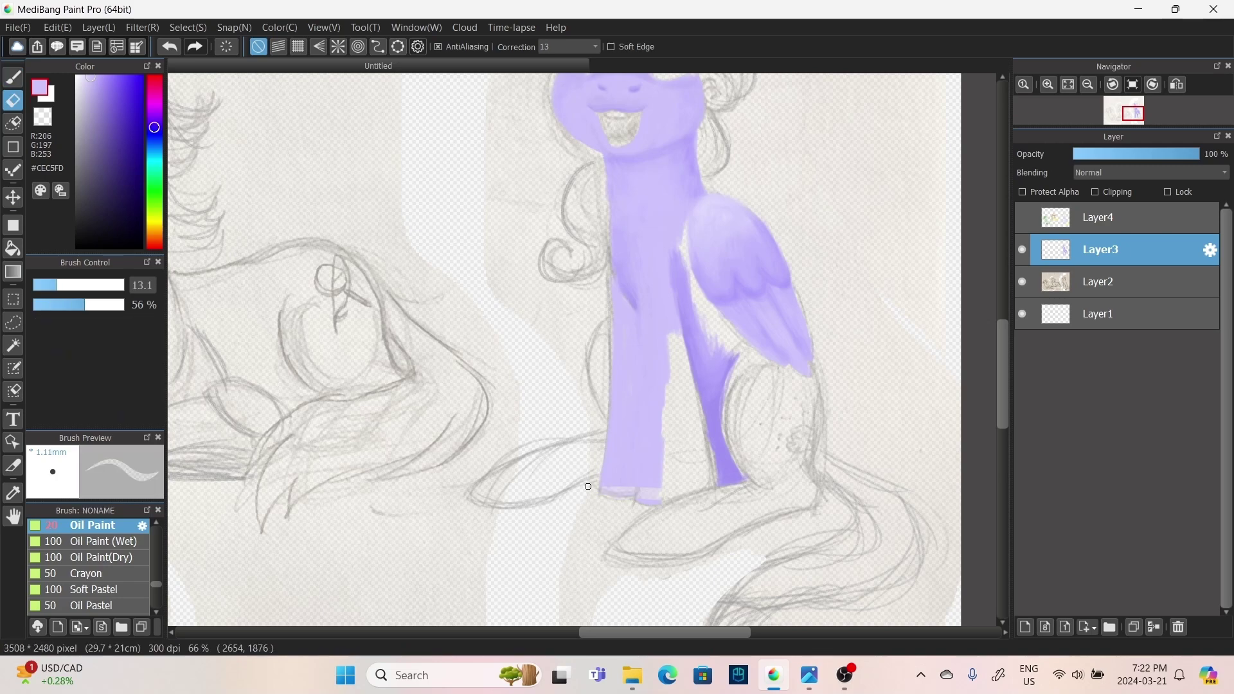
pyautogui.press('b')
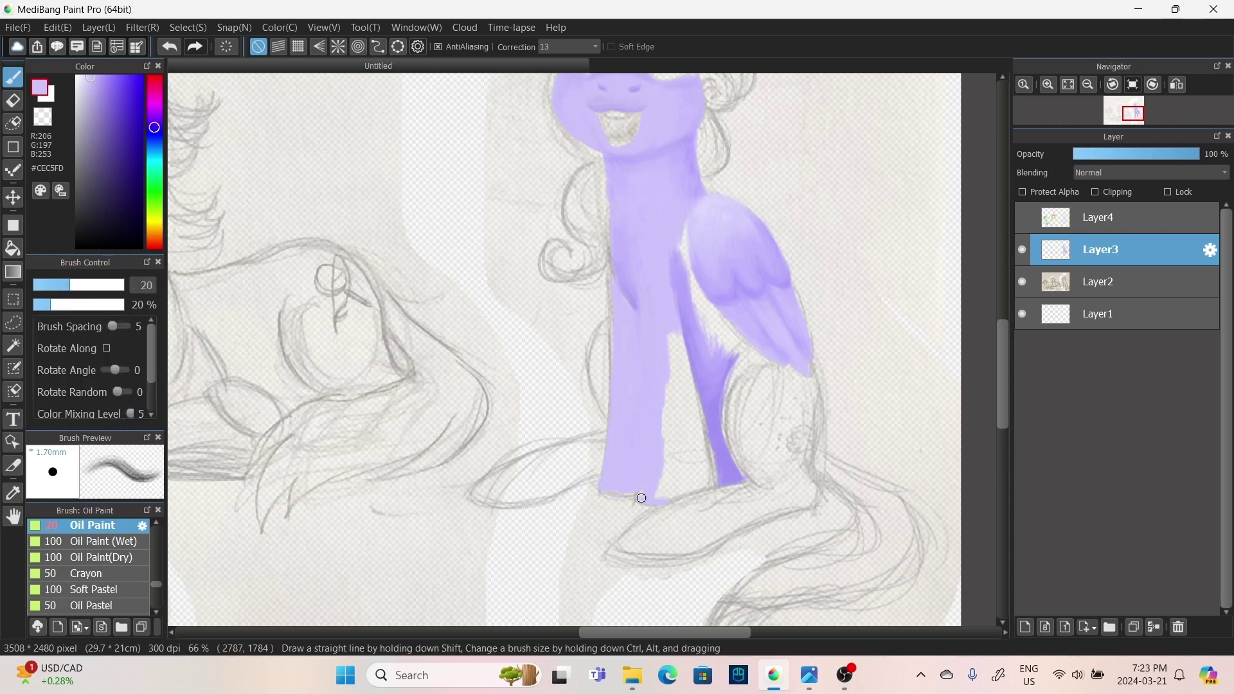
# - Widen the near front leg in light purple and shade the area where the chest meets the legs
pyautogui.moveTo(674, 334); pyautogui.dragTo(678, 405)
pyautogui.keyDown('alt'); pyautogui.click(642, 315); pyautogui.keyUp('alt')
pyautogui.keyDown('alt'); pyautogui.click(641, 314); pyautogui.keyUp('alt')
pyautogui.moveTo(641, 314)
pyautogui.mouseDown()
pyautogui.moveTo(628, 491)
pyautogui.moveTo(619, 325)
pyautogui.mouseUp()
pyautogui.scroll(2, 994, 384)
pyautogui.scroll(2, 994, 383)
pyautogui.keyDown('alt'); pyautogui.click(632, 450); pyautogui.keyUp('alt')
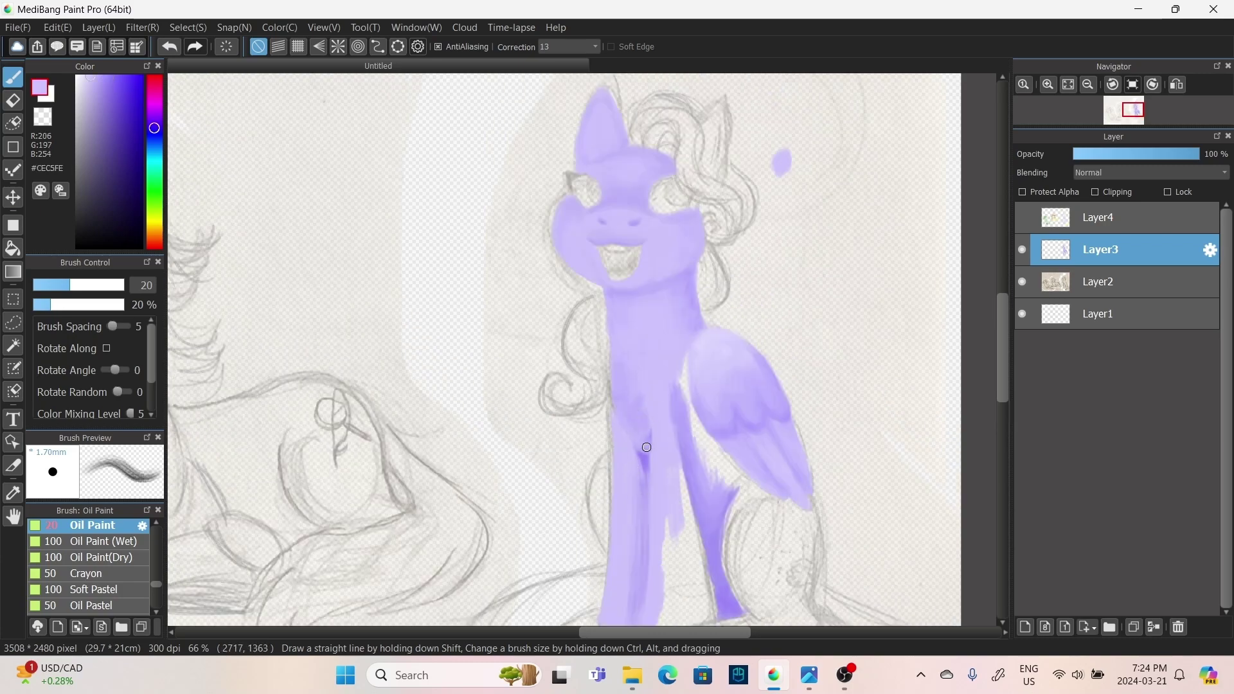
# - Define the lower edge of the chest by blending light and darker purple above the far front leg
pyautogui.moveTo(647, 450); pyautogui.dragTo(617, 367)
pyautogui.scroll(-3, 636, 481)
pyautogui.keyDown('alt'); pyautogui.click(627, 337); pyautogui.keyUp('alt')
pyautogui.moveTo(633, 308); pyautogui.dragTo(617, 366)
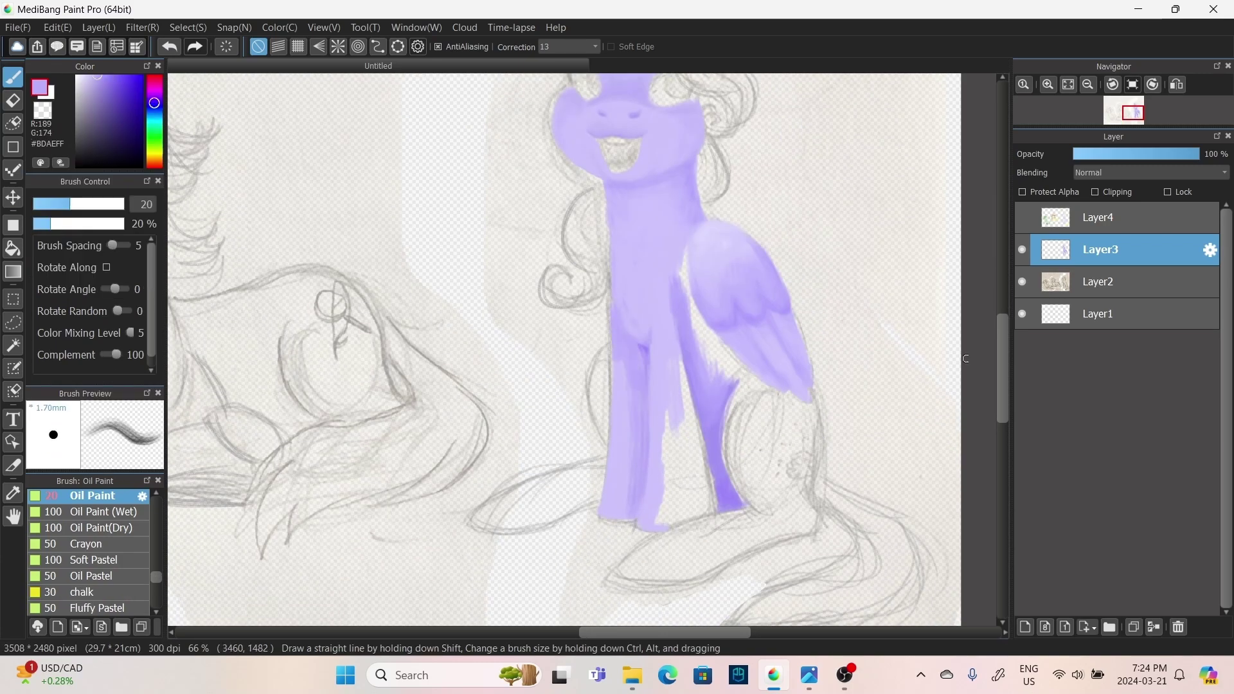
# - Smooth the shading on the far front leg with light purple sampled from the leg
pyautogui.scroll(1, 617, 435)
pyautogui.keyDown('alt'); pyautogui.click(617, 435); pyautogui.keyUp('alt')
pyautogui.moveTo(635, 579); pyautogui.dragTo(621, 437)
pyautogui.scroll(-2, 633, 306)
pyautogui.scroll(2, 618, 454)
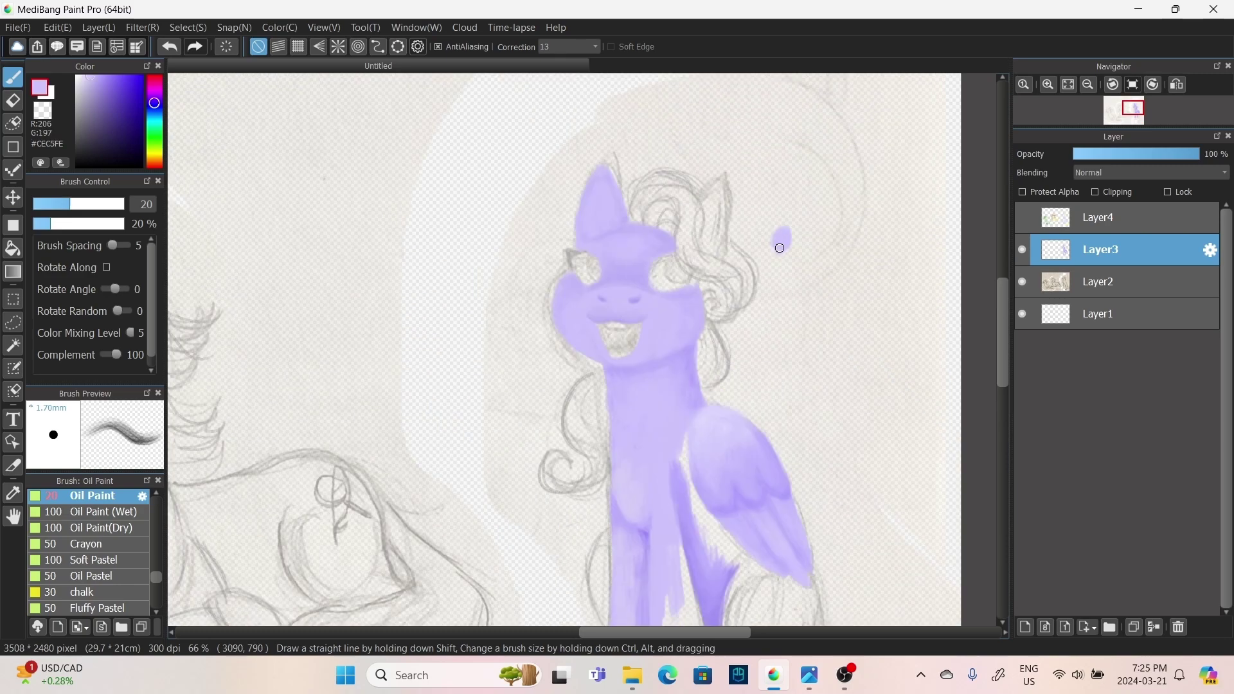
# - Fill the gap between the chest and the wing, and complete the near front leg up to the belly shadow
pyautogui.scroll(-3, 649, 368)
pyautogui.keyDown('alt'); pyautogui.click(649, 369); pyautogui.keyUp('alt')
pyautogui.moveTo(676, 244)
pyautogui.mouseDown()
pyautogui.moveTo(673, 414)
pyautogui.moveTo(694, 251)
pyautogui.mouseUp()
pyautogui.keyDown('alt'); pyautogui.click(727, 393); pyautogui.keyUp('alt')
pyautogui.moveTo(715, 414)
pyautogui.mouseDown()
pyautogui.moveTo(708, 279)
pyautogui.moveTo(733, 255)
pyautogui.moveTo(682, 132)
pyautogui.moveTo(717, 232)
pyautogui.moveTo(758, 288)
pyautogui.moveTo(671, 210)
pyautogui.moveTo(676, 191)
pyautogui.moveTo(742, 183)
pyautogui.moveTo(667, 169)
pyautogui.moveTo(686, 107)
pyautogui.mouseUp()
# - Fill the belly between the near front leg, wing and hind leg with mid purple, and reduce the brush size to 15
pyautogui.keyDown('alt'); pyautogui.click(759, 289); pyautogui.keyUp('alt')
pyautogui.keyDown('alt'); pyautogui.click(743, 185); pyautogui.keyUp('alt')
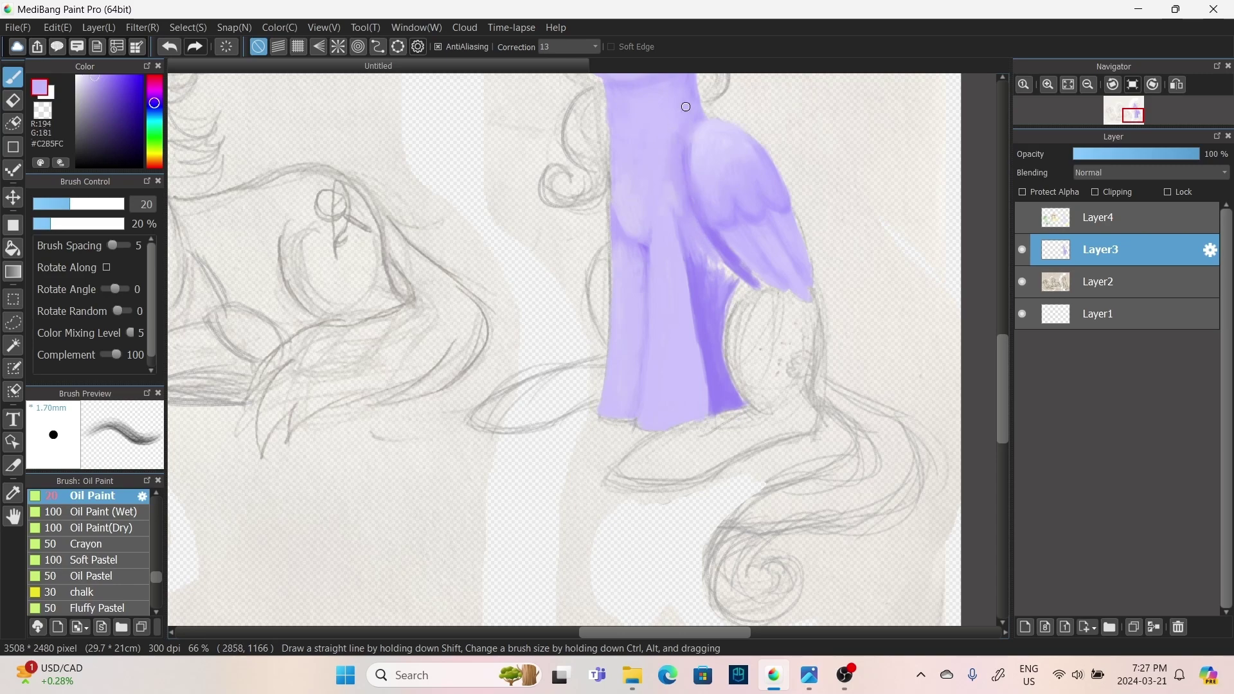
pyautogui.moveTo(742, 279); pyautogui.dragTo(710, 352)
pyautogui.press('[')
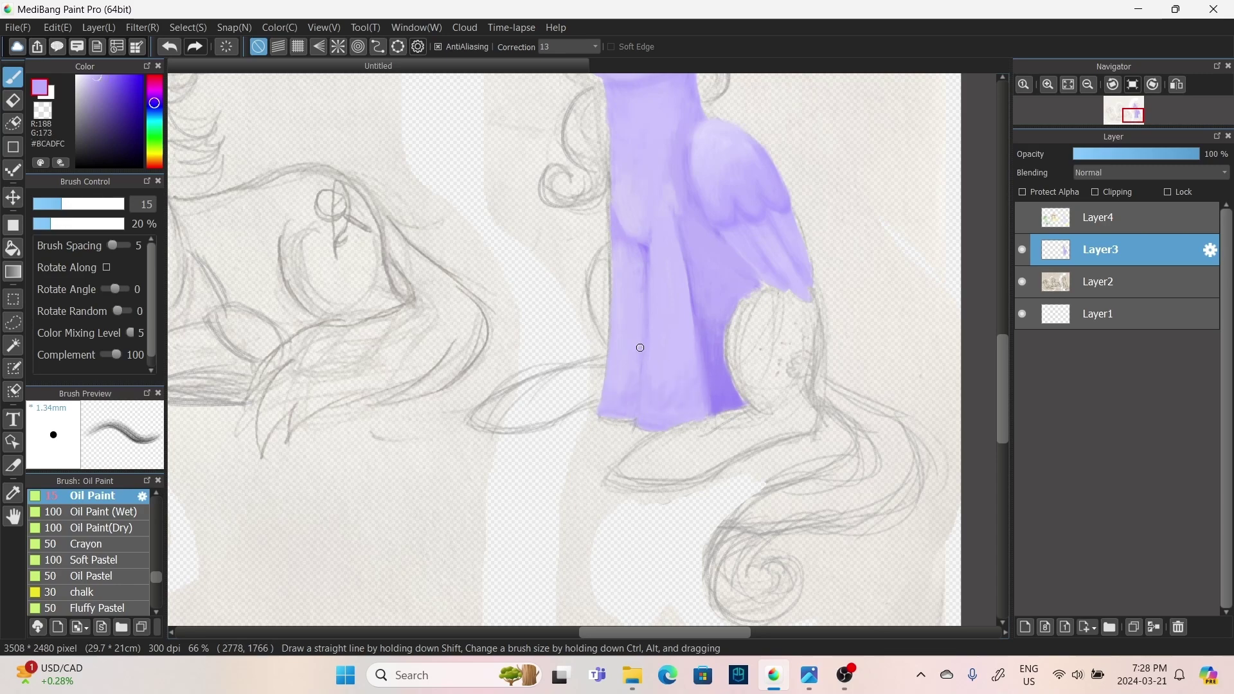
# - Refine the lower ends of both front legs with sampled light purple using the Airbrush
pyautogui.press('b')
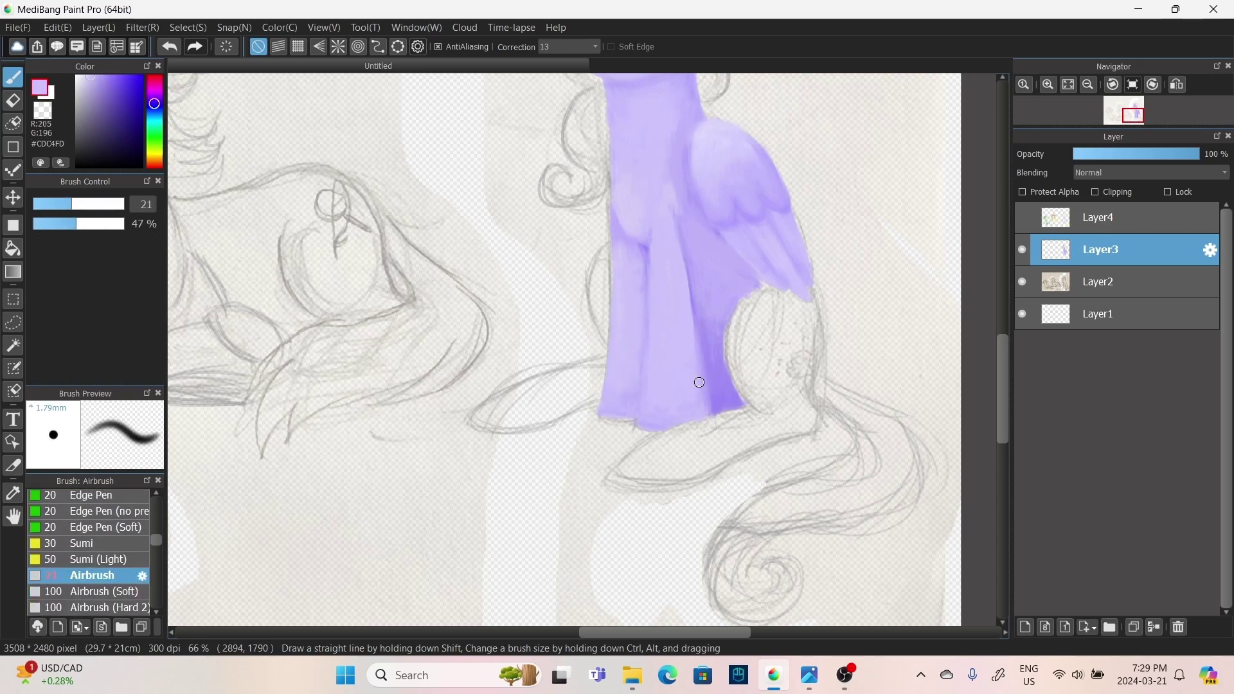
pyautogui.moveTo(704, 389); pyautogui.dragTo(698, 443)
pyautogui.moveTo(610, 415)
pyautogui.mouseDown()
pyautogui.moveTo(627, 383)
pyautogui.moveTo(623, 413)
pyautogui.mouseUp()
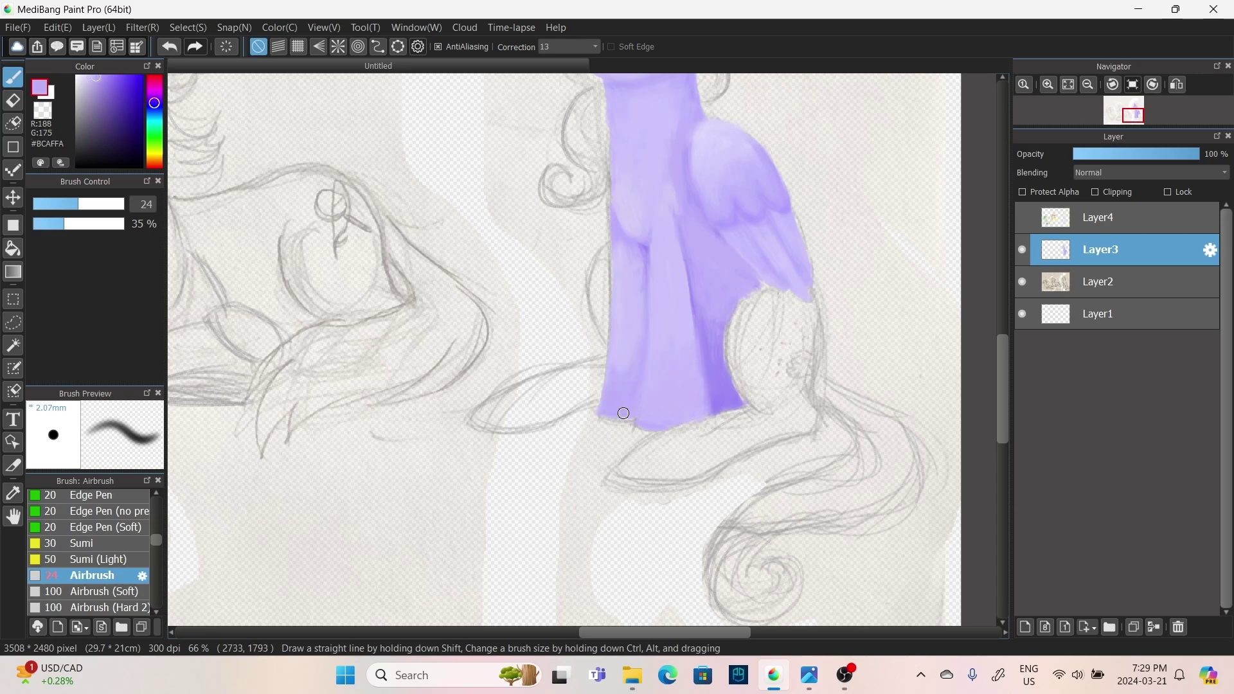
# - Hide the Layer2 sketch and clean the front legs' lower edges with the eraser and the Airbrush at size 15
pyautogui.click(1021, 281)
pyautogui.press('e')
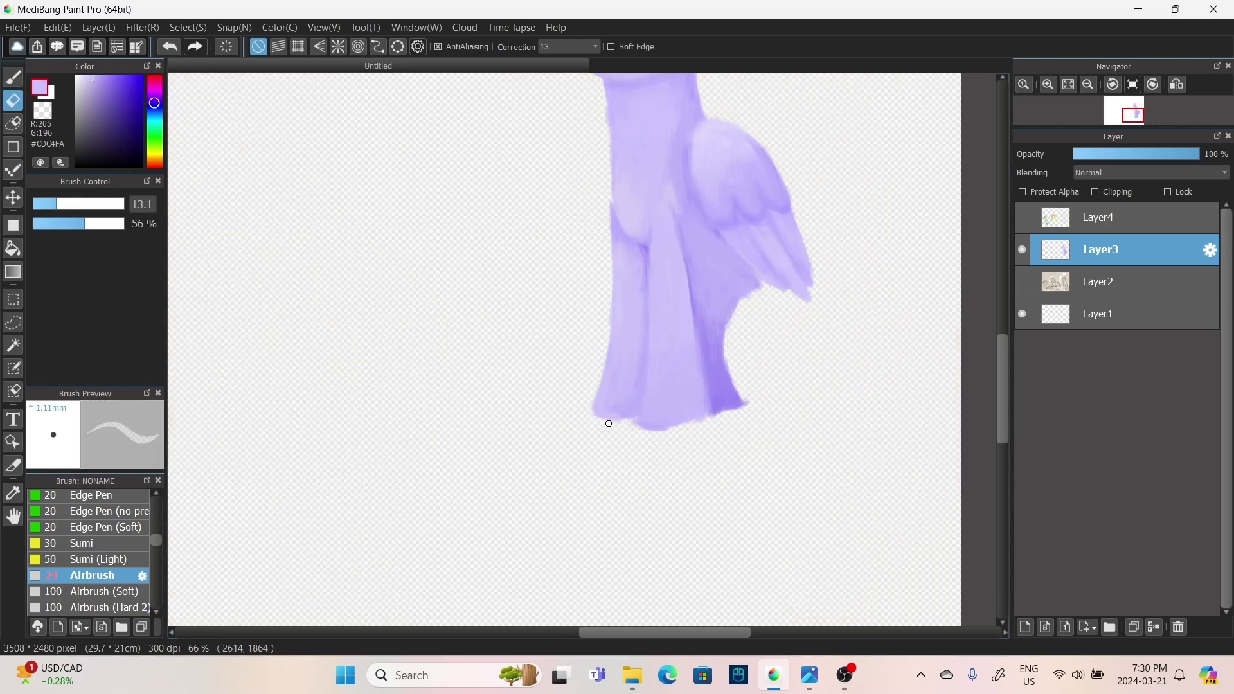
pyautogui.press('b')
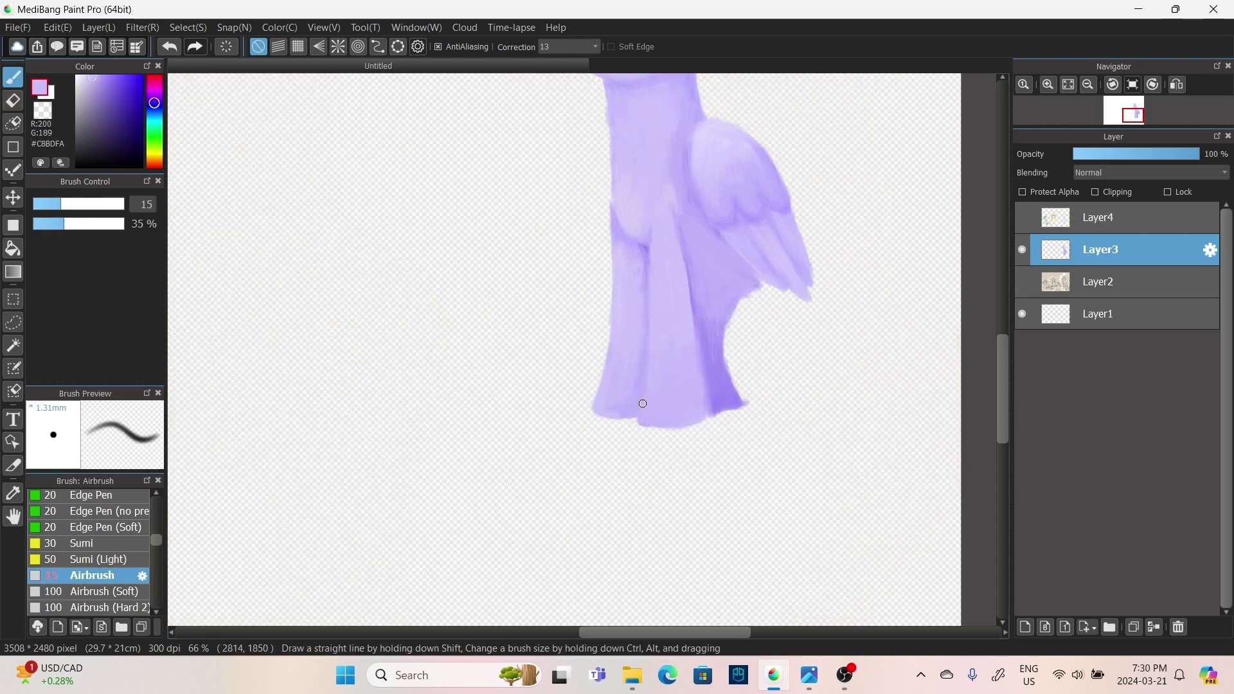
pyautogui.scroll(3, 616, 337)
pyautogui.press('e')
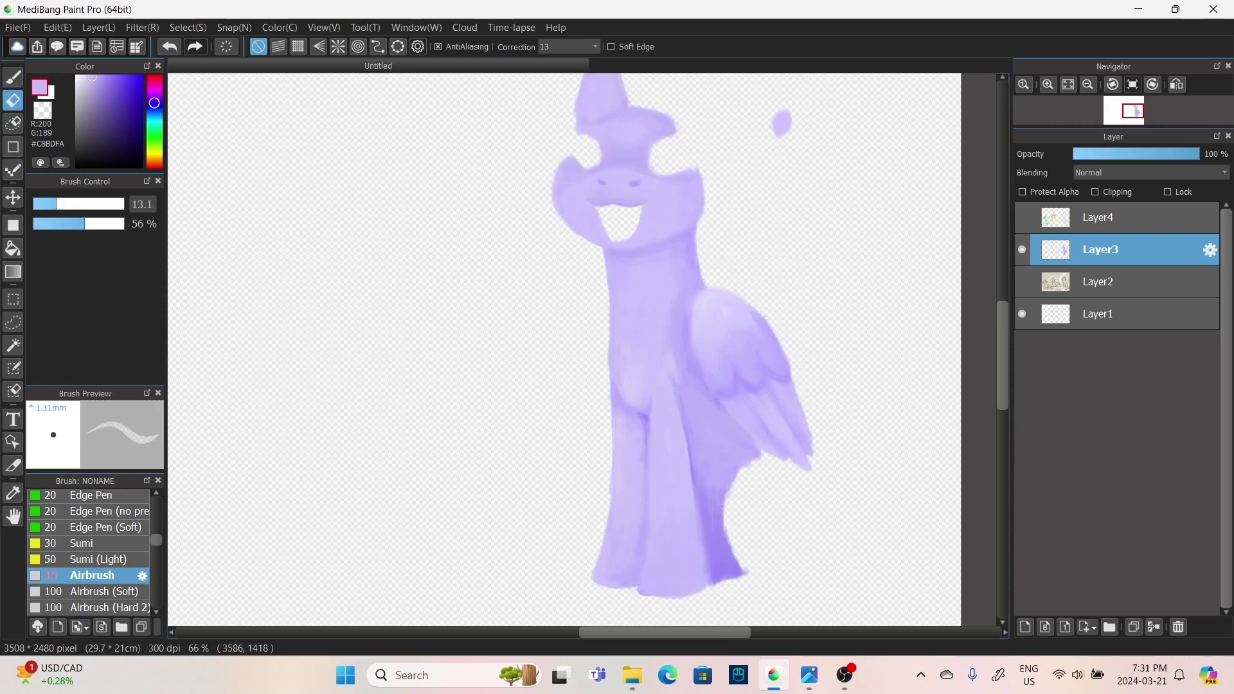
# - Show the Layer2 sketch again and move Layer1 directly above it, below Layer3
pyautogui.click(1022, 282)
pyautogui.moveTo(1099, 314); pyautogui.dragTo(1099, 278)
pyautogui.scroll(-5, 582, 349)
# - Fill the near haunch and its hind foot with light purple using the Oil Paint brush
pyautogui.press('b')
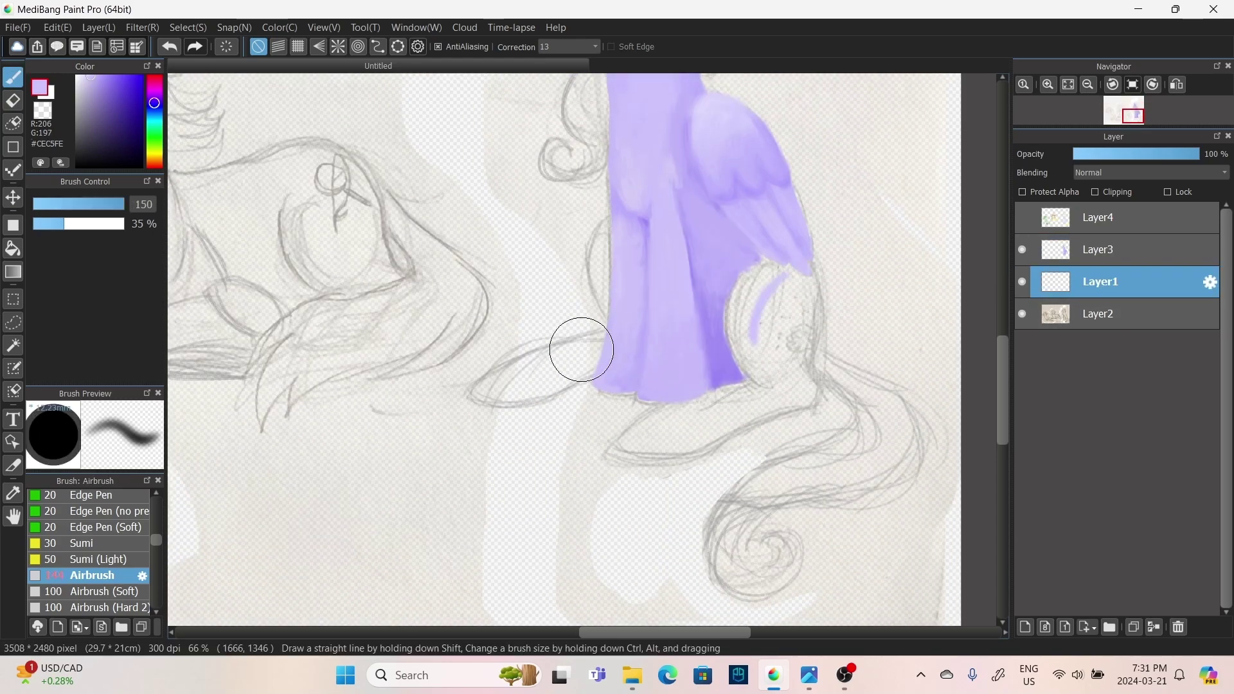
pyautogui.press('b')
pyautogui.moveTo(797, 302)
pyautogui.mouseDown()
pyautogui.moveTo(749, 353)
pyautogui.moveTo(761, 259)
pyautogui.mouseUp()
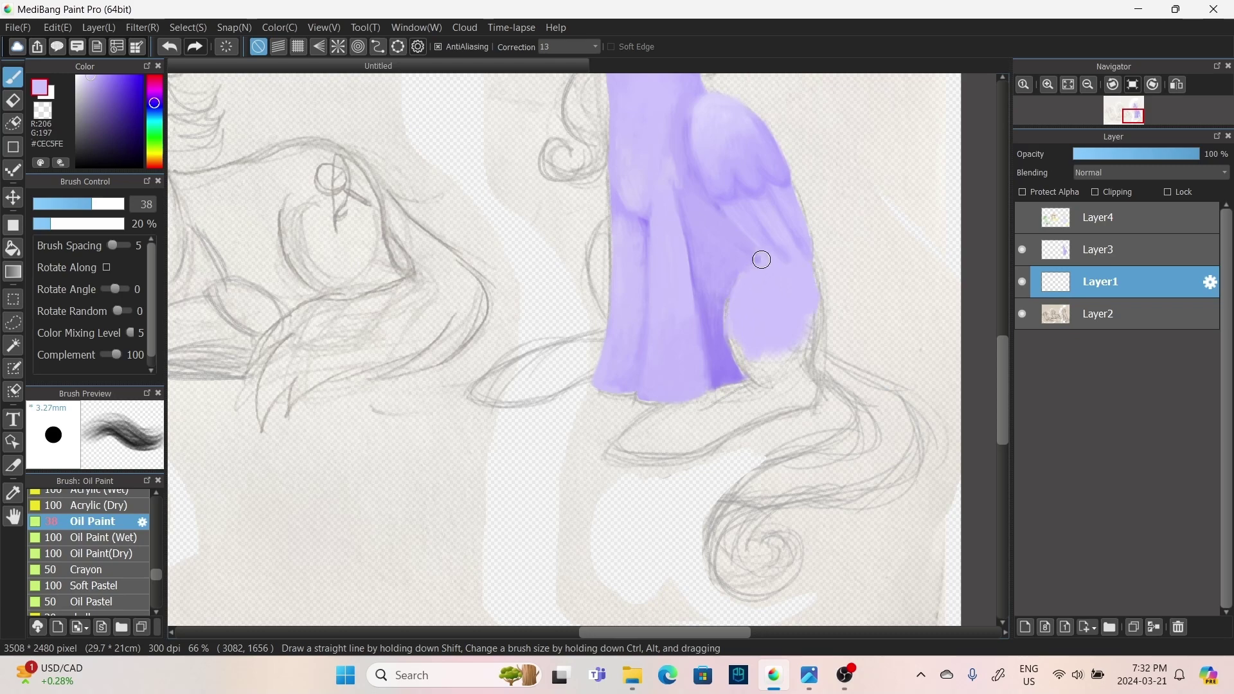
pyautogui.moveTo(773, 373)
pyautogui.mouseDown()
pyautogui.moveTo(740, 304)
pyautogui.moveTo(770, 386)
pyautogui.moveTo(740, 285)
pyautogui.moveTo(804, 349)
pyautogui.moveTo(650, 448)
pyautogui.moveTo(804, 391)
pyautogui.moveTo(725, 426)
pyautogui.moveTo(781, 365)
pyautogui.moveTo(756, 332)
pyautogui.moveTo(783, 373)
pyautogui.moveTo(809, 362)
pyautogui.moveTo(804, 345)
pyautogui.moveTo(753, 475)
pyautogui.moveTo(741, 352)
pyautogui.moveTo(738, 414)
pyautogui.mouseUp()
pyautogui.scroll(3, 755, 330)
# - Blend the shading around the haunch and along the top of the hind foot on Layer3 with sampled purples
pyautogui.keyDown('alt'); pyautogui.click(780, 369); pyautogui.keyUp('alt')
pyautogui.keyDown('ctrl'); pyautogui.click(741, 352); pyautogui.keyUp('ctrl')
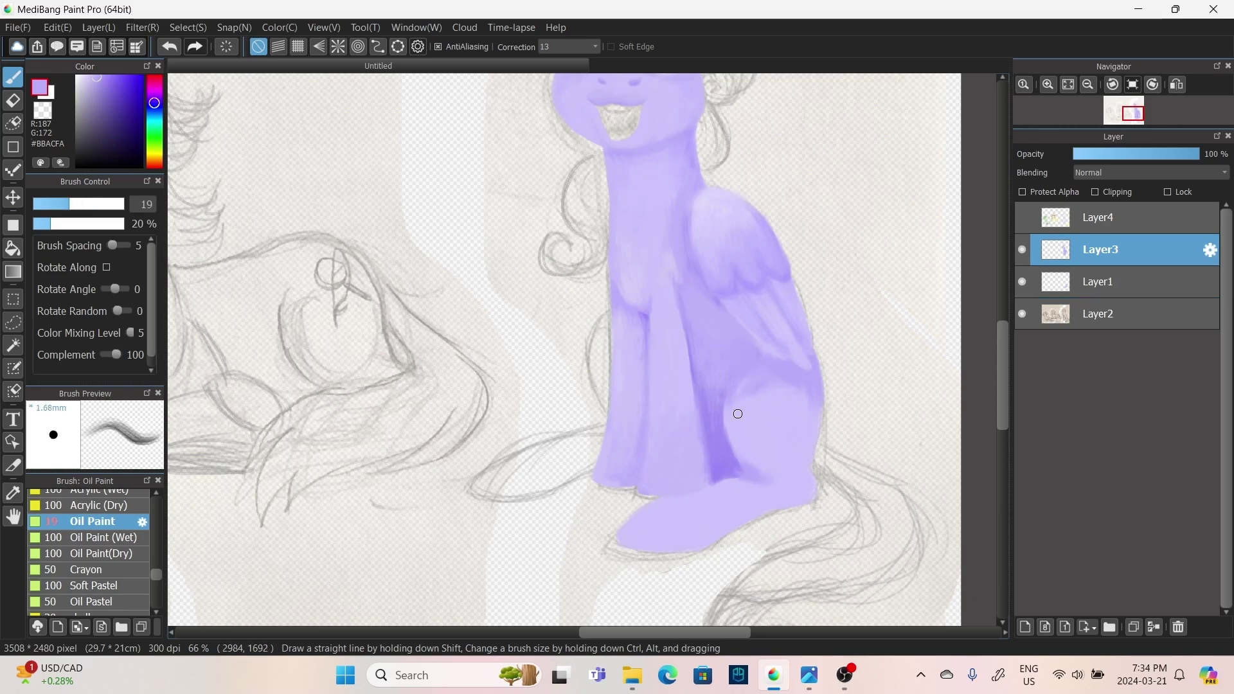
pyautogui.keyDown('alt'); pyautogui.click(789, 455); pyautogui.keyUp('alt')
pyautogui.moveTo(788, 455)
pyautogui.mouseDown()
pyautogui.moveTo(745, 390)
pyautogui.moveTo(724, 488)
pyautogui.mouseUp()
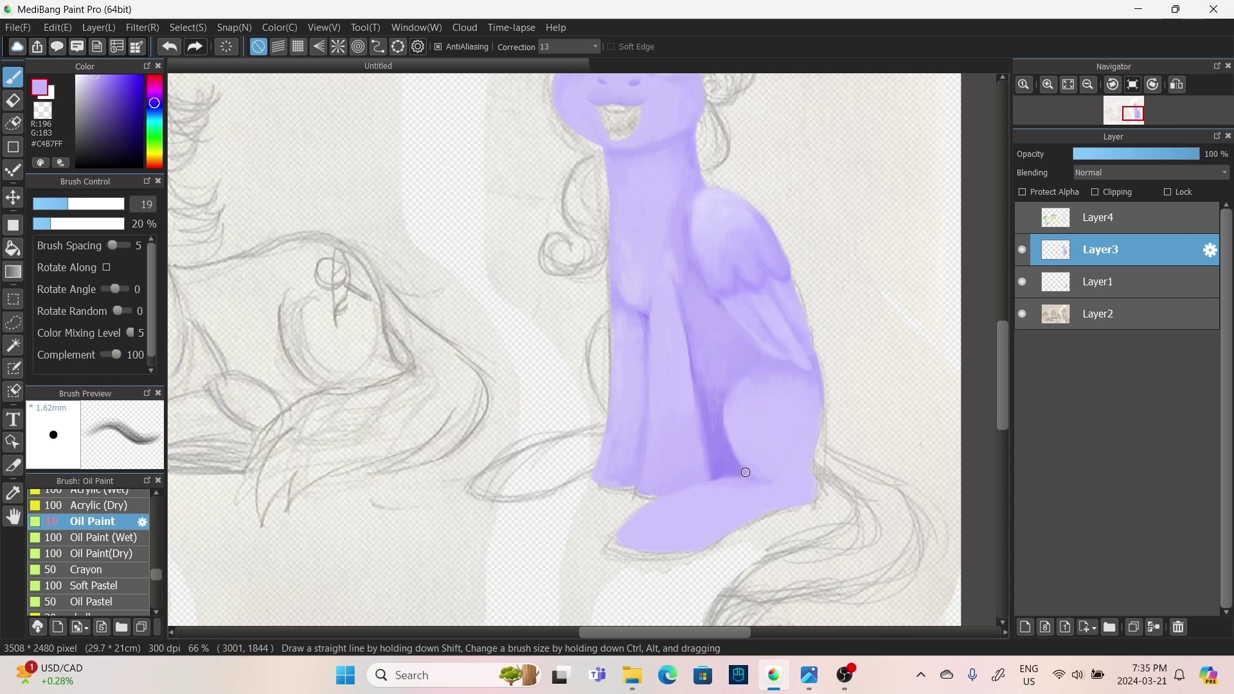
# - Smooth the belly shading beside the wing and define the chest's lower edge with a thin darker purple line
pyautogui.scroll(4, 816, 411)
pyautogui.moveTo(992, 383)
pyautogui.mouseDown()
pyautogui.moveTo(754, 389)
pyautogui.moveTo(749, 433)
pyautogui.mouseUp()
pyautogui.keyDown('alt'); pyautogui.click(603, 451); pyautogui.keyUp('alt')
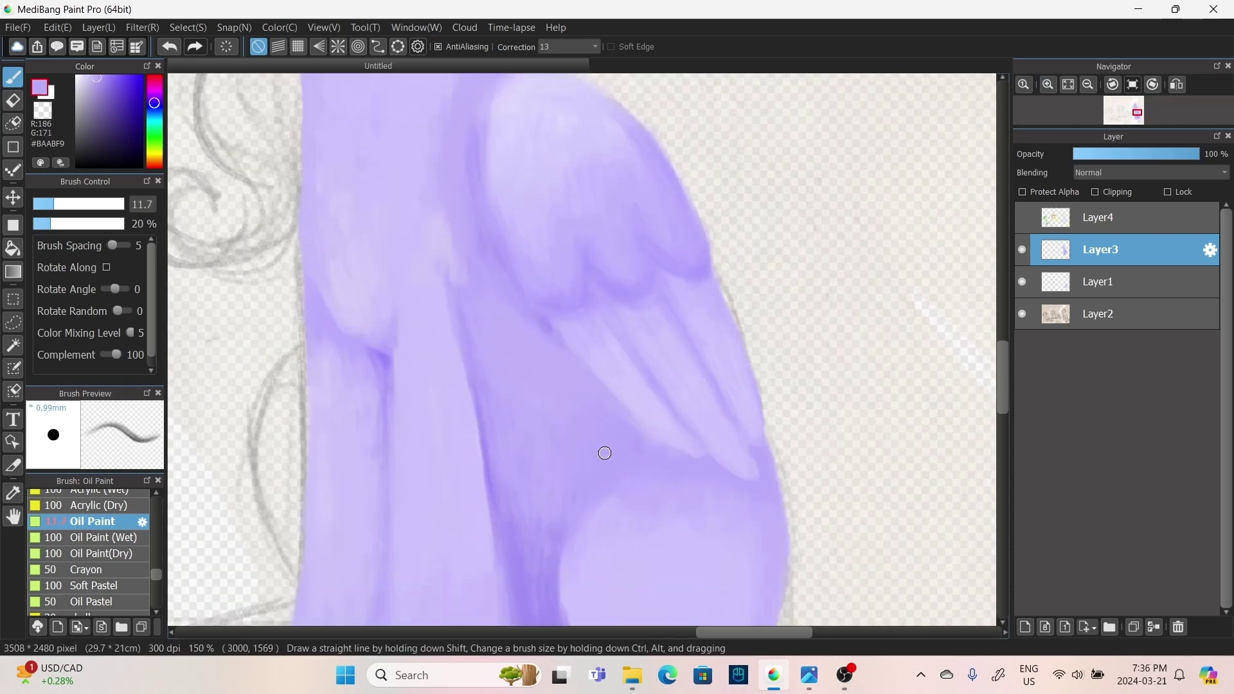
pyautogui.moveTo(454, 215); pyautogui.dragTo(442, 260)
pyautogui.moveTo(378, 448)
pyautogui.mouseDown()
pyautogui.moveTo(350, 386)
pyautogui.moveTo(359, 413)
pyautogui.mouseUp()
pyautogui.moveTo(321, 312); pyautogui.dragTo(380, 425)
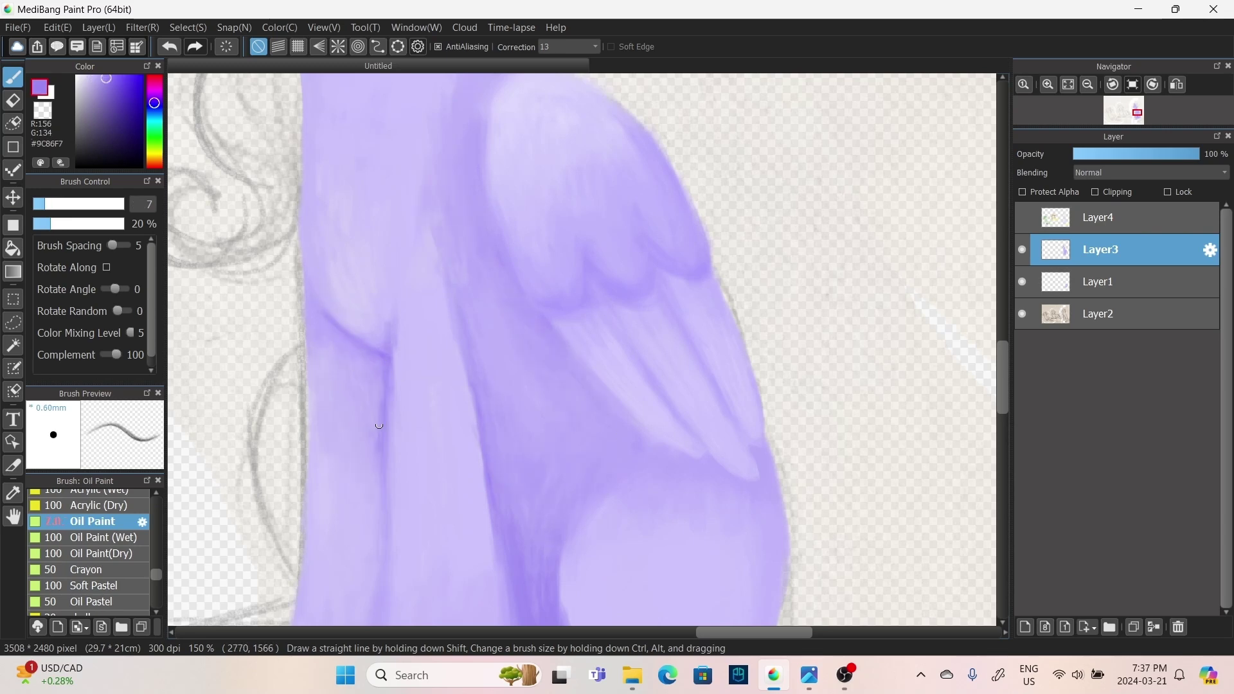
pyautogui.keyDown('alt'); pyautogui.click(365, 445); pyautogui.keyUp('alt')
# - Extend the shadow between the two front legs down to the hooves, and enlarge the brush to 13.4
pyautogui.scroll(-3, 540, 459)
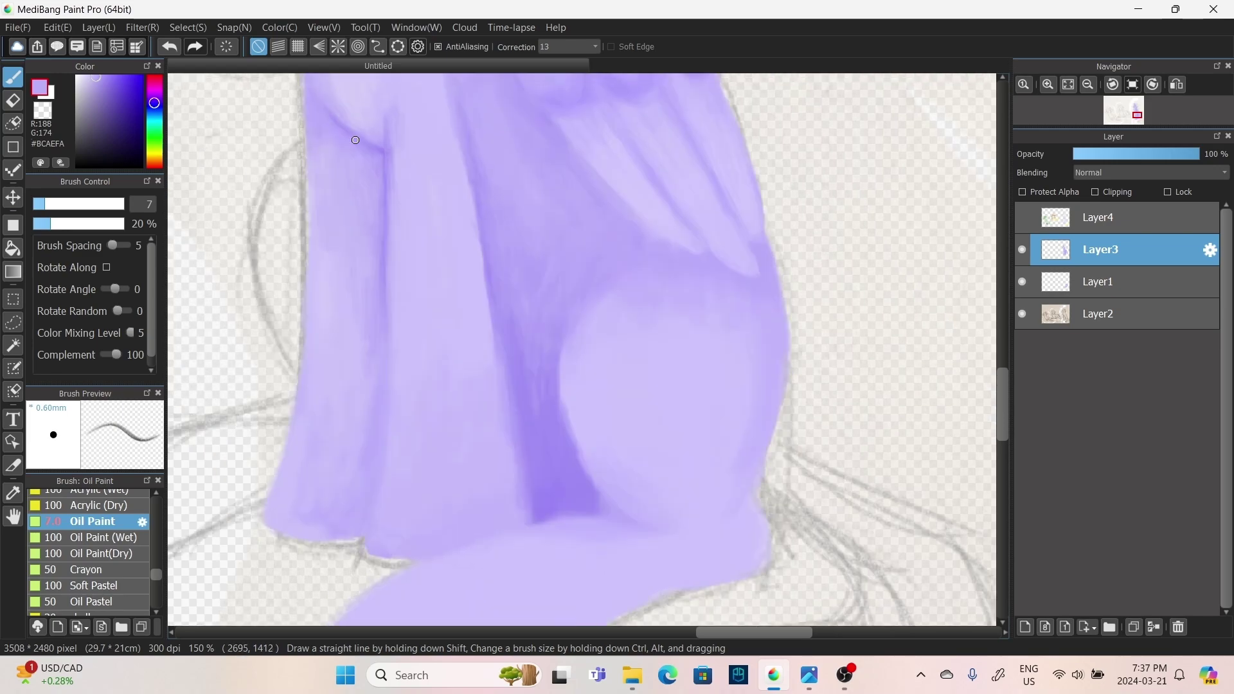
pyautogui.moveTo(364, 528); pyautogui.dragTo(358, 520)
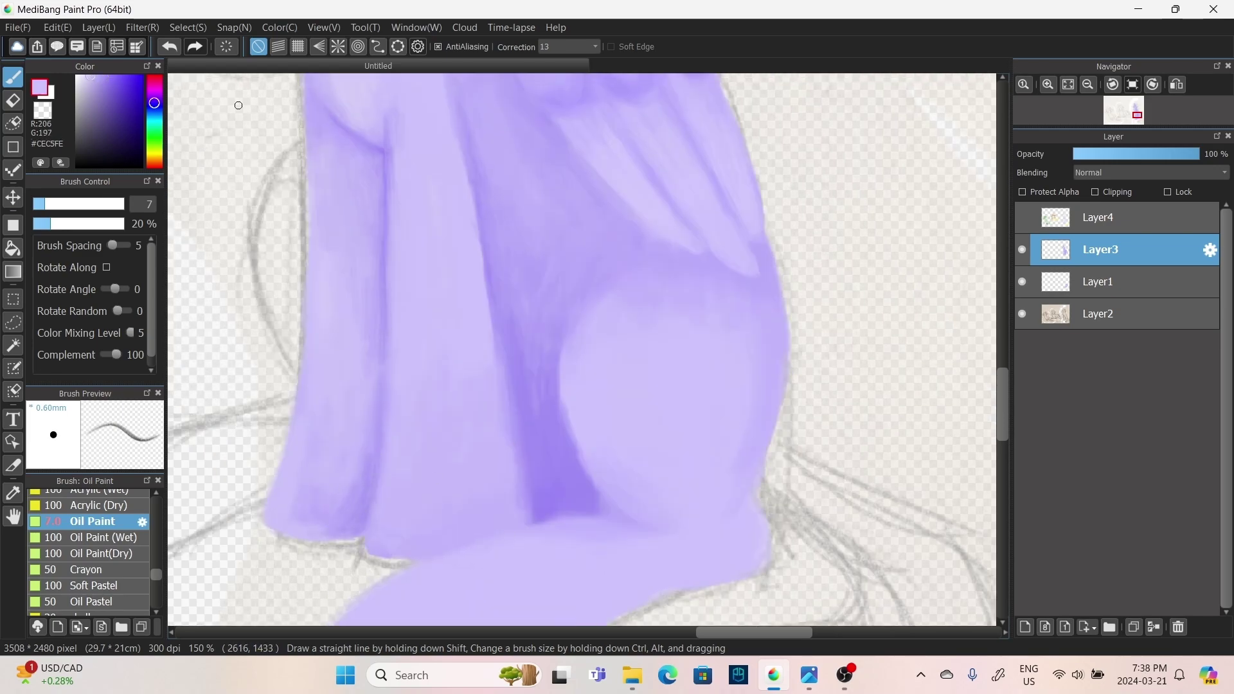
pyautogui.press(']')
pyautogui.scroll(-2, 540, 360)
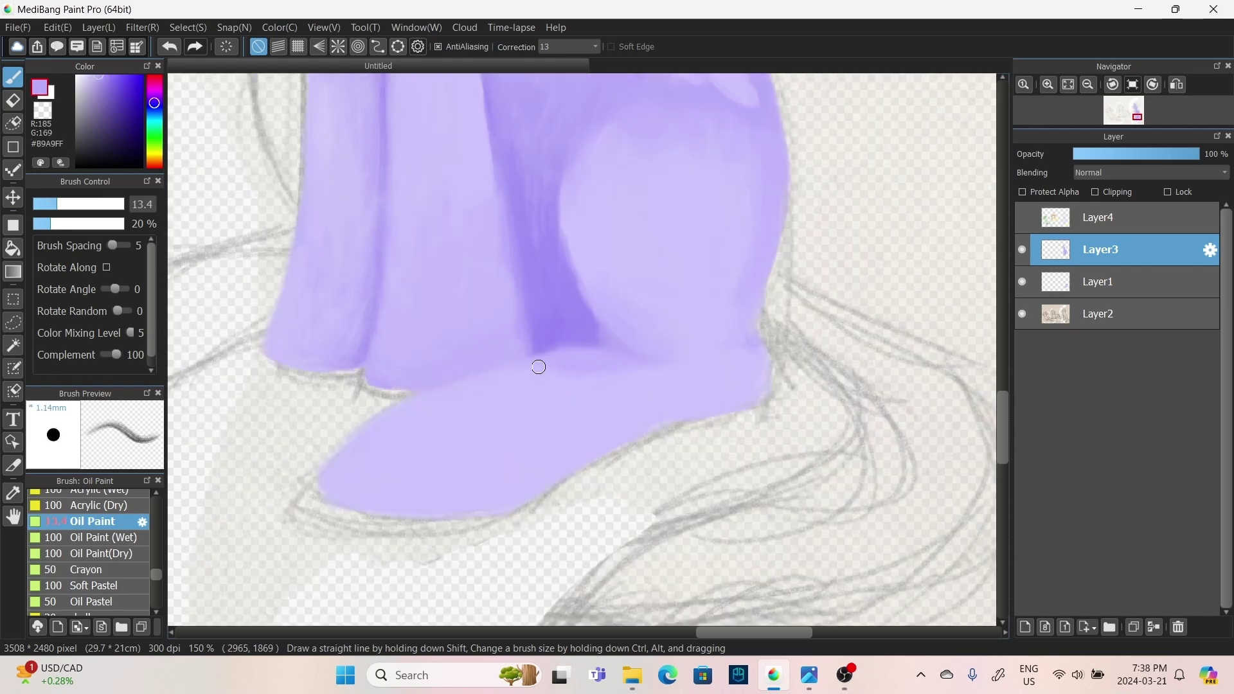
# - Try to paint the far hind leg's knee beside the far front leg on Layer1
pyautogui.scroll(-5, 585, 359)
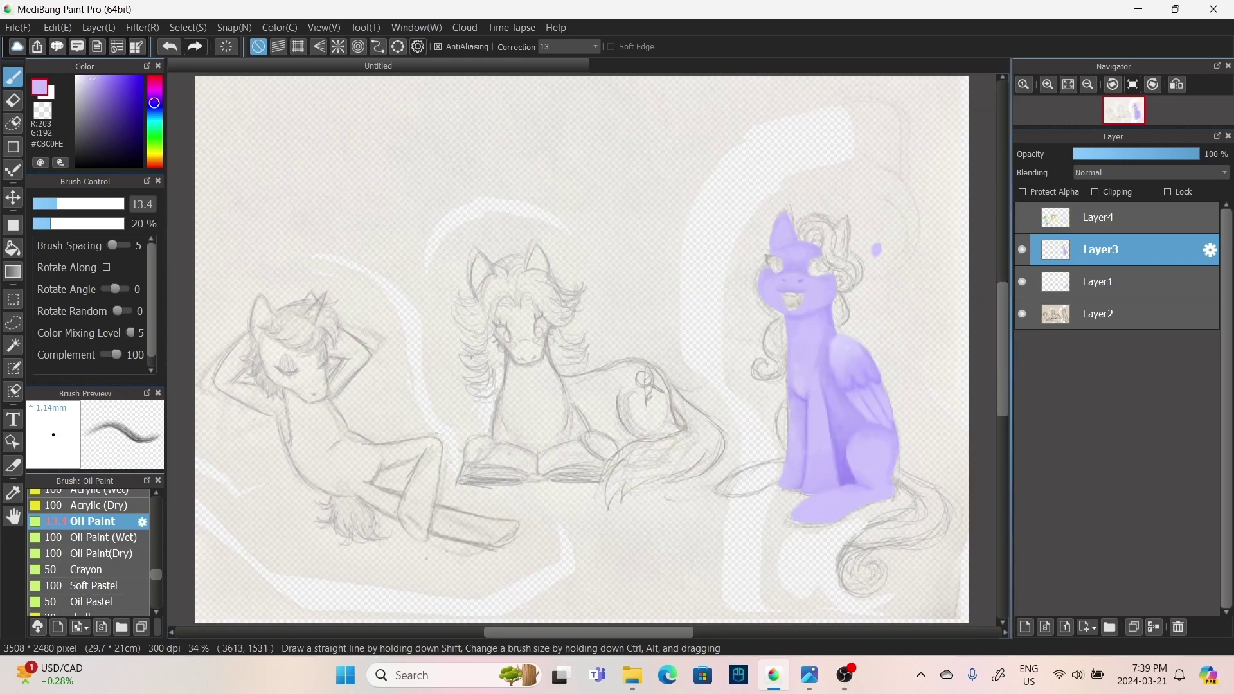
pyautogui.scroll(3, 897, 607)
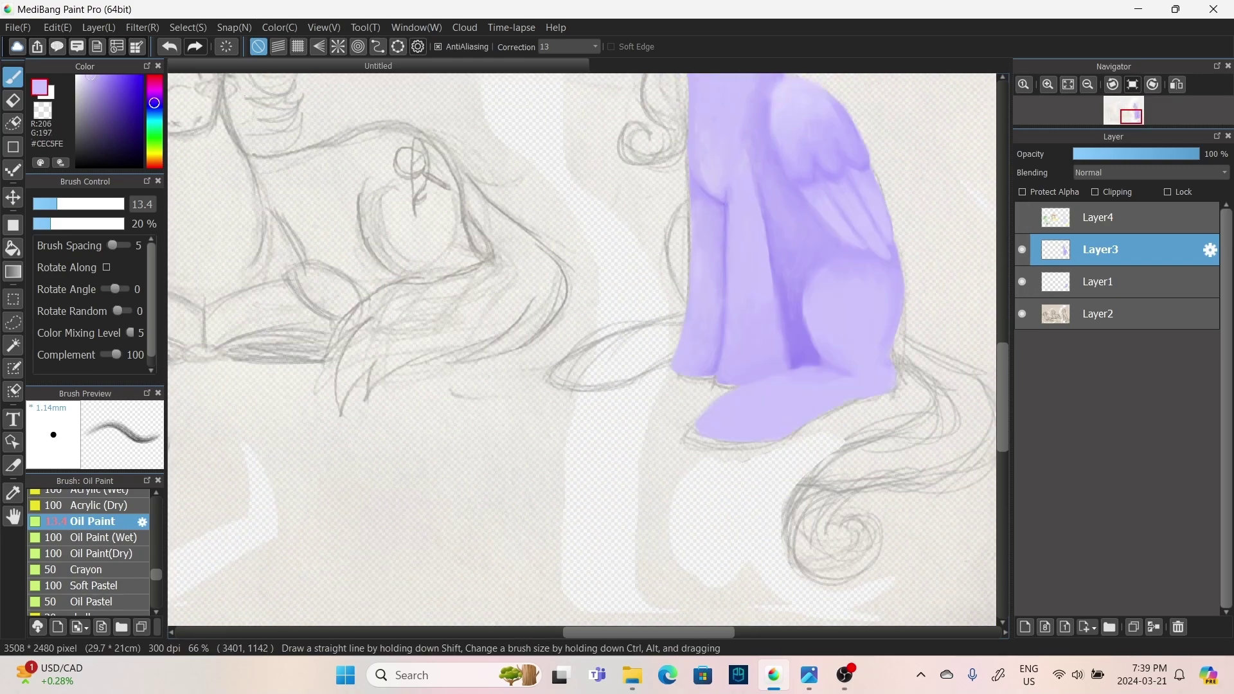
pyautogui.click(1100, 282)
pyautogui.moveTo(686, 202); pyautogui.dragTo(681, 259)
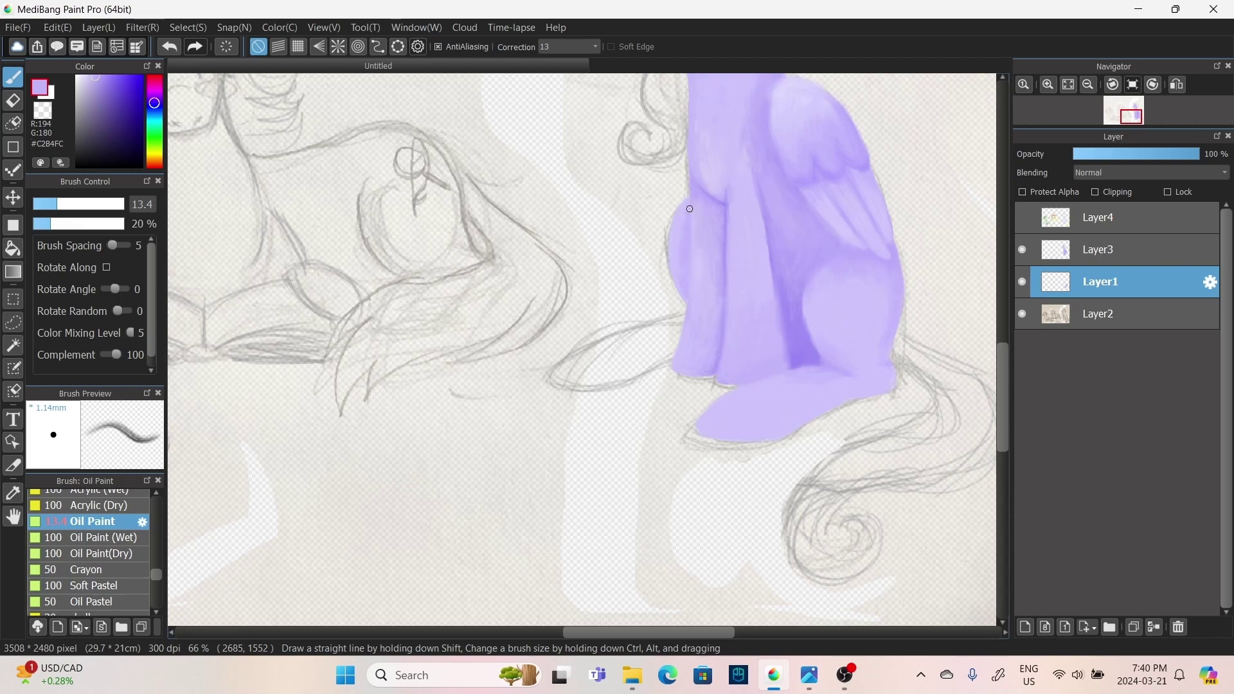
# - Shade the belly crease, haunch and near hind foot on Layer3, blending darker and light purple
pyautogui.scroll(4, 684, 281)
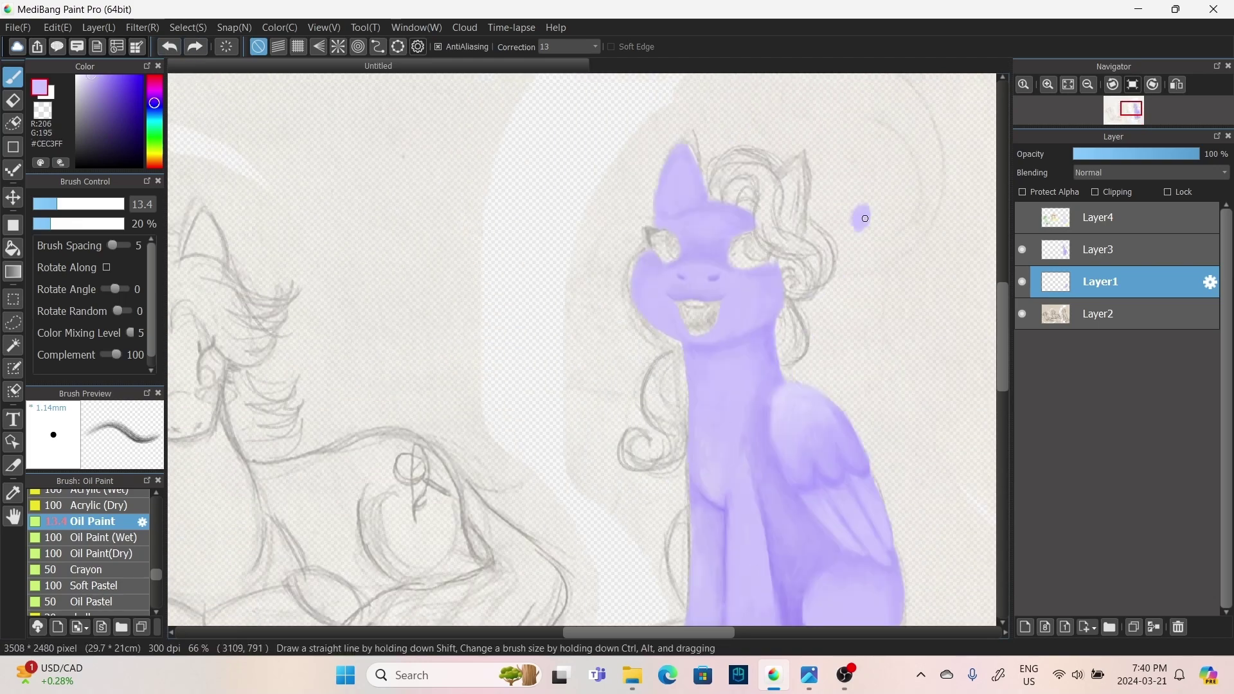
pyautogui.scroll(-3, 831, 224)
pyautogui.scroll(2, 831, 257)
pyautogui.keyDown('alt'); pyautogui.click(848, 494); pyautogui.keyUp('alt')
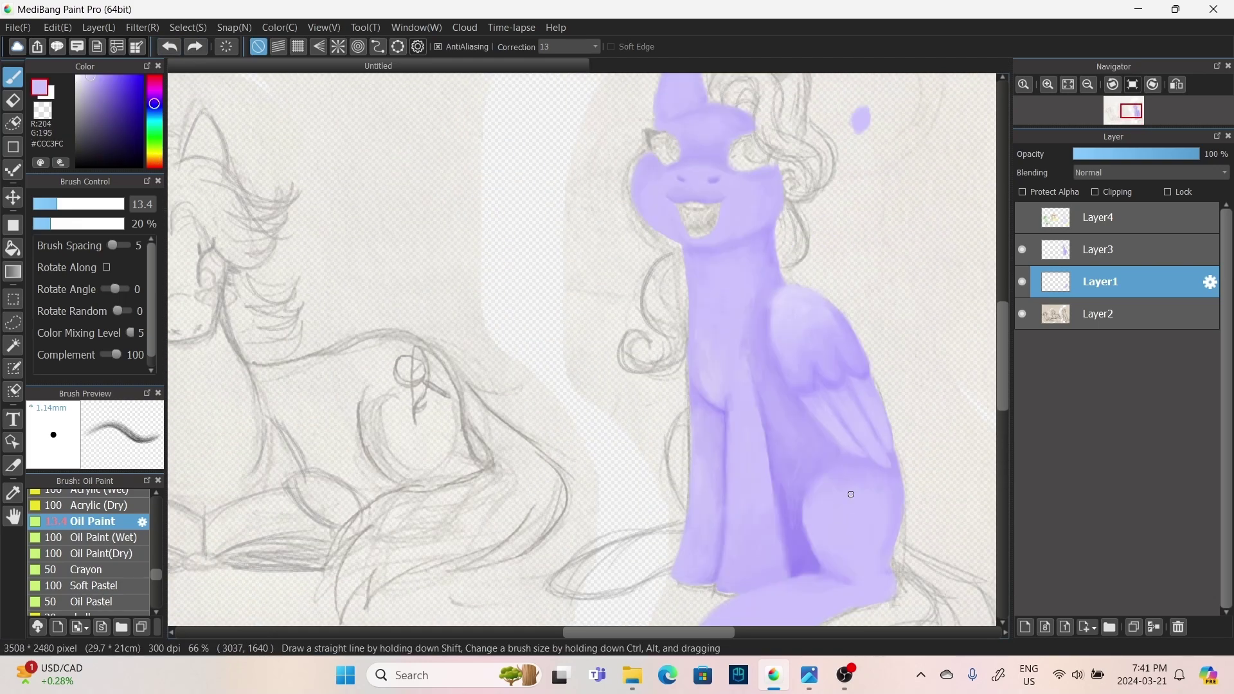
pyautogui.moveTo(825, 492); pyautogui.dragTo(591, 274)
pyautogui.hotkey('ctrl', 'Up')
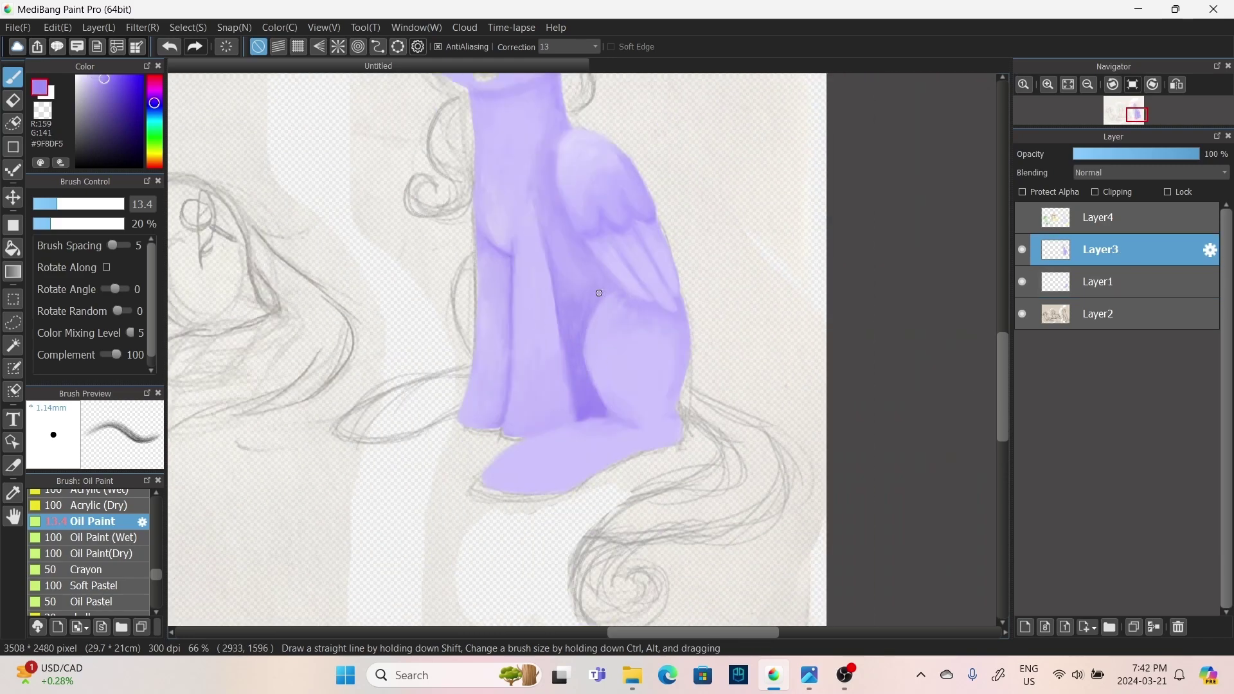
pyautogui.moveTo(598, 293)
pyautogui.mouseDown()
pyautogui.moveTo(555, 274)
pyautogui.moveTo(593, 327)
pyautogui.mouseUp()
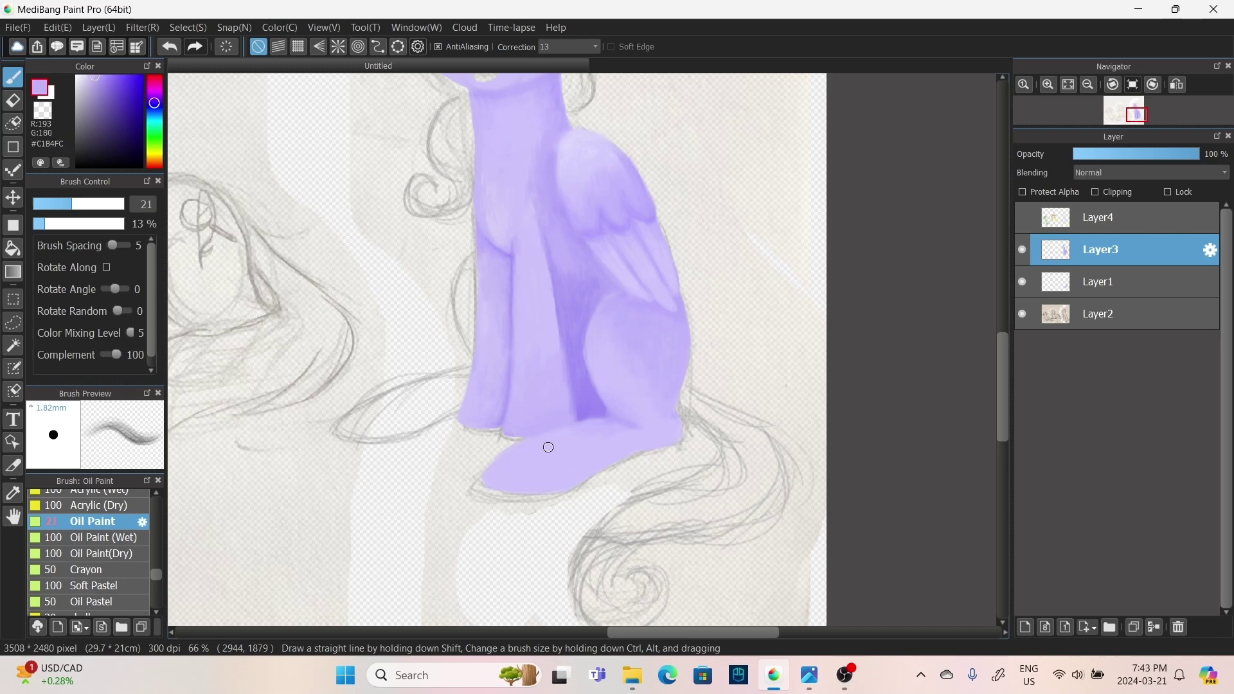
pyautogui.keyDown('alt'); pyautogui.click(637, 474); pyautogui.keyUp('alt')
pyautogui.moveTo(636, 474); pyautogui.dragTo(579, 485)
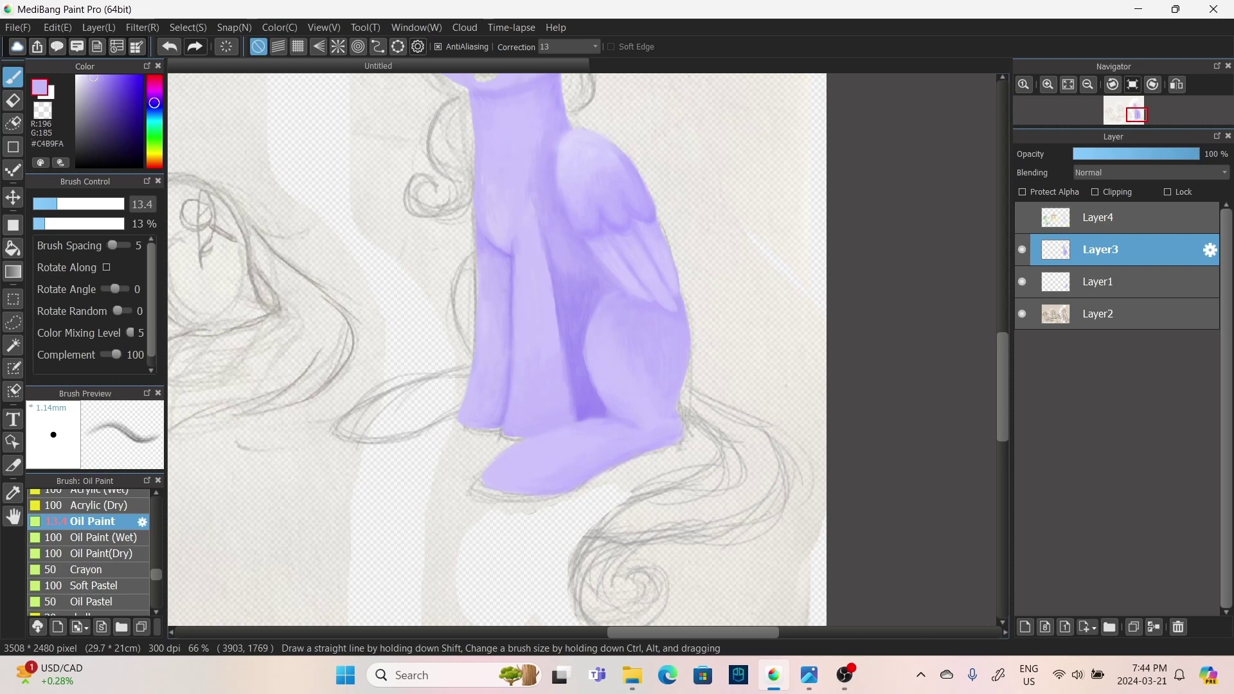
# - Paint the far hind leg's knee in light purple on Layer1, behind the far front leg
pyautogui.scroll(2, 548, 422)
pyautogui.keyDown('alt'); pyautogui.click(490, 236); pyautogui.keyUp('alt')
pyautogui.scroll(2, 490, 236)
pyautogui.scroll(-4, 473, 318)
pyautogui.click(1099, 282)
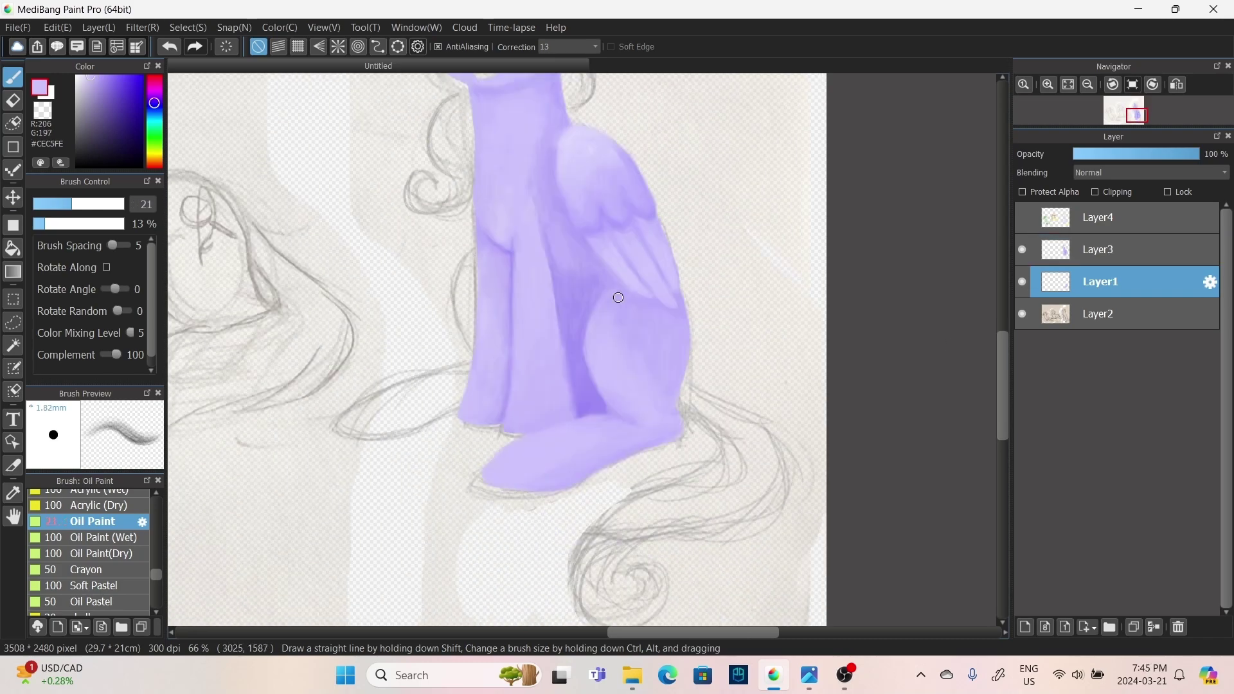
pyautogui.moveTo(472, 280); pyautogui.dragTo(474, 318)
pyautogui.keyDown('alt'); pyautogui.click(507, 393); pyautogui.keyUp('alt')
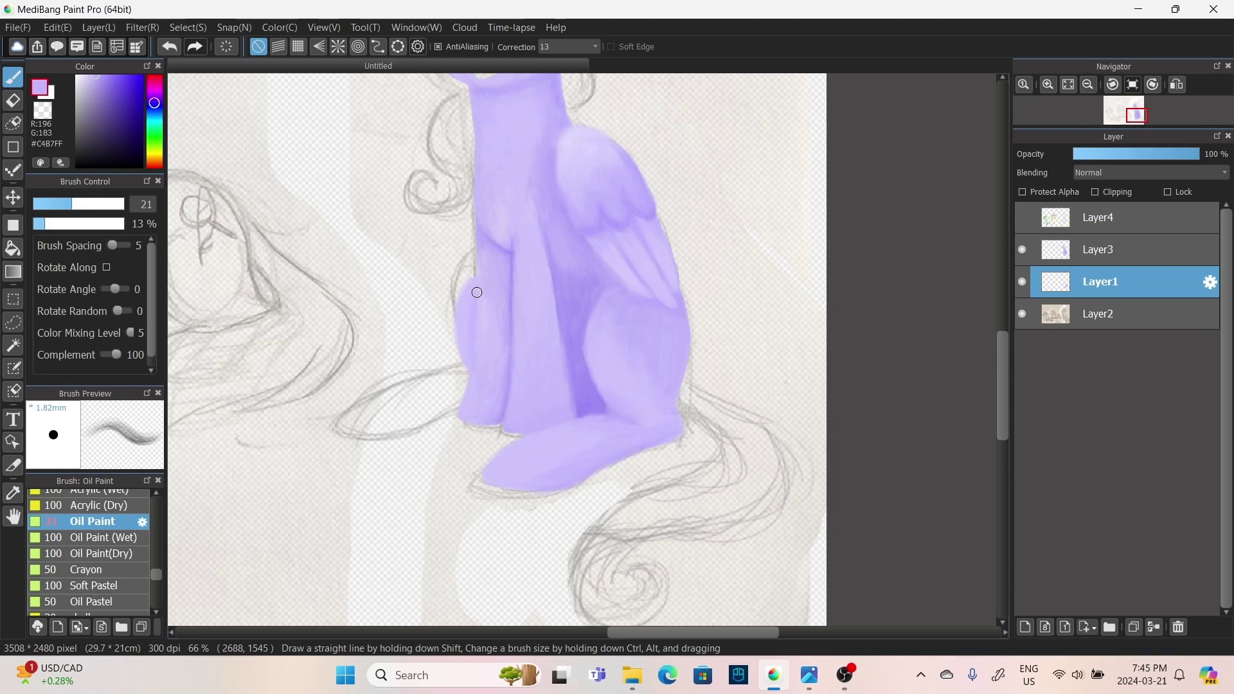
# - Paint the far hind foot in purple on Layer1 and shade it where it meets the front leg
pyautogui.keyDown('alt'); pyautogui.click(463, 366); pyautogui.keyUp('alt')
pyautogui.moveTo(458, 310)
pyautogui.mouseDown()
pyautogui.moveTo(464, 366)
pyautogui.moveTo(604, 350)
pyautogui.moveTo(491, 429)
pyautogui.moveTo(578, 421)
pyautogui.moveTo(496, 433)
pyautogui.moveTo(537, 453)
pyautogui.mouseUp()
pyautogui.keyDown('alt'); pyautogui.click(605, 372); pyautogui.keyUp('alt')
pyautogui.moveTo(604, 371)
pyautogui.mouseDown()
pyautogui.moveTo(584, 405)
pyautogui.moveTo(537, 407)
pyautogui.moveTo(576, 393)
pyautogui.mouseUp()
pyautogui.keyDown('alt'); pyautogui.click(537, 408); pyautogui.keyUp('alt')
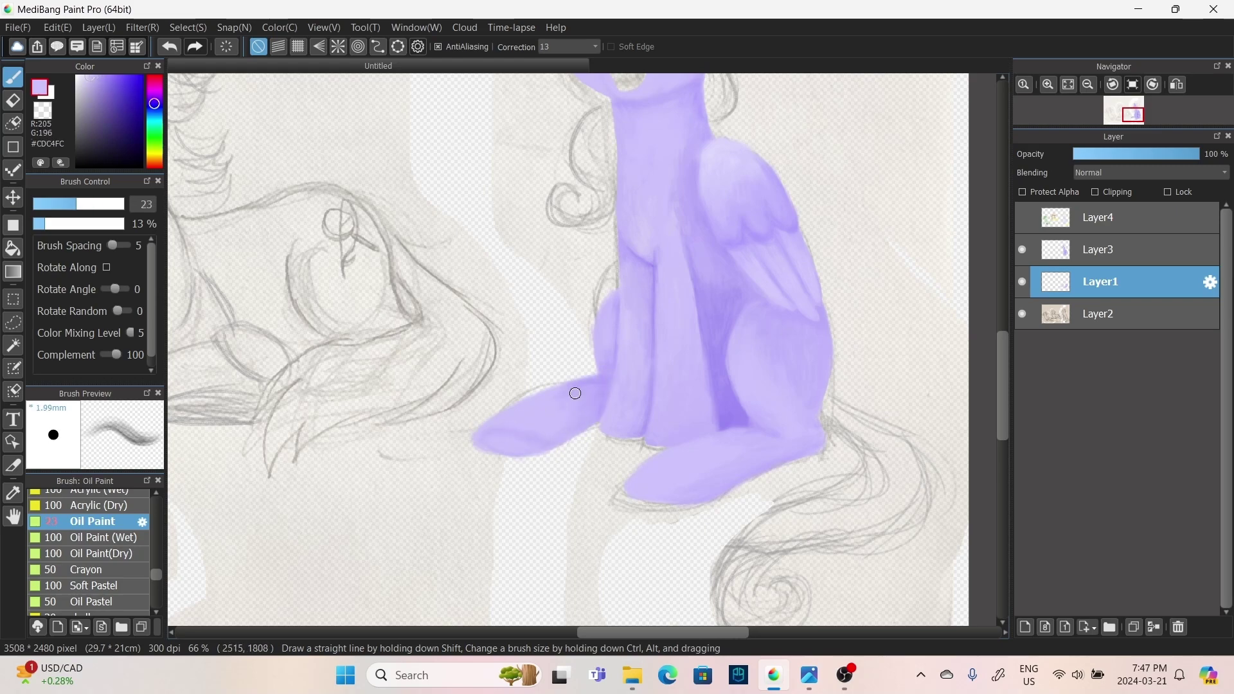
pyautogui.keyDown('alt'); pyautogui.click(627, 383); pyautogui.keyUp('alt')
pyautogui.scroll(-3, 604, 381)
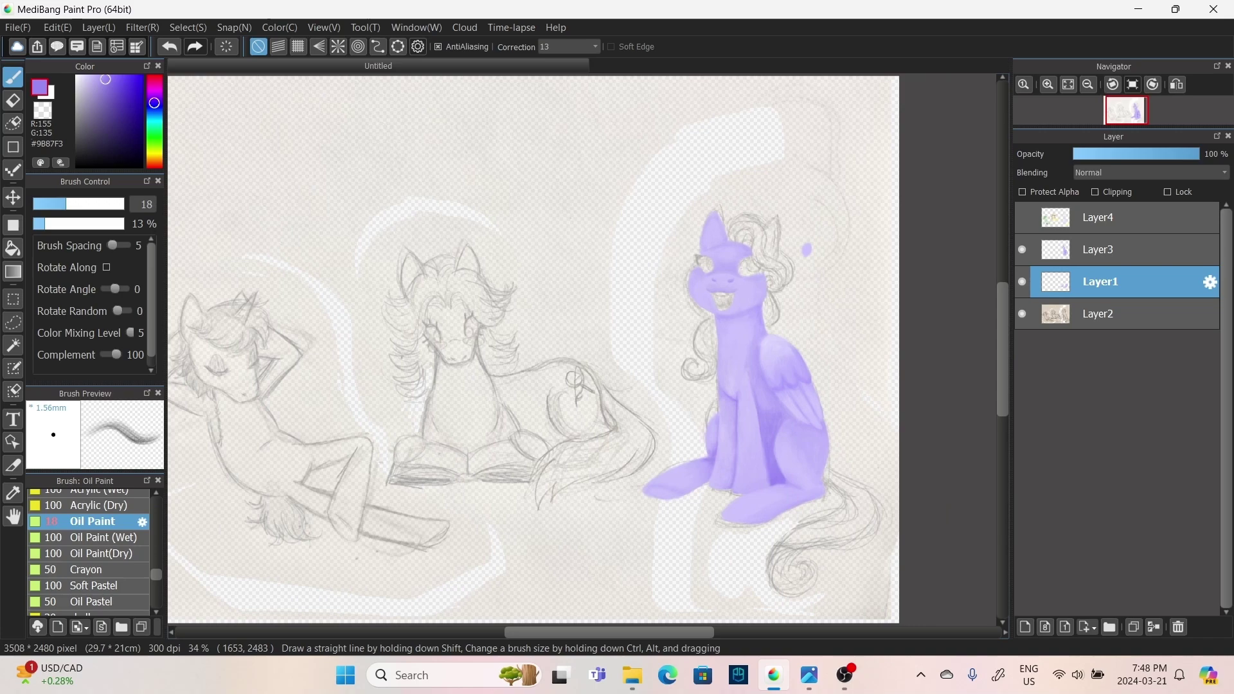
# - Add a new layer above Layer2 and fill both eyes with light grey #DCDCDC
pyautogui.scroll(5, 741, 258)
pyautogui.hotkey('ctrl', 'shift', 'n')
pyautogui.scroll(2, 570, 331)
pyautogui.keyDown('alt'); pyautogui.click(552, 281); pyautogui.keyUp('alt')
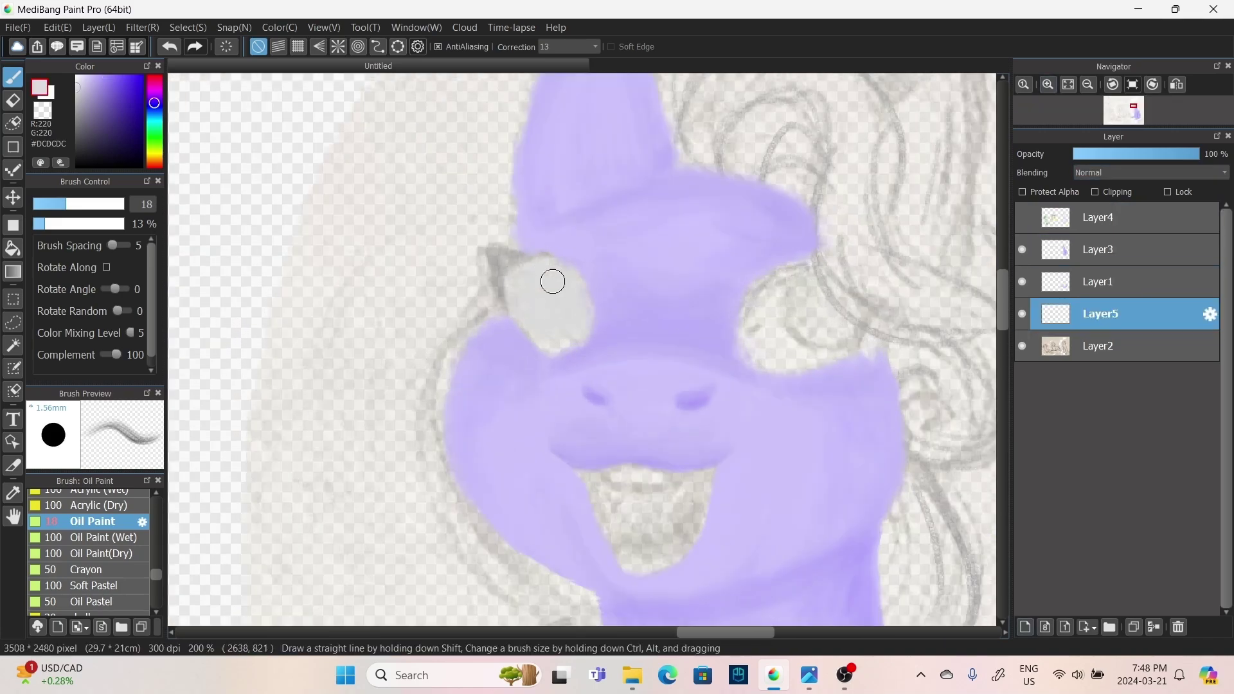
pyautogui.moveTo(553, 281); pyautogui.dragTo(527, 250)
pyautogui.moveTo(746, 308)
pyautogui.mouseDown()
pyautogui.moveTo(769, 336)
pyautogui.moveTo(860, 319)
pyautogui.moveTo(881, 302)
pyautogui.mouseUp()
# - Brighten the whites of both eyes with near-white #F1F1F1, keeping grey along the edges
pyautogui.keyDown('alt'); pyautogui.click(581, 349); pyautogui.keyUp('alt')
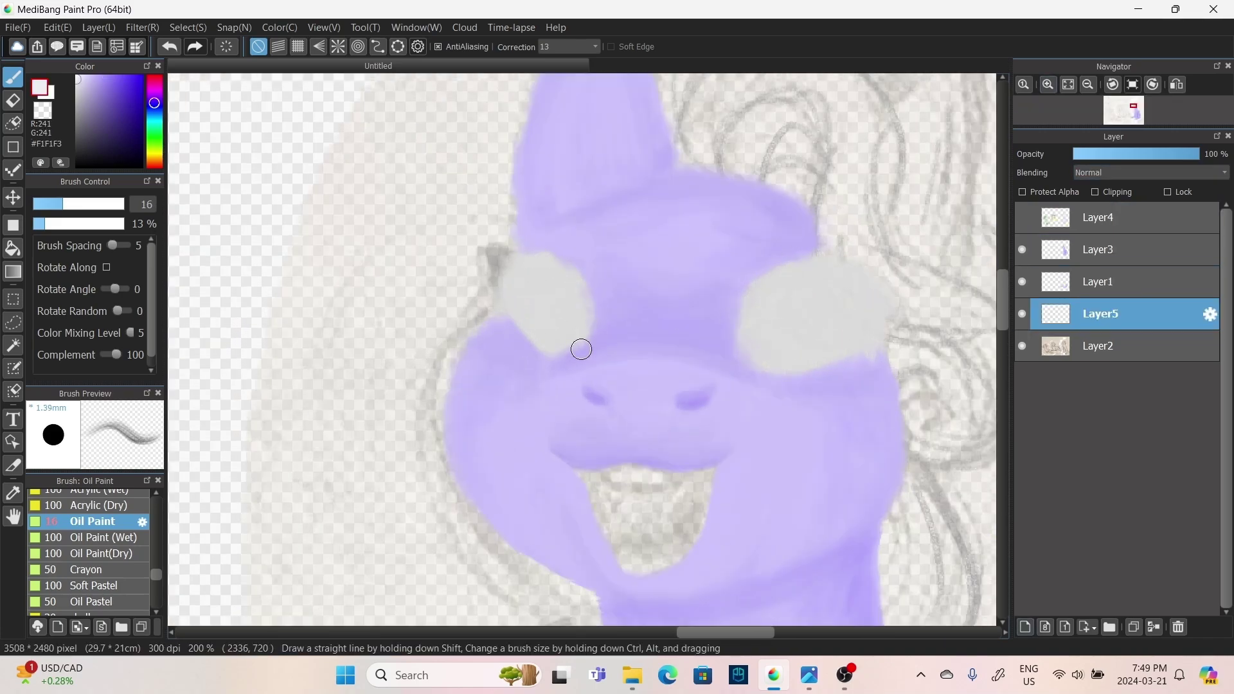
pyautogui.moveTo(581, 349); pyautogui.dragTo(518, 256)
pyautogui.moveTo(777, 369)
pyautogui.mouseDown()
pyautogui.moveTo(782, 356)
pyautogui.moveTo(814, 366)
pyautogui.mouseUp()
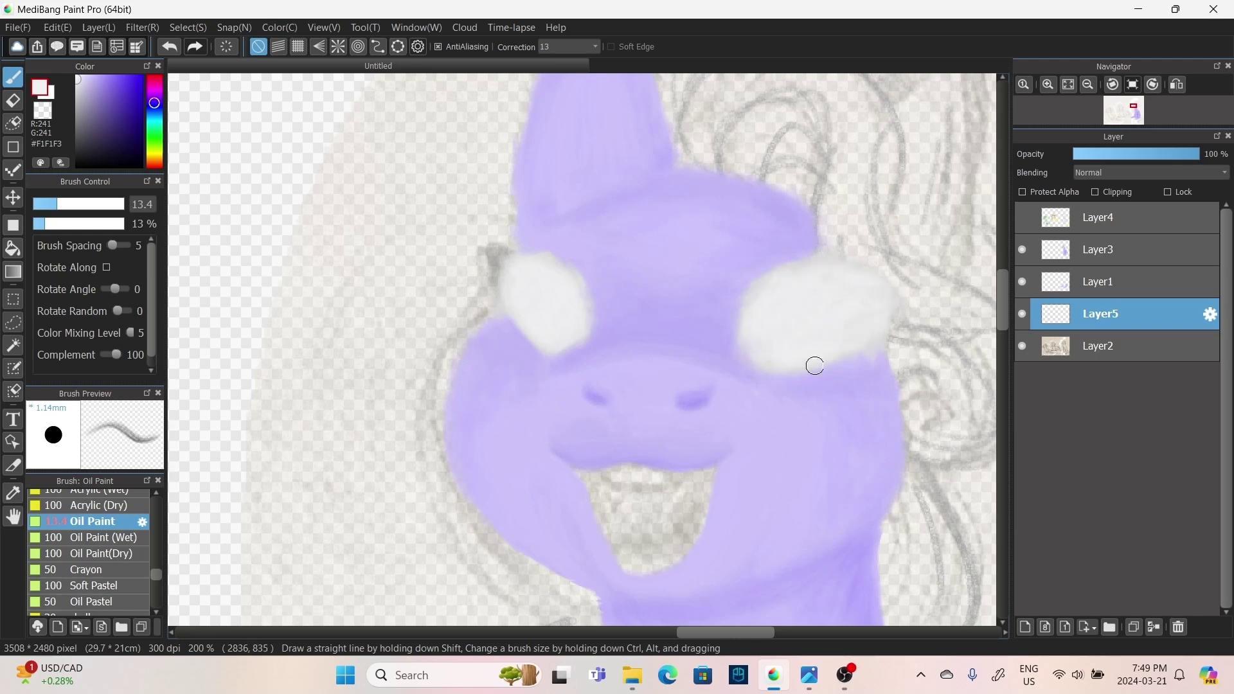
# - Add a layer above Layer3 and outline the far eye with lashes in dark purple #685F92 using Lead Pencil (HB)
pyautogui.hotkey('ctrl', 'shift', 'n')
pyautogui.click(99, 114)
pyautogui.press('p')
pyautogui.moveTo(556, 263)
pyautogui.mouseDown()
pyautogui.moveTo(588, 303)
pyautogui.moveTo(551, 254)
pyautogui.moveTo(489, 302)
pyautogui.mouseUp()
pyautogui.hotkey('ctrl', 'z')
pyautogui.moveTo(489, 248)
pyautogui.mouseDown()
pyautogui.moveTo(595, 326)
pyautogui.moveTo(505, 353)
pyautogui.moveTo(496, 335)
pyautogui.mouseUp()
# - Outline the near eye's upper and lower lids in the same dark purple on Layer6
pyautogui.click(1068, 84)
pyautogui.click(1048, 84)
pyautogui.click(1047, 84)
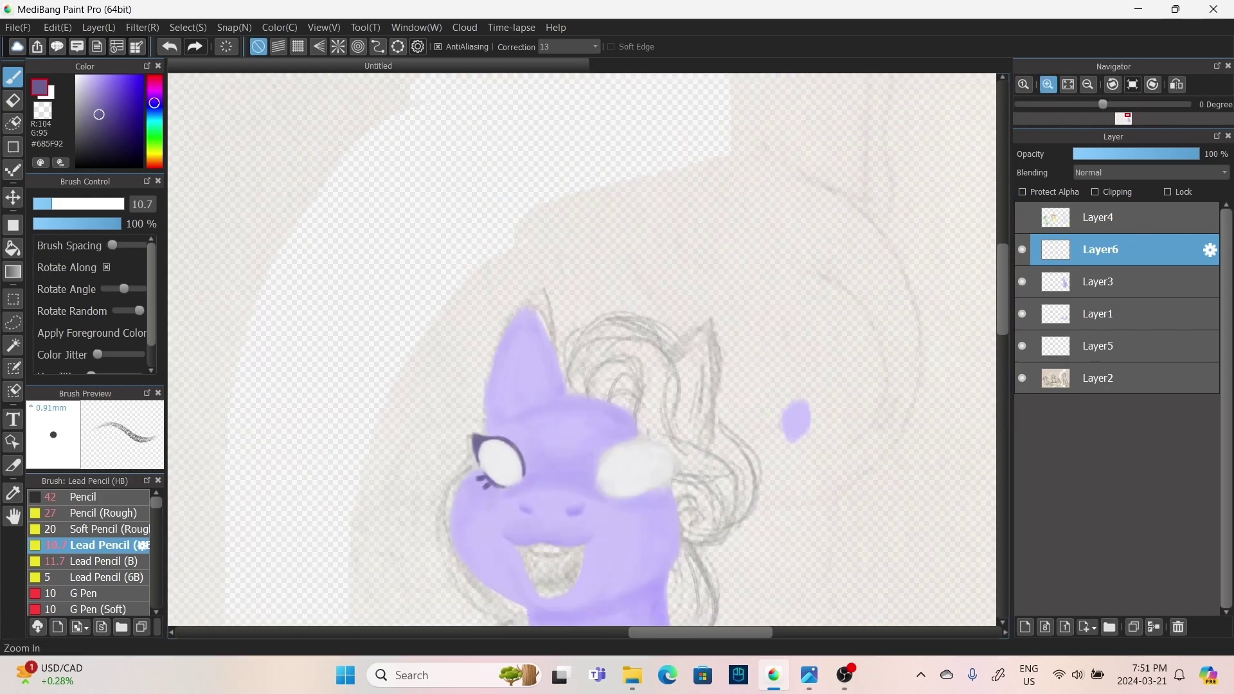
pyautogui.click(1048, 84)
pyautogui.moveTo(602, 360)
pyautogui.mouseDown()
pyautogui.moveTo(634, 309)
pyautogui.moveTo(680, 299)
pyautogui.mouseUp()
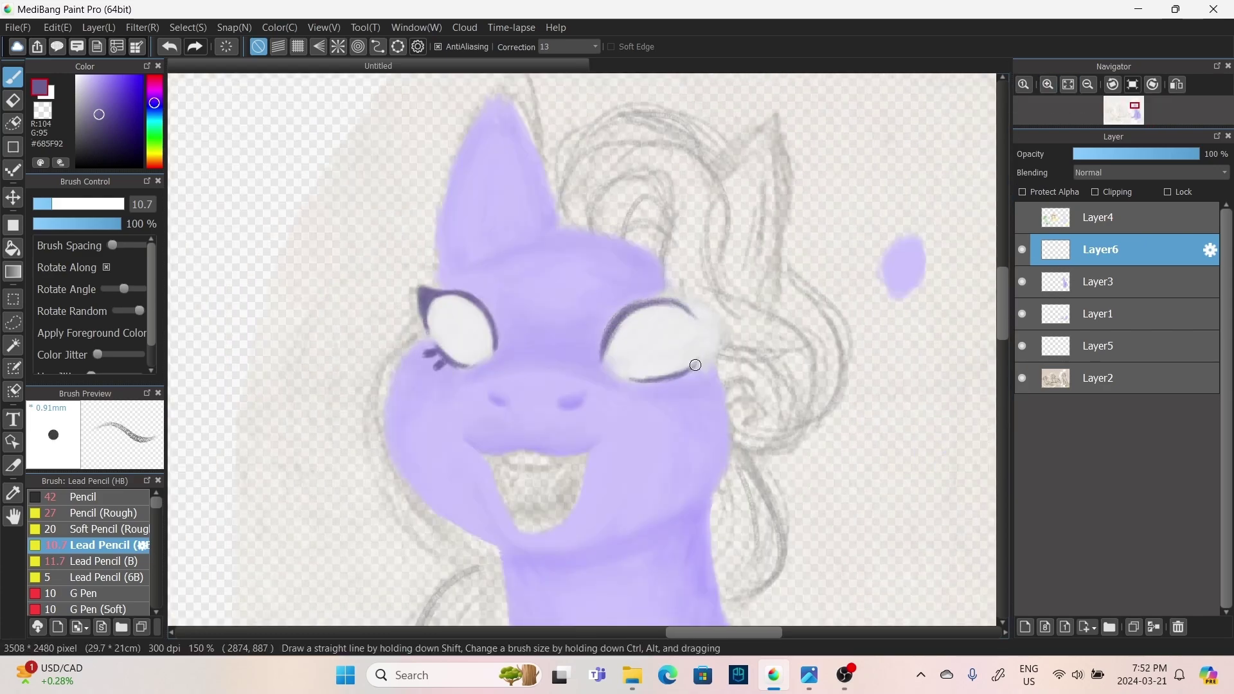
# - Paint blue irises with darker blue pupils in both eyes on Layer5 using the Oil Paint brush
pyautogui.click(1099, 346)
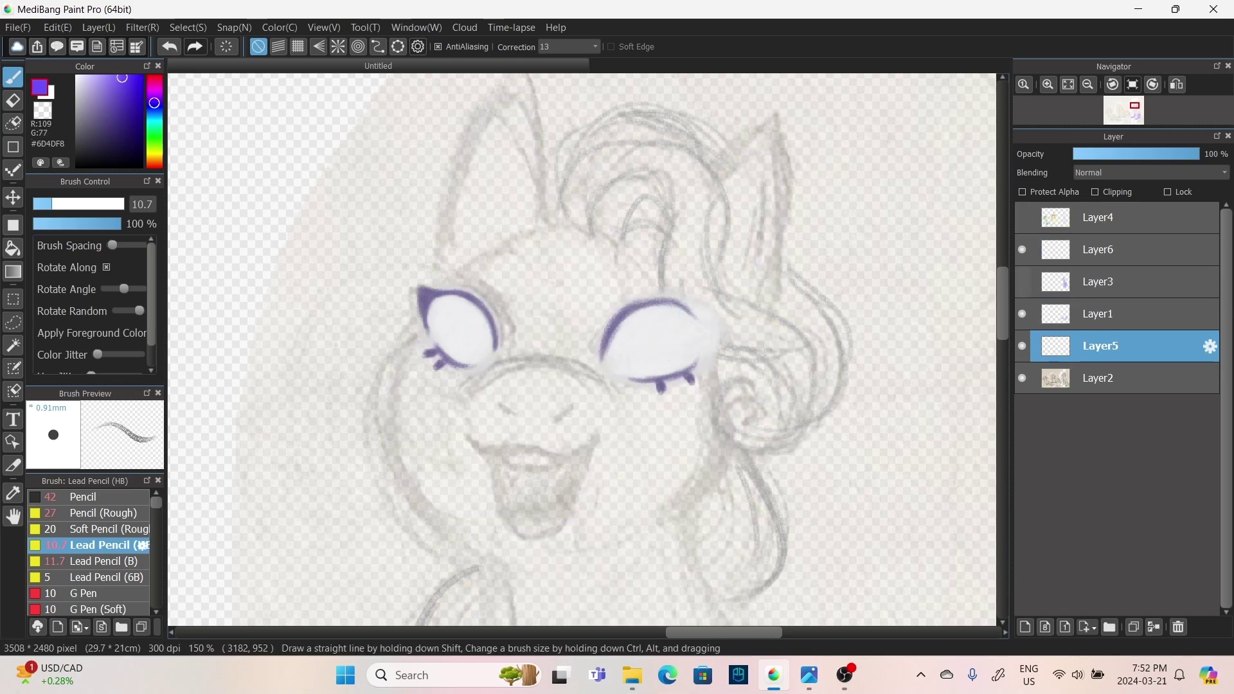
pyautogui.click(108, 91)
pyautogui.click(93, 562)
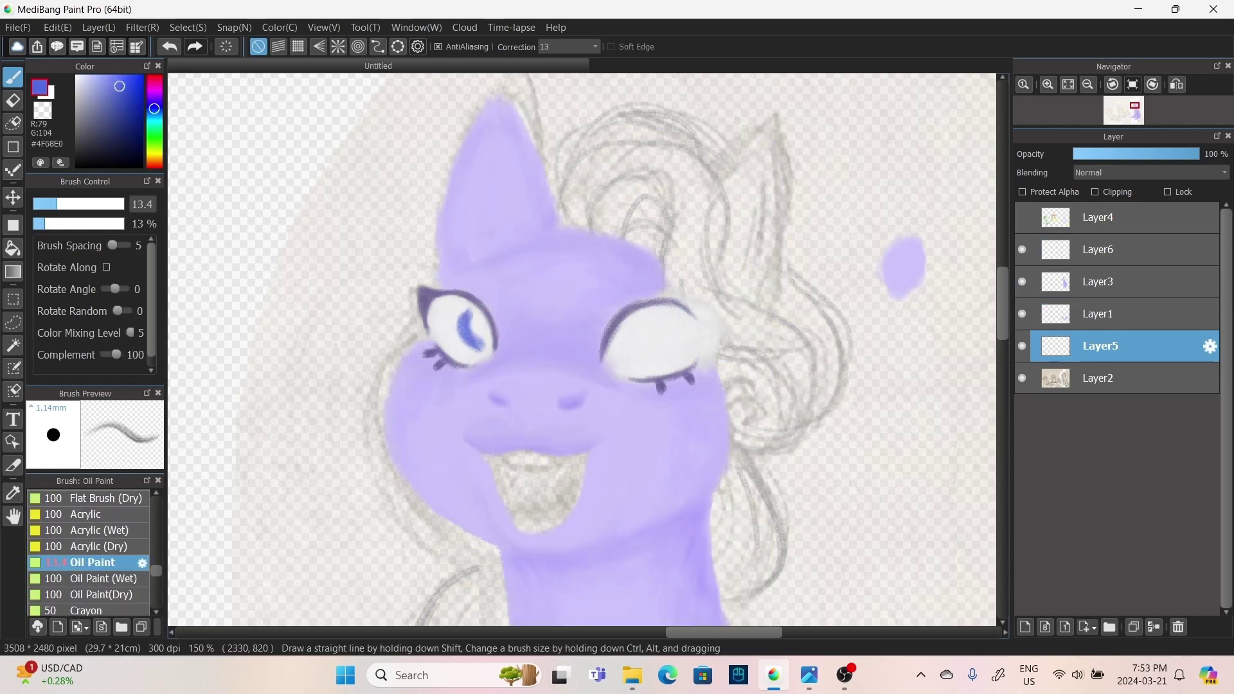
pyautogui.moveTo(474, 341); pyautogui.dragTo(480, 313)
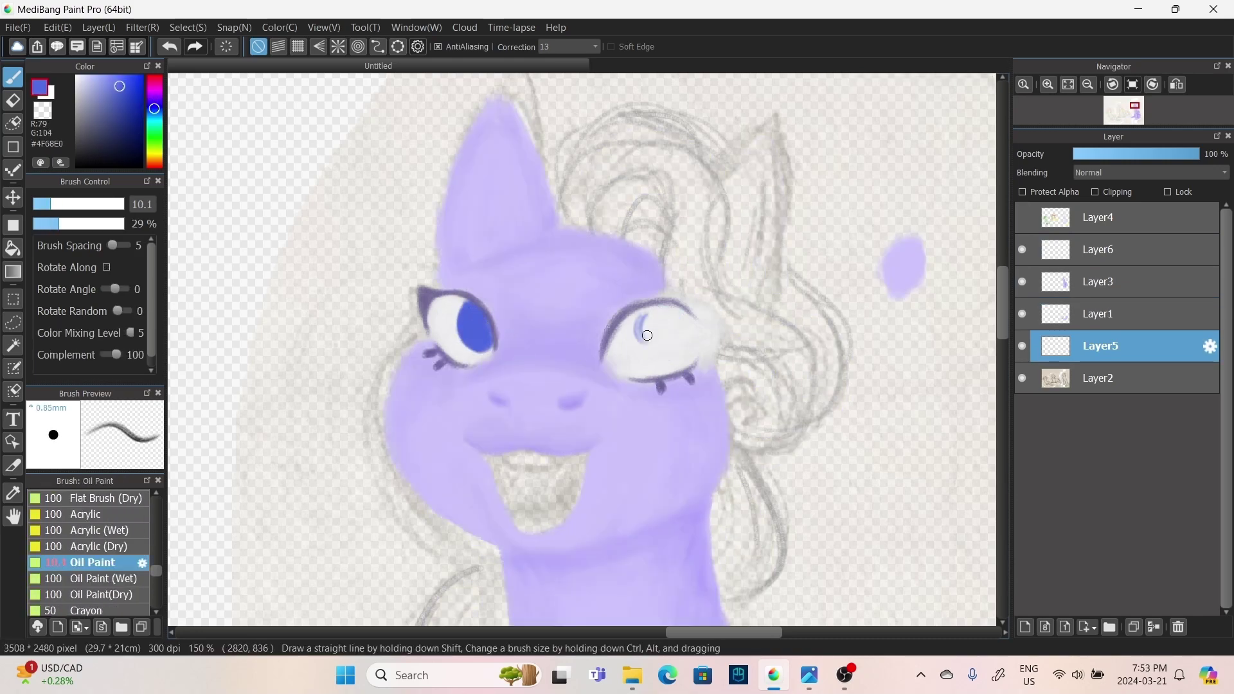
pyautogui.moveTo(647, 335); pyautogui.dragTo(677, 355)
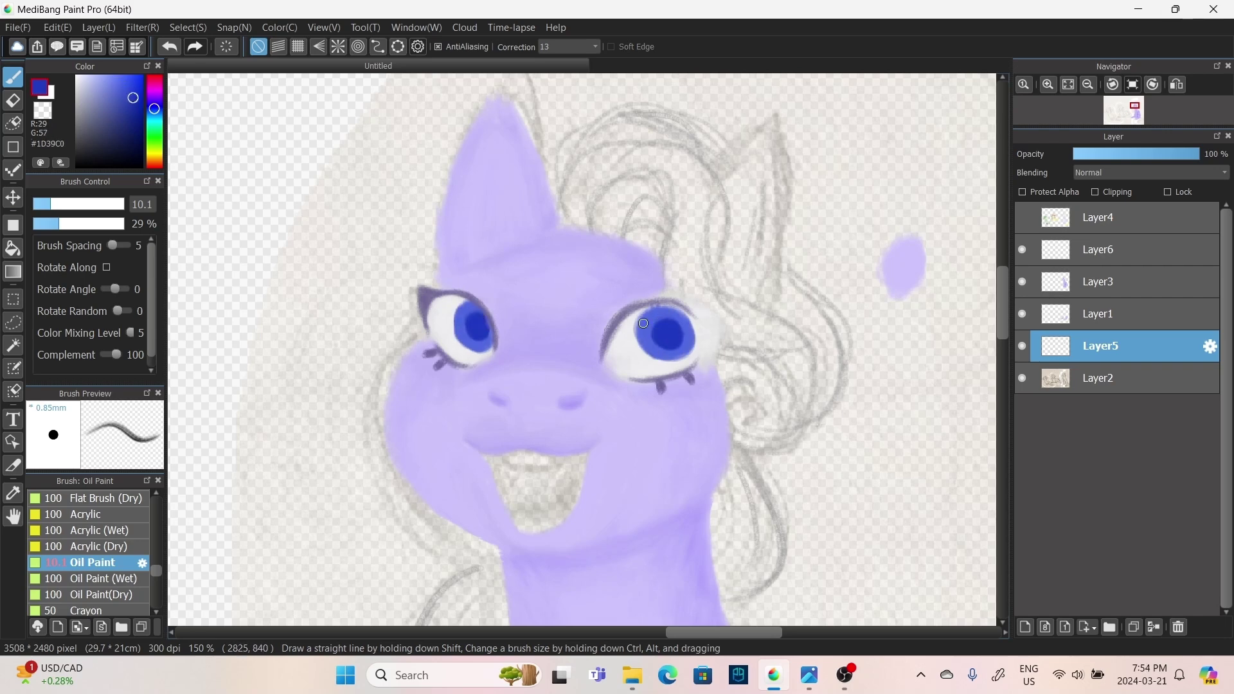
# - Undo the last pupil strokes and repaint both irises' pupils in darker blue #132EAD on Layer5
pyautogui.hotkey('ctrl', 'z')
pyautogui.hotkey('ctrl', 'z')
pyautogui.moveTo(458, 309)
pyautogui.mouseDown()
pyautogui.moveTo(474, 331)
pyautogui.moveTo(479, 321)
pyautogui.mouseUp()
pyautogui.moveTo(643, 335)
pyautogui.mouseDown()
pyautogui.moveTo(677, 315)
pyautogui.moveTo(668, 324)
pyautogui.mouseUp()
pyautogui.moveTo(473, 315); pyautogui.dragTo(479, 324)
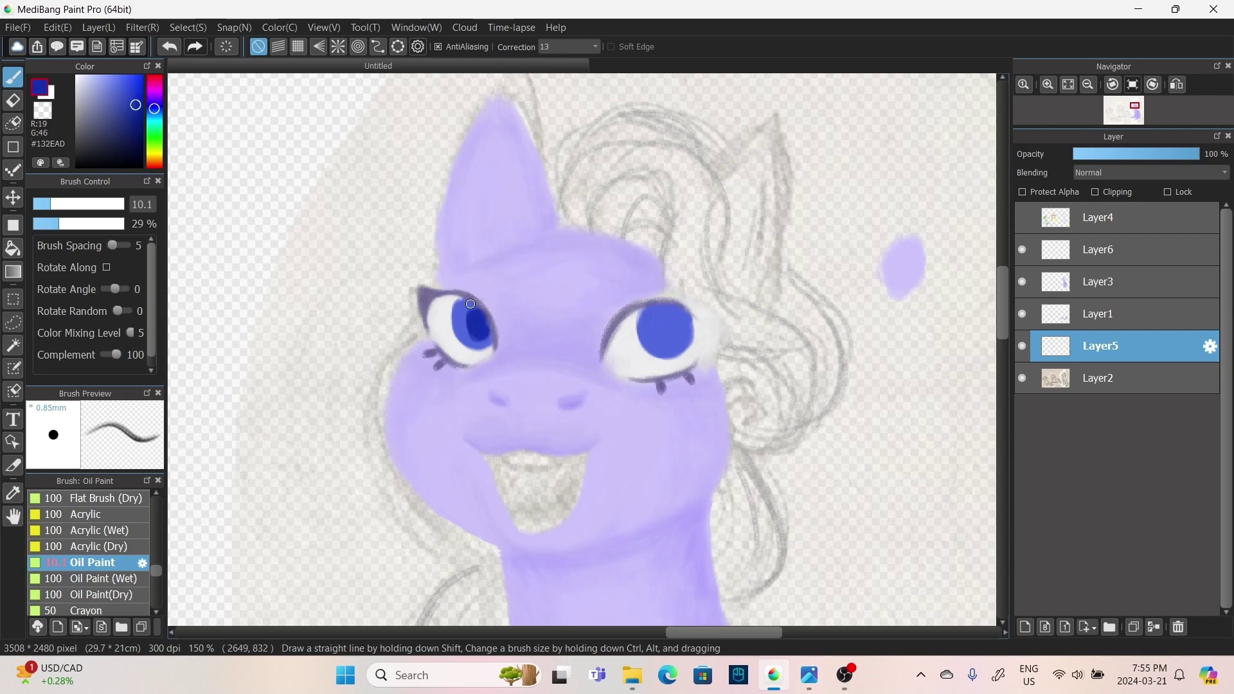
pyautogui.moveTo(666, 324); pyautogui.dragTo(669, 329)
# - Add small pale blue #CDD5FF highlights to both eyes with the Oil Paint brush at size 6
pyautogui.keyDown('alt'); pyautogui.click(485, 315); pyautogui.keyUp('alt')
pyautogui.keyDown('alt'); pyautogui.click(469, 334); pyautogui.keyUp('alt')
pyautogui.click(459, 314)
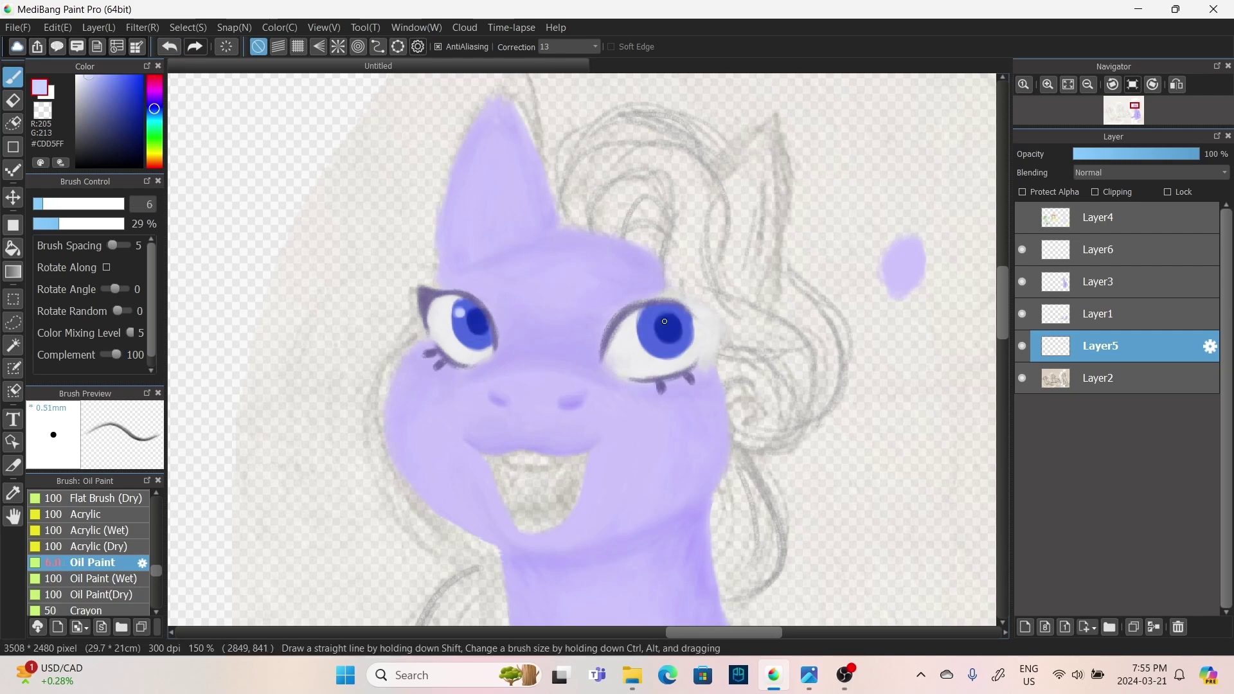
pyautogui.click(650, 320)
pyautogui.click(676, 336)
pyautogui.click(484, 333)
# - Paint the mane's forelock and cheek curl on Layer6 in pale yellow-green, shading its strands with #DEE9B2 at brush size 16
pyautogui.scroll(-5, 486, 333)
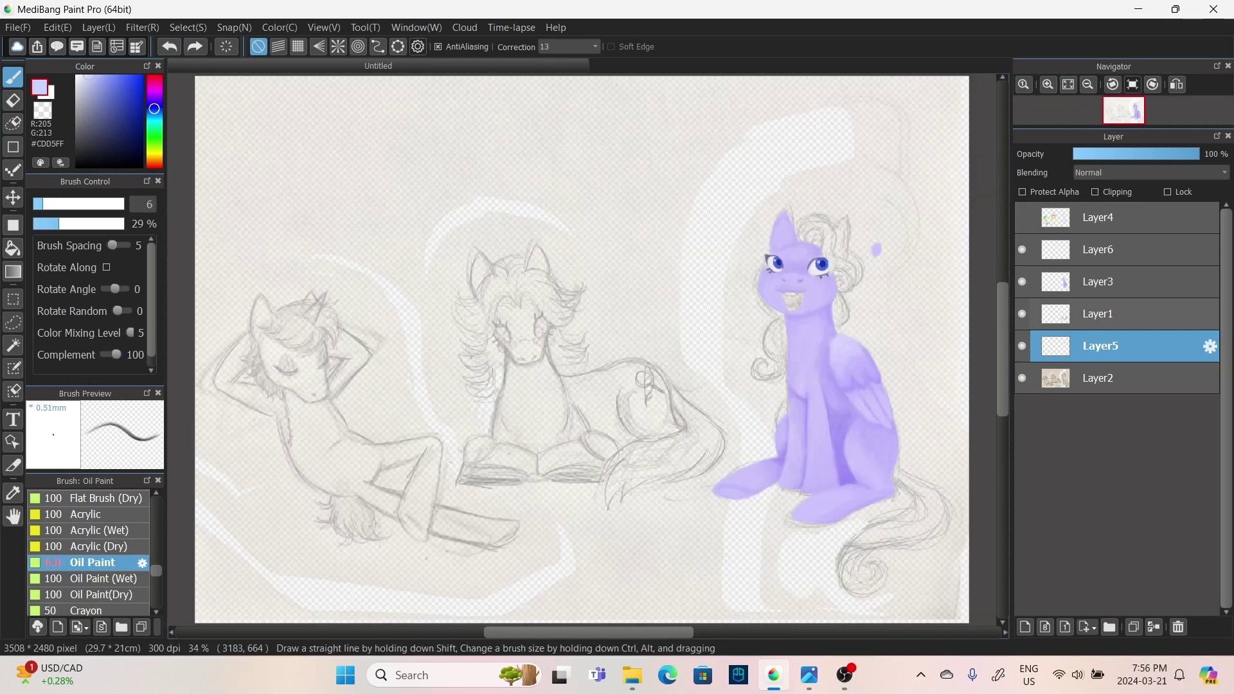
pyautogui.click(1100, 250)
pyautogui.click(154, 150)
pyautogui.scroll(4, 651, 347)
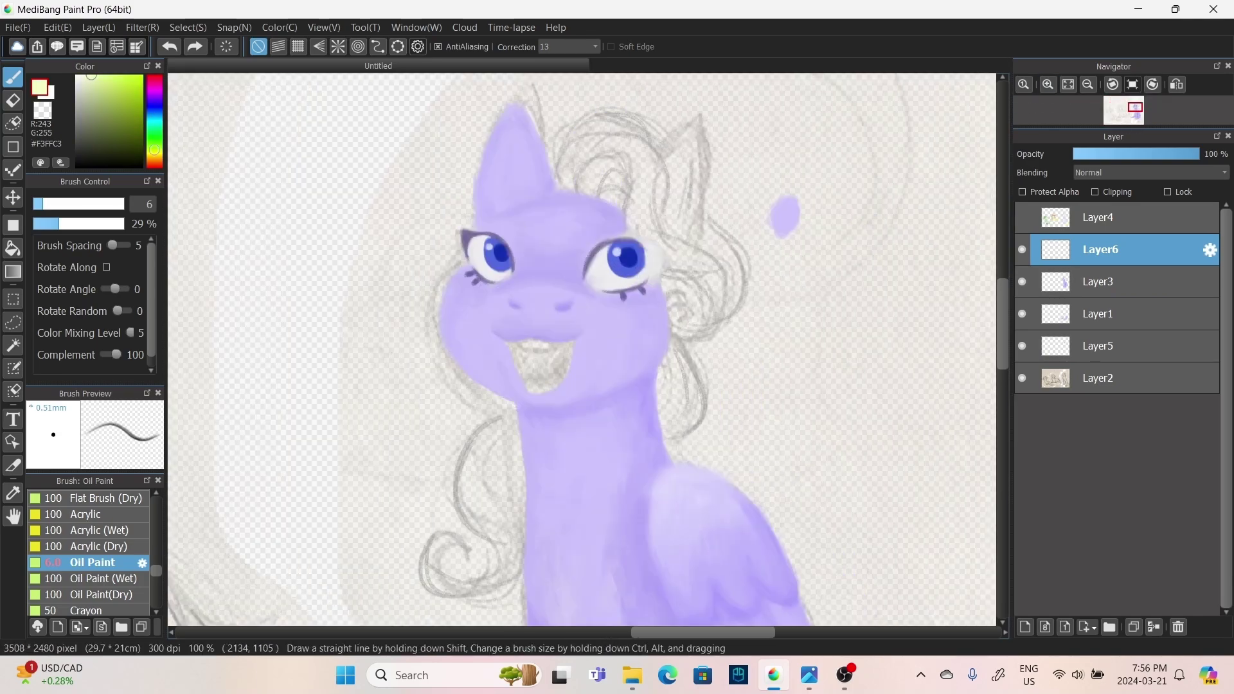
pyautogui.moveTo(562, 183)
pyautogui.mouseDown()
pyautogui.moveTo(599, 157)
pyautogui.moveTo(628, 187)
pyautogui.moveTo(551, 166)
pyautogui.moveTo(605, 176)
pyautogui.moveTo(631, 163)
pyautogui.moveTo(638, 247)
pyautogui.moveTo(697, 293)
pyautogui.moveTo(695, 275)
pyautogui.moveTo(669, 315)
pyautogui.moveTo(717, 349)
pyautogui.moveTo(664, 322)
pyautogui.moveTo(717, 271)
pyautogui.mouseUp()
pyautogui.moveTo(624, 140)
pyautogui.mouseDown()
pyautogui.moveTo(644, 191)
pyautogui.moveTo(639, 222)
pyautogui.moveTo(715, 285)
pyautogui.mouseUp()
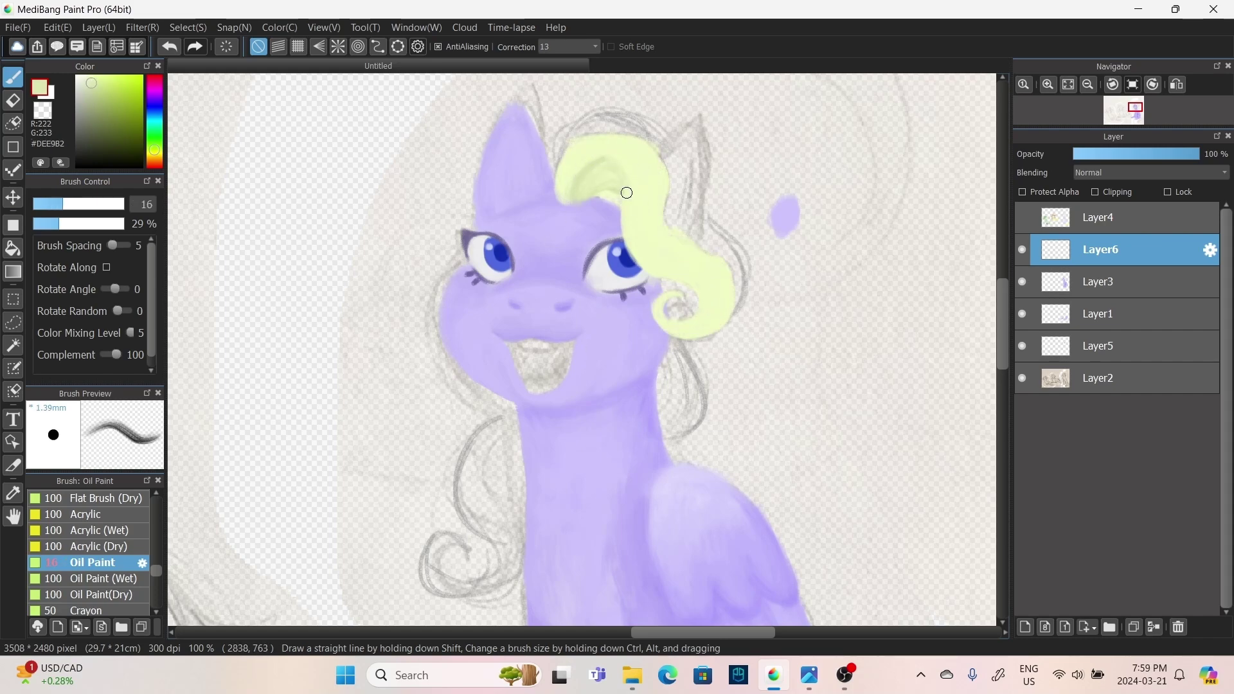
pyautogui.moveTo(627, 192)
pyautogui.mouseDown()
pyautogui.moveTo(565, 195)
pyautogui.moveTo(647, 162)
pyautogui.moveTo(720, 302)
pyautogui.mouseUp()
# - Add a layer directly beneath Layer6 to fill the gap inside the cheek curl, and widen the mane's outer edge
pyautogui.hotkey('ctrl', 'shift', 'n')
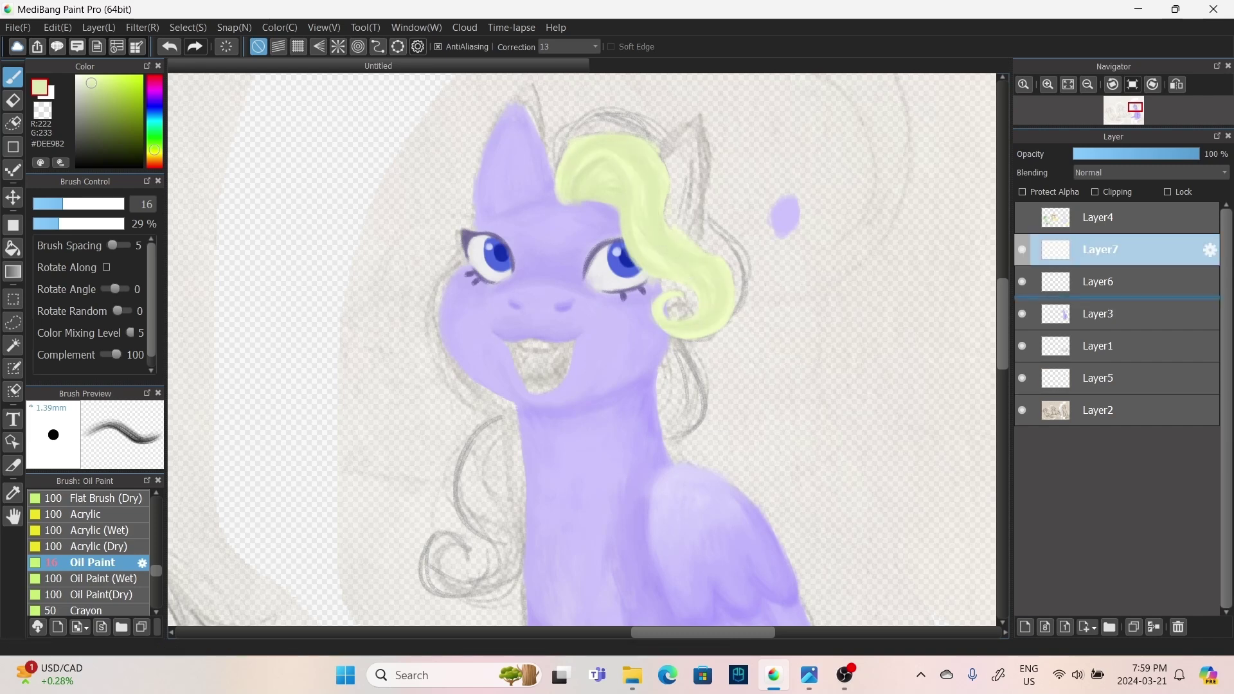
pyautogui.moveTo(1100, 292); pyautogui.dragTo(1100, 289)
pyautogui.keyDown('alt'); pyautogui.click(692, 287); pyautogui.keyUp('alt')
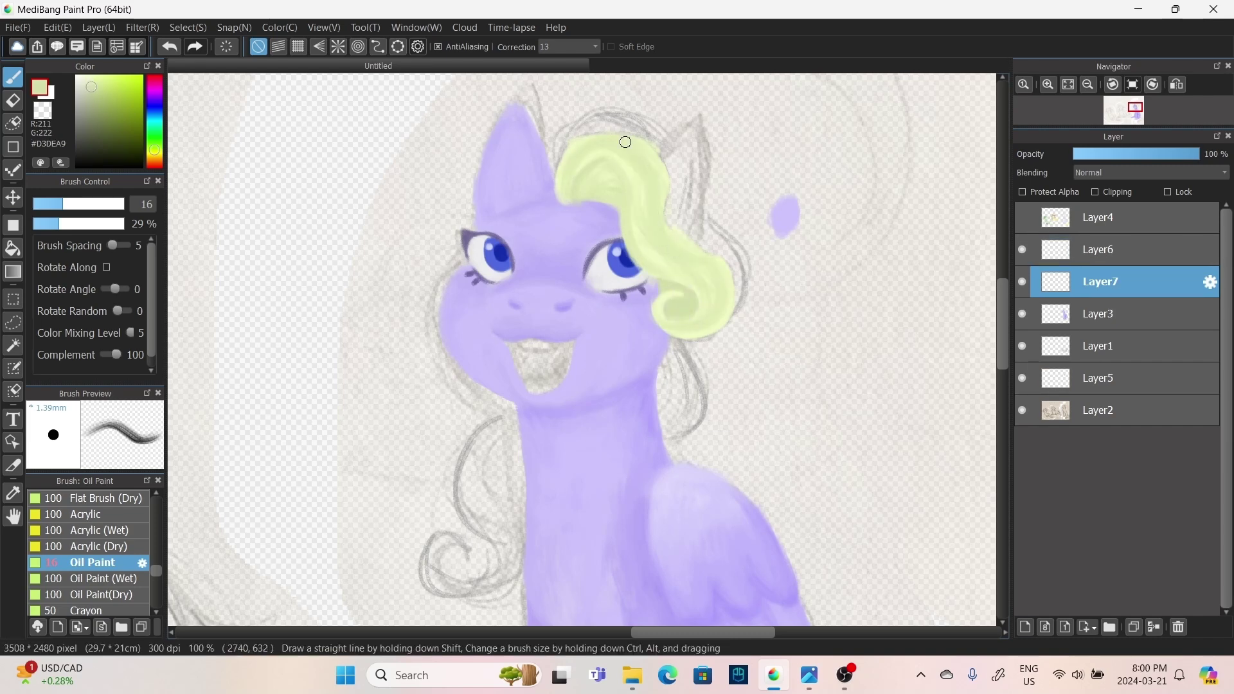
pyautogui.hotkey('alt', ']')
pyautogui.moveTo(656, 215)
pyautogui.mouseDown()
pyautogui.moveTo(714, 253)
pyautogui.moveTo(730, 303)
pyautogui.moveTo(643, 128)
pyautogui.moveTo(662, 154)
pyautogui.mouseUp()
# - Paint the second ear over the mane in light purple #CEC5FE on Layer6, undoing the first outline strokes
pyautogui.keyDown('alt'); pyautogui.click(674, 145); pyautogui.keyUp('alt')
pyautogui.moveTo(702, 228); pyautogui.dragTo(719, 142)
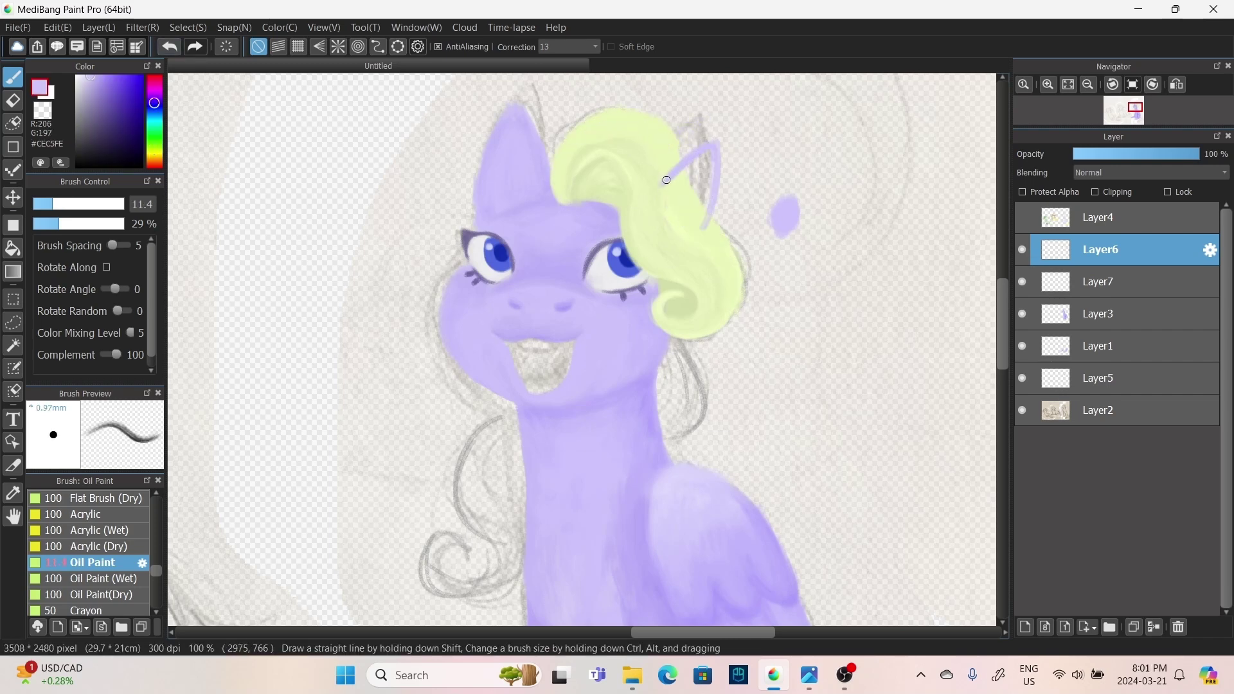
pyautogui.moveTo(667, 180)
pyautogui.mouseDown()
pyautogui.moveTo(694, 188)
pyautogui.moveTo(689, 155)
pyautogui.moveTo(668, 141)
pyautogui.moveTo(684, 211)
pyautogui.mouseUp()
pyautogui.hotkey('ctrl', 'z')
pyautogui.hotkey('ctrl', 'z')
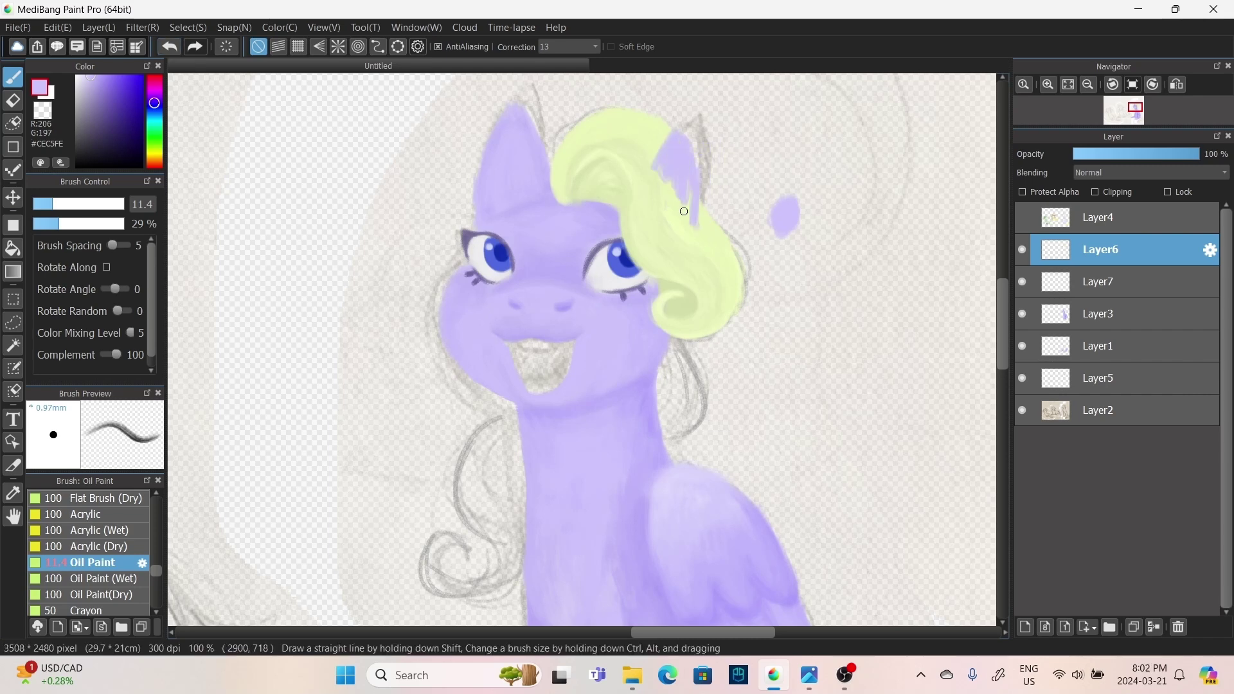
pyautogui.keyDown('alt'); pyautogui.click(658, 162); pyautogui.keyUp('alt')
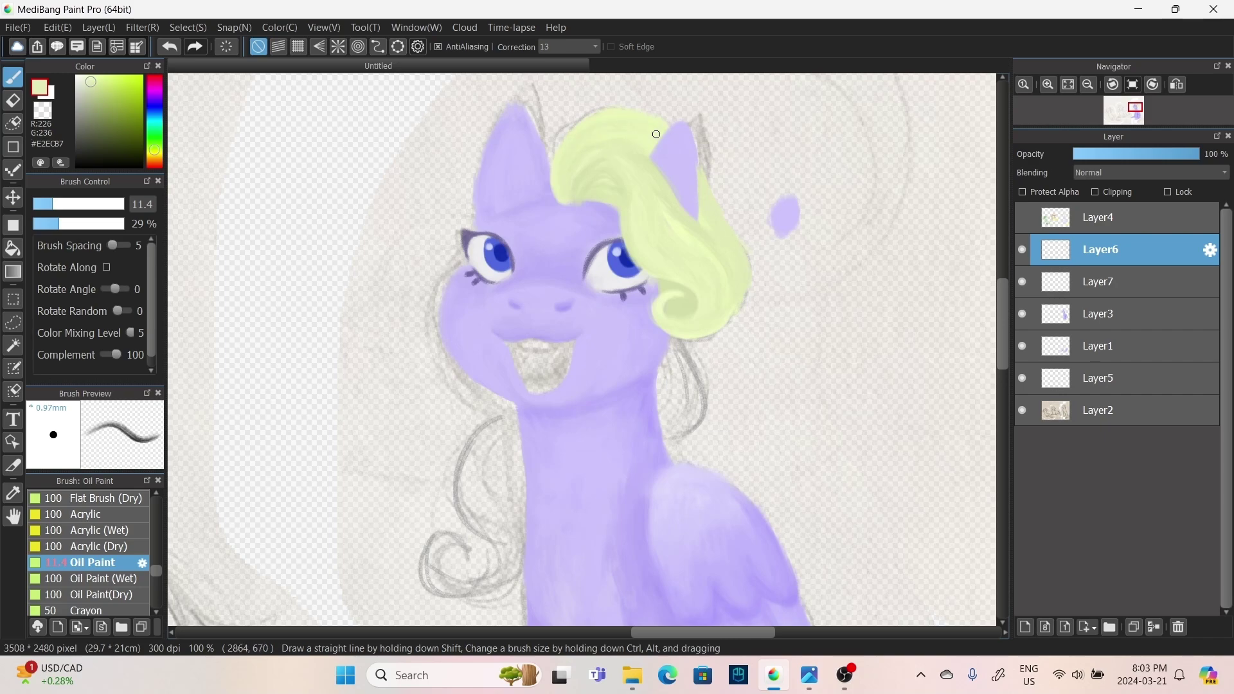
# - Blend a lighter purple highlight into the forehead on Layer3 while the sketch layer is temporarily hidden
pyautogui.click(1022, 410)
pyautogui.keyDown('alt'); pyautogui.click(689, 160); pyautogui.keyUp('alt')
pyautogui.click(1099, 313)
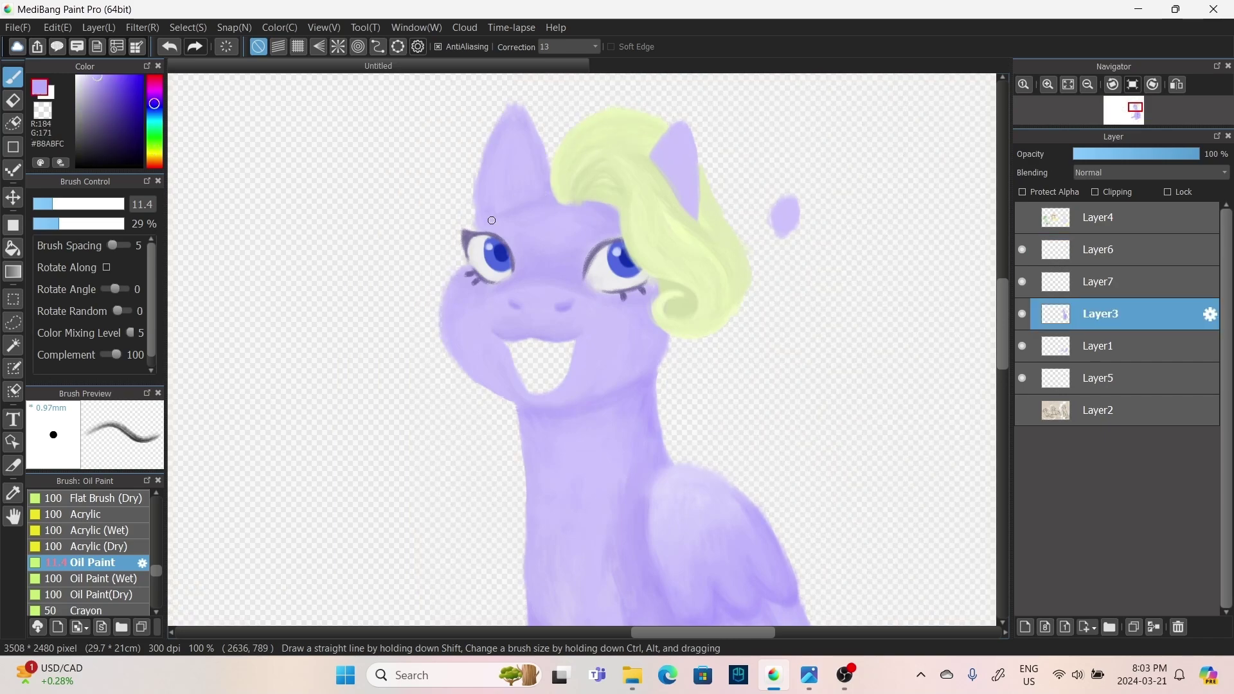
pyautogui.moveTo(527, 222); pyautogui.dragTo(565, 254)
pyautogui.keyDown('alt'); pyautogui.click(506, 225); pyautogui.keyUp('alt')
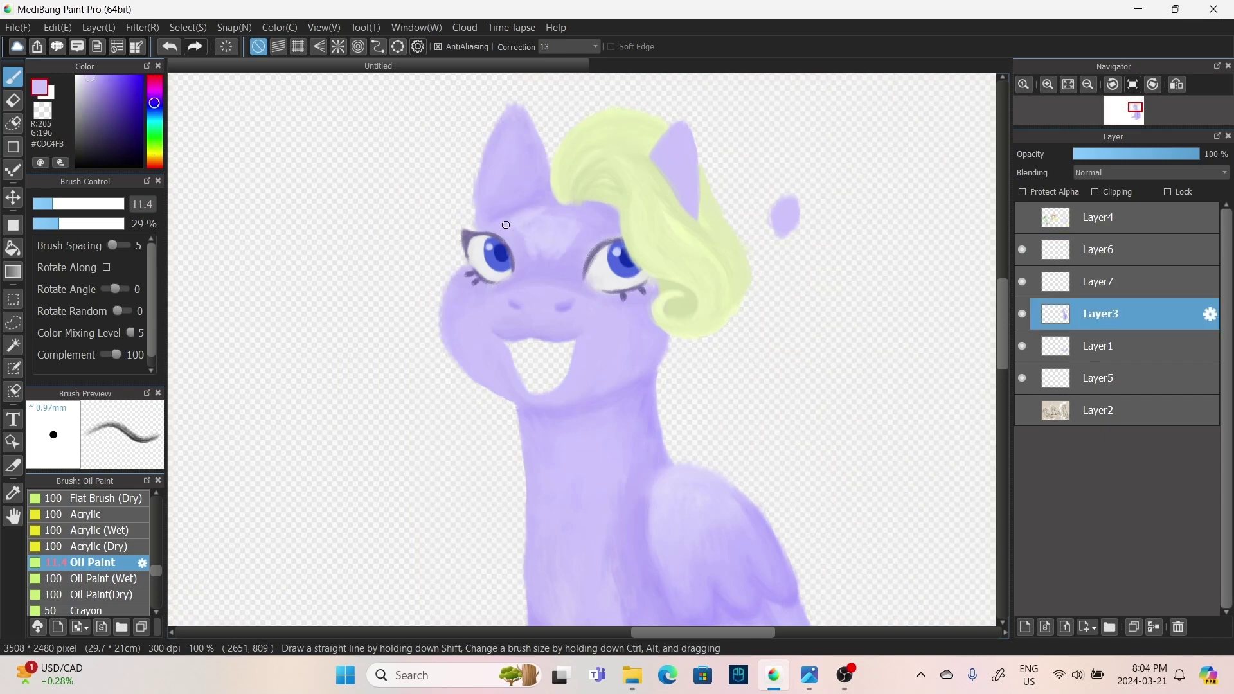
pyautogui.click(1022, 410)
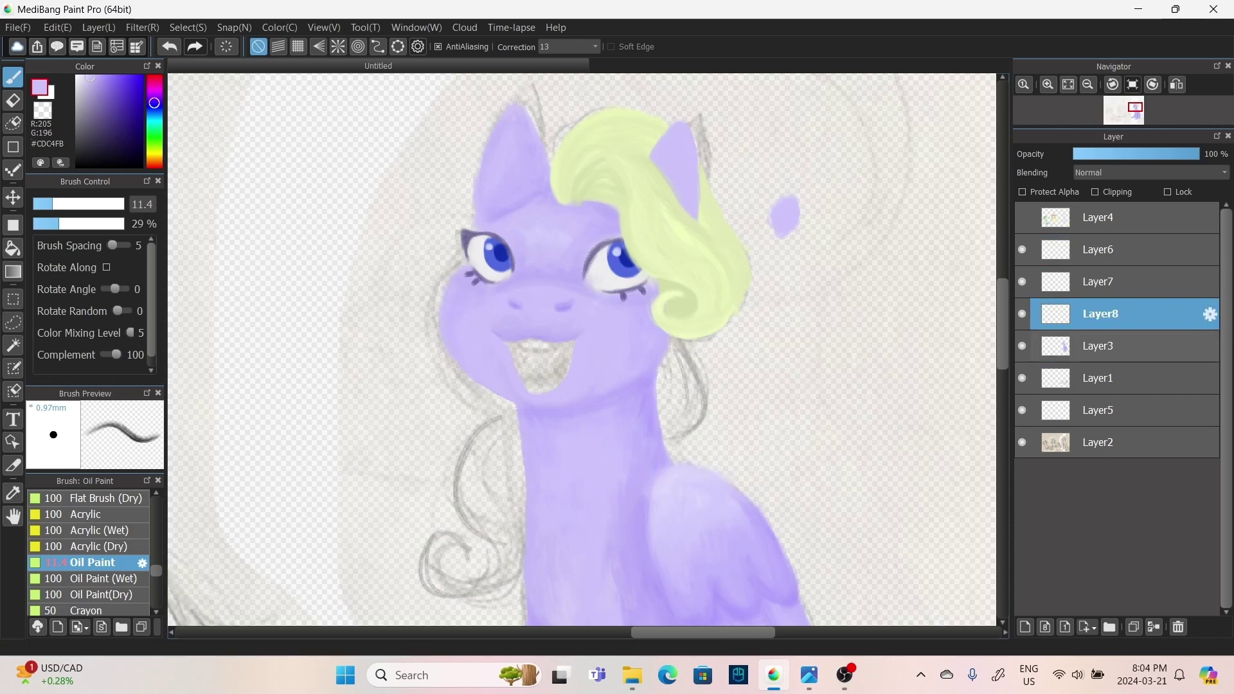
# - Add a layer below Layer3 and paint the mane behind the neck in yellow-green, with darker #D2DDA9 strands
pyautogui.click(1025, 627)
pyautogui.keyDown('alt'); pyautogui.click(655, 205); pyautogui.keyUp('alt')
pyautogui.keyDown('alt'); pyautogui.click(724, 354); pyautogui.keyUp('alt')
pyautogui.moveTo(671, 353)
pyautogui.mouseDown()
pyautogui.moveTo(672, 418)
pyautogui.moveTo(704, 453)
pyautogui.mouseUp()
pyautogui.keyDown('alt'); pyautogui.click(688, 351); pyautogui.keyUp('alt')
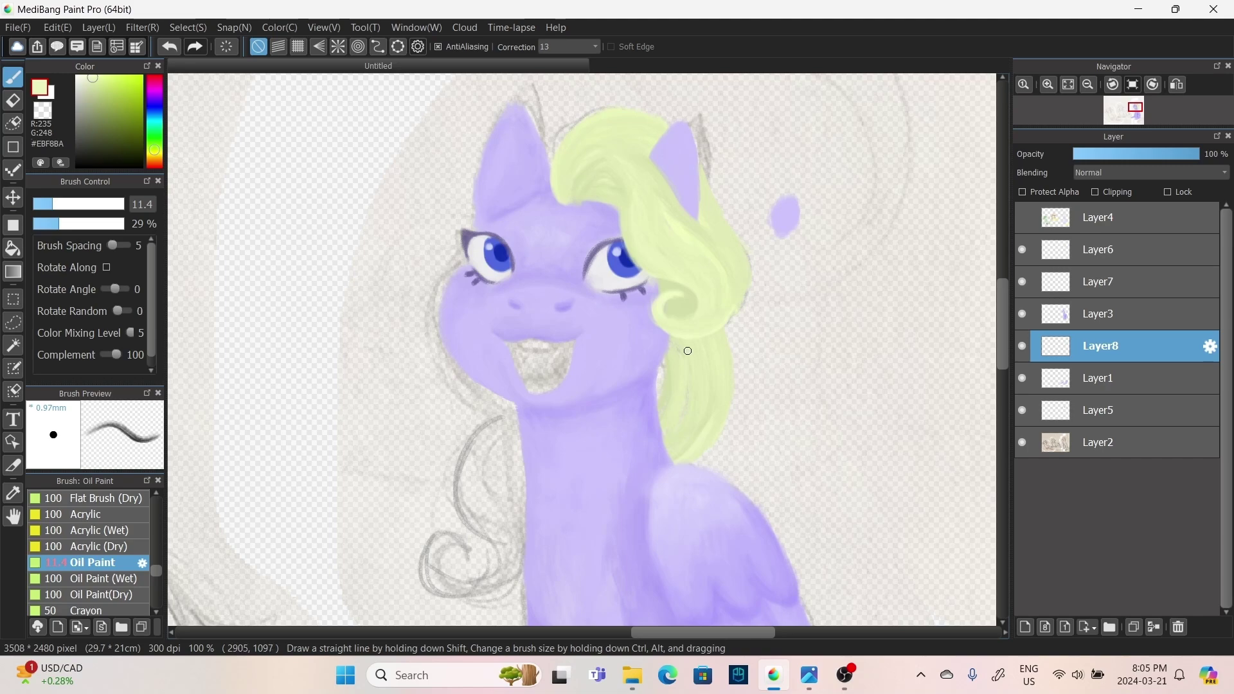
pyautogui.keyDown('alt'); pyautogui.click(652, 414); pyautogui.keyUp('alt')
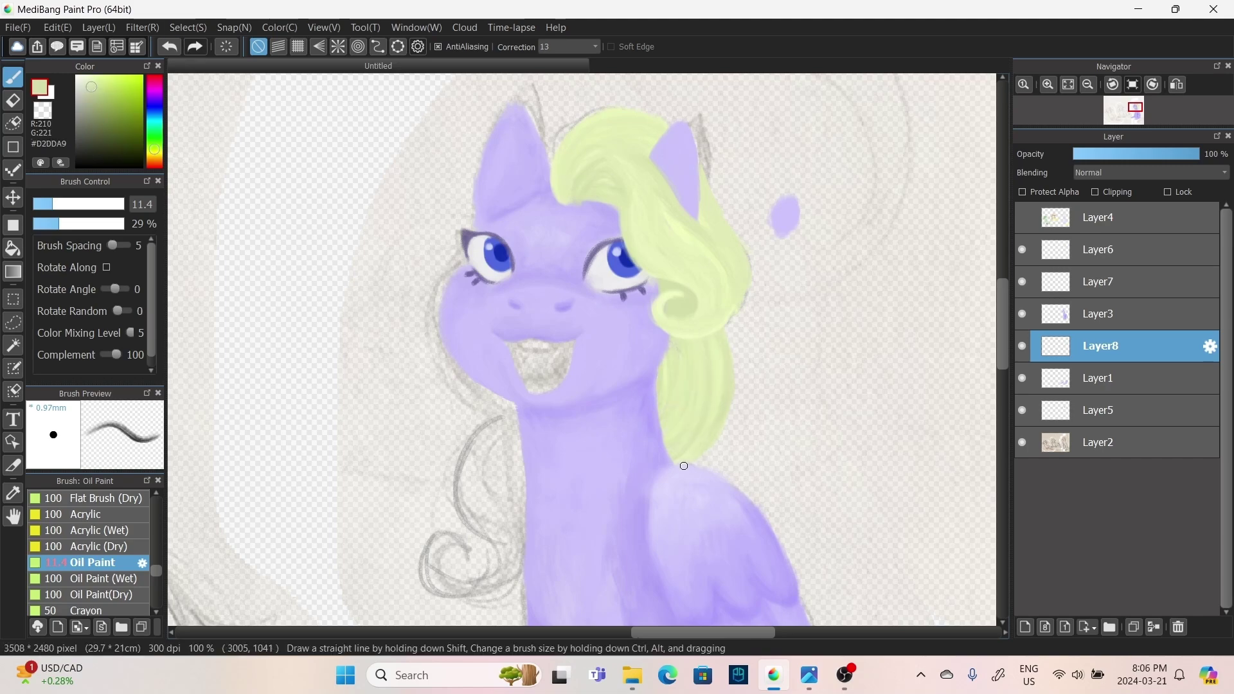
# - Paint the spiral mane lock hanging at the front of the neck in pale yellow-green on Layer8, redoing the first stroke
pyautogui.scroll(-3, 669, 419)
pyautogui.moveTo(511, 215)
pyautogui.mouseDown()
pyautogui.moveTo(453, 286)
pyautogui.moveTo(475, 330)
pyautogui.moveTo(453, 386)
pyautogui.moveTo(492, 383)
pyautogui.mouseUp()
pyautogui.hotkey('ctrl', 'z')
pyautogui.moveTo(514, 251); pyautogui.dragTo(489, 347)
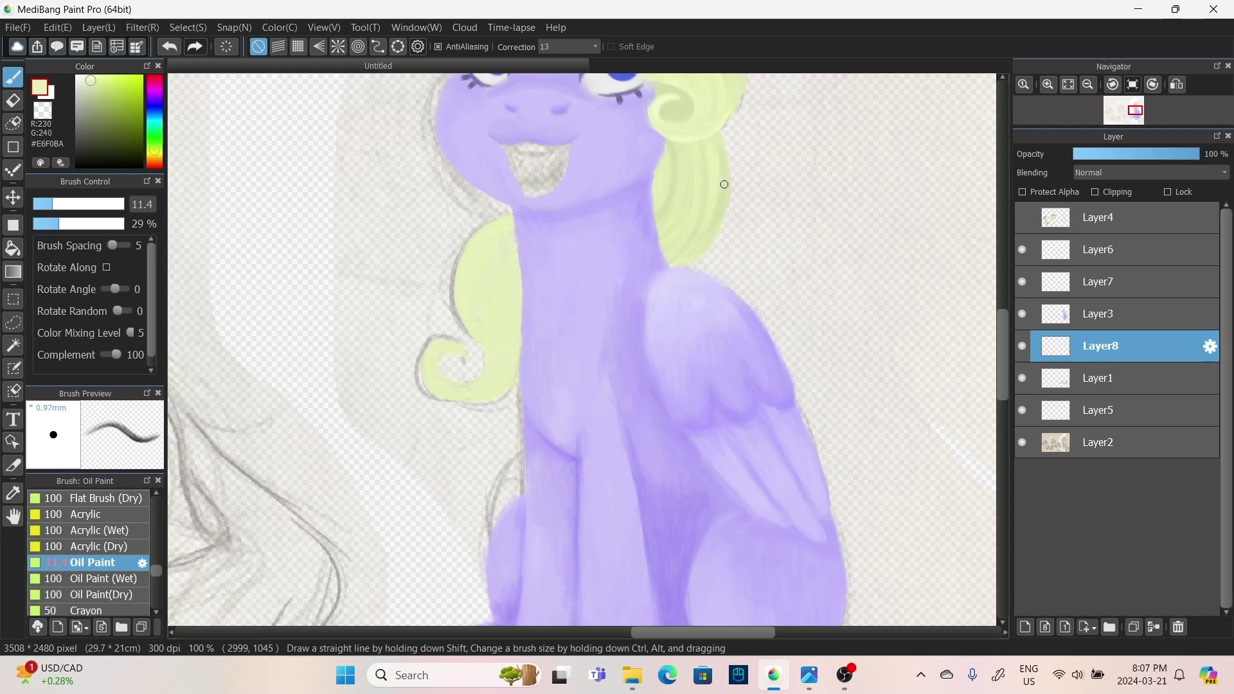
# - Shade the spiral lock beside the chest on Layer8 with mid-tone #E6F0BA and darker #D2DDA9 strands
pyautogui.keyDown('alt'); pyautogui.click(723, 184); pyautogui.keyUp('alt')
pyautogui.keyDown('alt'); pyautogui.click(458, 345); pyautogui.keyUp('alt')
pyautogui.moveTo(514, 238); pyautogui.dragTo(475, 321)
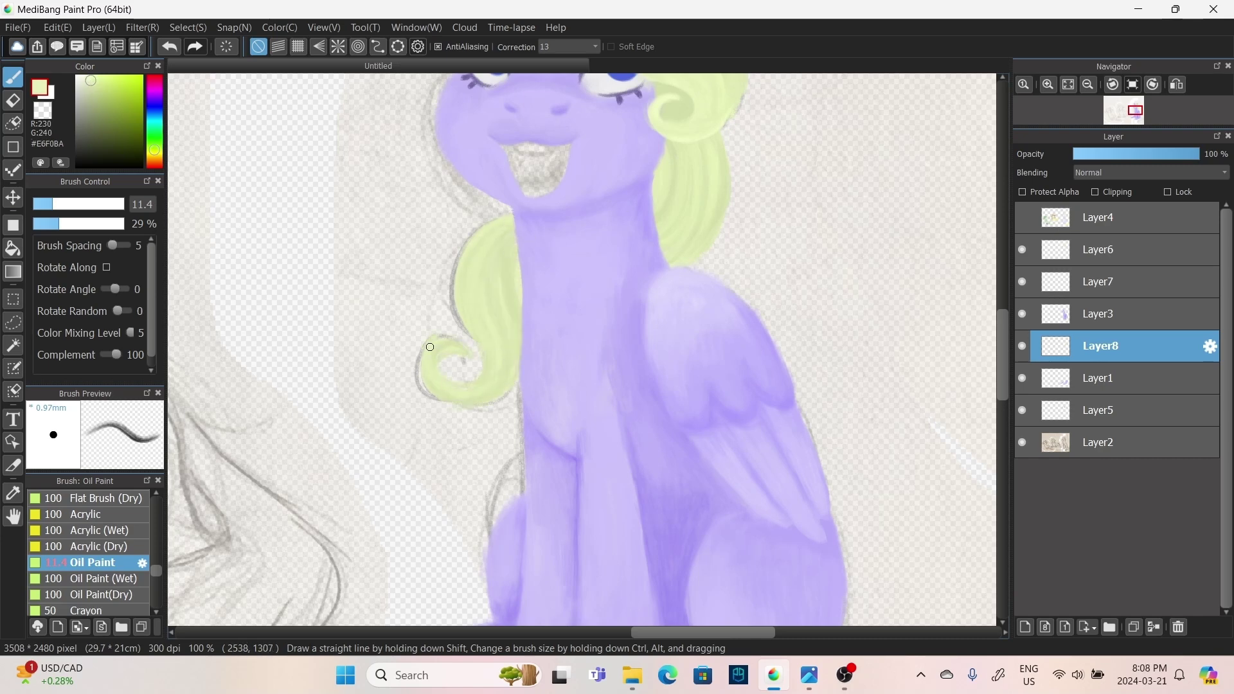
pyautogui.moveTo(508, 218); pyautogui.dragTo(473, 331)
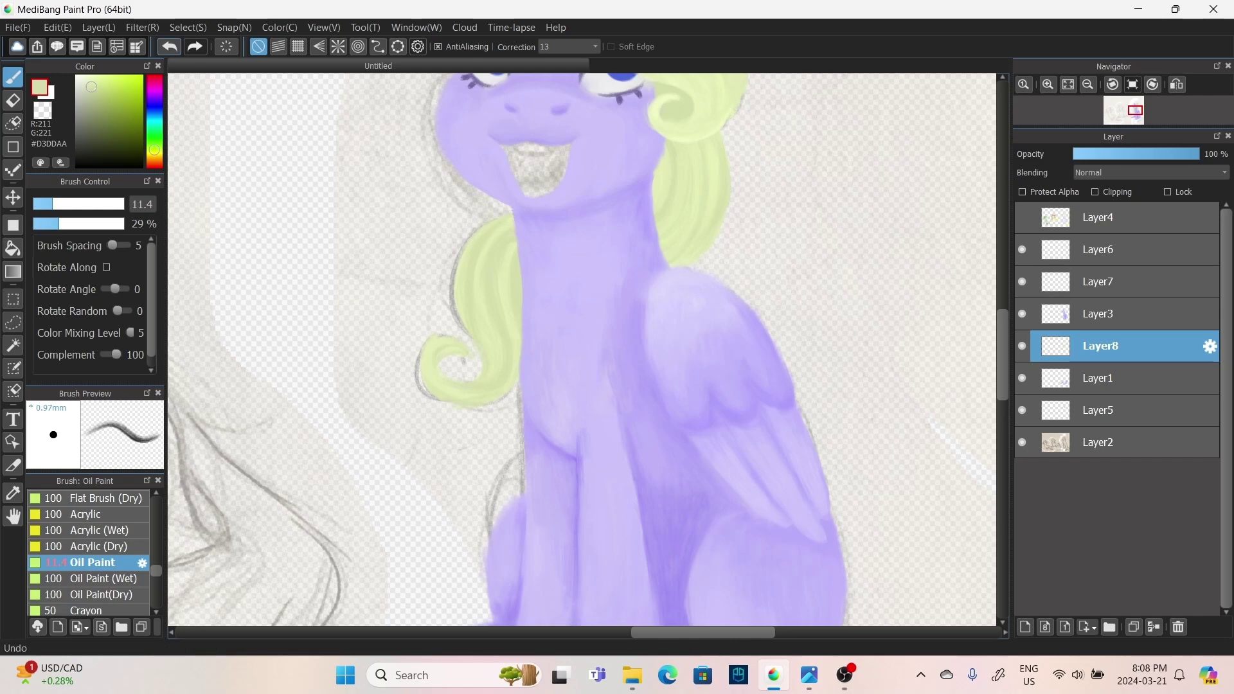
pyautogui.hotkey('ctrl', 'z')
pyautogui.keyDown('alt'); pyautogui.click(440, 353); pyautogui.keyUp('alt')
pyautogui.keyDown('alt'); pyautogui.click(510, 224); pyautogui.keyUp('alt')
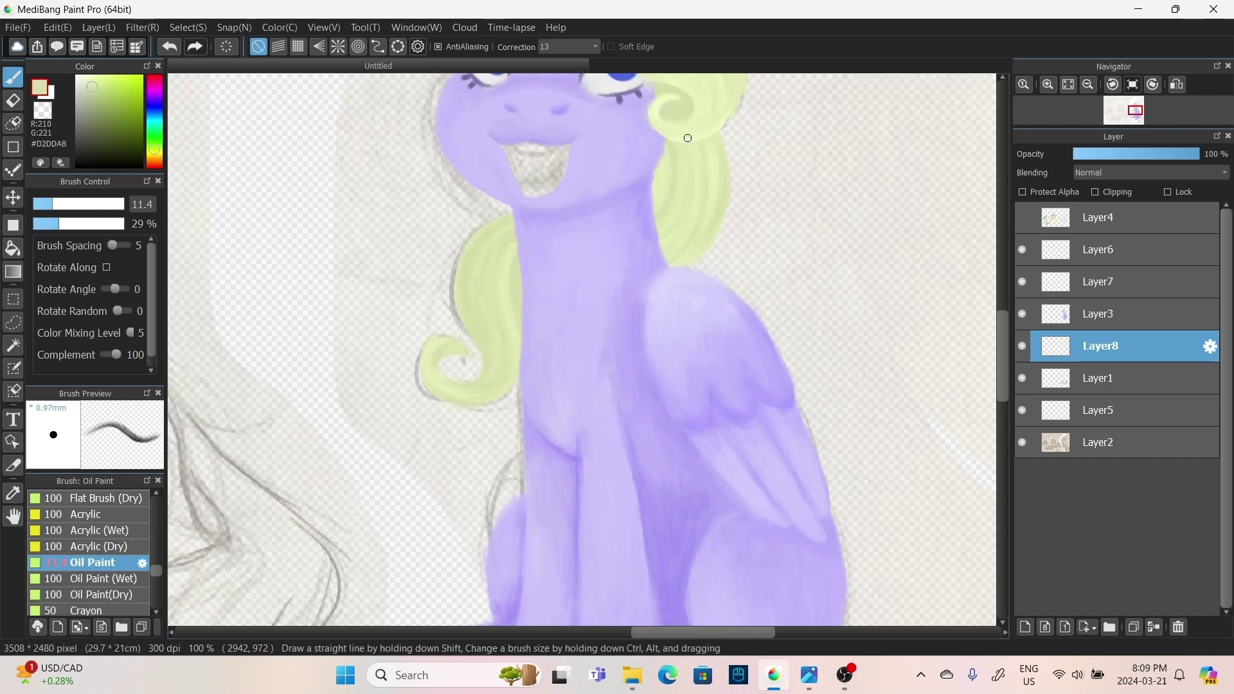
pyautogui.moveTo(507, 225); pyautogui.dragTo(463, 347)
# - Outline and fill the curled tail on Layer5 in pale yellow-green #EEF8C2 with the Oil Paint brush at size 20
pyautogui.hotkey('ctrl', '0')
pyautogui.scroll(5, 791, 360)
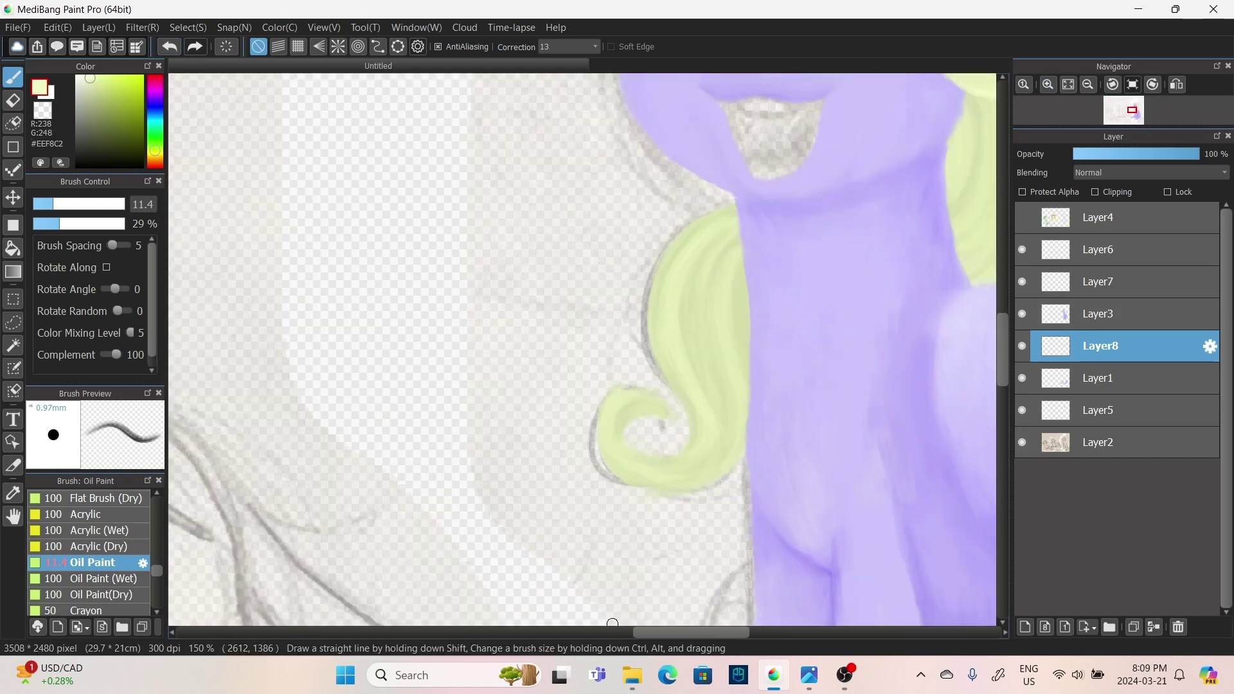
pyautogui.scroll(-5, 686, 278)
pyautogui.keyDown('ctrl'); pyautogui.click(936, 424); pyautogui.keyUp('ctrl')
pyautogui.moveTo(710, 257)
pyautogui.mouseDown()
pyautogui.moveTo(673, 187)
pyautogui.moveTo(722, 253)
pyautogui.mouseUp()
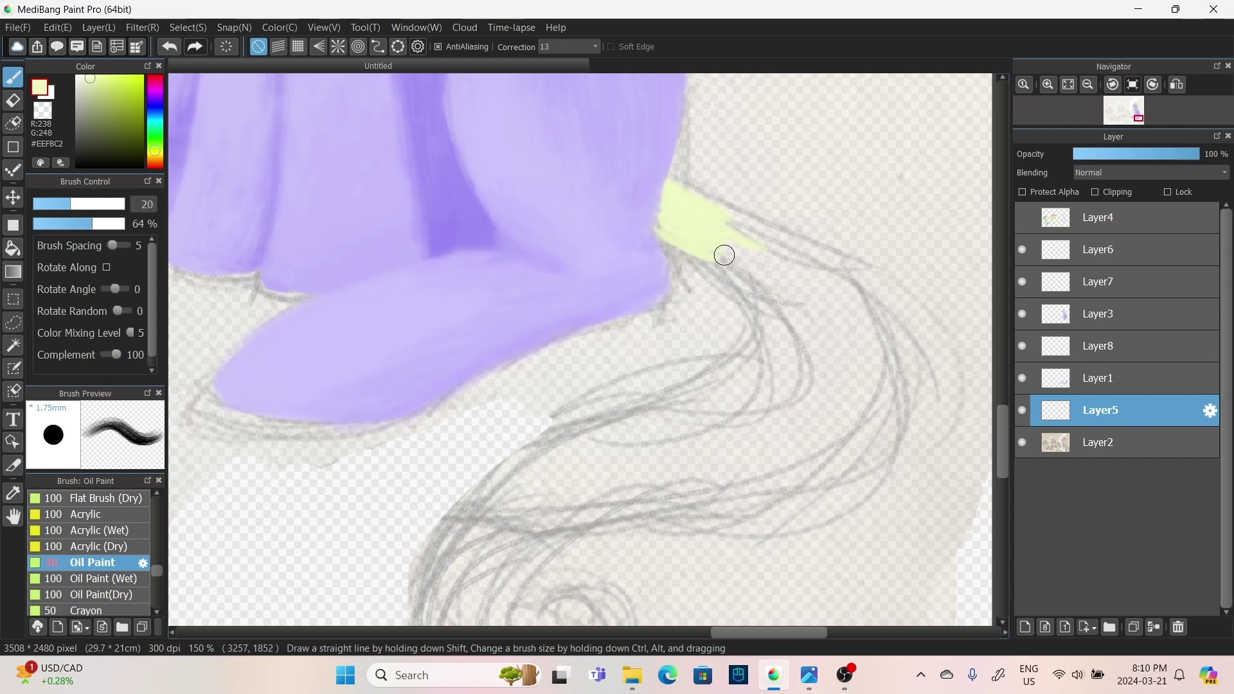
pyautogui.moveTo(672, 213)
pyautogui.mouseDown()
pyautogui.moveTo(791, 411)
pyautogui.moveTo(887, 460)
pyautogui.mouseUp()
pyautogui.scroll(-3, 779, 193)
pyautogui.moveTo(779, 193); pyautogui.dragTo(610, 459)
pyautogui.moveTo(579, 508); pyautogui.dragTo(743, 350)
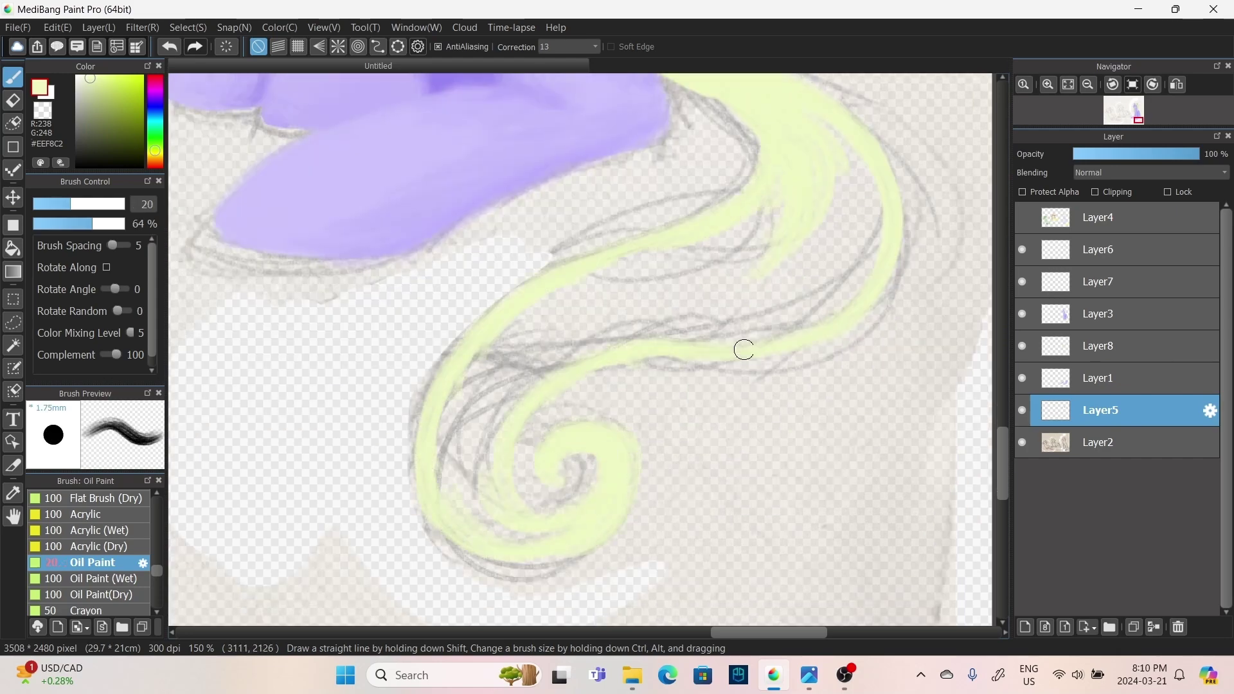
pyautogui.click(1022, 442)
pyautogui.click(1022, 442)
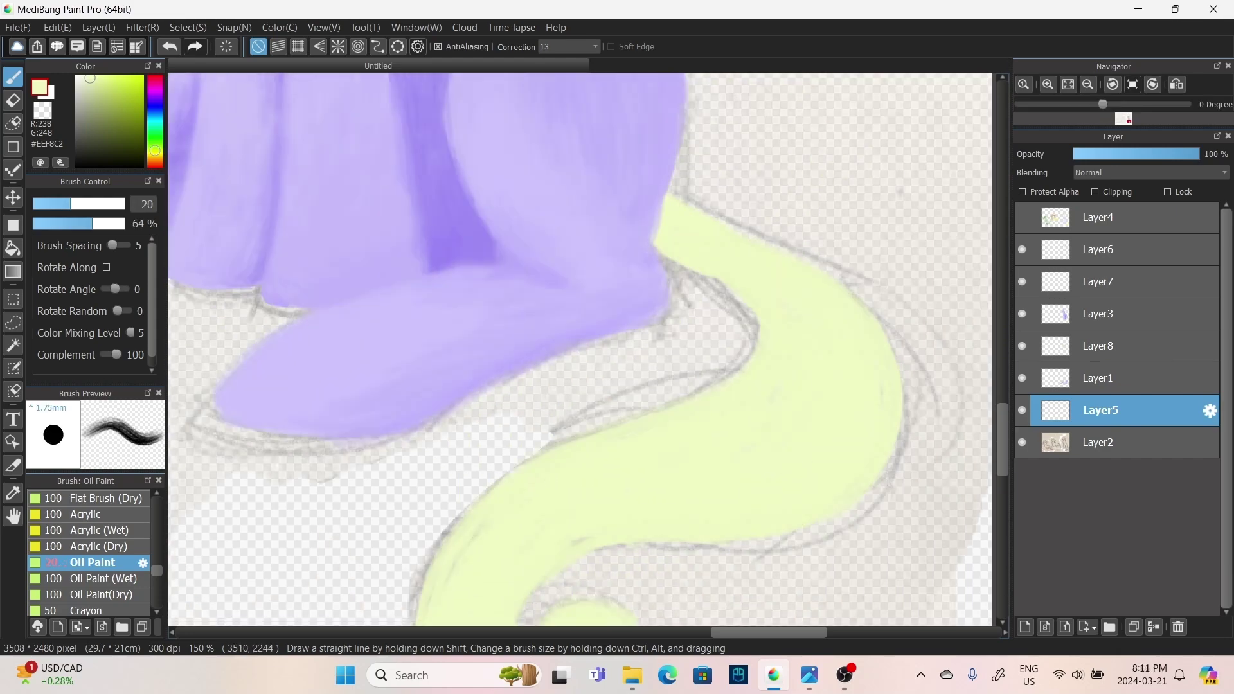
# - Shade the tail from its base toward the curl with darker yellow-green #D3DDA9 sampled from the mane
pyautogui.scroll(-2, 890, 350)
pyautogui.scroll(5, 890, 351)
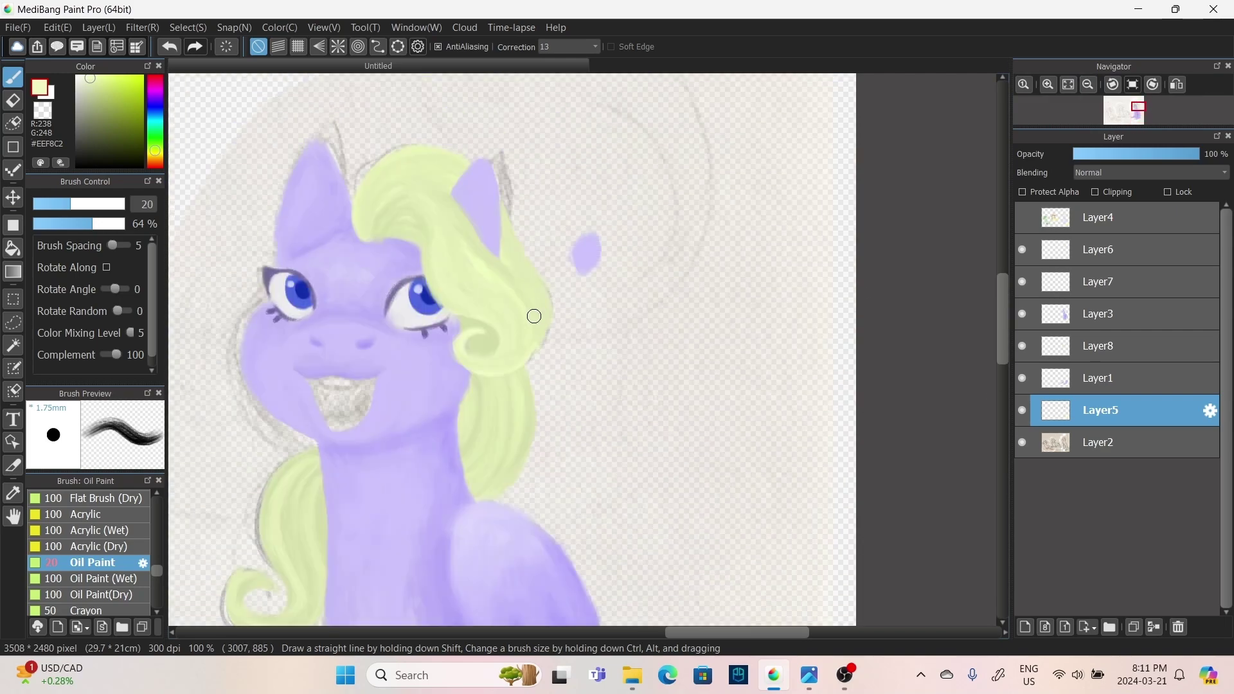
pyautogui.scroll(-3, 534, 316)
pyautogui.keyDown('alt'); pyautogui.click(496, 160); pyautogui.keyUp('alt')
pyautogui.scroll(-4, 496, 160)
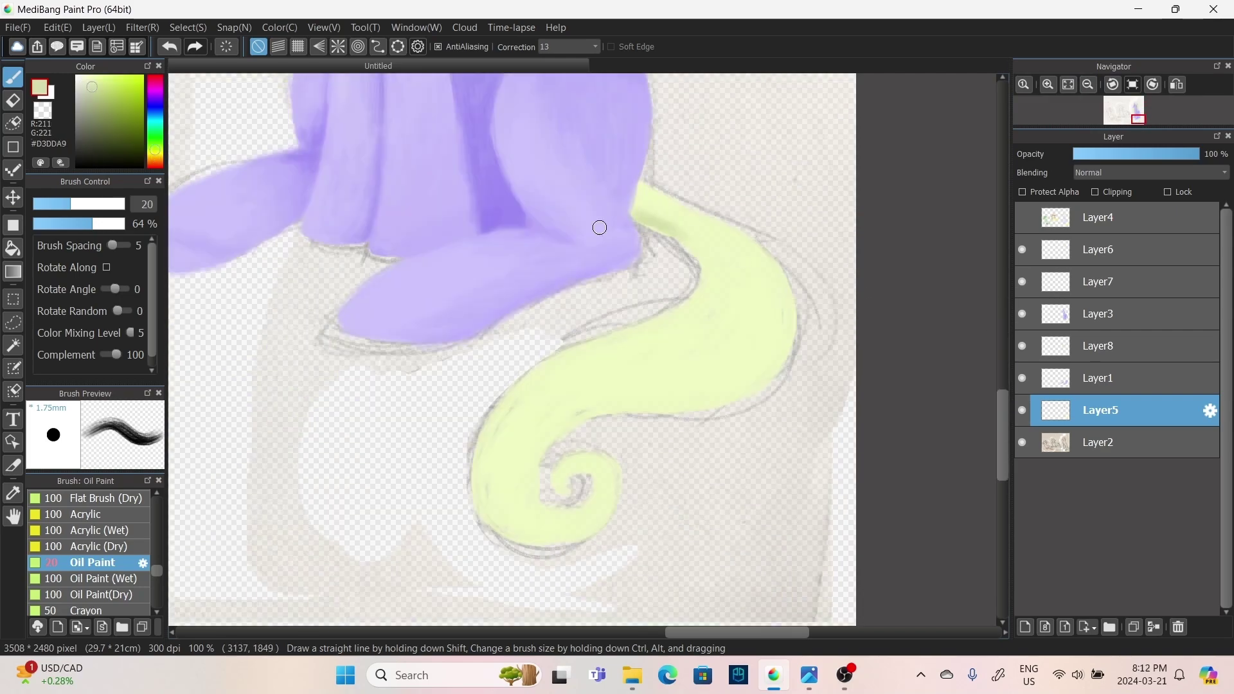
pyautogui.moveTo(700, 212); pyautogui.dragTo(483, 462)
pyautogui.moveTo(739, 225)
pyautogui.mouseDown()
pyautogui.moveTo(601, 499)
pyautogui.moveTo(688, 242)
pyautogui.mouseUp()
# - Blend more darker strands along the tail using #D4DFAB at brush size 17
pyautogui.scroll(6, 689, 243)
pyautogui.keyDown('alt'); pyautogui.click(334, 245); pyautogui.keyUp('alt')
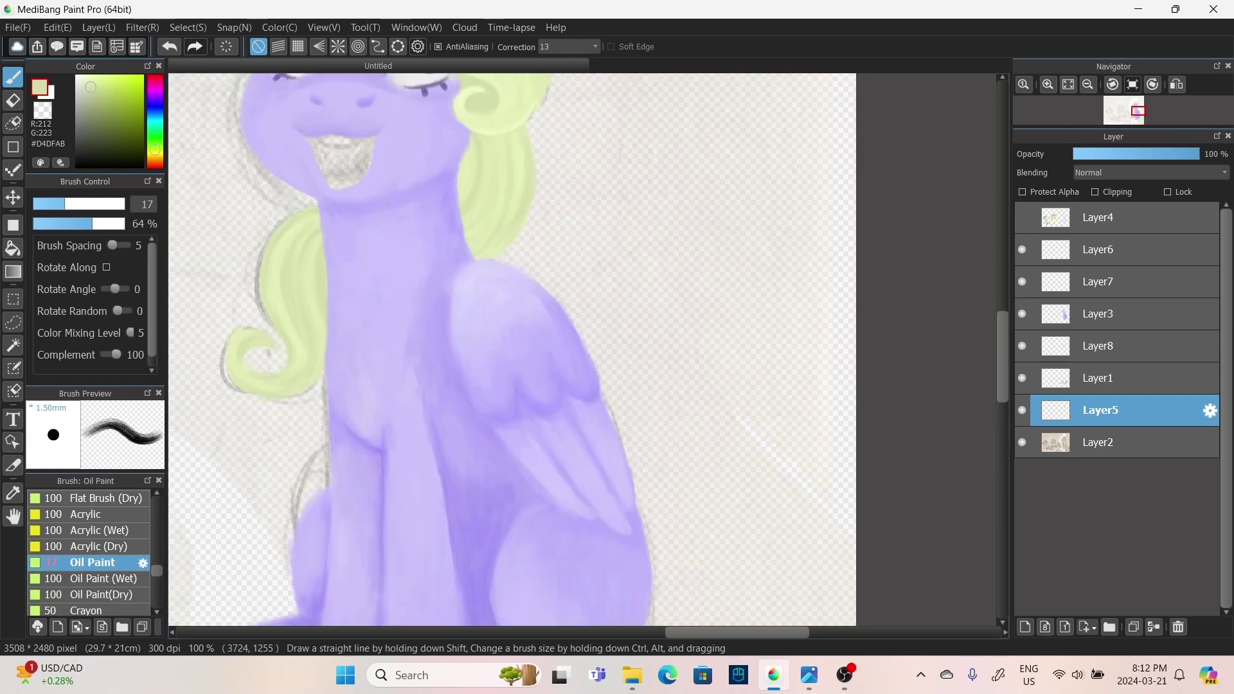
pyautogui.scroll(-5, 548, 448)
pyautogui.moveTo(740, 347)
pyautogui.mouseDown()
pyautogui.moveTo(547, 447)
pyautogui.moveTo(587, 468)
pyautogui.moveTo(643, 413)
pyautogui.moveTo(667, 457)
pyautogui.mouseUp()
pyautogui.keyDown('alt'); pyautogui.click(642, 413); pyautogui.keyUp('alt')
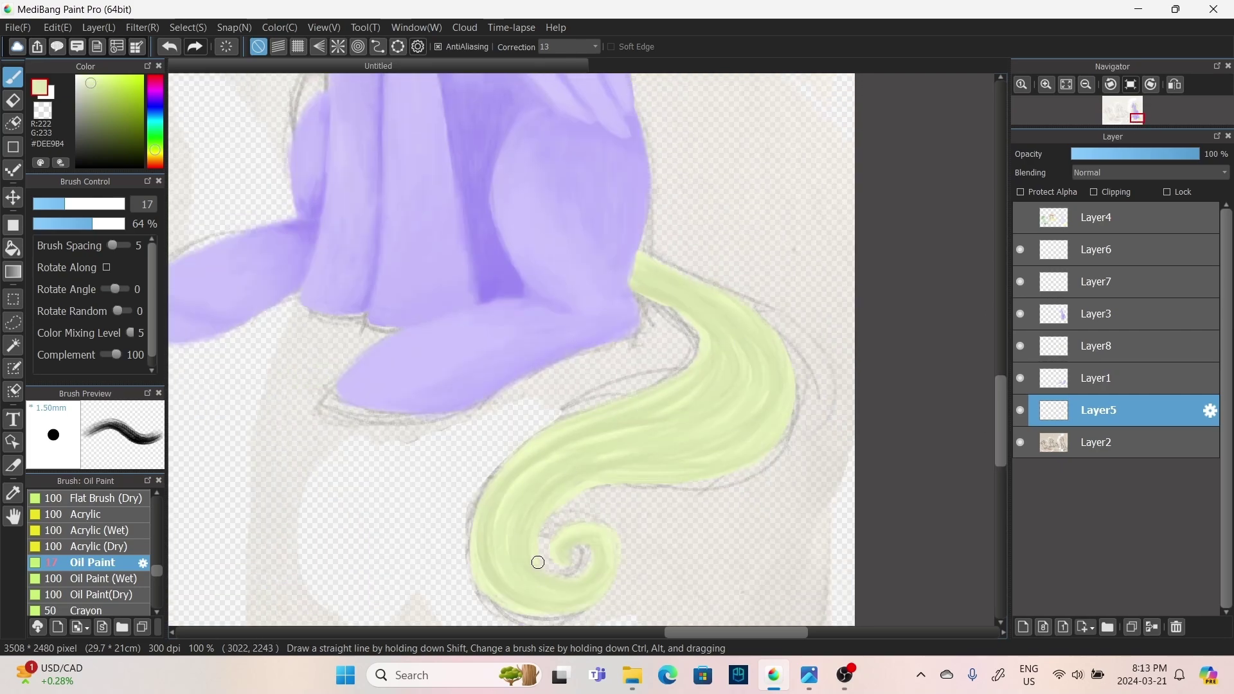
# - Paint light #EDF9BE highlight strands along the tail and into its curl
pyautogui.scroll(6, 473, 525)
pyautogui.keyDown('alt'); pyautogui.click(289, 212); pyautogui.keyUp('alt')
pyautogui.scroll(-6, 642, 380)
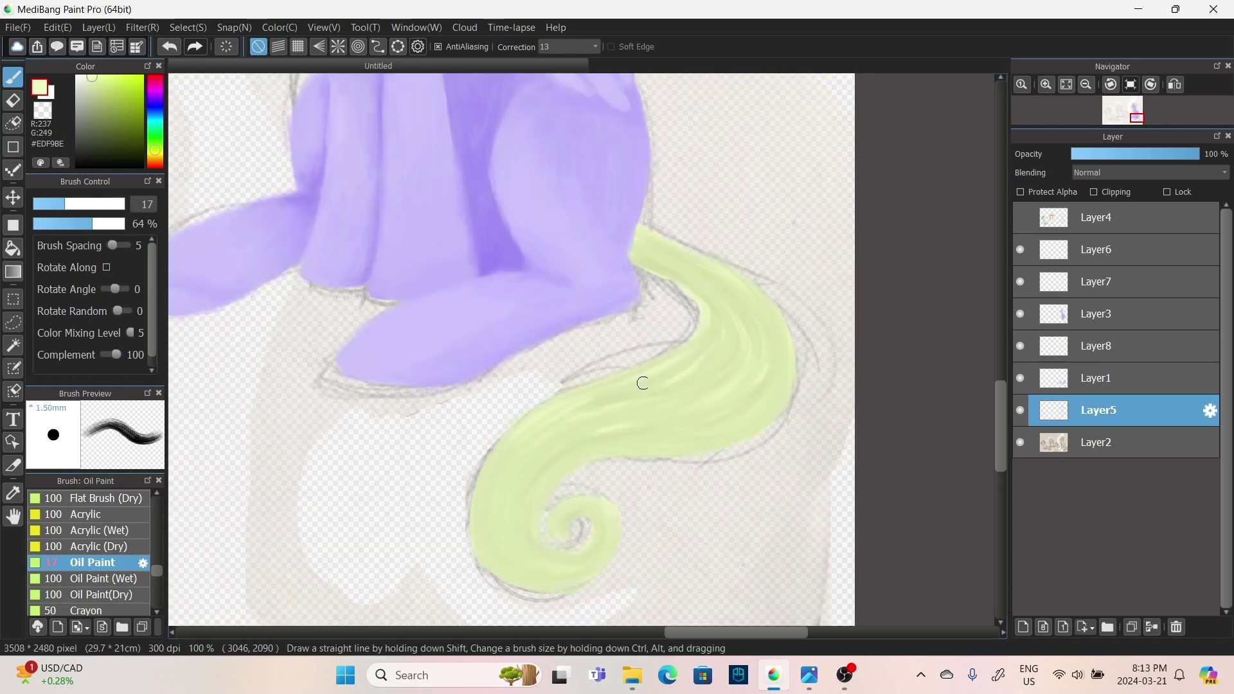
pyautogui.moveTo(641, 380)
pyautogui.mouseDown()
pyautogui.moveTo(538, 491)
pyautogui.moveTo(642, 244)
pyautogui.moveTo(666, 443)
pyautogui.moveTo(512, 559)
pyautogui.moveTo(704, 375)
pyautogui.moveTo(565, 576)
pyautogui.moveTo(700, 278)
pyautogui.moveTo(656, 430)
pyautogui.moveTo(729, 413)
pyautogui.moveTo(679, 283)
pyautogui.moveTo(540, 543)
pyautogui.mouseUp()
pyautogui.keyDown('alt'); pyautogui.click(702, 275); pyautogui.keyUp('alt')
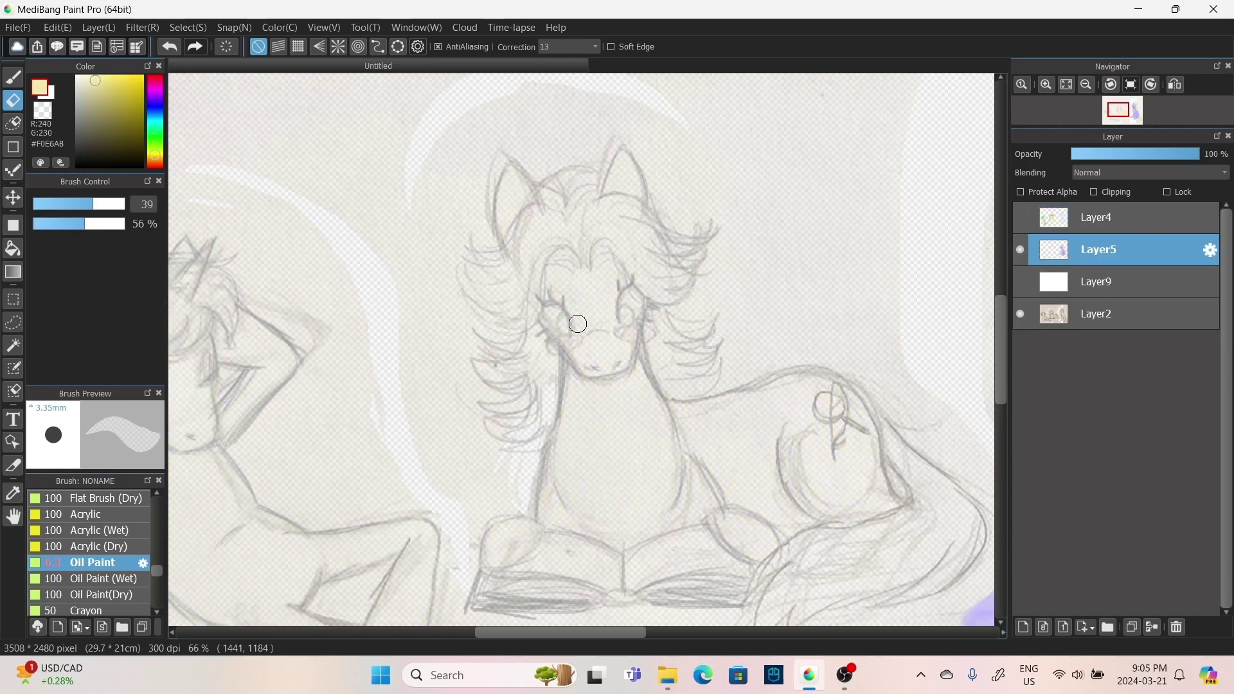
# - Fill the reading pony's face on Layer5 with pale yellow at brush size 24, refining the muzzle edges at size 7.7
pyautogui.press('b')
pyautogui.moveTo(578, 276); pyautogui.dragTo(557, 290)
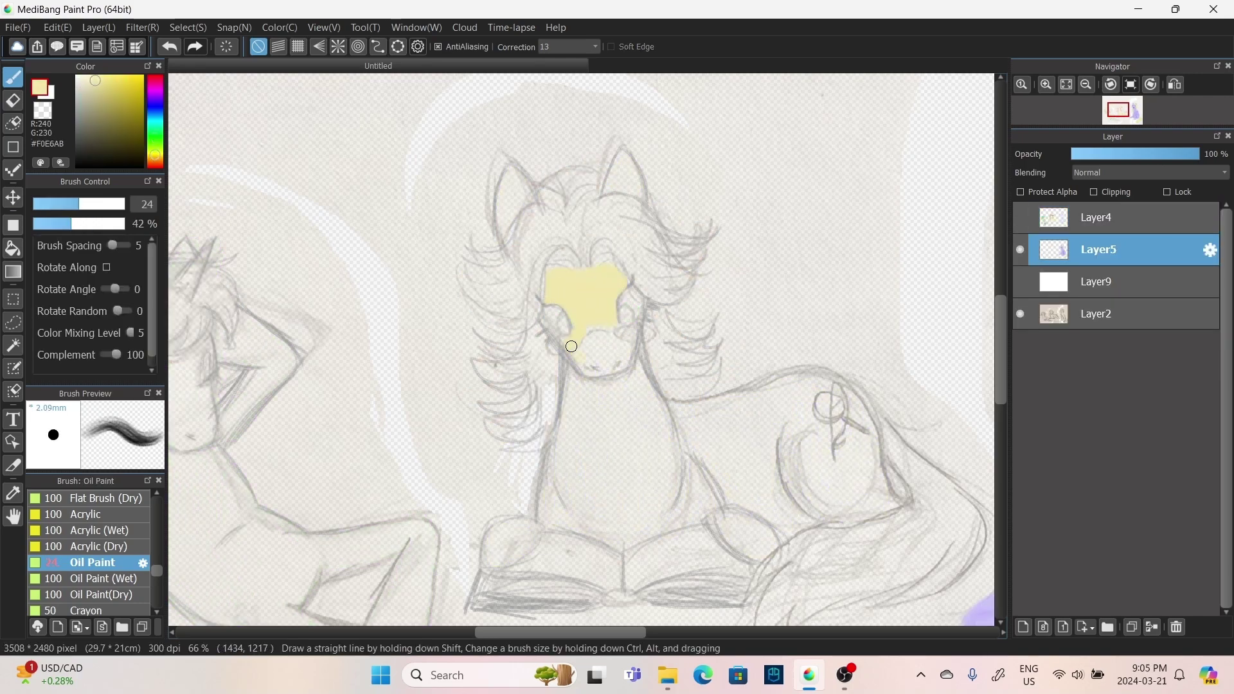
pyautogui.moveTo(572, 347); pyautogui.dragTo(592, 373)
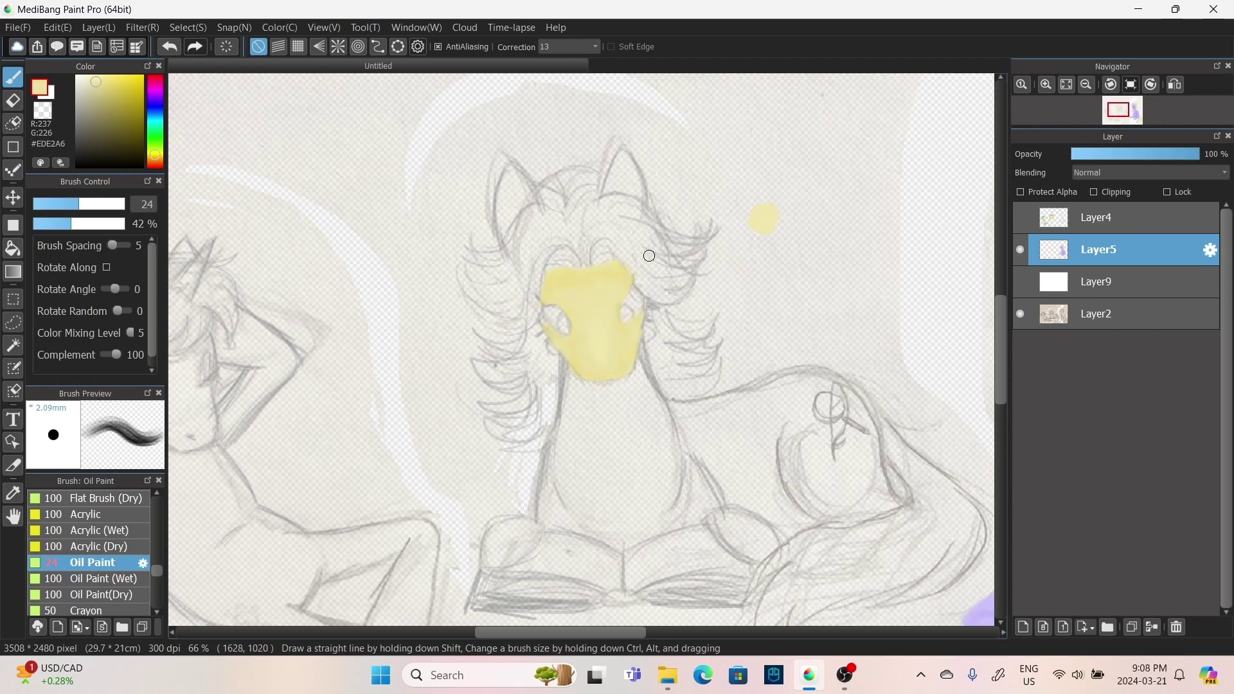
pyautogui.keyDown('ctrl'); pyautogui.keyDown('alt'); pyautogui.moveTo(636, 302); pyautogui.dragTo(618, 374); pyautogui.keyUp('alt'); pyautogui.keyUp('ctrl')
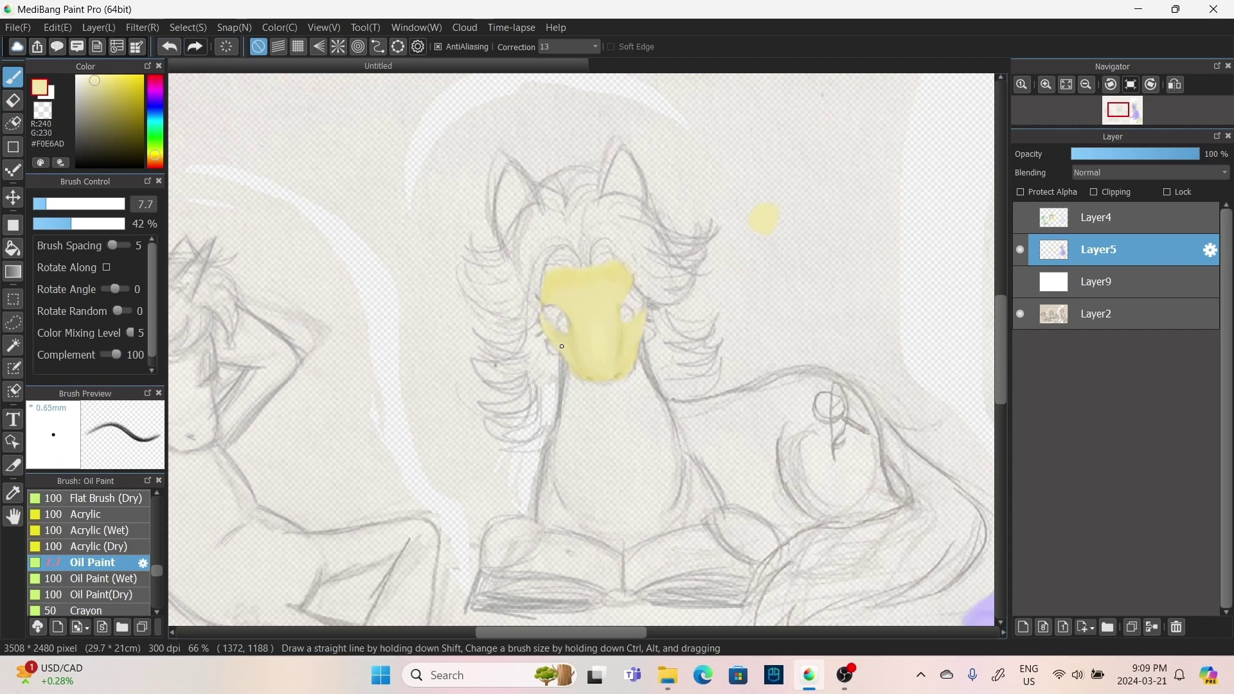
pyautogui.moveTo(633, 363); pyautogui.dragTo(560, 354)
# - Paint the reading pony's neck below the chin, starting with darker yellow #D7CA7C and blending in pale yellow at brush size 40
pyautogui.scroll(5, 585, 386)
pyautogui.moveTo(672, 469); pyautogui.dragTo(764, 348)
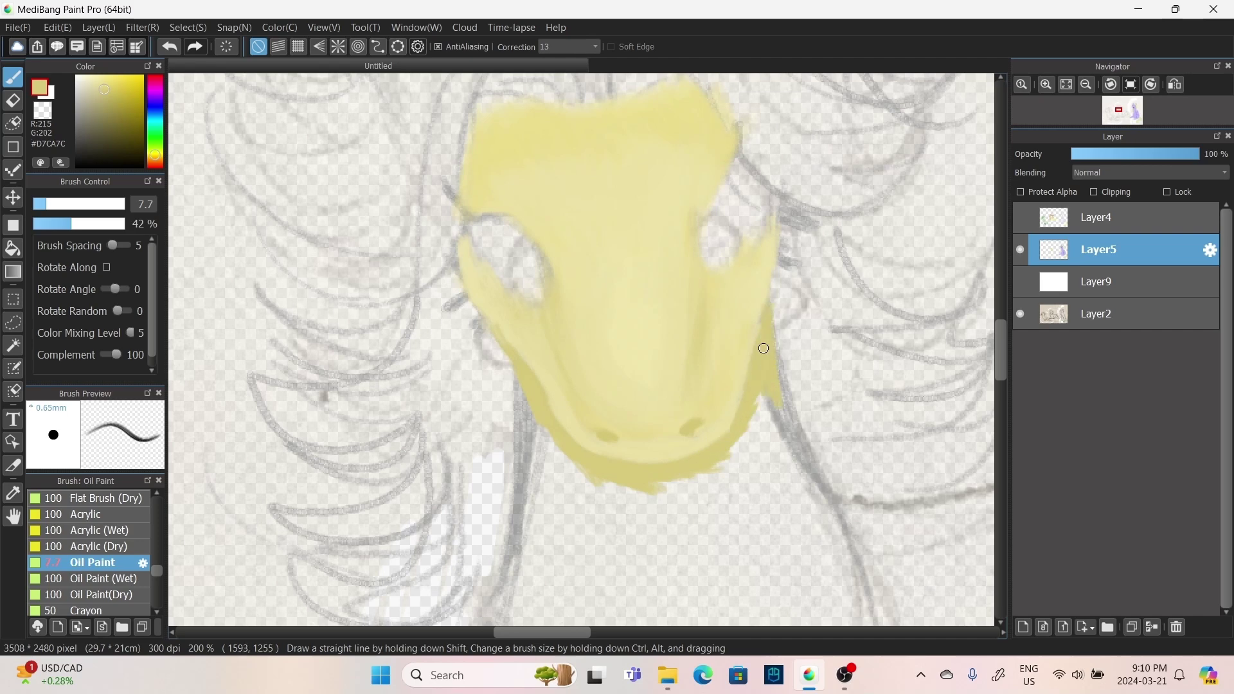
pyautogui.moveTo(515, 358); pyautogui.dragTo(522, 514)
pyautogui.moveTo(810, 514)
pyautogui.mouseDown()
pyautogui.moveTo(779, 422)
pyautogui.moveTo(829, 425)
pyautogui.mouseUp()
pyautogui.moveTo(533, 463); pyautogui.dragTo(797, 488)
pyautogui.moveTo(534, 405)
pyautogui.mouseDown()
pyautogui.moveTo(653, 512)
pyautogui.moveTo(733, 440)
pyautogui.moveTo(529, 537)
pyautogui.moveTo(550, 386)
pyautogui.moveTo(514, 389)
pyautogui.mouseUp()
pyautogui.scroll(-6, 553, 385)
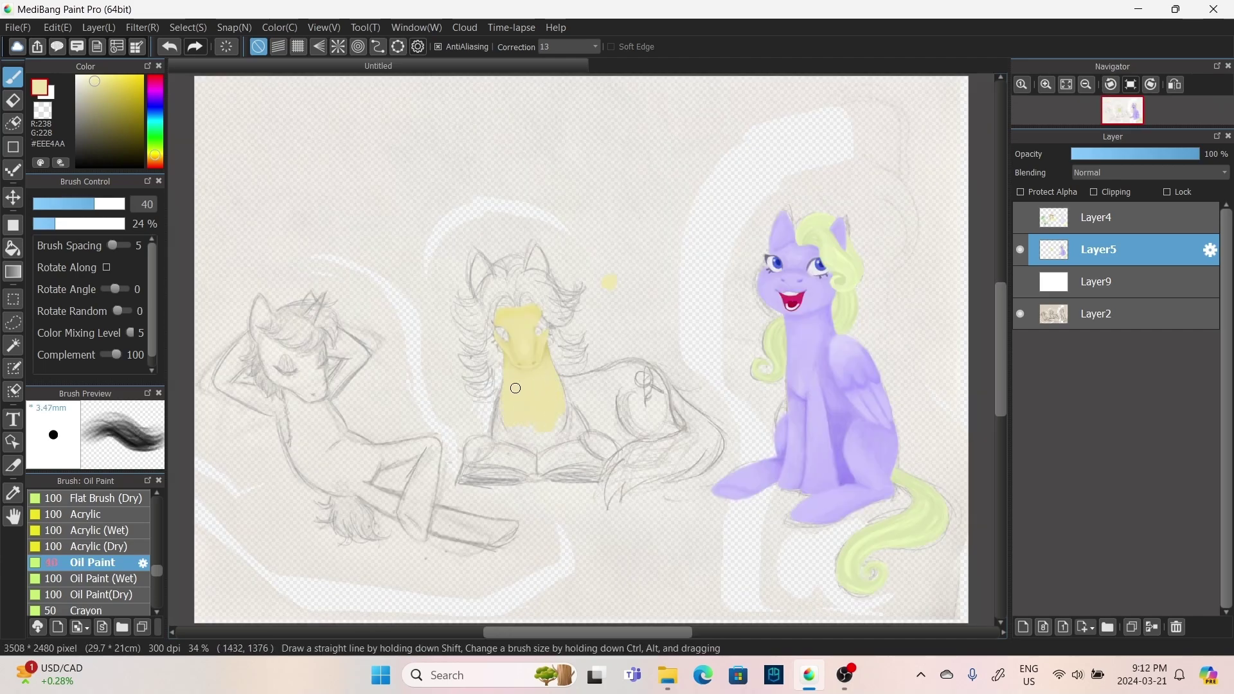
pyautogui.scroll(2, 512, 386)
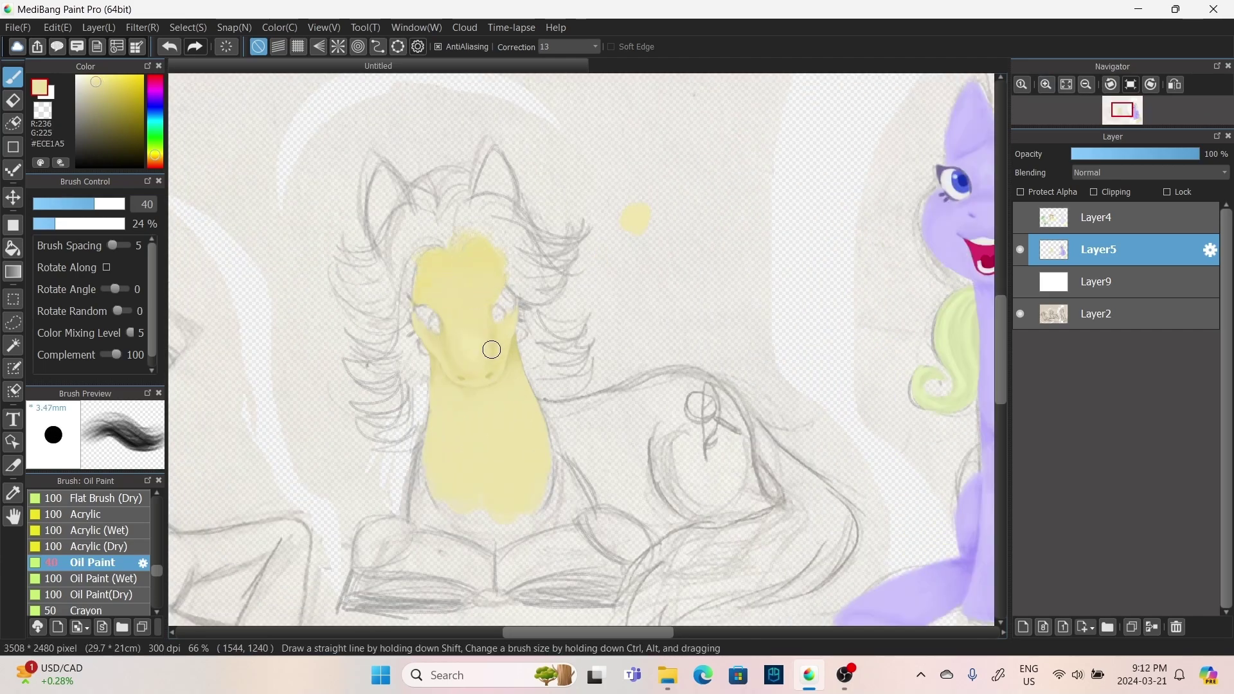
# - Paint the reading pony's back and haunch in pale yellow, and shade its neck and chest in darker yellow at brush size 24
pyautogui.keyDown('ctrl'); pyautogui.keyDown('alt'); pyautogui.moveTo(474, 436); pyautogui.dragTo(468, 436); pyautogui.keyUp('alt'); pyautogui.keyUp('ctrl')
pyautogui.moveTo(468, 436)
pyautogui.mouseDown()
pyautogui.moveTo(695, 474)
pyautogui.moveTo(699, 435)
pyautogui.moveTo(559, 461)
pyautogui.moveTo(711, 385)
pyautogui.moveTo(739, 424)
pyautogui.mouseUp()
pyautogui.keyDown('ctrl'); pyautogui.keyDown('alt'); pyautogui.moveTo(579, 419); pyautogui.dragTo(557, 420); pyautogui.keyUp('alt'); pyautogui.keyUp('ctrl')
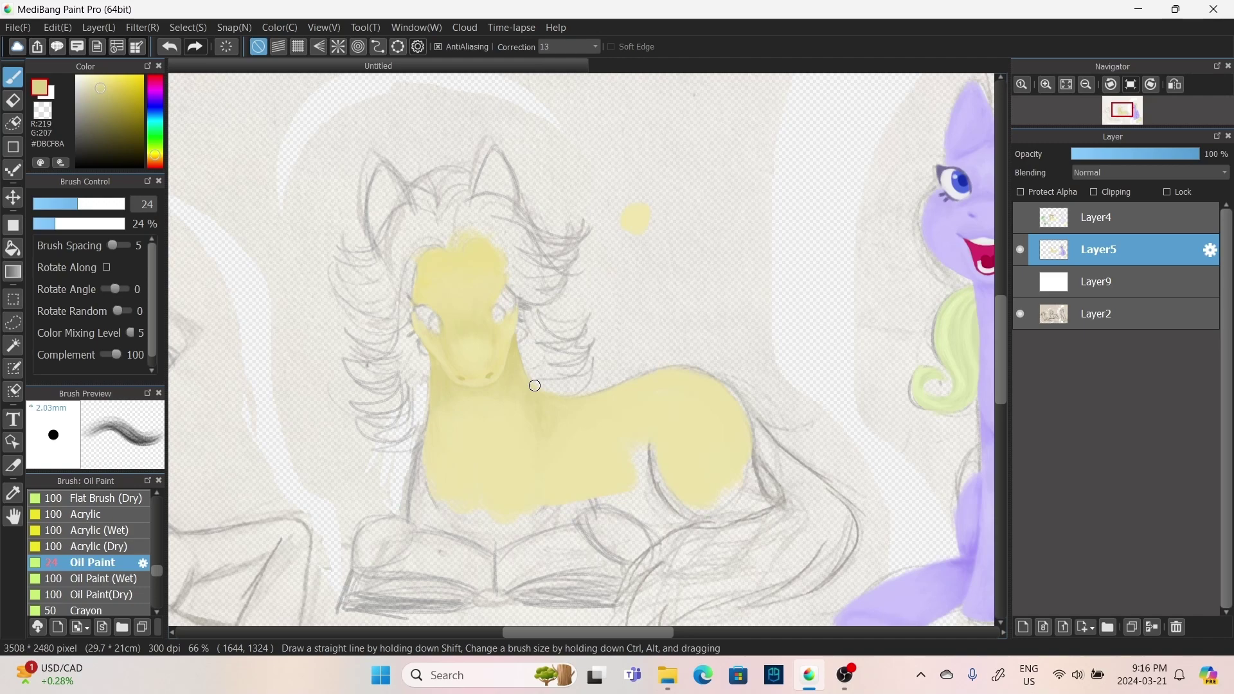
pyautogui.moveTo(462, 497)
pyautogui.mouseDown()
pyautogui.moveTo(454, 402)
pyautogui.moveTo(492, 410)
pyautogui.mouseUp()
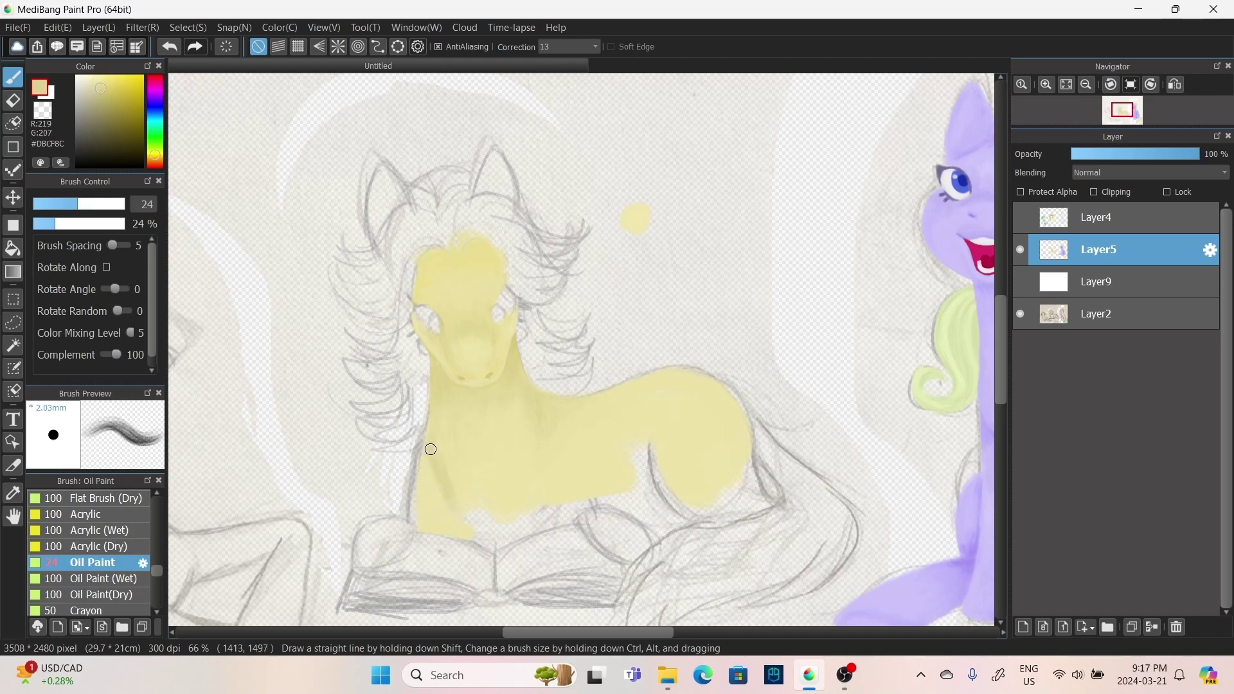
pyautogui.moveTo(438, 521); pyautogui.dragTo(429, 456)
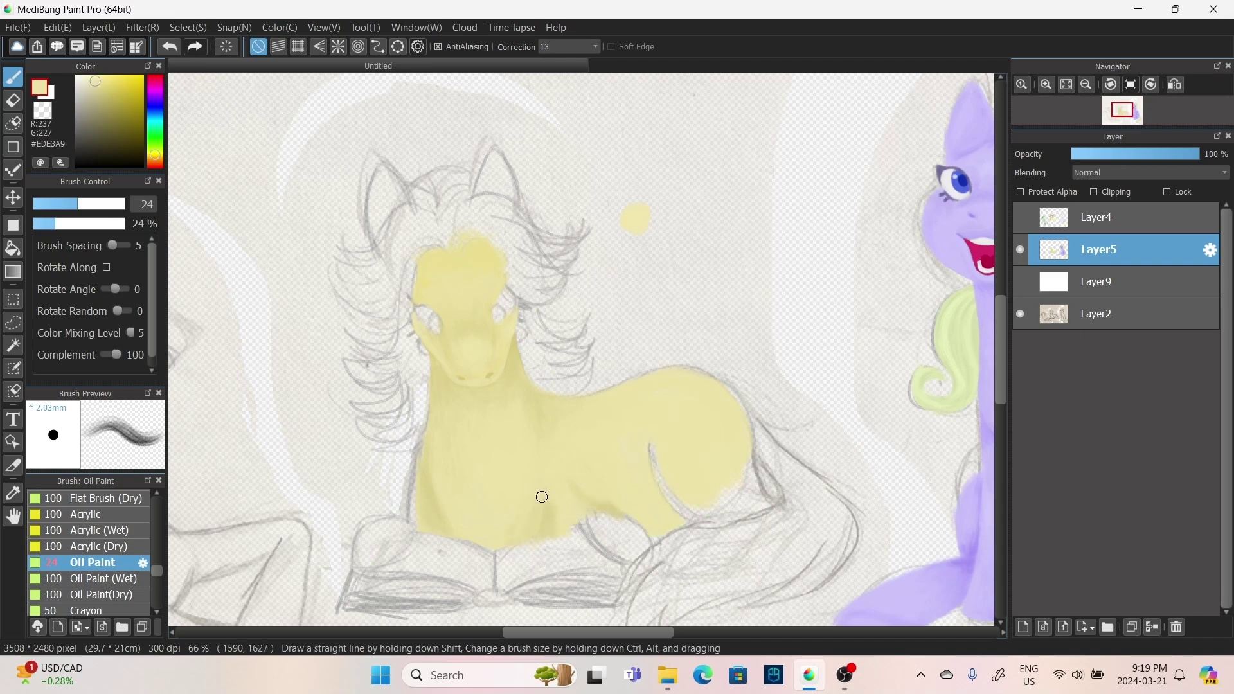
# - Paint the reading pony's two folded front legs beside the book in pale yellow at brush size 24
pyautogui.moveTo(621, 526); pyautogui.dragTo(594, 508)
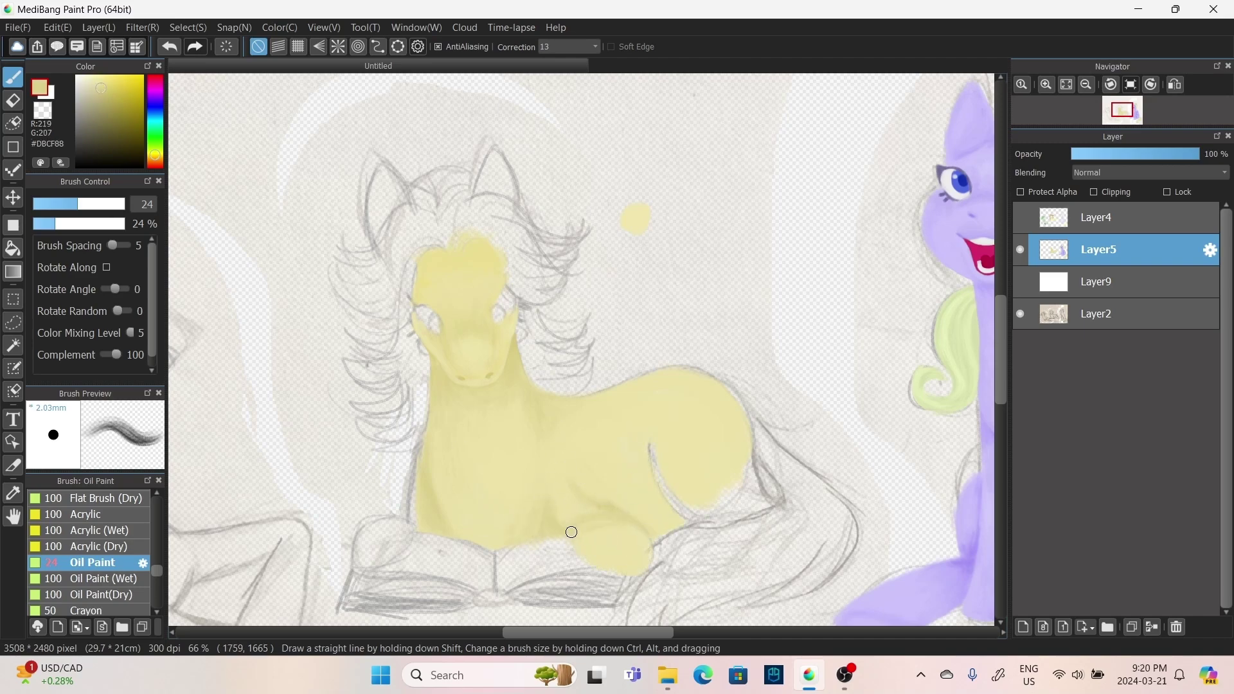
pyautogui.moveTo(638, 523); pyautogui.dragTo(642, 547)
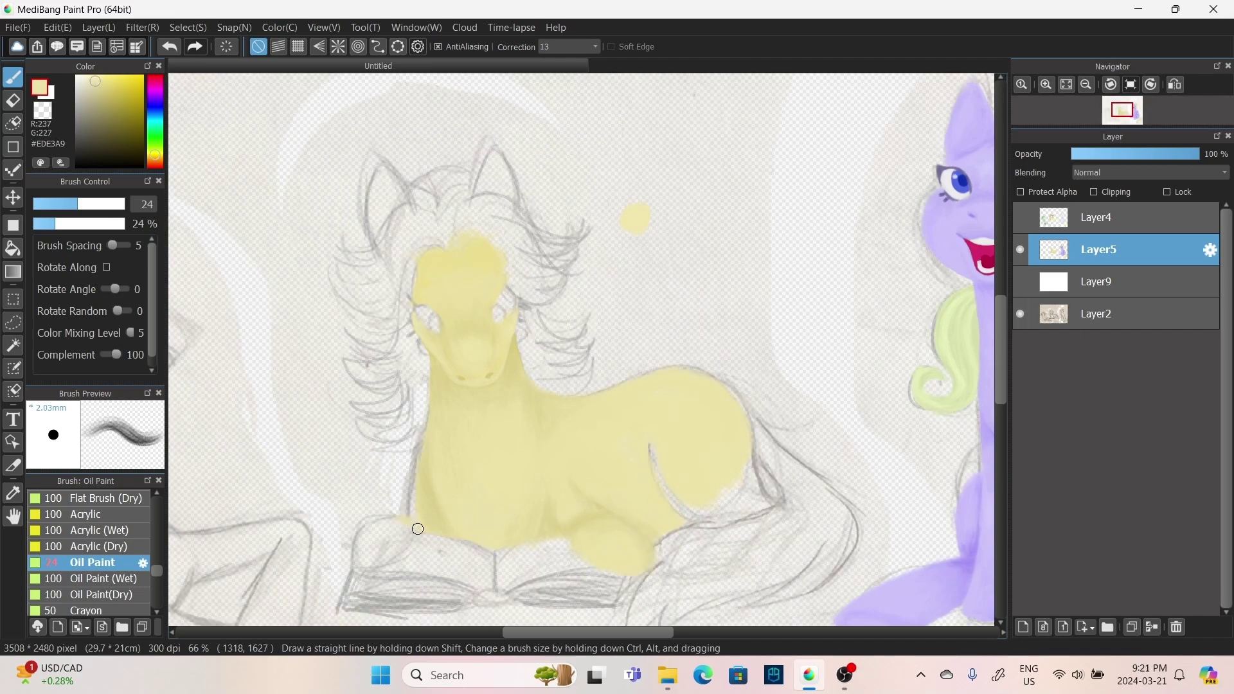
pyautogui.moveTo(418, 528); pyautogui.dragTo(407, 543)
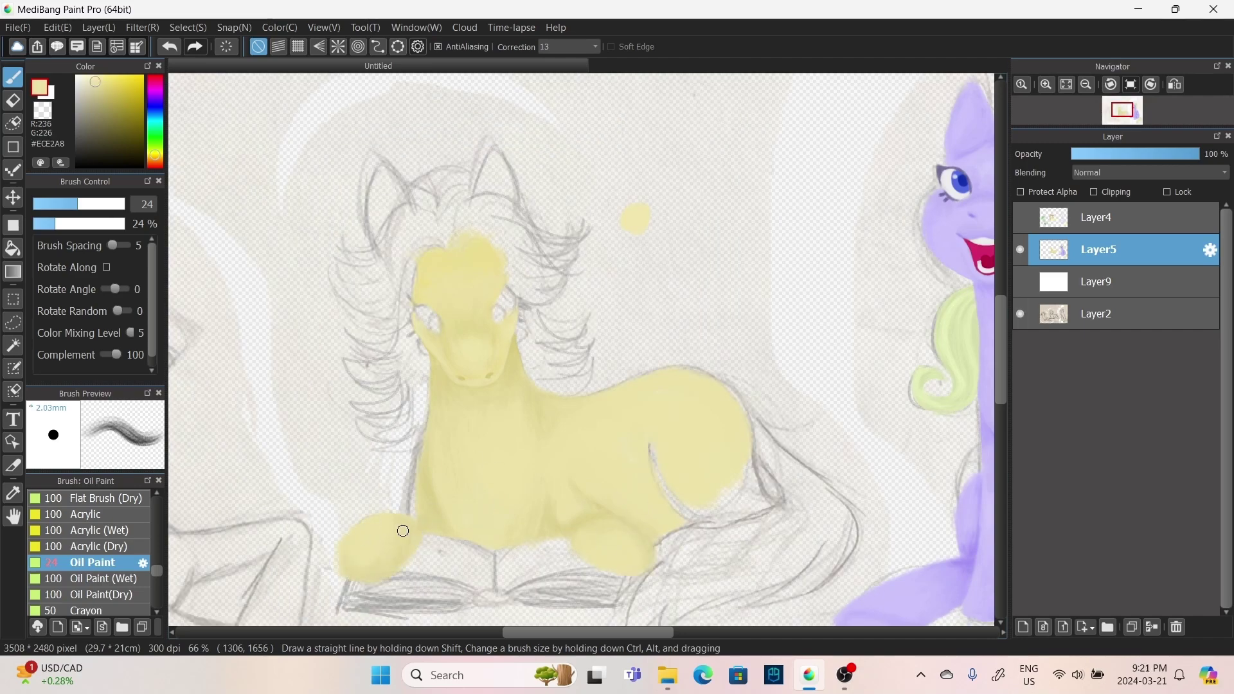
pyautogui.press('x')
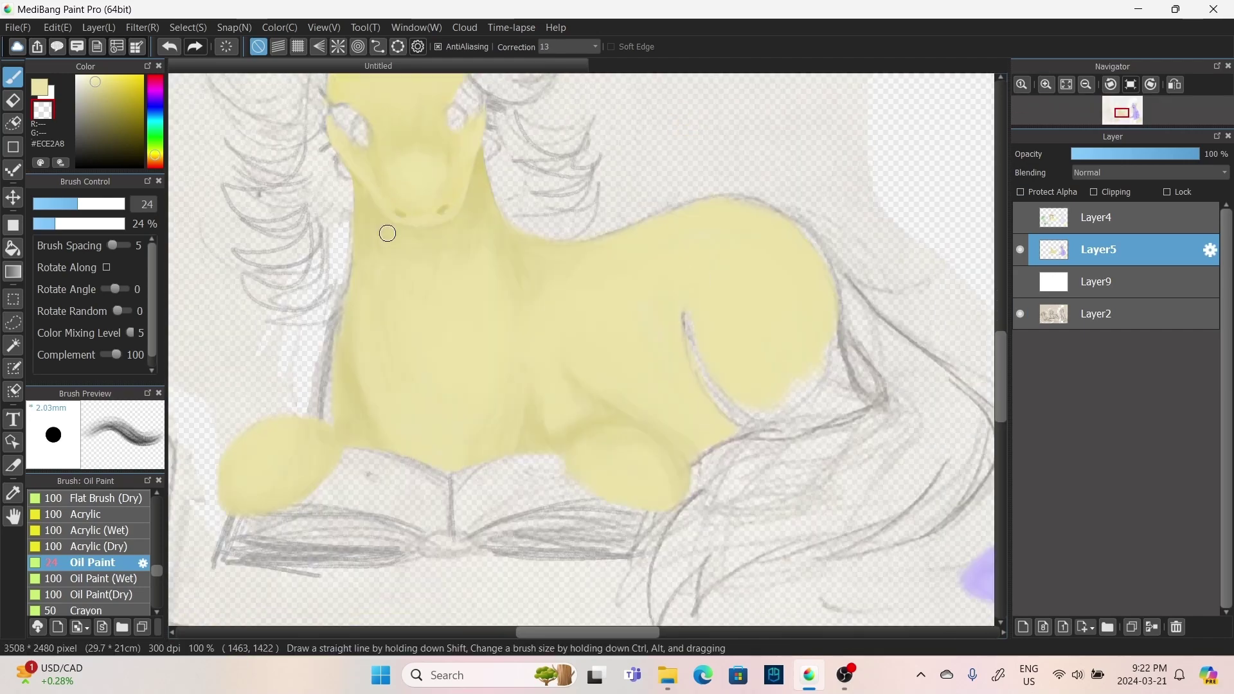
# - Fill the haunch and folded hind leg down to the sketch line with pale yellow #EDE3A9
pyautogui.moveTo(681, 302)
pyautogui.mouseDown()
pyautogui.moveTo(662, 302)
pyautogui.moveTo(746, 347)
pyautogui.moveTo(711, 407)
pyautogui.moveTo(763, 430)
pyautogui.moveTo(842, 360)
pyautogui.mouseUp()
pyautogui.keyDown('alt'); pyautogui.click(662, 302); pyautogui.keyUp('alt')
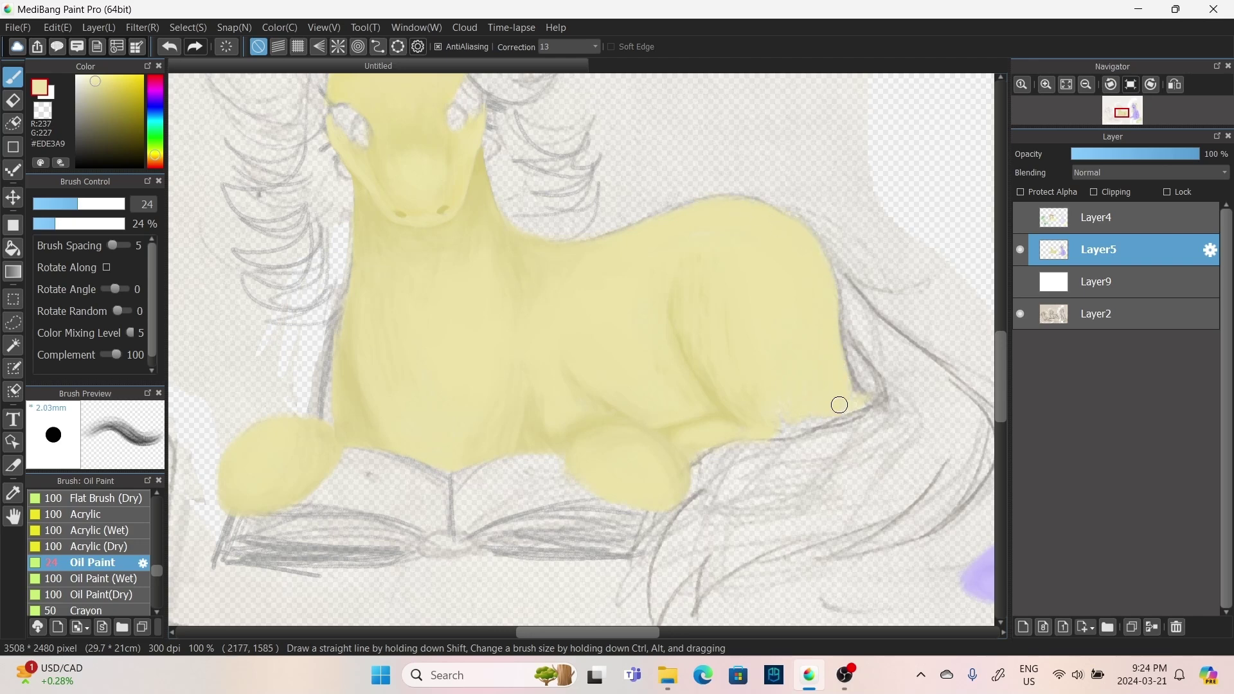
pyautogui.moveTo(839, 405); pyautogui.dragTo(843, 383)
# - Shade the flank and thigh with darker yellow #DDD292 and blend it using pale yellow #EDE3A9 at brush size 24
pyautogui.keyDown('alt'); pyautogui.click(538, 433); pyautogui.keyUp('alt')
pyautogui.moveTo(672, 264); pyautogui.dragTo(644, 402)
pyautogui.moveTo(726, 321); pyautogui.dragTo(796, 307)
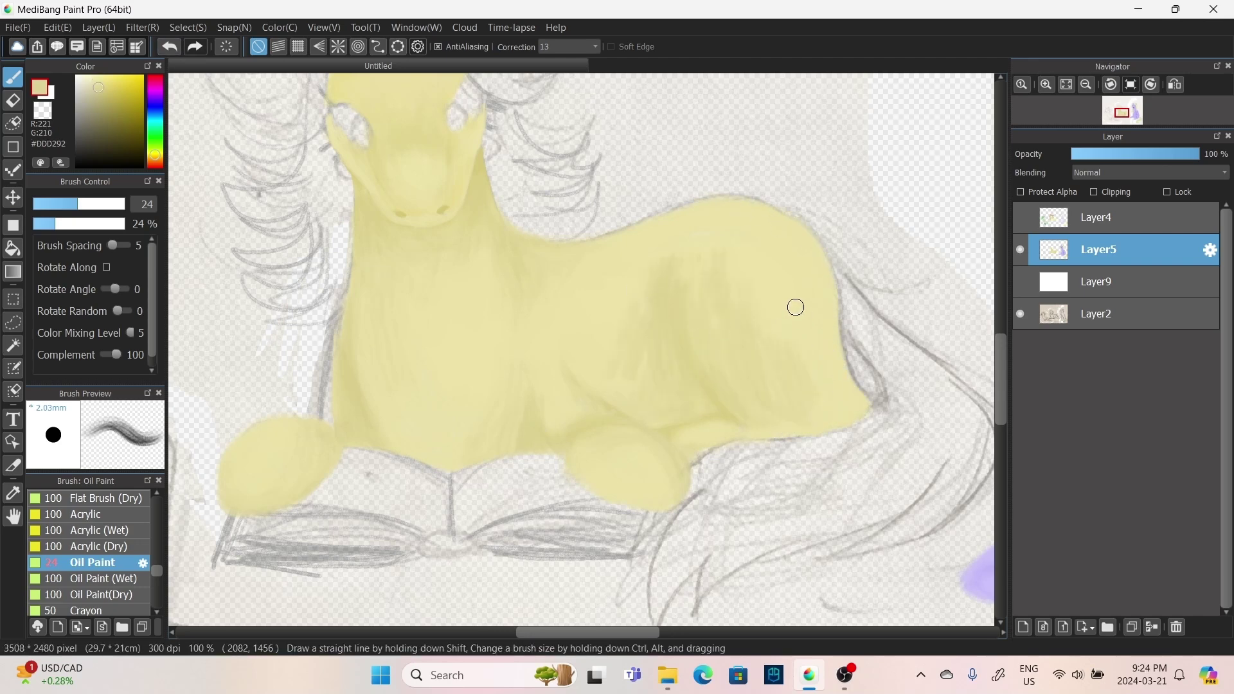
pyautogui.keyDown('alt'); pyautogui.click(515, 424); pyautogui.keyUp('alt')
# - Try a brown forelock strand over the reading pony's forehead at brush size 18, with a brown test swatch beside the head
pyautogui.scroll(5, 567, 228)
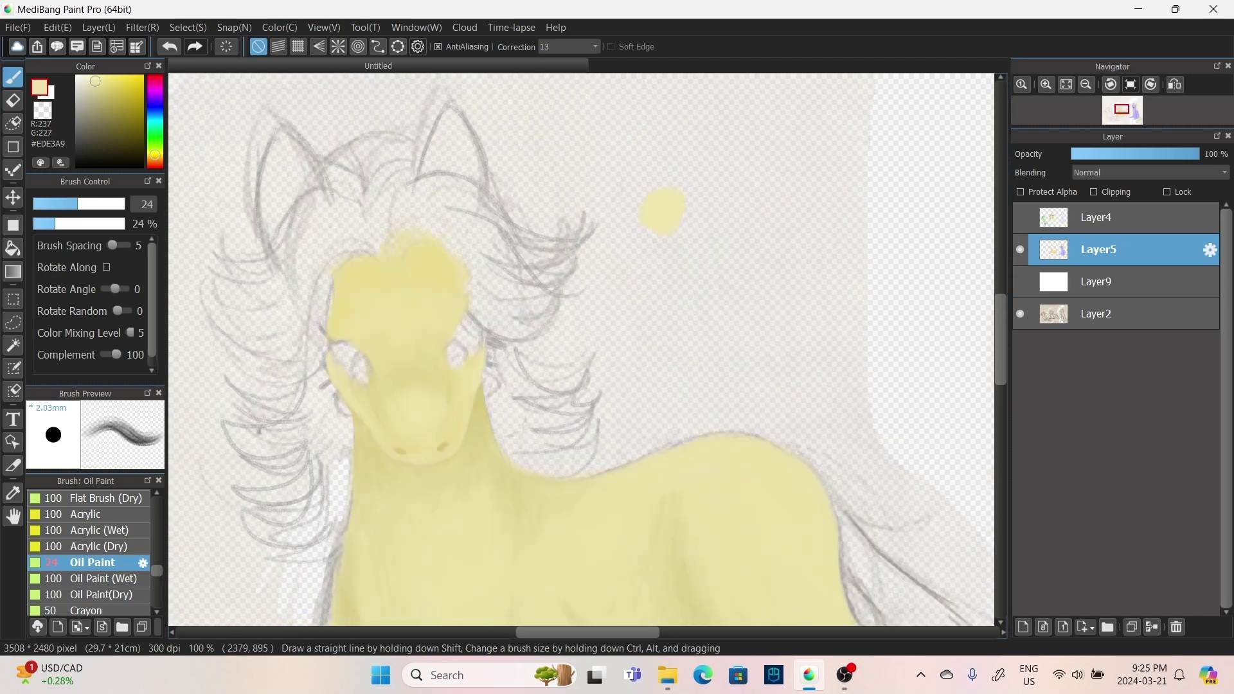
pyautogui.click(154, 161)
pyautogui.moveTo(126, 90); pyautogui.dragTo(137, 97)
pyautogui.moveTo(392, 251)
pyautogui.mouseDown()
pyautogui.moveTo(444, 220)
pyautogui.moveTo(559, 308)
pyautogui.moveTo(455, 224)
pyautogui.mouseUp()
pyautogui.click(739, 216)
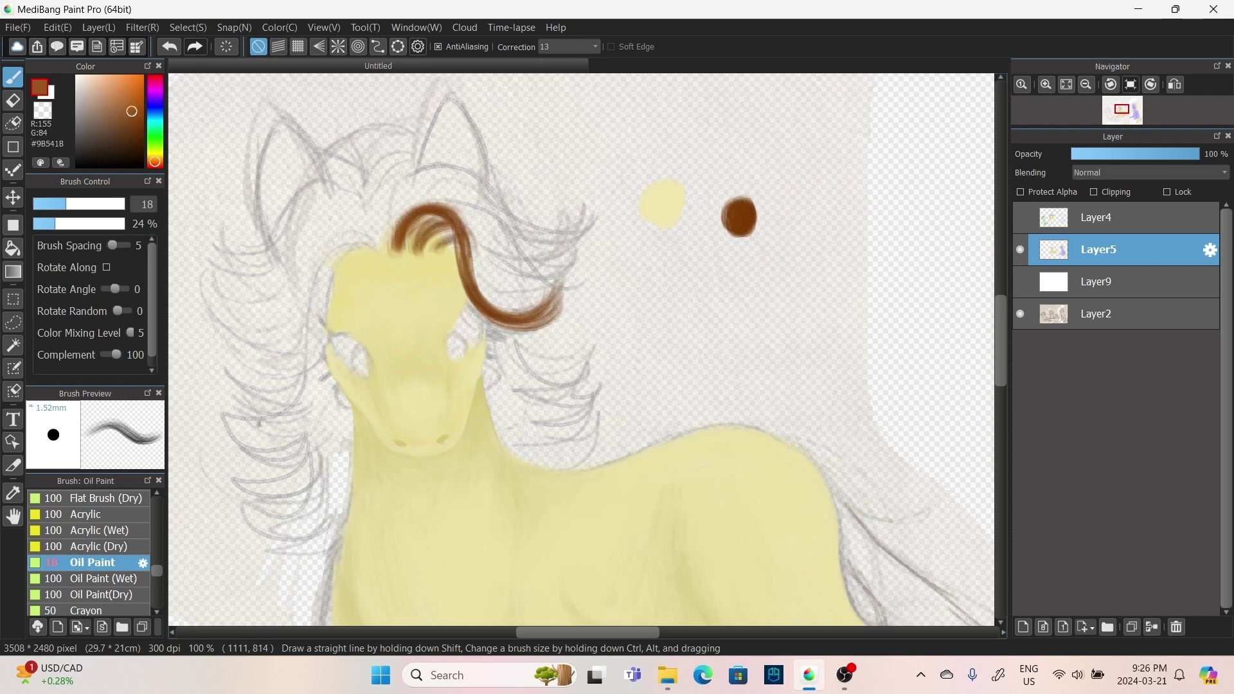
# - Try layering lighter orange and brown strands along the forelock curl at brush size 18
pyautogui.click(155, 158)
pyautogui.click(124, 86)
pyautogui.moveTo(395, 251)
pyautogui.mouseDown()
pyautogui.moveTo(450, 213)
pyautogui.moveTo(463, 228)
pyautogui.mouseUp()
pyautogui.moveTo(546, 315)
pyautogui.mouseDown()
pyautogui.moveTo(446, 206)
pyautogui.moveTo(405, 206)
pyautogui.moveTo(411, 257)
pyautogui.moveTo(400, 251)
pyautogui.mouseUp()
pyautogui.moveTo(457, 225)
pyautogui.mouseDown()
pyautogui.moveTo(425, 254)
pyautogui.moveTo(562, 331)
pyautogui.mouseUp()
pyautogui.moveTo(415, 253); pyautogui.dragTo(495, 286)
pyautogui.moveTo(478, 254); pyautogui.dragTo(553, 315)
pyautogui.moveTo(392, 257); pyautogui.dragTo(498, 213)
# - Undo the trial forelock strands and the brown swatch
pyautogui.click(170, 47)
pyautogui.click(170, 47)
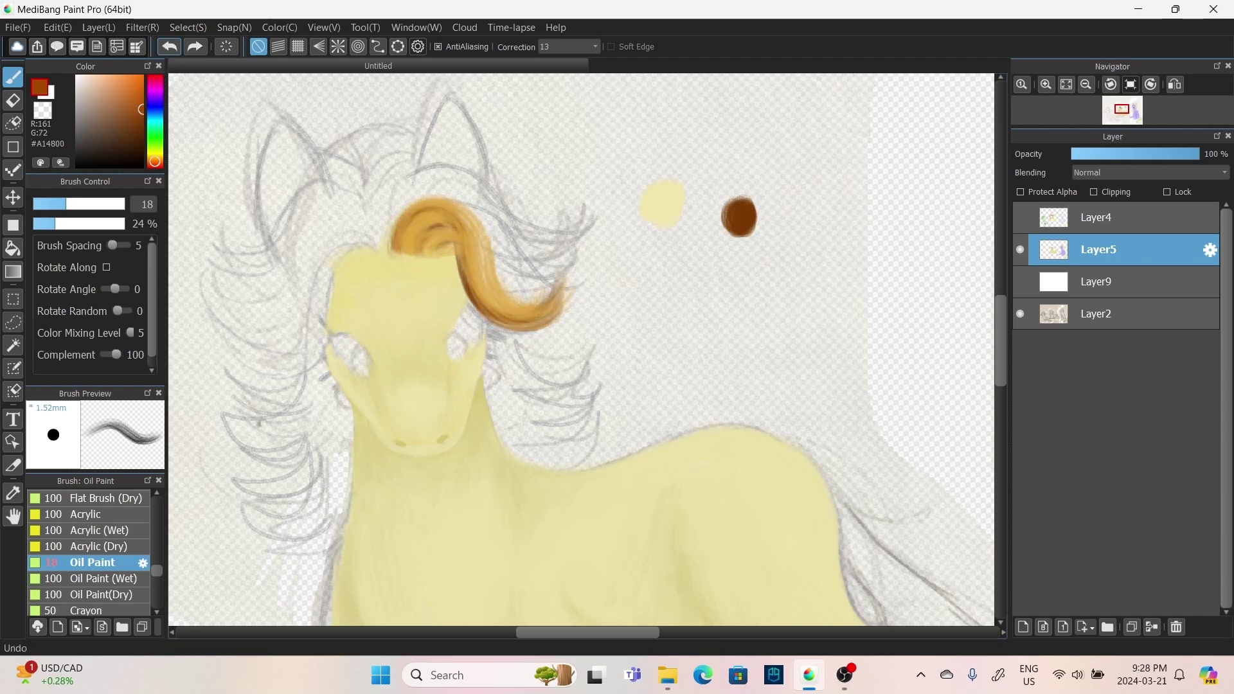
pyautogui.click(170, 47)
pyautogui.click(170, 47)
pyautogui.click(169, 46)
# - Paint the forelock strands on both sides of the forehead in orange #DFA73F at brush size 9.7
pyautogui.moveTo(385, 222)
pyautogui.mouseDown()
pyautogui.moveTo(450, 219)
pyautogui.moveTo(559, 324)
pyautogui.mouseUp()
pyautogui.moveTo(366, 267)
pyautogui.mouseDown()
pyautogui.moveTo(326, 300)
pyautogui.moveTo(380, 253)
pyautogui.mouseUp()
pyautogui.moveTo(392, 209); pyautogui.dragTo(421, 260)
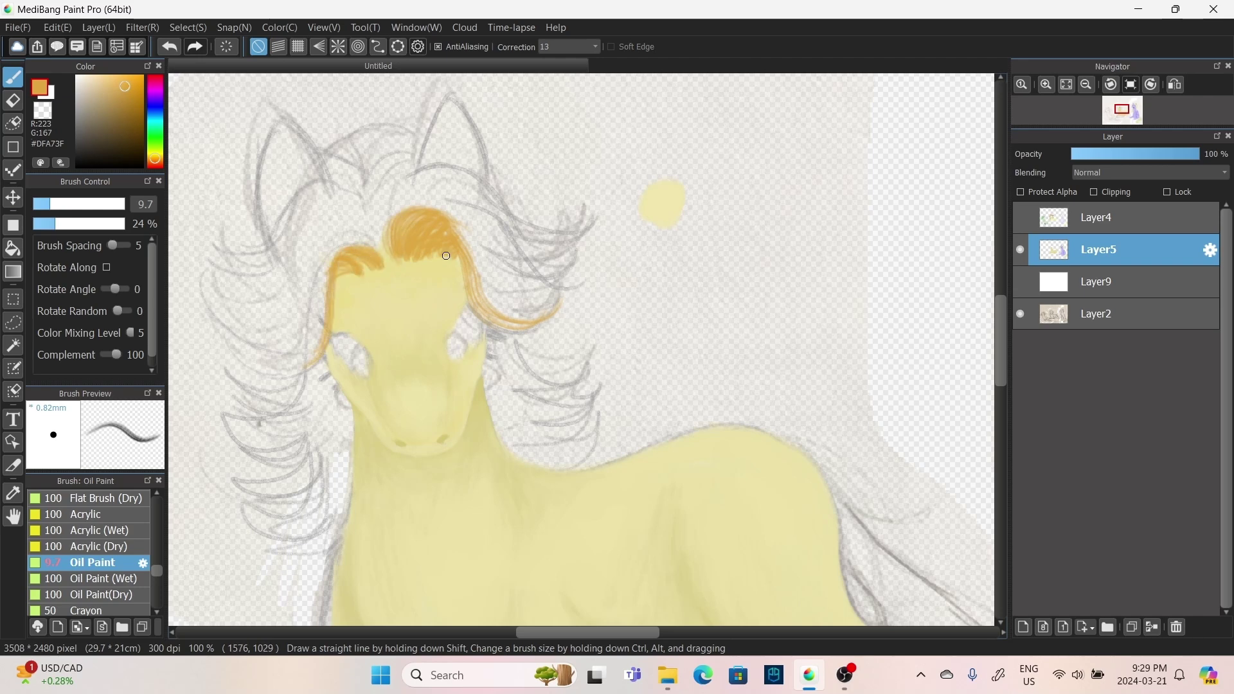
# - Try darker ochre strands over the forelock, ending with #985700, and dab a swatch near the ear
pyautogui.click(135, 108)
pyautogui.moveTo(576, 160); pyautogui.dragTo(588, 147)
pyautogui.moveTo(412, 212)
pyautogui.mouseDown()
pyautogui.moveTo(425, 264)
pyautogui.moveTo(396, 215)
pyautogui.mouseUp()
pyautogui.click(141, 113)
pyautogui.moveTo(331, 282)
pyautogui.mouseDown()
pyautogui.moveTo(389, 252)
pyautogui.moveTo(363, 258)
pyautogui.mouseUp()
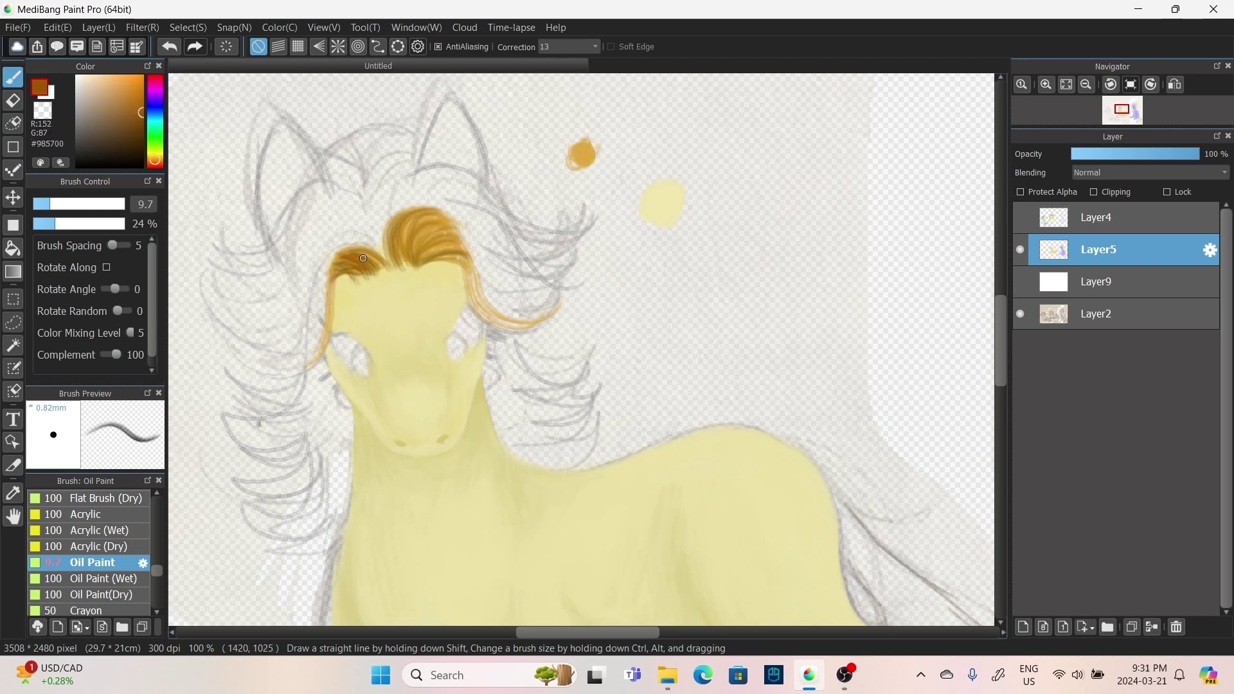
# - Undo the darker ochre strands and the swatch
pyautogui.hotkey('ctrl', 'z')
pyautogui.hotkey('ctrl', 'z')
pyautogui.hotkey('ctrl', 'z')
pyautogui.hotkey('ctrl', 'z')
pyautogui.hotkey('ctrl', 'z')
pyautogui.hotkey('ctrl', 'z')
# - Try dark brown #71350C strands across both halves of the forelock at brush size 9.7
pyautogui.click(136, 127)
pyautogui.click(155, 162)
pyautogui.moveTo(399, 212); pyautogui.dragTo(418, 263)
pyautogui.moveTo(458, 249); pyautogui.dragTo(545, 327)
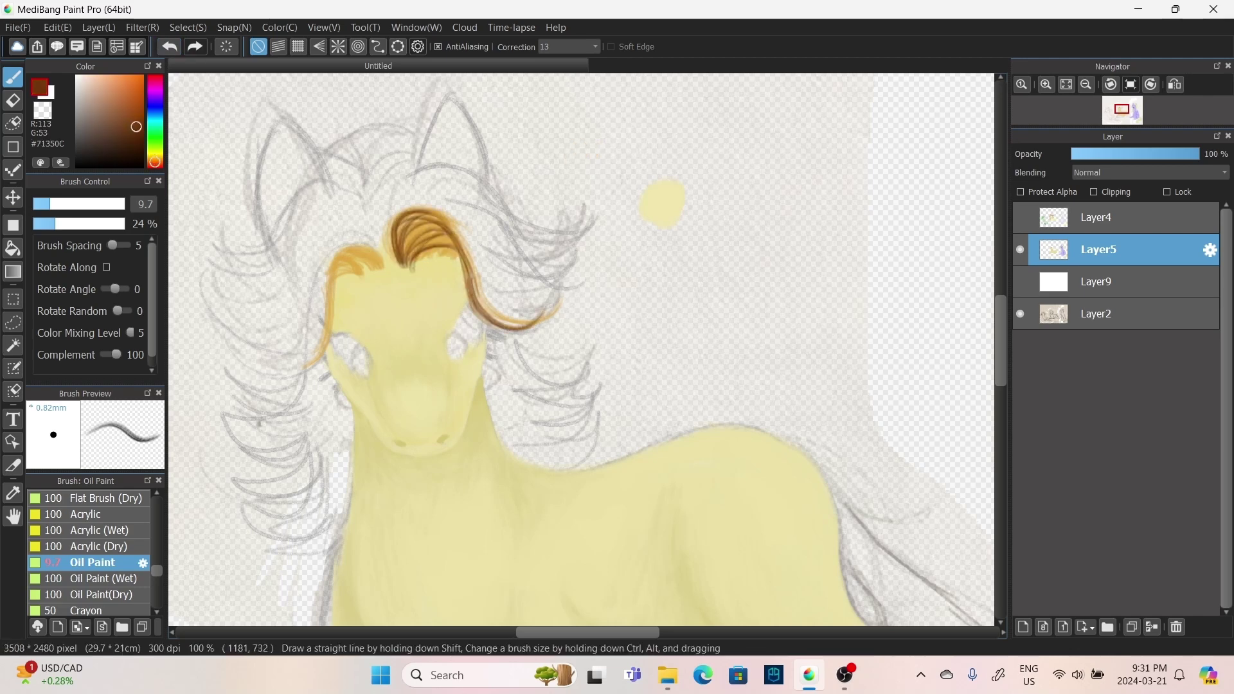
pyautogui.moveTo(381, 264); pyautogui.dragTo(297, 373)
pyautogui.moveTo(411, 221); pyautogui.dragTo(385, 266)
pyautogui.moveTo(389, 251); pyautogui.dragTo(337, 277)
pyautogui.moveTo(438, 225)
pyautogui.mouseDown()
pyautogui.moveTo(411, 257)
pyautogui.moveTo(488, 309)
pyautogui.mouseUp()
# - Try blending reddish brown into the forelock with sampled tones such as #9D480D at brush size 5.3
pyautogui.keyDown('alt'); pyautogui.click(390, 241); pyautogui.keyUp('alt')
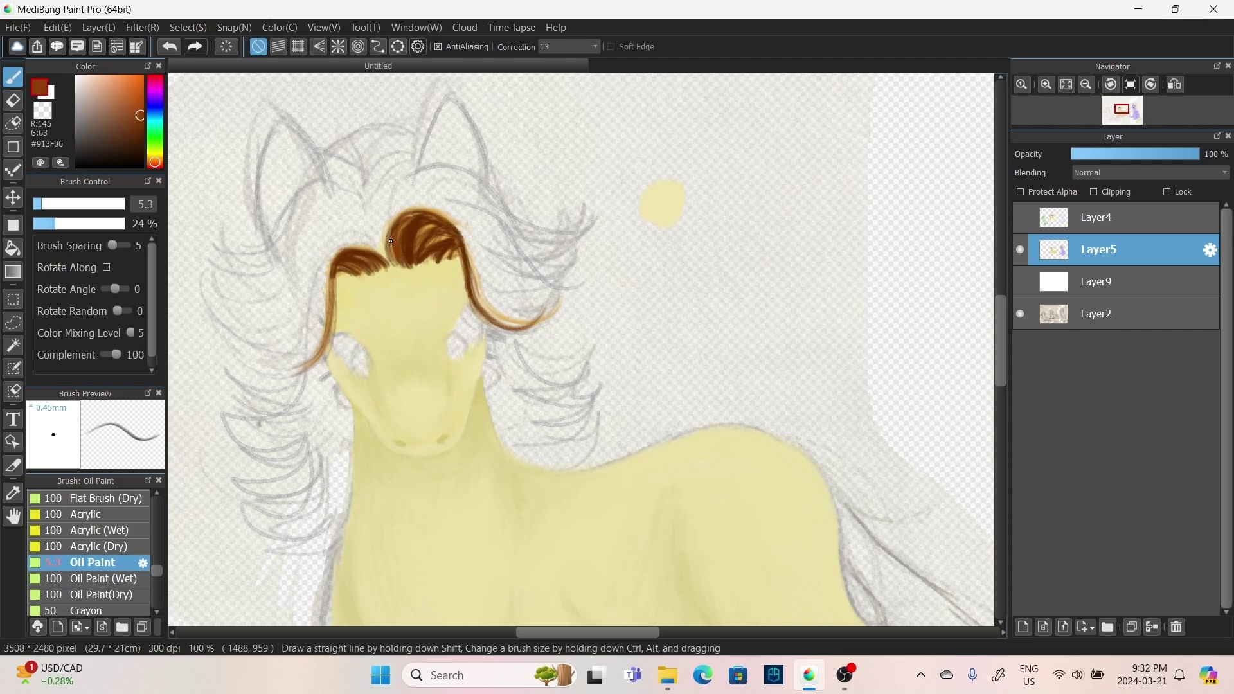
pyautogui.keyDown('alt'); pyautogui.click(419, 243); pyautogui.keyUp('alt')
pyautogui.keyDown('alt'); pyautogui.click(448, 238); pyautogui.keyUp('alt')
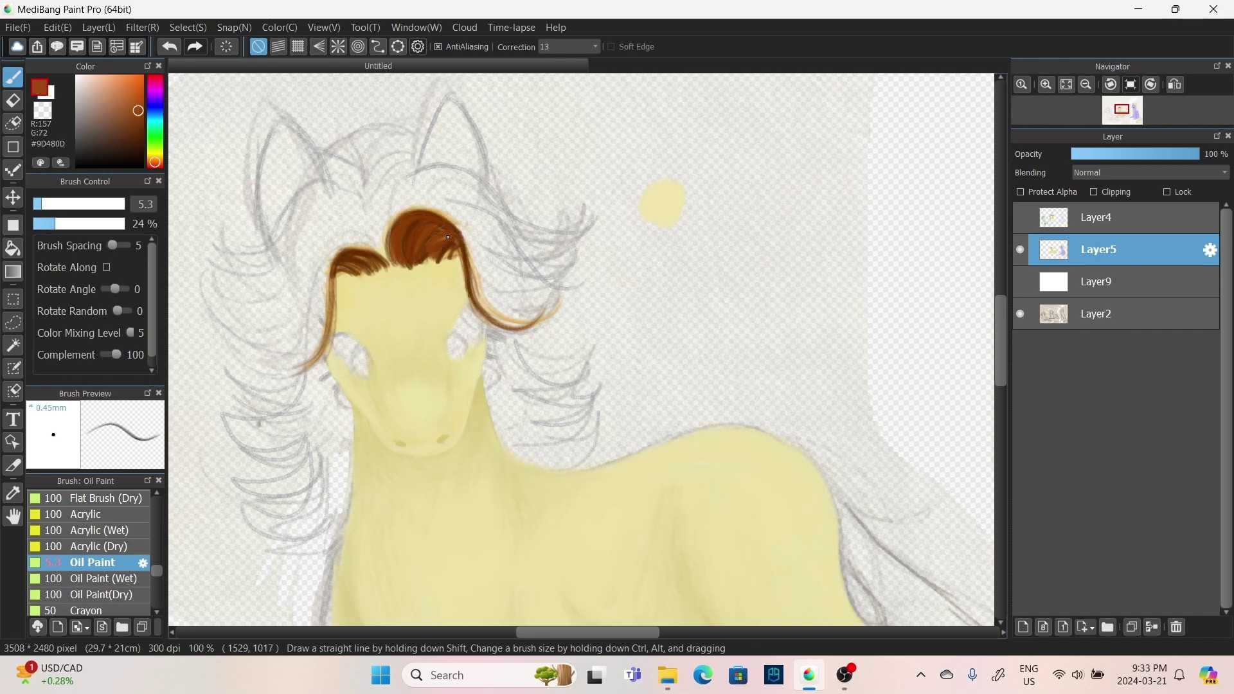
# - Undo the brown forelock strokes back to the orange base
pyautogui.hotkey('ctrl', 'z')
pyautogui.hotkey('ctrl', 'z')
pyautogui.hotkey('ctrl', 'z')
pyautogui.hotkey('ctrl', 'z')
pyautogui.hotkey('ctrl', 'z')
pyautogui.hotkey('ctrl', 'z')
pyautogui.hotkey('ctrl', 'z')
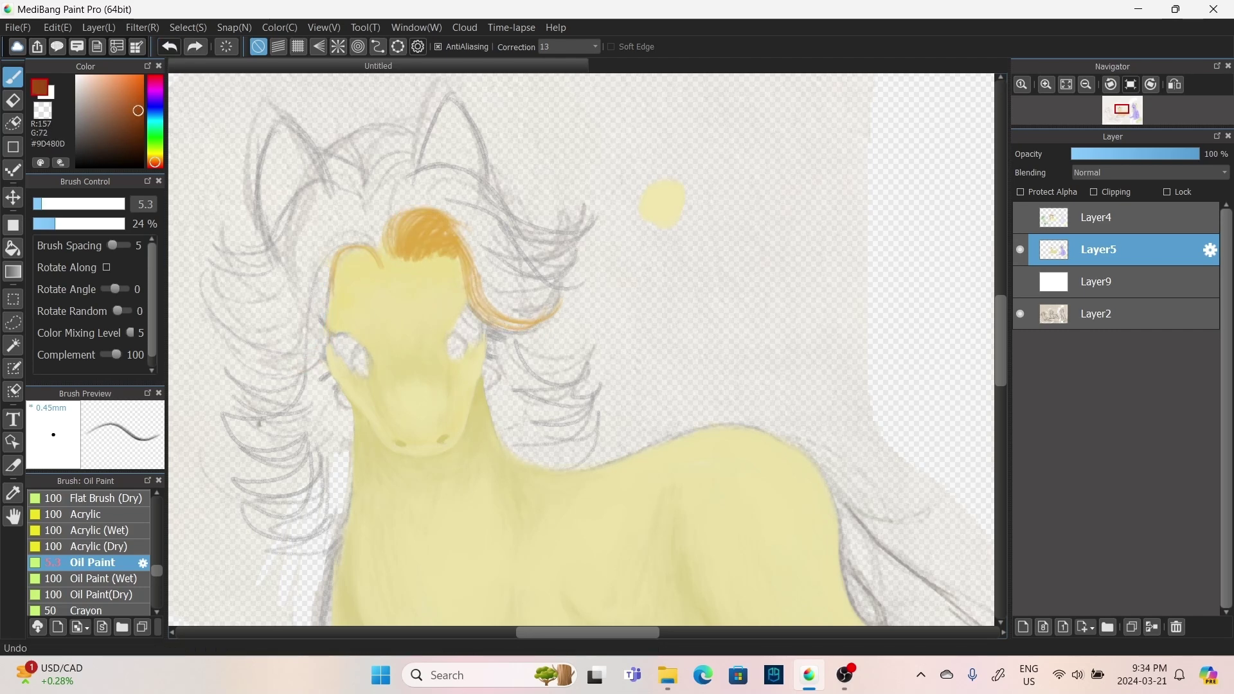
# - Paint pale yellow over the forehead and most of the orange forelock at brush size 14
pyautogui.keyDown('alt'); pyautogui.click(662, 201); pyautogui.keyUp('alt')
pyautogui.click(58, 203)
pyautogui.moveTo(394, 256)
pyautogui.mouseDown()
pyautogui.moveTo(437, 244)
pyautogui.moveTo(463, 295)
pyautogui.mouseUp()
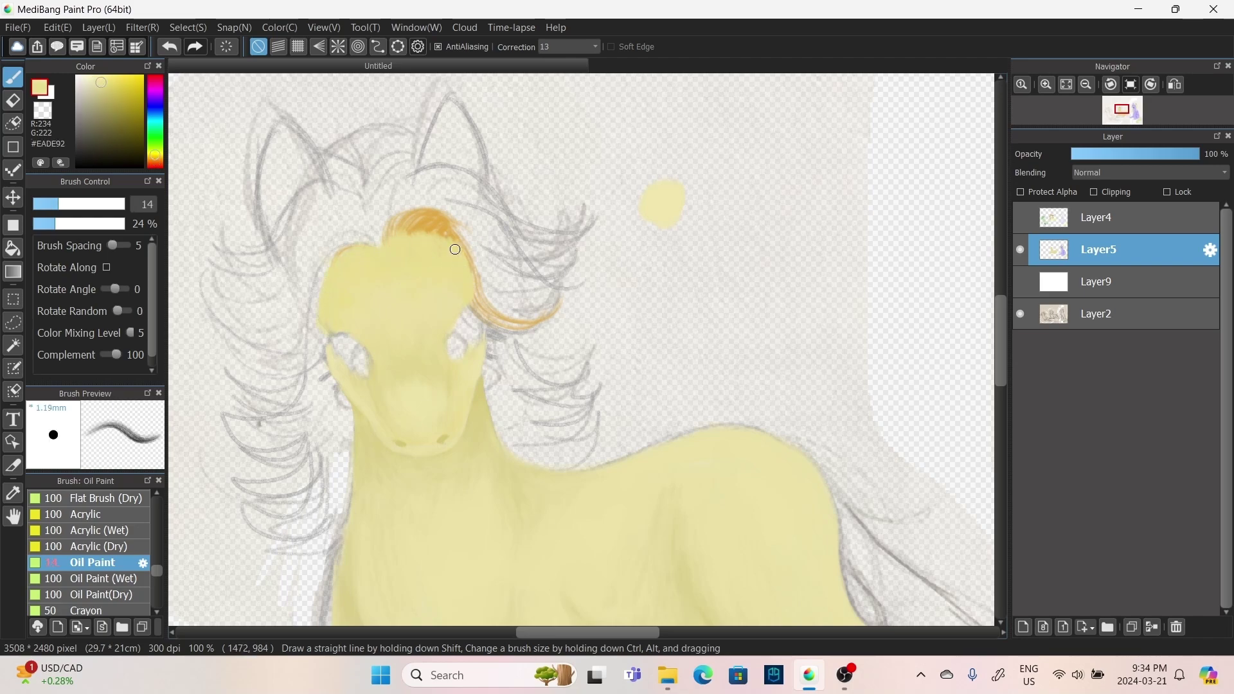
# - Paint dark brown #6A3800 forelock strands curving down both sides of the face at brush size 10.7
pyautogui.click(154, 160)
pyautogui.click(141, 124)
pyautogui.moveTo(392, 245)
pyautogui.mouseDown()
pyautogui.moveTo(388, 257)
pyautogui.moveTo(455, 255)
pyautogui.moveTo(511, 341)
pyautogui.mouseUp()
pyautogui.hotkey('ctrl', 'z')
pyautogui.moveTo(476, 286); pyautogui.dragTo(533, 337)
pyautogui.moveTo(329, 264)
pyautogui.mouseDown()
pyautogui.moveTo(390, 266)
pyautogui.moveTo(297, 373)
pyautogui.mouseUp()
pyautogui.moveTo(373, 248)
pyautogui.mouseDown()
pyautogui.moveTo(338, 277)
pyautogui.moveTo(364, 263)
pyautogui.mouseUp()
pyautogui.moveTo(393, 200); pyautogui.dragTo(566, 318)
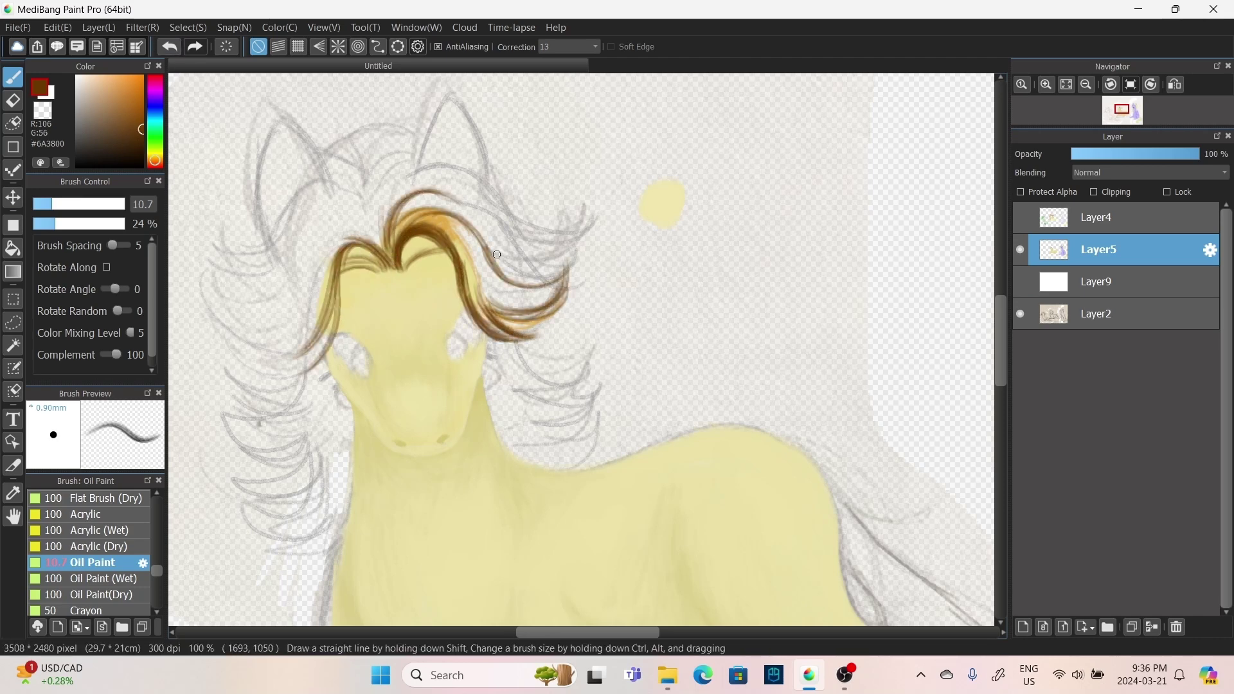
# - Sketch the mane's crown tuft and side locks in dark brown #6A3800 strands at brush size 10.7
pyautogui.moveTo(379, 170); pyautogui.dragTo(579, 283)
pyautogui.moveTo(488, 193); pyautogui.dragTo(586, 276)
pyautogui.moveTo(382, 225)
pyautogui.mouseDown()
pyautogui.moveTo(408, 151)
pyautogui.moveTo(199, 290)
pyautogui.mouseUp()
pyautogui.moveTo(341, 251); pyautogui.dragTo(219, 380)
pyautogui.moveTo(229, 524); pyautogui.dragTo(305, 407)
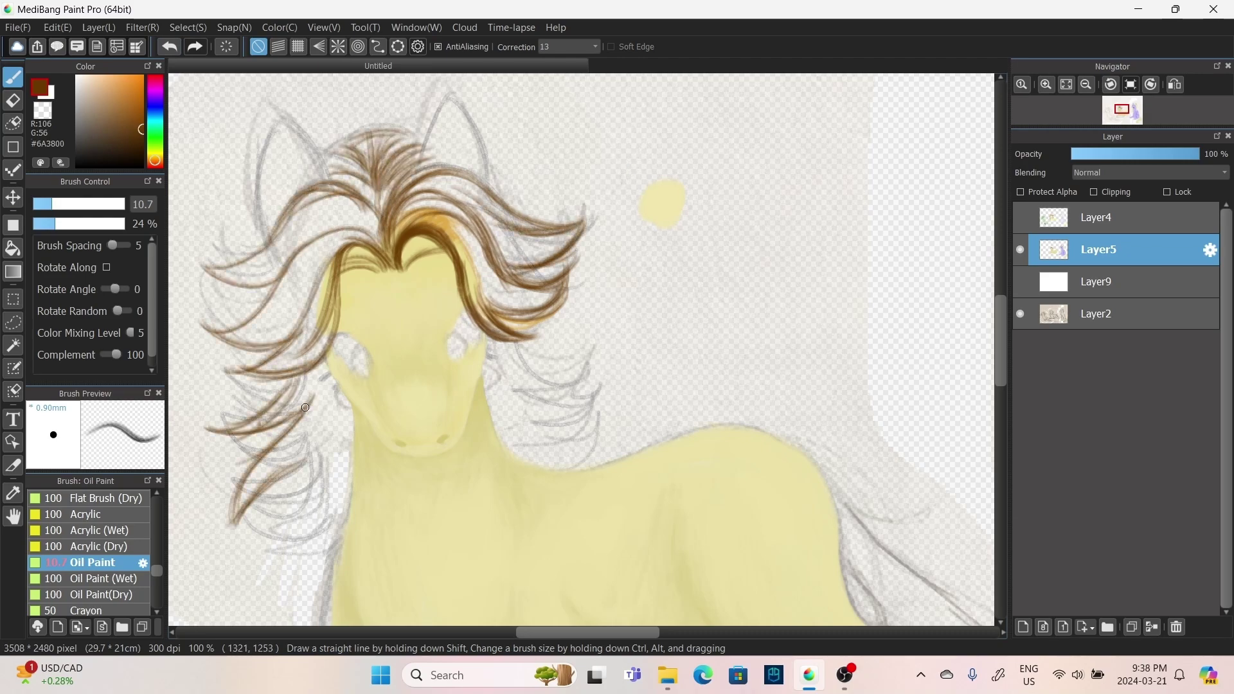
pyautogui.scroll(-3, 305, 407)
pyautogui.scroll(3, 475, 317)
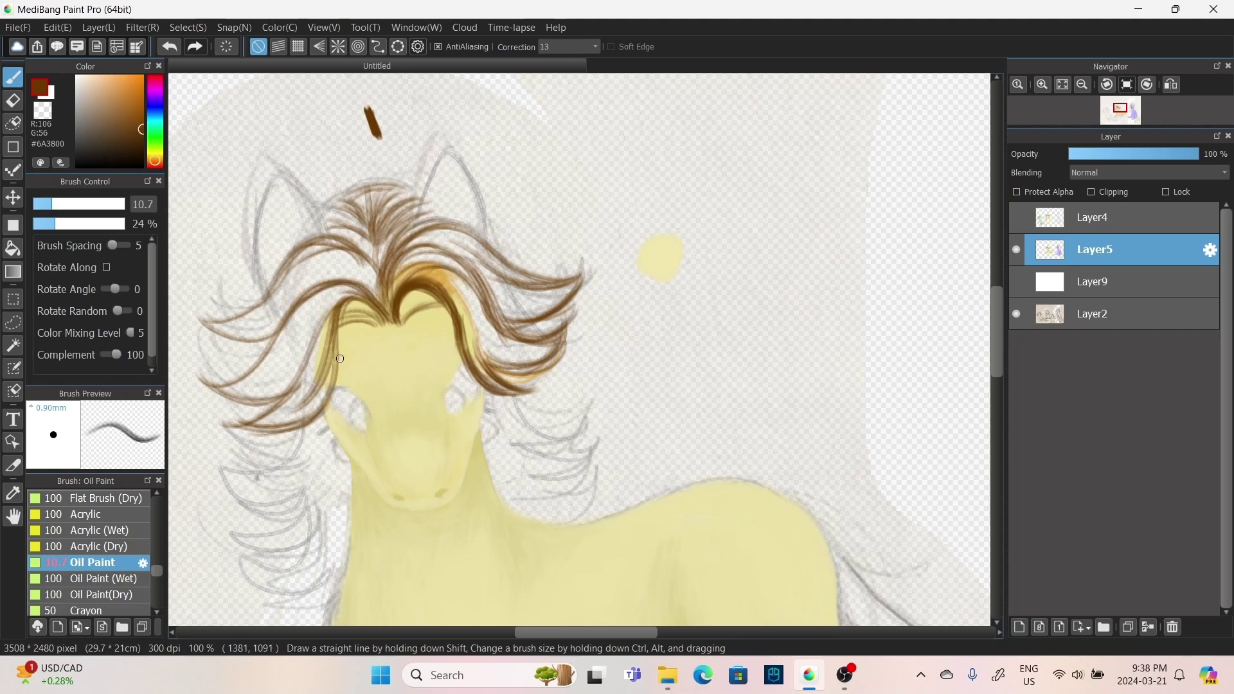
# - Thicken the crown strands and fill the mane locks on the picture's right side with brown at brush size 10.7
pyautogui.moveTo(382, 253); pyautogui.dragTo(202, 336)
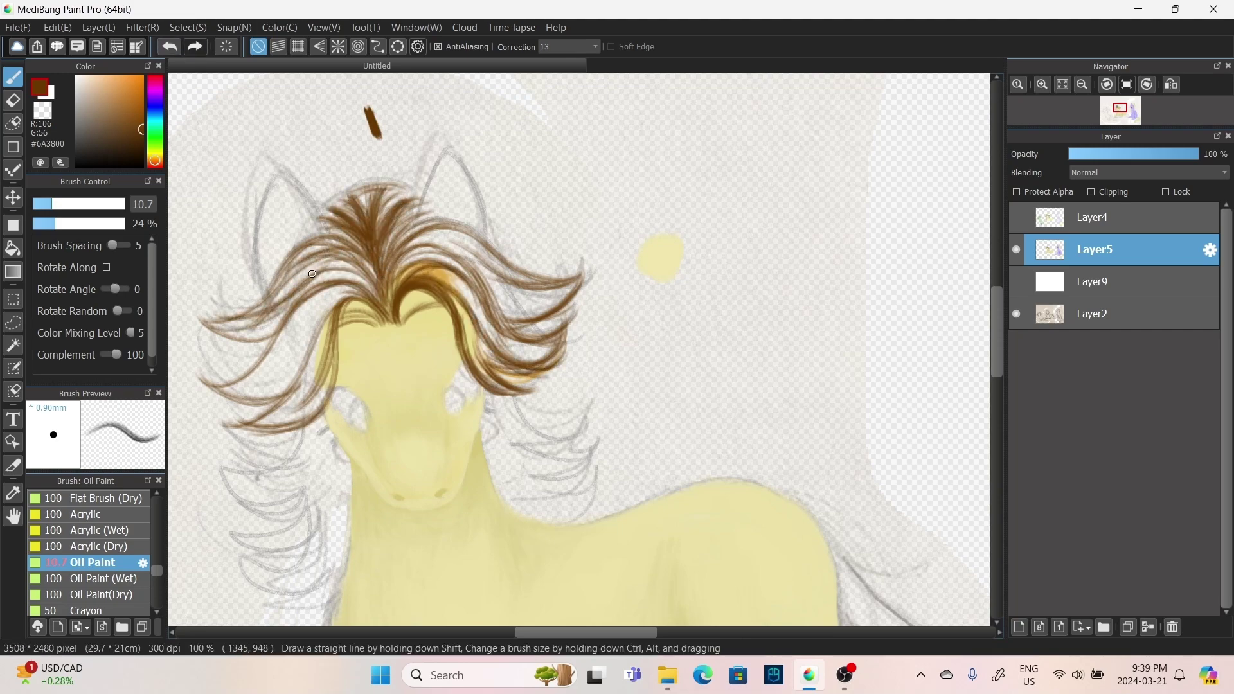
pyautogui.moveTo(444, 277); pyautogui.dragTo(565, 360)
pyautogui.moveTo(386, 241); pyautogui.dragTo(489, 292)
pyautogui.moveTo(424, 270); pyautogui.dragTo(527, 402)
pyautogui.moveTo(399, 231)
pyautogui.mouseDown()
pyautogui.moveTo(553, 370)
pyautogui.moveTo(560, 315)
pyautogui.mouseUp()
pyautogui.moveTo(450, 241); pyautogui.dragTo(572, 283)
pyautogui.moveTo(479, 257); pyautogui.dragTo(568, 309)
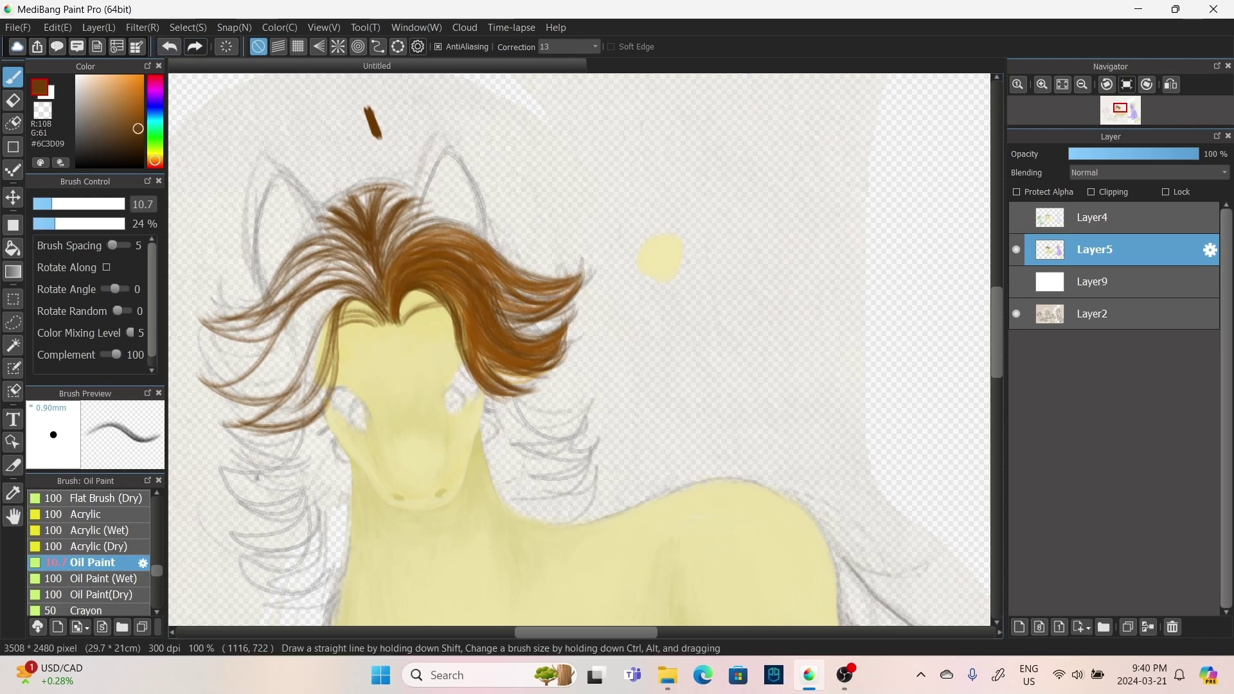
# - Add reddish brown #712E00 and darker #552200 strands through the right-hand mane locks
pyautogui.click(141, 126)
pyautogui.moveTo(398, 266)
pyautogui.mouseDown()
pyautogui.moveTo(472, 307)
pyautogui.moveTo(527, 396)
pyautogui.mouseUp()
pyautogui.moveTo(427, 290); pyautogui.dragTo(507, 392)
pyautogui.moveTo(478, 264); pyautogui.dragTo(578, 318)
pyautogui.moveTo(425, 232); pyautogui.dragTo(502, 286)
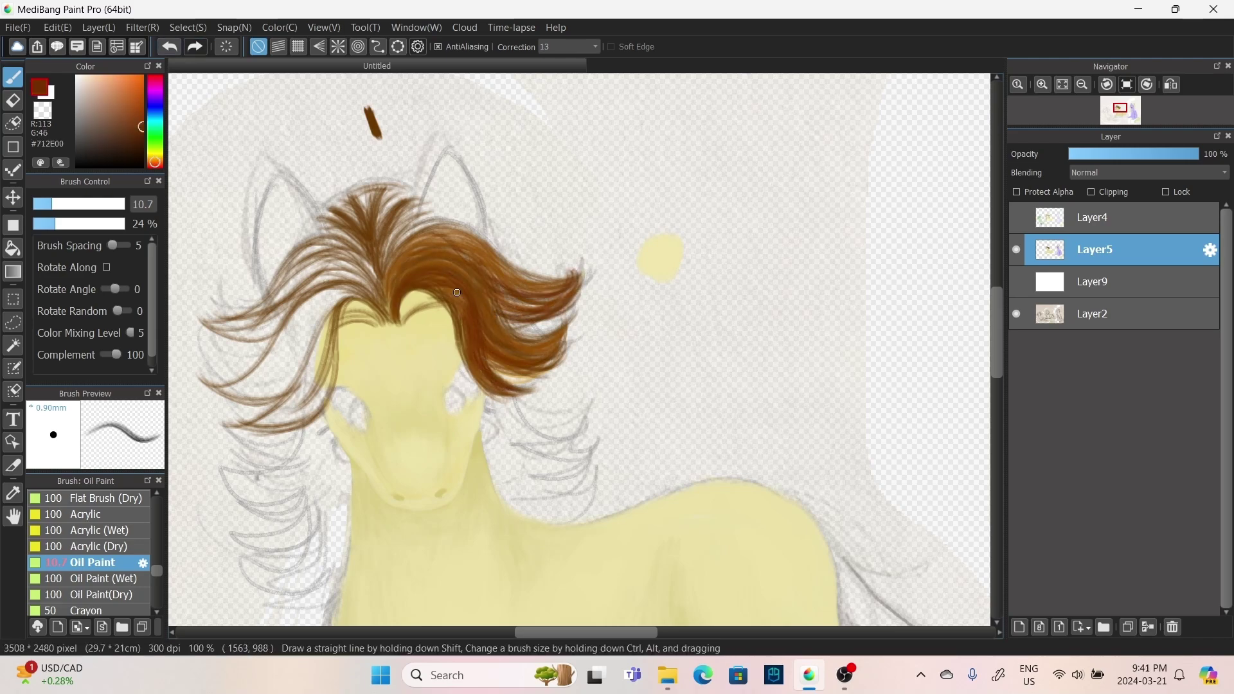
pyautogui.moveTo(394, 270)
pyautogui.mouseDown()
pyautogui.moveTo(553, 325)
pyautogui.moveTo(440, 321)
pyautogui.mouseUp()
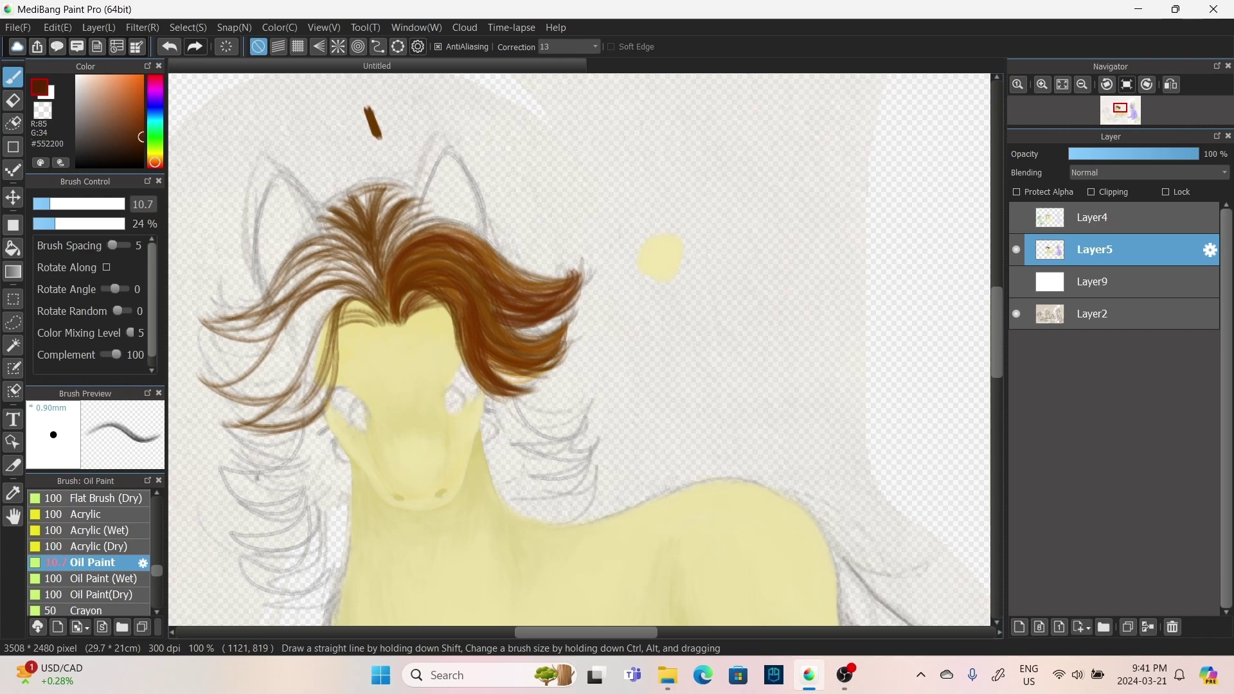
# - Blend the right-hand forelock and lower lock into smooth reddish brown using sampled tones such as #833500 at brush size 13
pyautogui.keyDown('alt'); pyautogui.click(412, 312); pyautogui.keyUp('alt')
pyautogui.scroll(2, 553, 328)
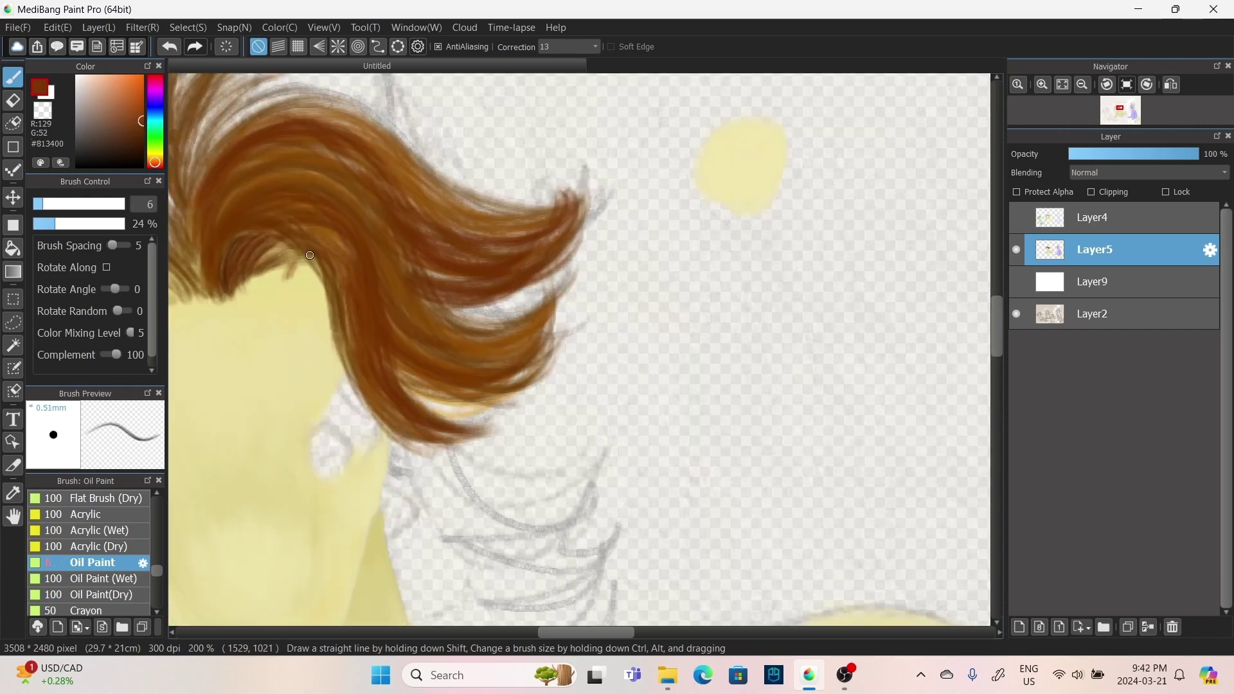
pyautogui.keyDown('alt'); pyautogui.click(276, 257); pyautogui.keyUp('alt')
pyautogui.keyDown('alt'); pyautogui.click(325, 225); pyautogui.keyUp('alt')
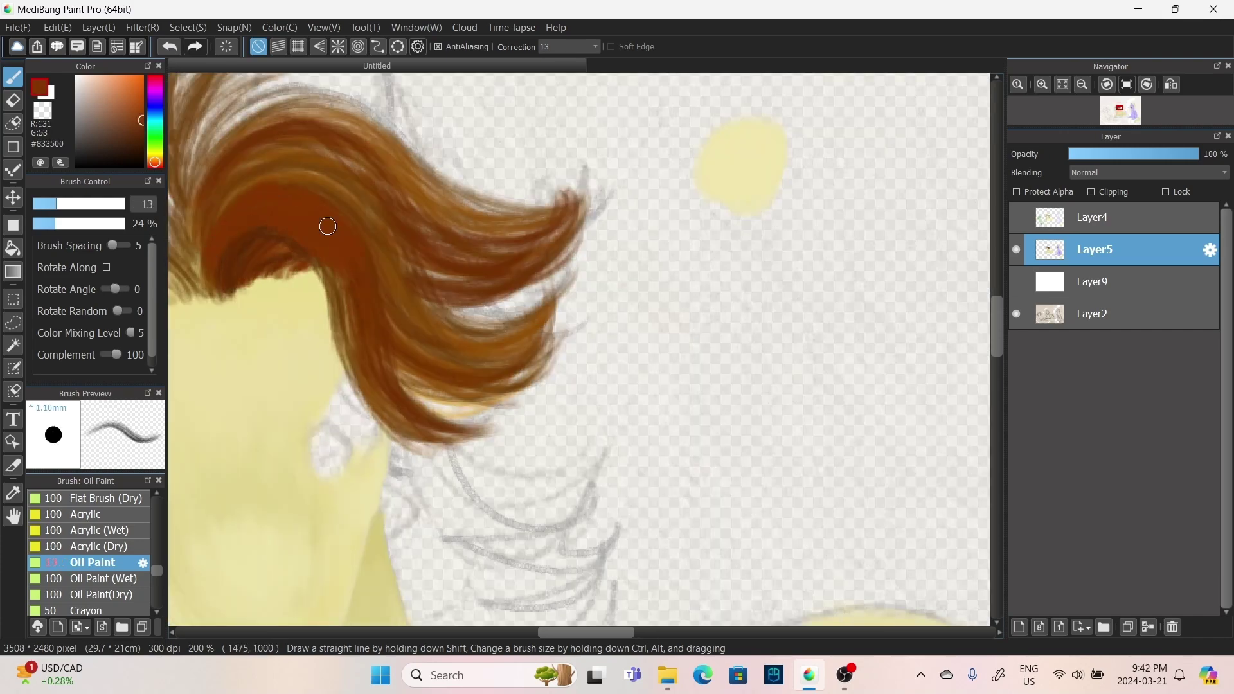
pyautogui.moveTo(328, 270); pyautogui.dragTo(450, 437)
pyautogui.moveTo(244, 154); pyautogui.dragTo(392, 244)
pyautogui.moveTo(398, 359)
pyautogui.mouseDown()
pyautogui.moveTo(463, 403)
pyautogui.moveTo(512, 378)
pyautogui.mouseUp()
pyautogui.keyDown('alt'); pyautogui.click(512, 377); pyautogui.keyUp('alt')
pyautogui.moveTo(347, 193)
pyautogui.mouseDown()
pyautogui.moveTo(214, 206)
pyautogui.moveTo(327, 221)
pyautogui.mouseUp()
pyautogui.keyDown('alt'); pyautogui.click(281, 223); pyautogui.keyUp('alt')
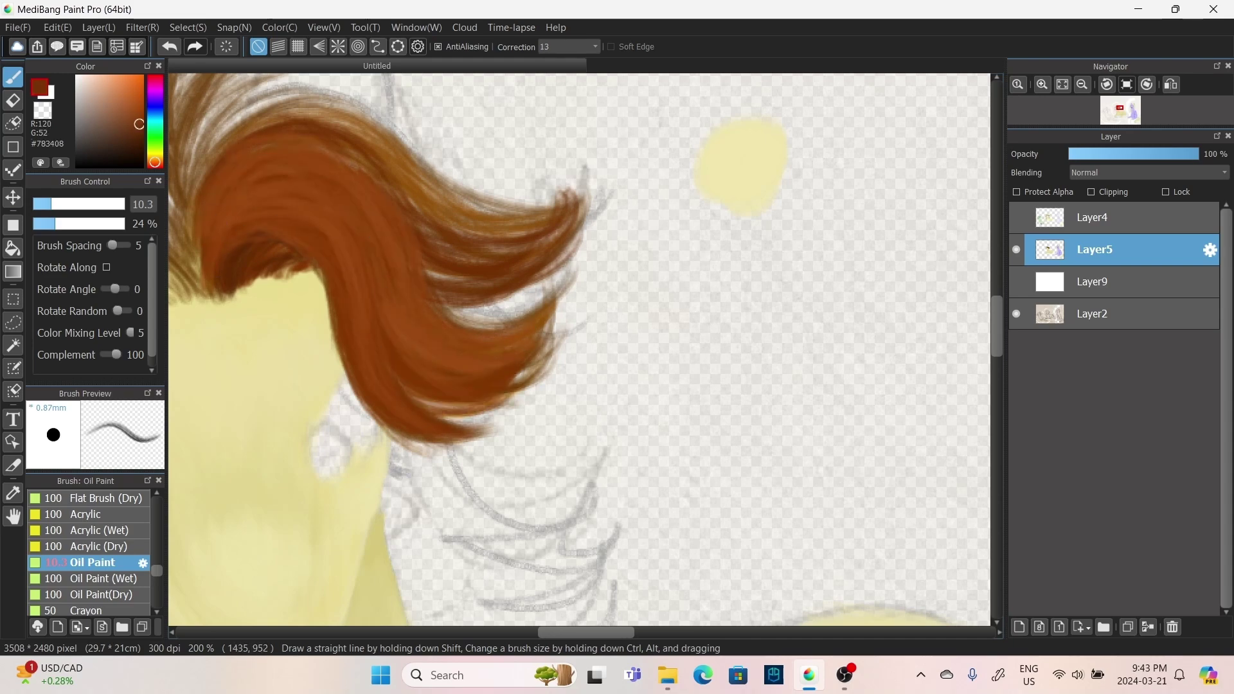
# - Blend the upper right-hand lock out to a pointed tip at brush size 10.3, and clean its edges with the transparent colour
pyautogui.moveTo(219, 212)
pyautogui.mouseDown()
pyautogui.moveTo(373, 186)
pyautogui.moveTo(579, 257)
pyautogui.mouseUp()
pyautogui.moveTo(186, 103)
pyautogui.mouseDown()
pyautogui.moveTo(257, 136)
pyautogui.moveTo(460, 139)
pyautogui.moveTo(739, 244)
pyautogui.mouseUp()
pyautogui.keyDown('alt'); pyautogui.click(450, 148); pyautogui.keyUp('alt')
pyautogui.moveTo(604, 193); pyautogui.dragTo(791, 212)
pyautogui.moveTo(637, 245); pyautogui.dragTo(758, 296)
pyautogui.moveTo(515, 154); pyautogui.dragTo(655, 230)
pyautogui.scroll(3, 709, 362)
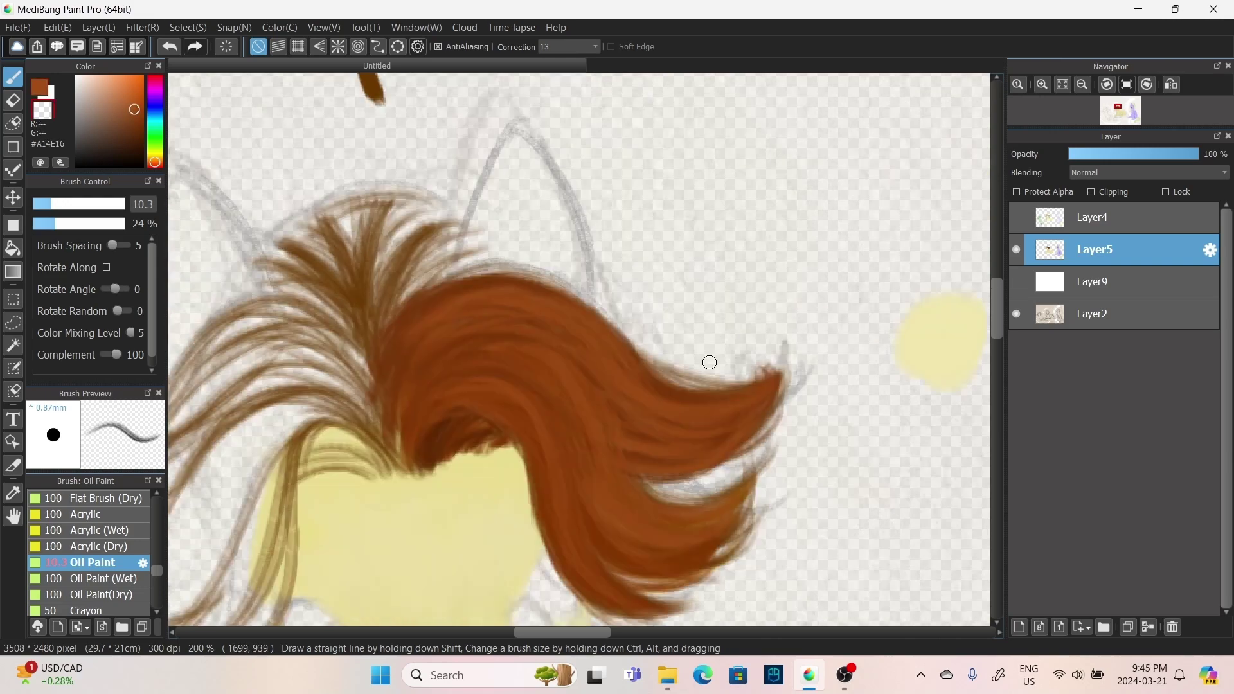
pyautogui.scroll(-1, 578, 373)
pyautogui.scroll(-1, 482, 379)
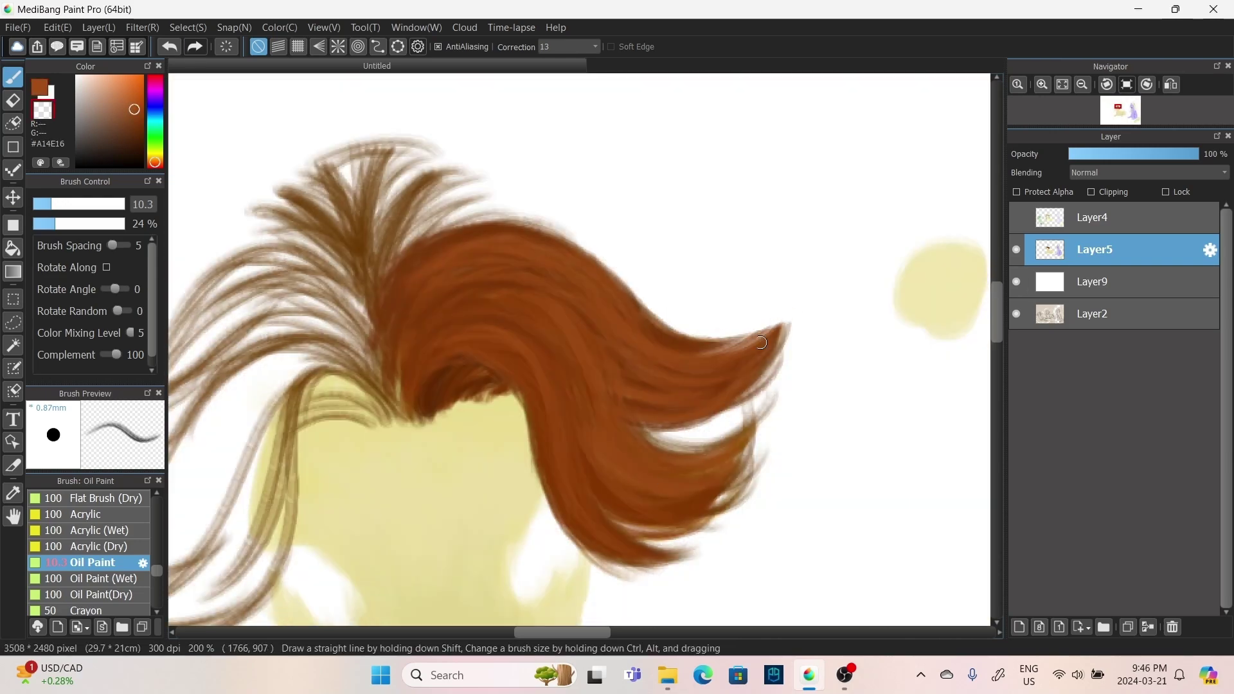
pyautogui.scroll(1, 400, 387)
# - Fill the mane's crown tuft with brown #954711 at brush size 10.3 and blend it into the right-hand lock
pyautogui.keyDown('alt'); pyautogui.click(399, 387); pyautogui.keyUp('alt')
pyautogui.moveTo(443, 206)
pyautogui.mouseDown()
pyautogui.moveTo(399, 180)
pyautogui.moveTo(334, 225)
pyautogui.moveTo(359, 156)
pyautogui.moveTo(408, 239)
pyautogui.mouseUp()
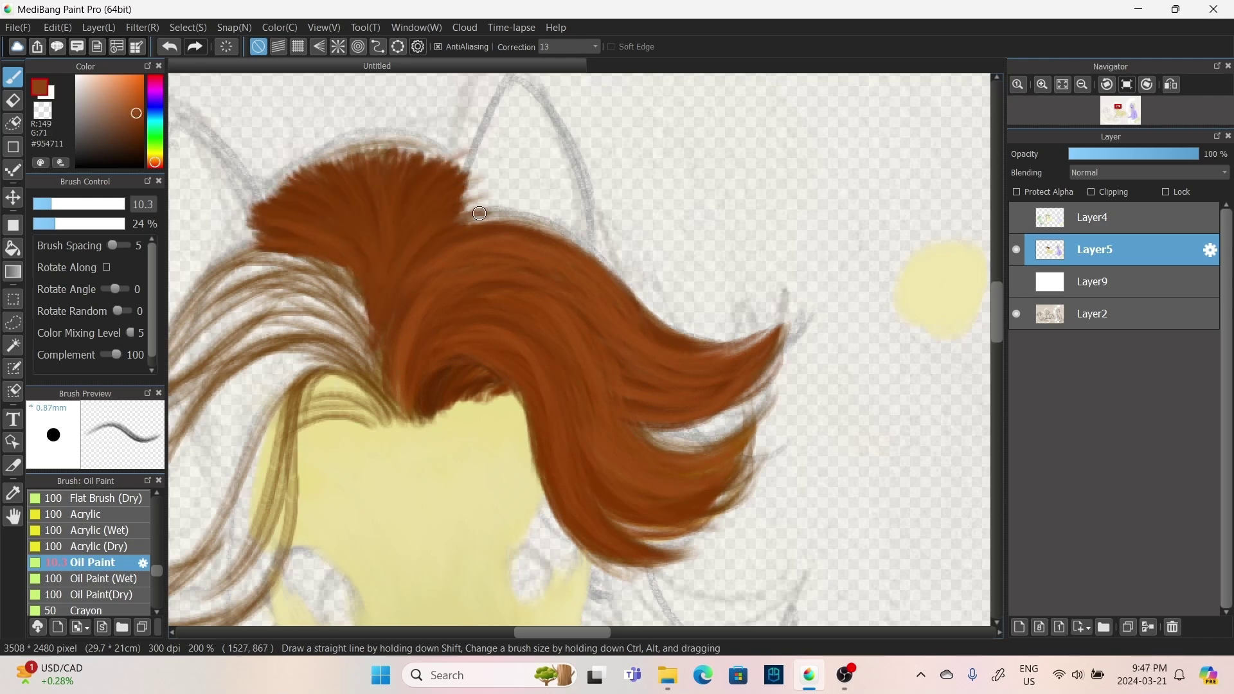
pyautogui.moveTo(323, 217)
pyautogui.mouseDown()
pyautogui.moveTo(439, 206)
pyautogui.moveTo(392, 149)
pyautogui.moveTo(339, 227)
pyautogui.mouseUp()
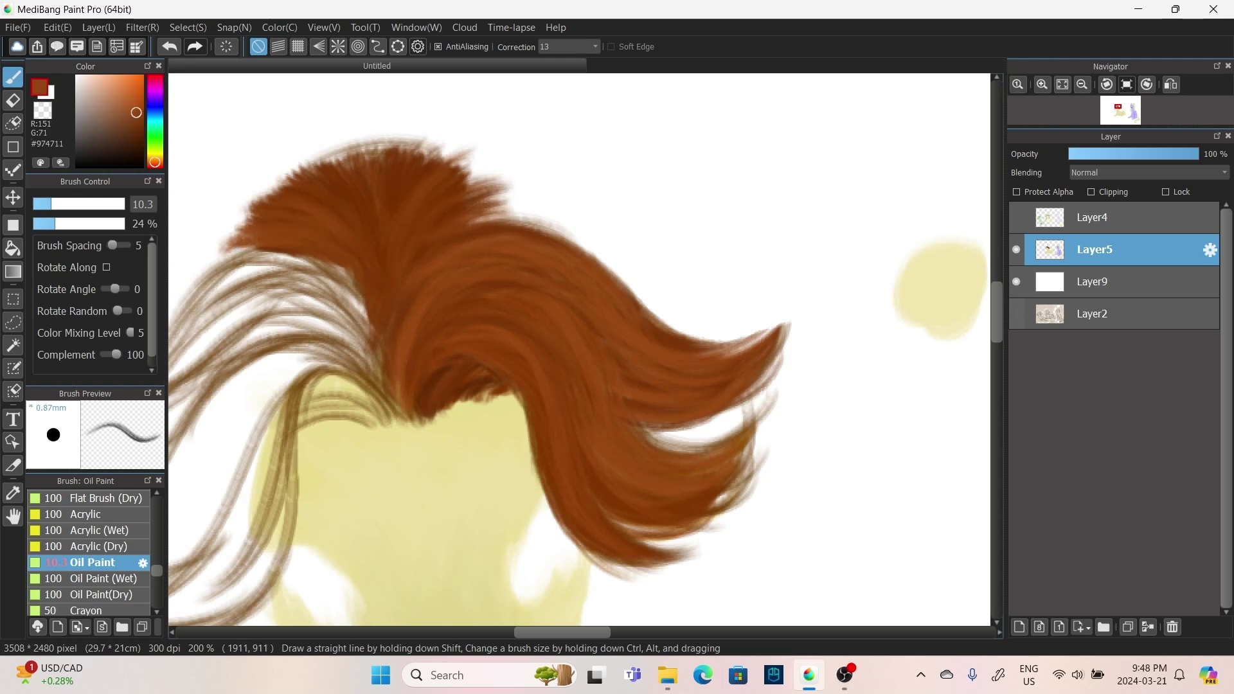
pyautogui.click(1016, 281)
pyautogui.moveTo(500, 191); pyautogui.dragTo(566, 238)
pyautogui.hscroll(-3, 579, 321)
pyautogui.moveTo(453, 212)
pyautogui.mouseDown()
pyautogui.moveTo(365, 299)
pyautogui.moveTo(528, 164)
pyautogui.moveTo(599, 185)
pyautogui.mouseUp()
pyautogui.moveTo(583, 270); pyautogui.dragTo(653, 237)
# - Fill the upper left-hand mane lock with brown #783506, and paint the hair beneath it at brush size 5.3
pyautogui.moveTo(553, 283)
pyautogui.mouseDown()
pyautogui.moveTo(218, 424)
pyautogui.moveTo(355, 409)
pyautogui.moveTo(215, 431)
pyautogui.moveTo(257, 437)
pyautogui.mouseUp()
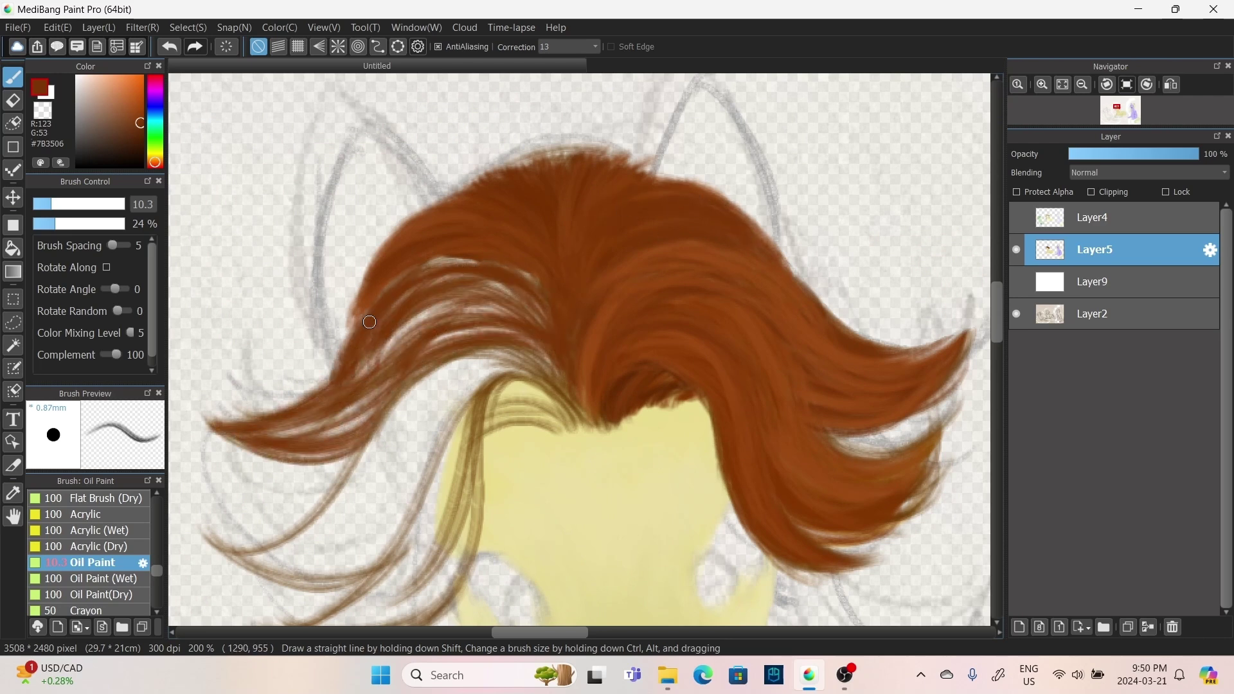
pyautogui.moveTo(494, 254); pyautogui.dragTo(290, 412)
pyautogui.moveTo(405, 386); pyautogui.dragTo(231, 453)
pyautogui.moveTo(585, 314); pyautogui.dragTo(399, 383)
pyautogui.moveTo(521, 301); pyautogui.dragTo(264, 430)
pyautogui.moveTo(566, 283); pyautogui.dragTo(257, 453)
pyautogui.moveTo(355, 393)
pyautogui.mouseDown()
pyautogui.moveTo(452, 295)
pyautogui.moveTo(493, 322)
pyautogui.mouseUp()
pyautogui.moveTo(562, 389)
pyautogui.mouseDown()
pyautogui.moveTo(482, 432)
pyautogui.moveTo(493, 365)
pyautogui.moveTo(545, 396)
pyautogui.mouseUp()
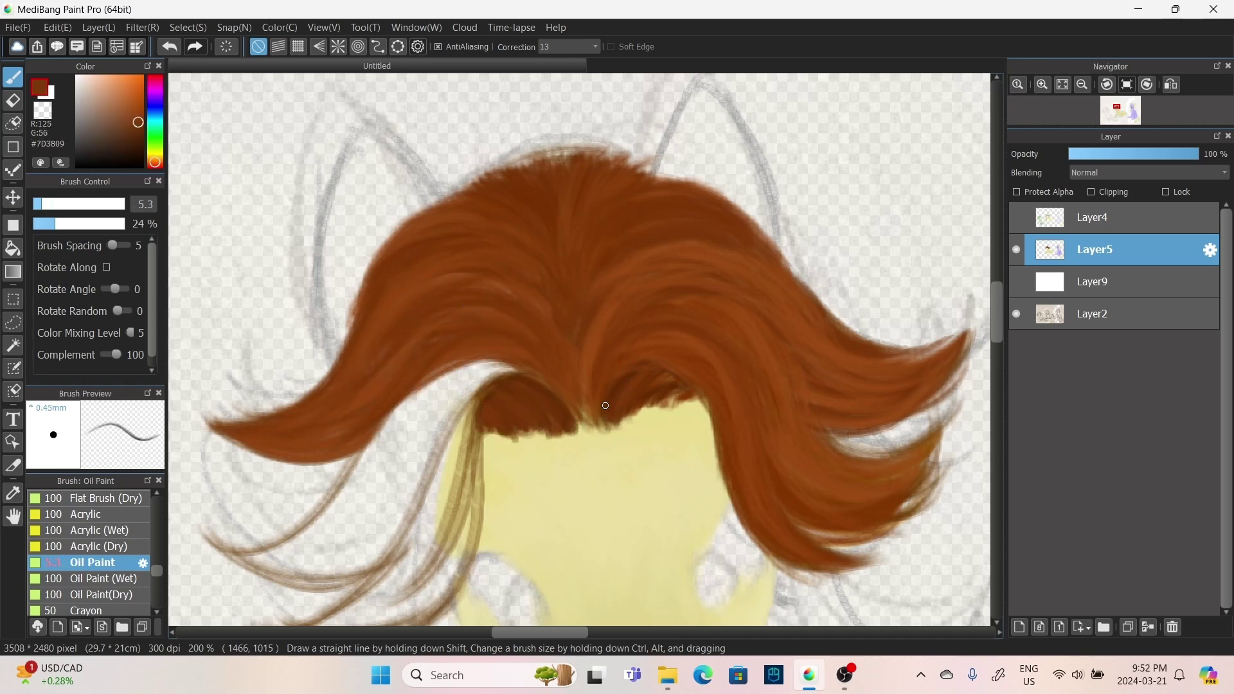
# - Sketch the lower left-hand mane locks with reddish-brown strands at brush size 5.3, following the scan out to their pointed tips
pyautogui.moveTo(490, 426)
pyautogui.mouseDown()
pyautogui.moveTo(481, 451)
pyautogui.moveTo(450, 392)
pyautogui.mouseUp()
pyautogui.moveTo(405, 412); pyautogui.dragTo(494, 366)
pyautogui.scroll(-3, 494, 366)
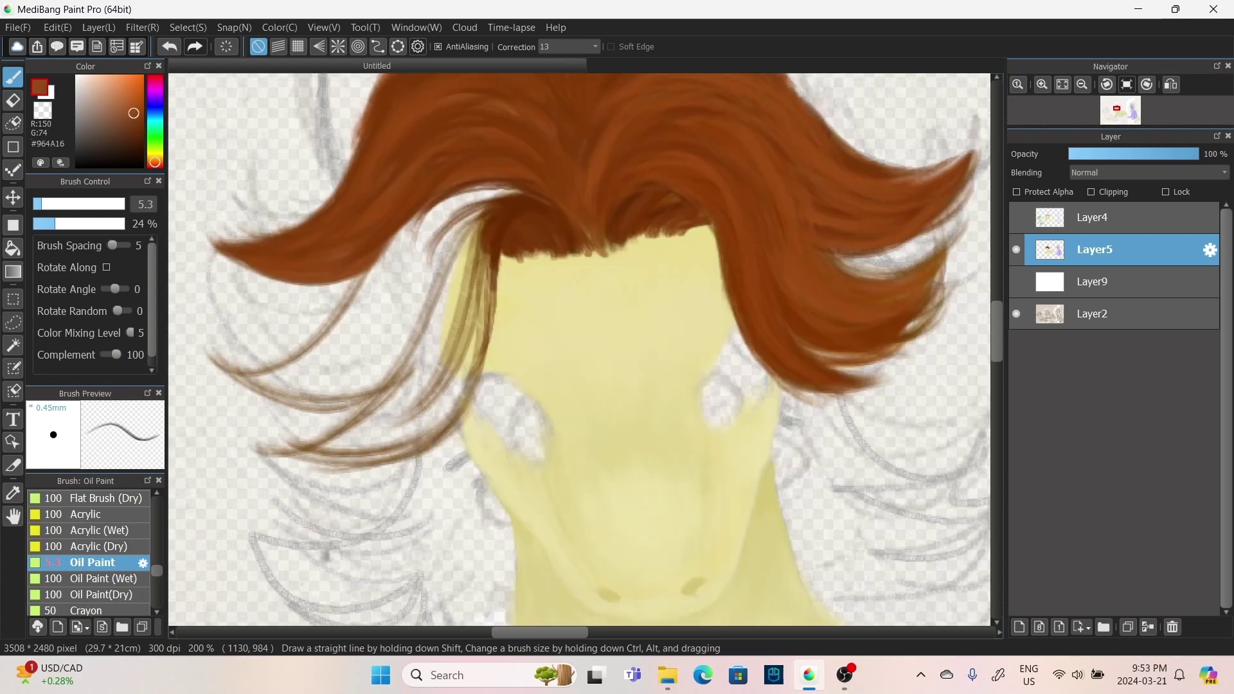
pyautogui.moveTo(514, 296)
pyautogui.mouseDown()
pyautogui.moveTo(529, 212)
pyautogui.moveTo(443, 196)
pyautogui.moveTo(308, 380)
pyautogui.mouseUp()
pyautogui.moveTo(405, 360); pyautogui.dragTo(218, 405)
# - Show the white backing on Layer9, and fill and blend the lower left-hand mane locks with reddish browns such as #8B3D09 at brush size 14
pyautogui.click(1016, 281)
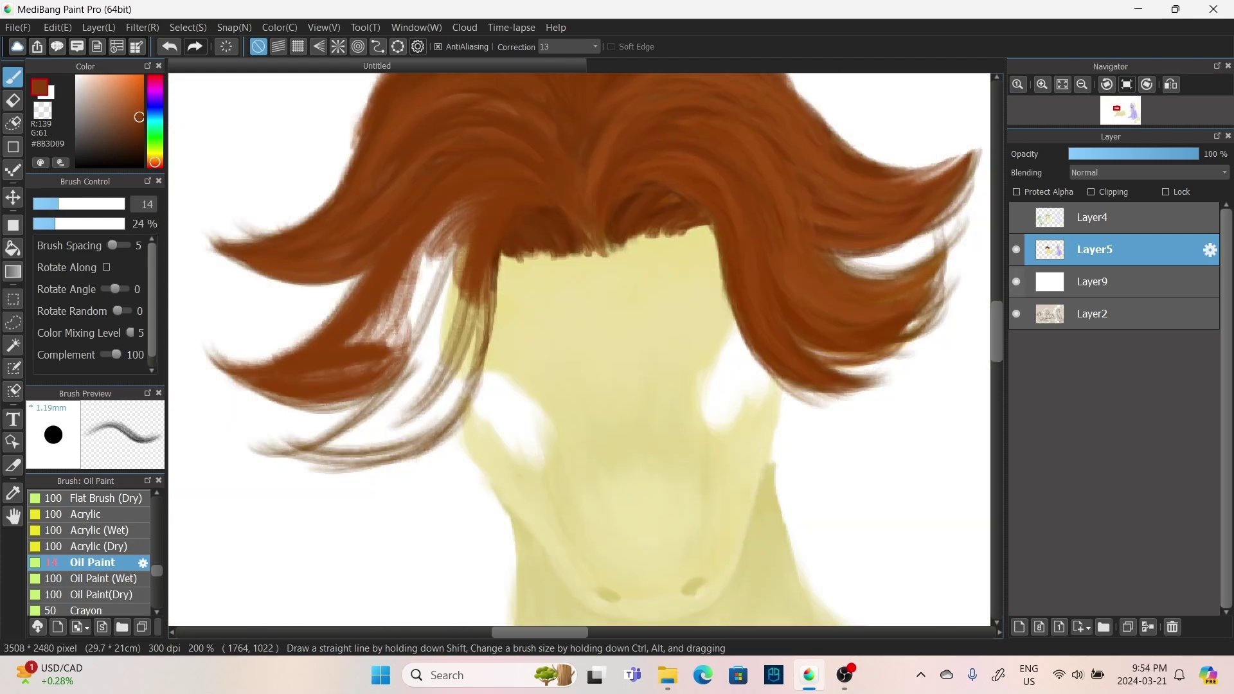
pyautogui.moveTo(476, 206); pyautogui.dragTo(360, 360)
pyautogui.moveTo(482, 290)
pyautogui.mouseDown()
pyautogui.moveTo(309, 456)
pyautogui.moveTo(425, 436)
pyautogui.mouseUp()
pyautogui.hotkey('ctrl', 'z')
pyautogui.moveTo(479, 328); pyautogui.dragTo(367, 441)
pyautogui.moveTo(453, 229)
pyautogui.mouseDown()
pyautogui.moveTo(315, 379)
pyautogui.moveTo(405, 342)
pyautogui.mouseUp()
pyautogui.moveTo(311, 376); pyautogui.dragTo(247, 384)
pyautogui.moveTo(460, 295)
pyautogui.mouseDown()
pyautogui.moveTo(340, 405)
pyautogui.moveTo(325, 446)
pyautogui.mouseUp()
pyautogui.moveTo(476, 222); pyautogui.dragTo(302, 458)
pyautogui.moveTo(407, 335); pyautogui.dragTo(317, 438)
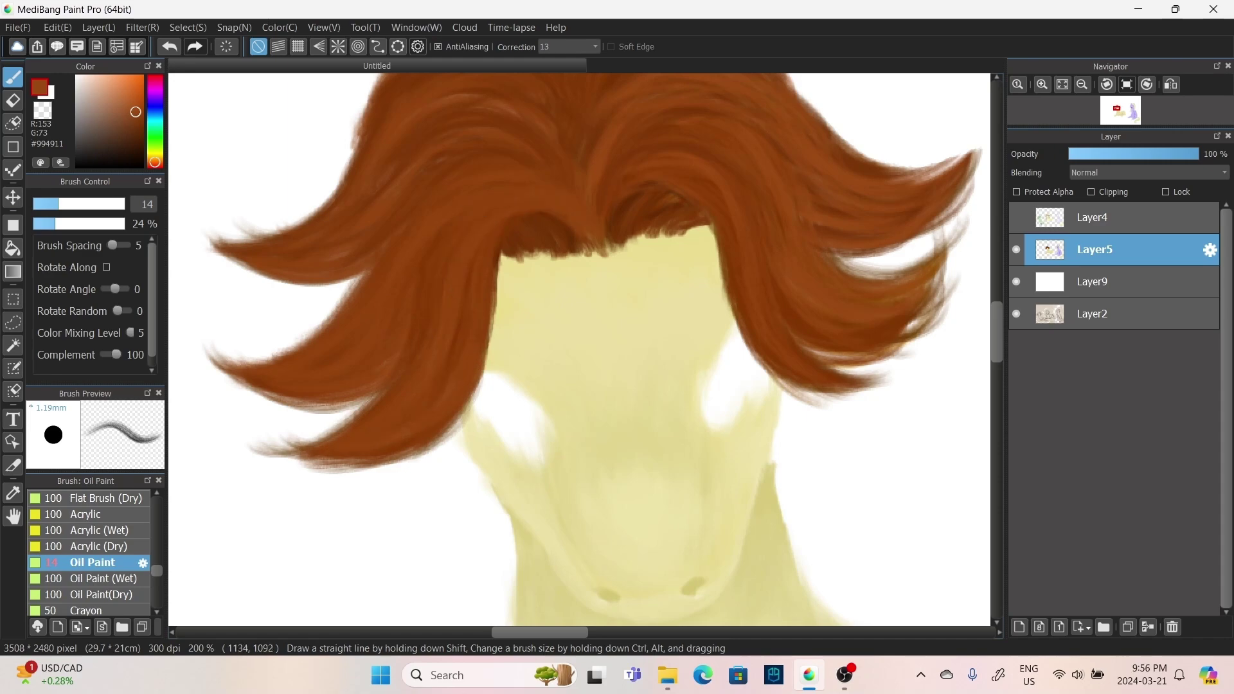
# - On a new layer above the body with the backing hidden, paint the whites of both eyes in light grey #E0E0E0 at brush size 7.3
pyautogui.press('[')
pyautogui.scroll(3, 481, 216)
pyautogui.scroll(2, 620, 186)
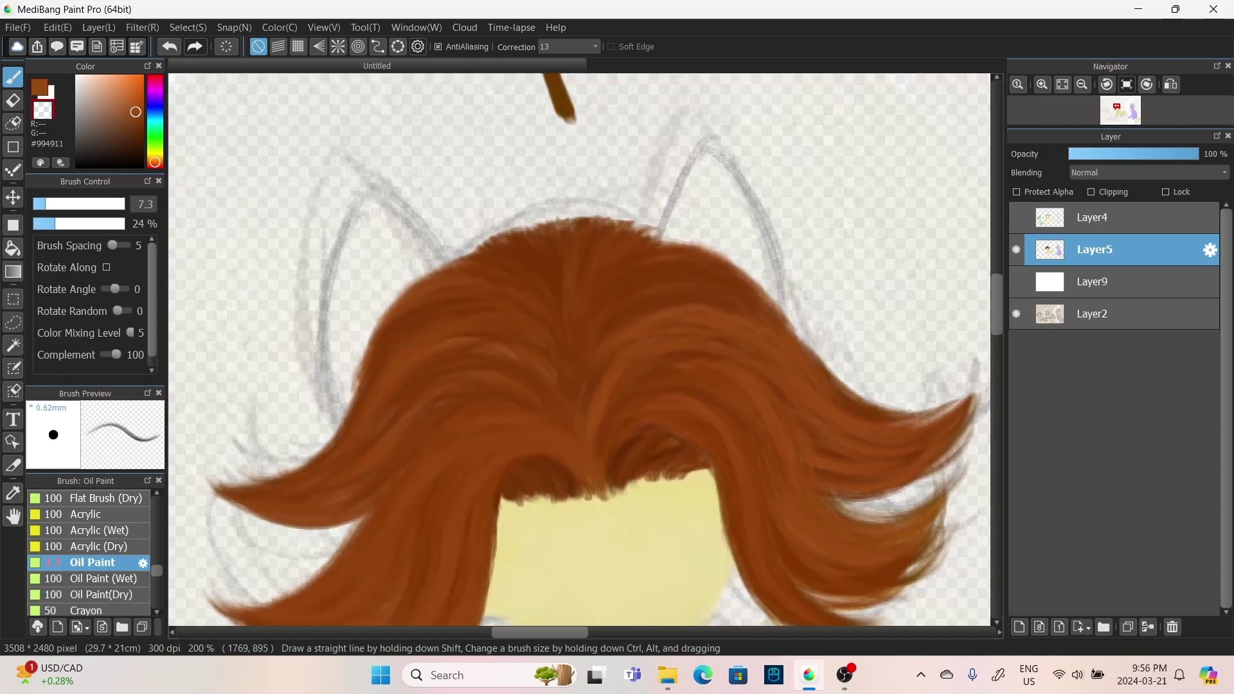
pyautogui.scroll(-10, 620, 186)
pyautogui.hotkey('ctrl', 'shift', 'n')
pyautogui.scroll(2, 678, 137)
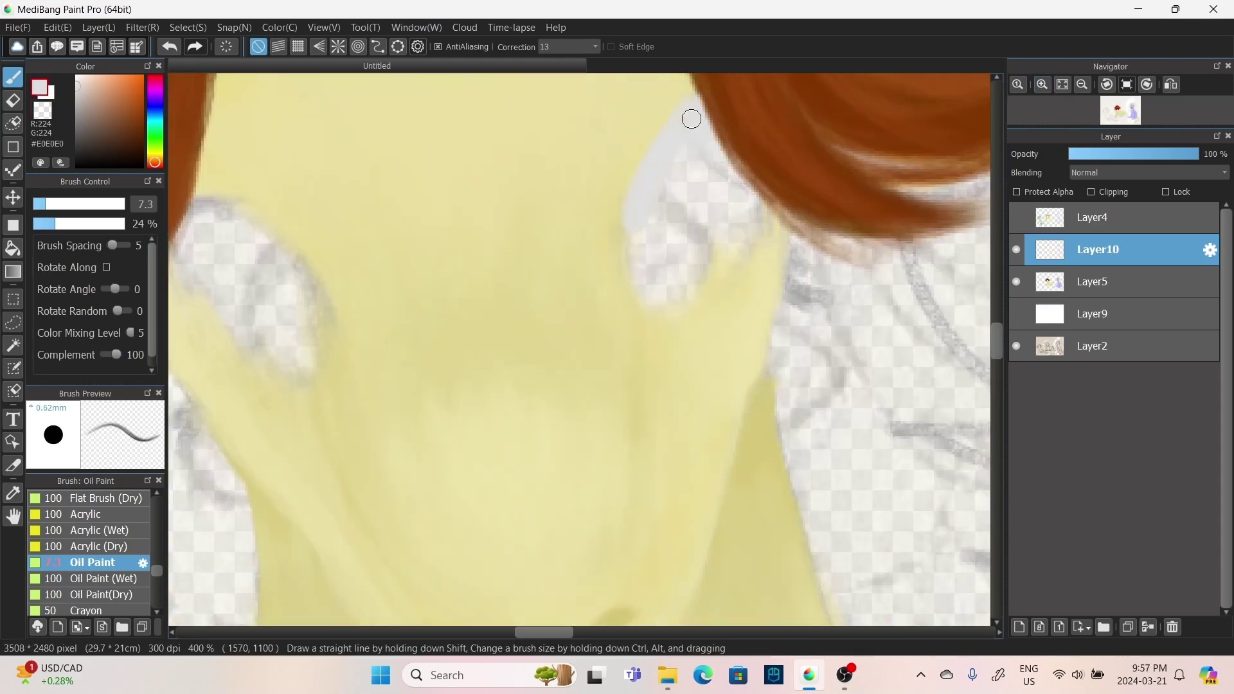
pyautogui.scroll(-1, 547, 622)
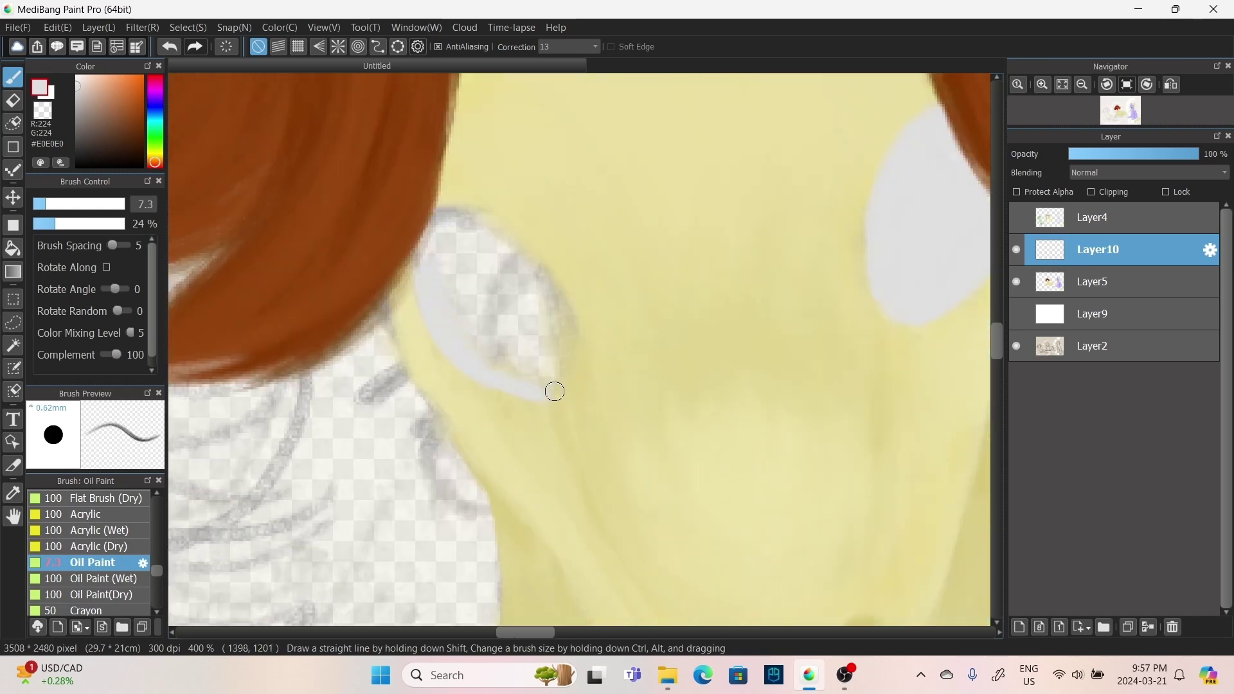
pyautogui.moveTo(554, 389); pyautogui.dragTo(520, 276)
pyautogui.hscroll(-1, 501, 288)
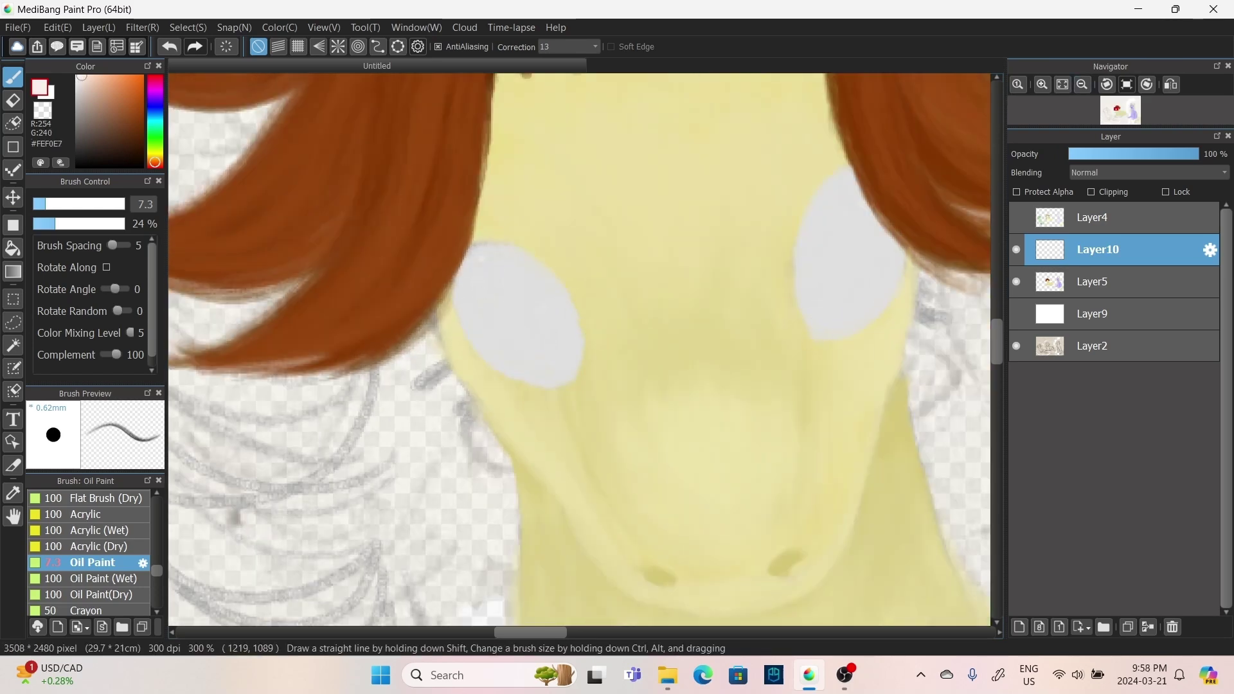
pyautogui.keyDown('alt'); pyautogui.click(514, 321); pyautogui.keyUp('alt')
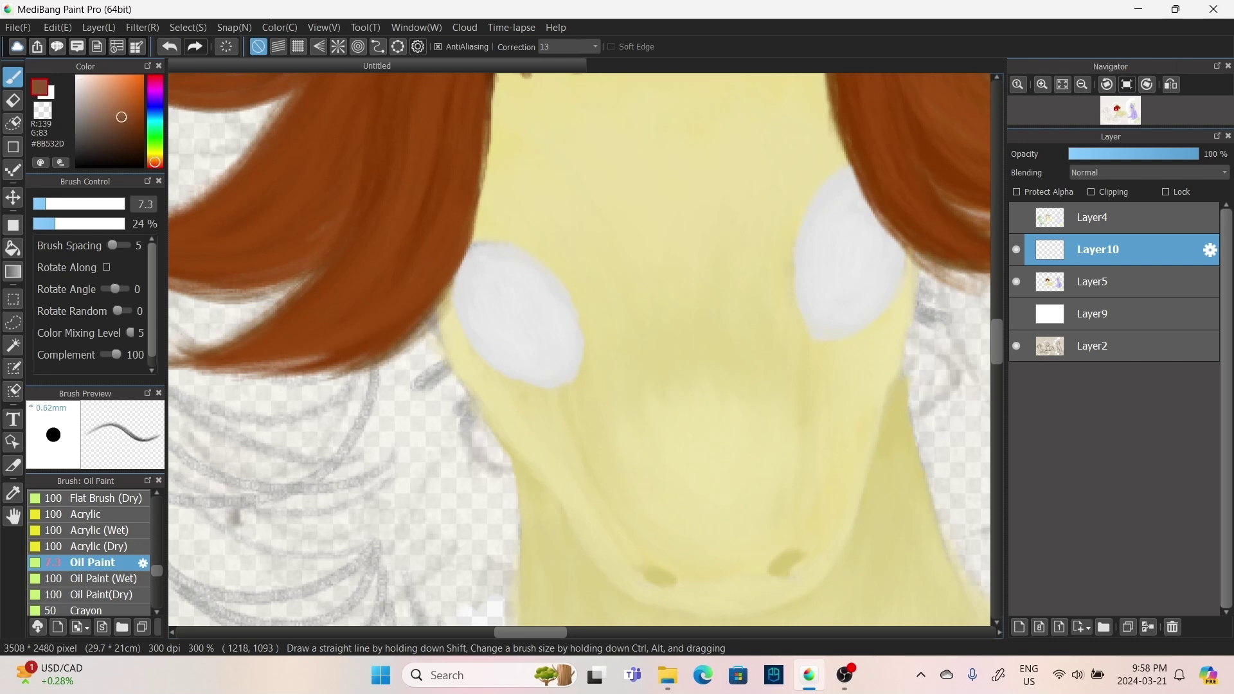
pyautogui.scroll(3, 90, 553)
pyautogui.click(97, 545)
pyautogui.moveTo(452, 303); pyautogui.dragTo(470, 336)
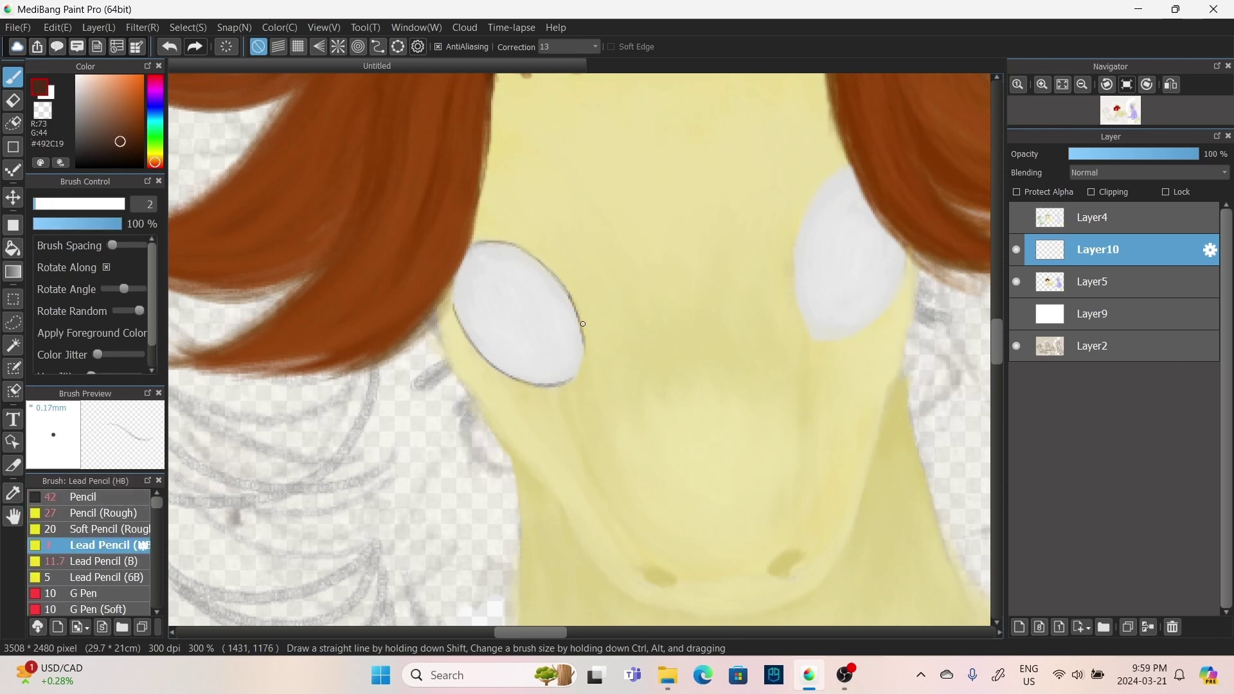
pyautogui.hotkey('ctrl', 'z')
pyautogui.hotkey('ctrl', 'z')
# - Add a new layer above the eye whites, then fill both irises on Layer10 with green #528D33 at brush size 5.7 and shade darker green pupils
pyautogui.hotkey('ctrl', 'shift', 'n')
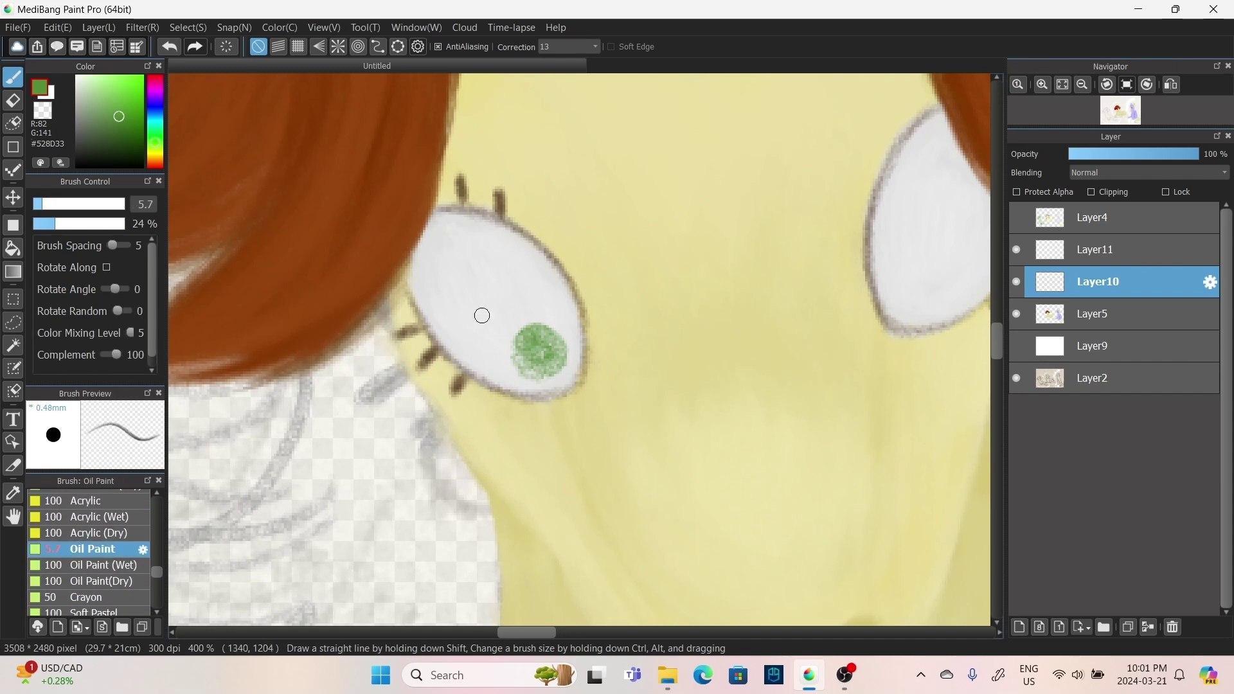
pyautogui.moveTo(482, 316)
pyautogui.mouseDown()
pyautogui.moveTo(553, 366)
pyautogui.moveTo(565, 360)
pyautogui.mouseUp()
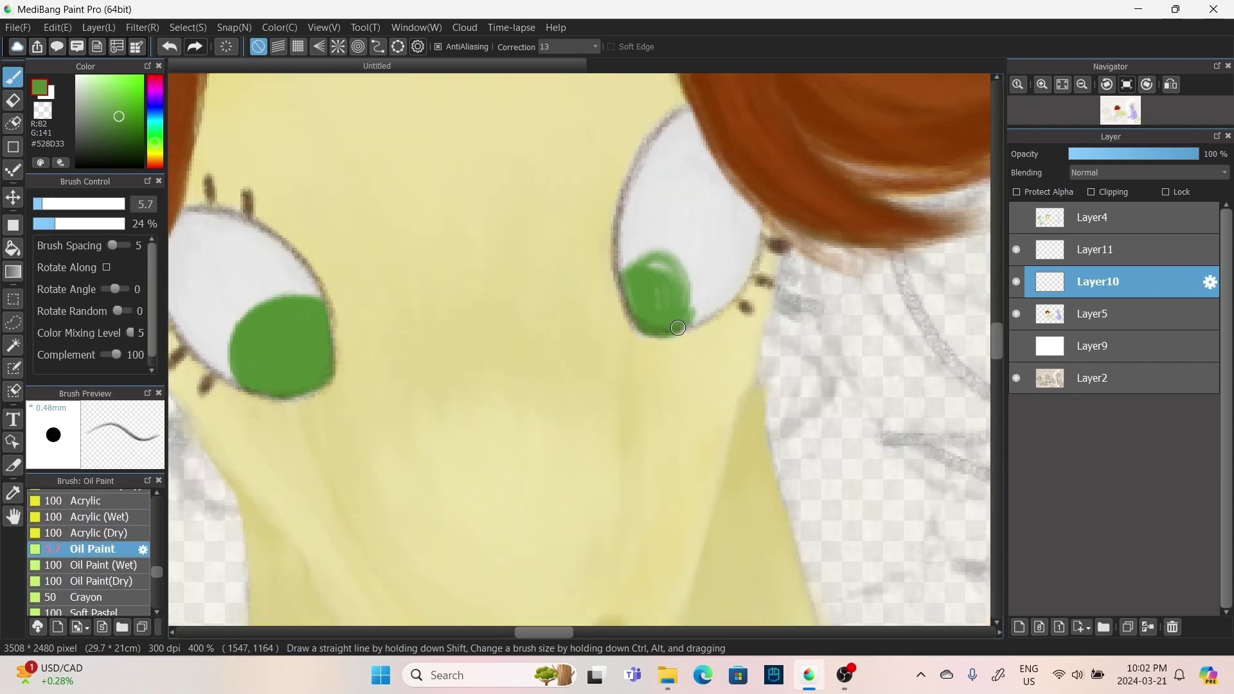
pyautogui.moveTo(677, 328)
pyautogui.mouseDown()
pyautogui.moveTo(689, 250)
pyautogui.moveTo(656, 248)
pyautogui.mouseUp()
pyautogui.click(141, 132)
pyautogui.moveTo(308, 350)
pyautogui.mouseDown()
pyautogui.moveTo(275, 386)
pyautogui.moveTo(289, 392)
pyautogui.mouseUp()
pyautogui.moveTo(675, 315); pyautogui.dragTo(642, 282)
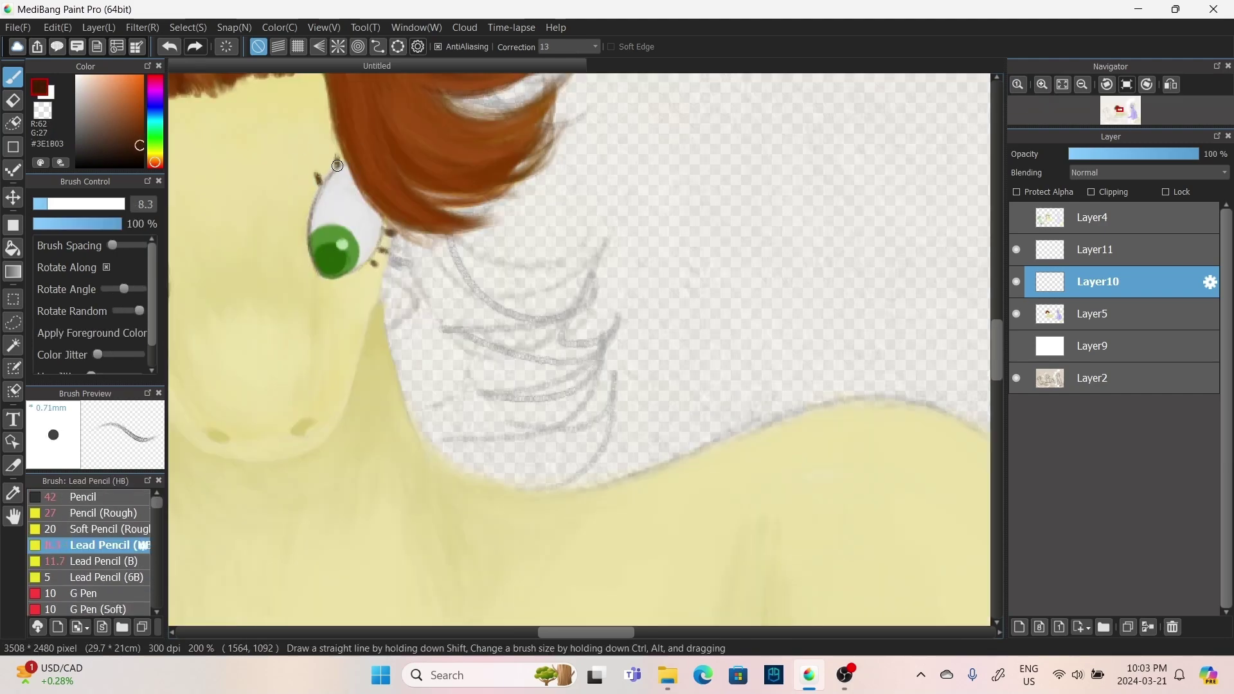
# - Add dark brown #3E1B03 lashes around the eyes with Lead Pencil (HB) at brush size 8.3
pyautogui.moveTo(546, 631); pyautogui.dragTo(511, 632)
pyautogui.moveTo(370, 267); pyautogui.dragTo(395, 309)
pyautogui.moveTo(395, 212); pyautogui.dragTo(408, 217)
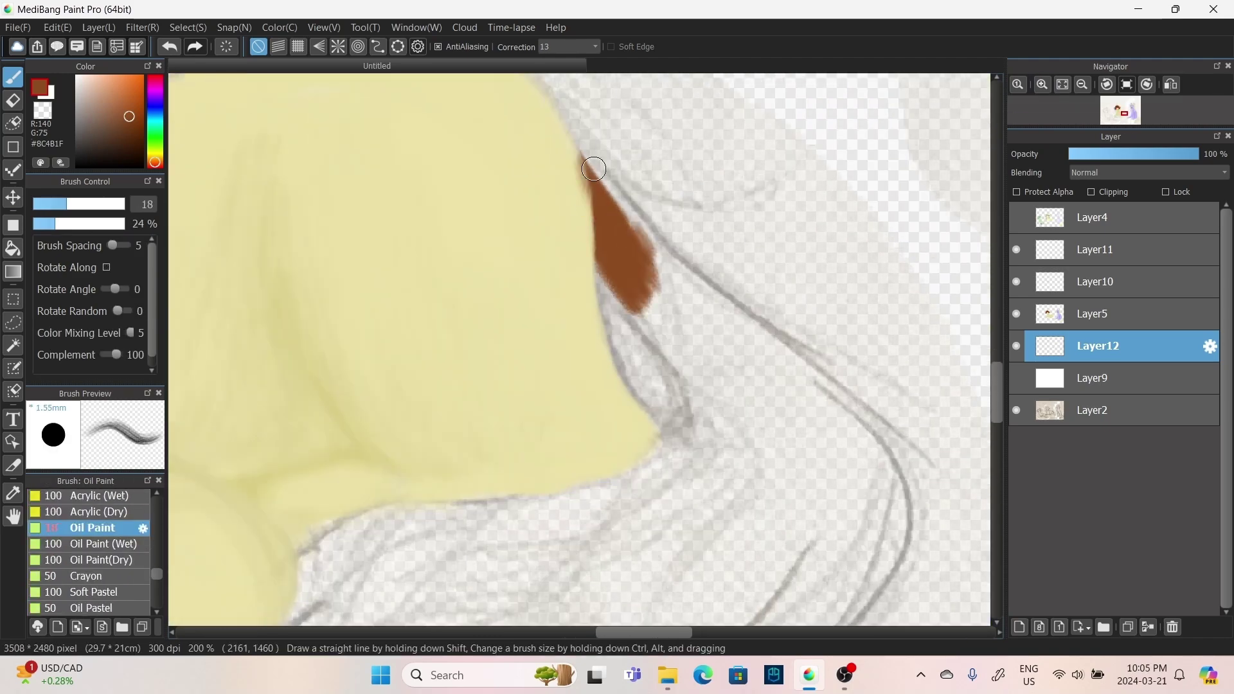
# - Paint the base of the tail in brown #8C4B1F at brush size 18 on Layer12, and touch up the rump's edge with #EDE3A9 on Layer5
pyautogui.moveTo(593, 169)
pyautogui.mouseDown()
pyautogui.moveTo(694, 413)
pyautogui.moveTo(649, 212)
pyautogui.mouseUp()
pyautogui.keyDown('alt'); pyautogui.click(444, 201); pyautogui.keyUp('alt')
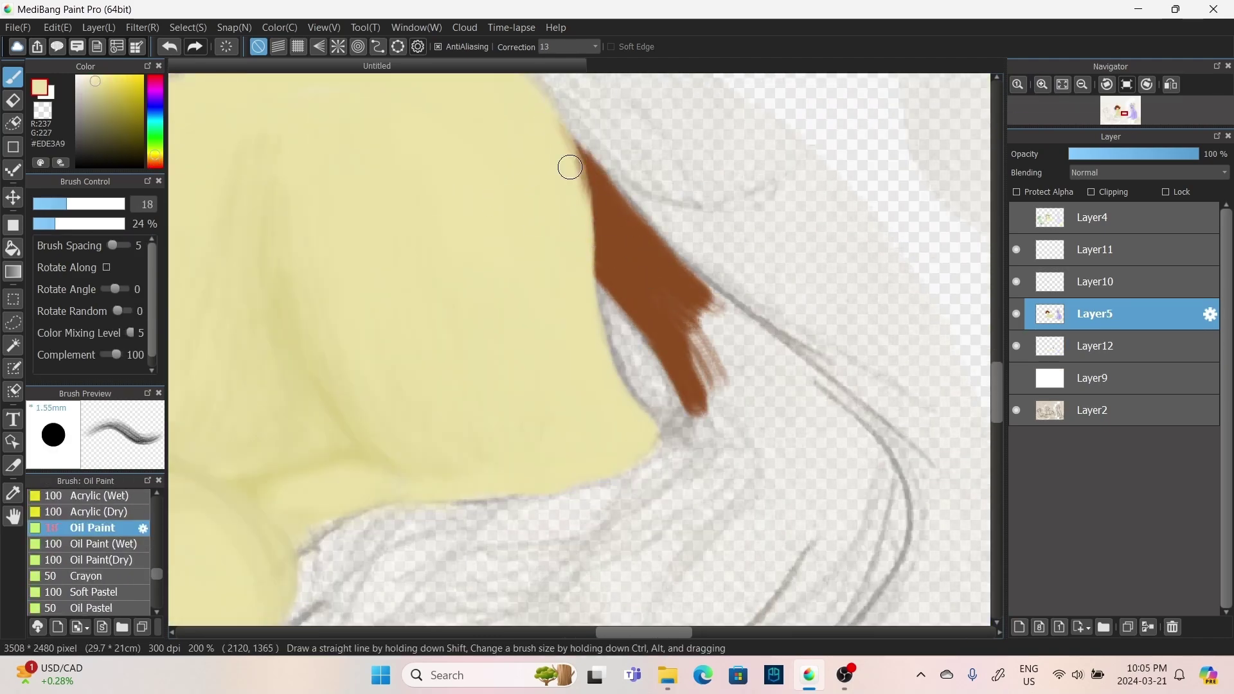
pyautogui.scroll(3, 568, 169)
pyautogui.keyDown('alt'); pyautogui.click(612, 408); pyautogui.keyUp('alt')
pyautogui.keyDown('alt'); pyautogui.click(681, 389); pyautogui.keyUp('alt')
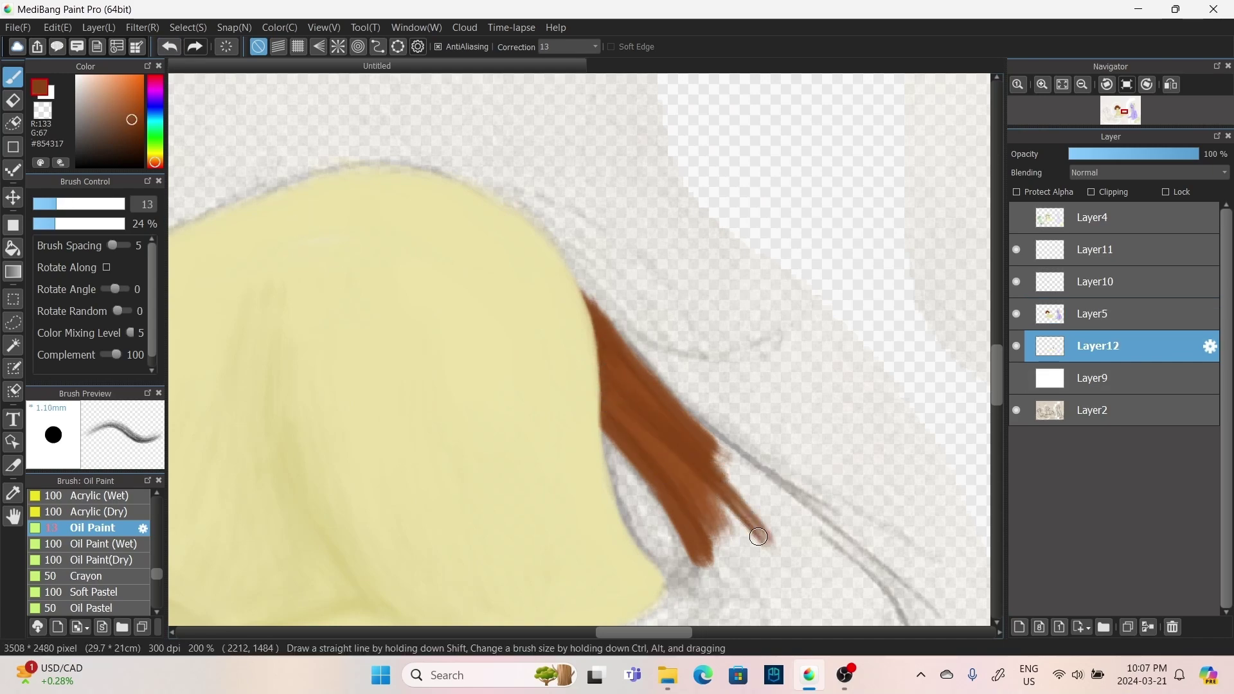
# - Extend the tail around the rump and beneath the haunch to the hind hoof in brown #854317 at brush size 13
pyautogui.keyDown('alt'); pyautogui.click(607, 355); pyautogui.keyUp('alt')
pyautogui.scroll(-3, 600, 386)
pyautogui.moveTo(600, 422)
pyautogui.mouseDown()
pyautogui.moveTo(762, 268)
pyautogui.moveTo(665, 288)
pyautogui.mouseUp()
pyautogui.moveTo(894, 212); pyautogui.dragTo(575, 312)
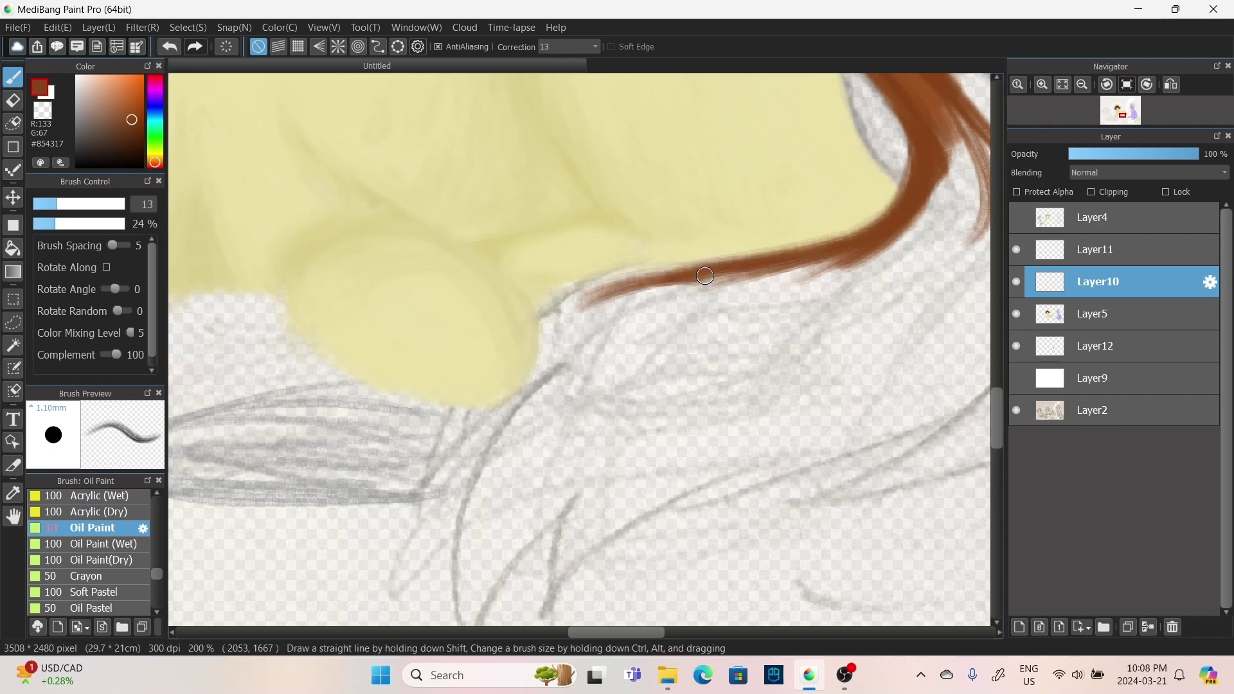
pyautogui.moveTo(794, 254); pyautogui.dragTo(554, 318)
pyautogui.moveTo(428, 474); pyautogui.dragTo(633, 322)
pyautogui.keyDown('alt'); pyautogui.click(480, 386); pyautogui.keyUp('alt')
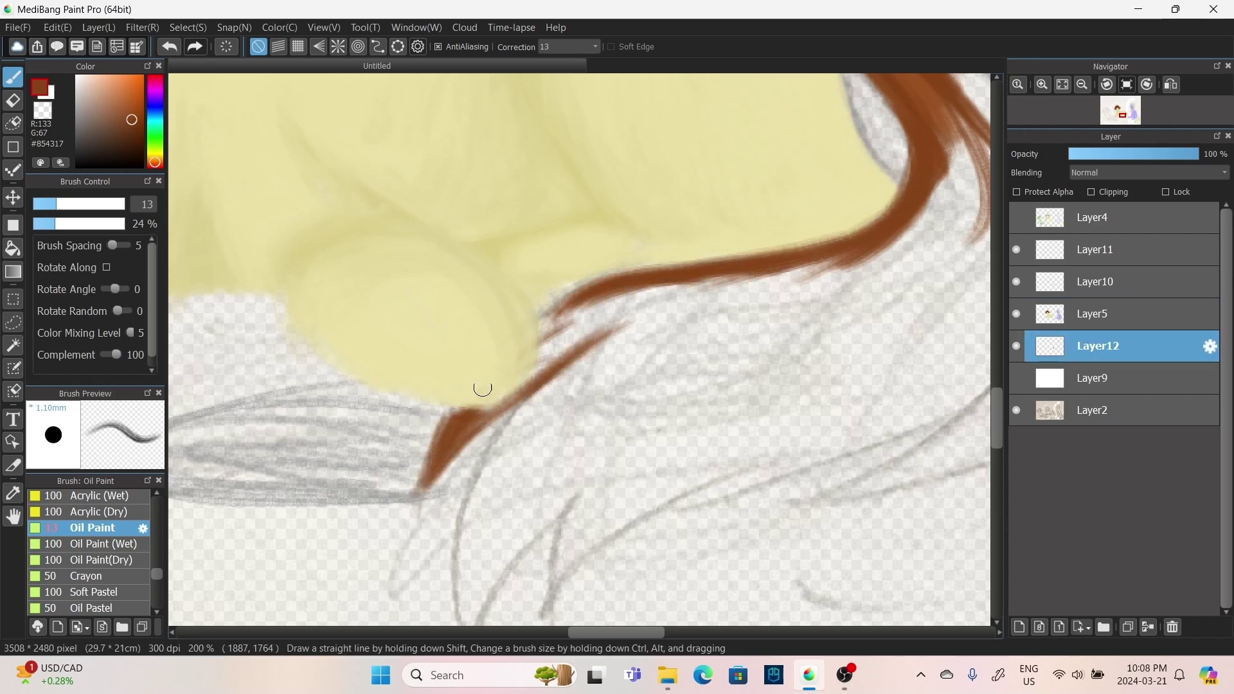
# - Thicken the tail's upper band beneath the haunch and paint its first two tapered tips below the hind hoof in brown #854317
pyautogui.moveTo(476, 431); pyautogui.dragTo(649, 290)
pyautogui.moveTo(418, 507); pyautogui.dragTo(495, 401)
pyautogui.moveTo(720, 283); pyautogui.dragTo(601, 345)
pyautogui.moveTo(892, 243); pyautogui.dragTo(610, 329)
pyautogui.moveTo(951, 148)
pyautogui.mouseDown()
pyautogui.moveTo(614, 340)
pyautogui.moveTo(451, 270)
pyautogui.moveTo(347, 534)
pyautogui.mouseUp()
pyautogui.scroll(-3, 578, 347)
pyautogui.keyDown('alt'); pyautogui.click(451, 270); pyautogui.keyUp('alt')
pyautogui.moveTo(411, 302); pyautogui.dragTo(341, 494)
pyautogui.keyDown('alt'); pyautogui.click(386, 334); pyautogui.keyUp('alt')
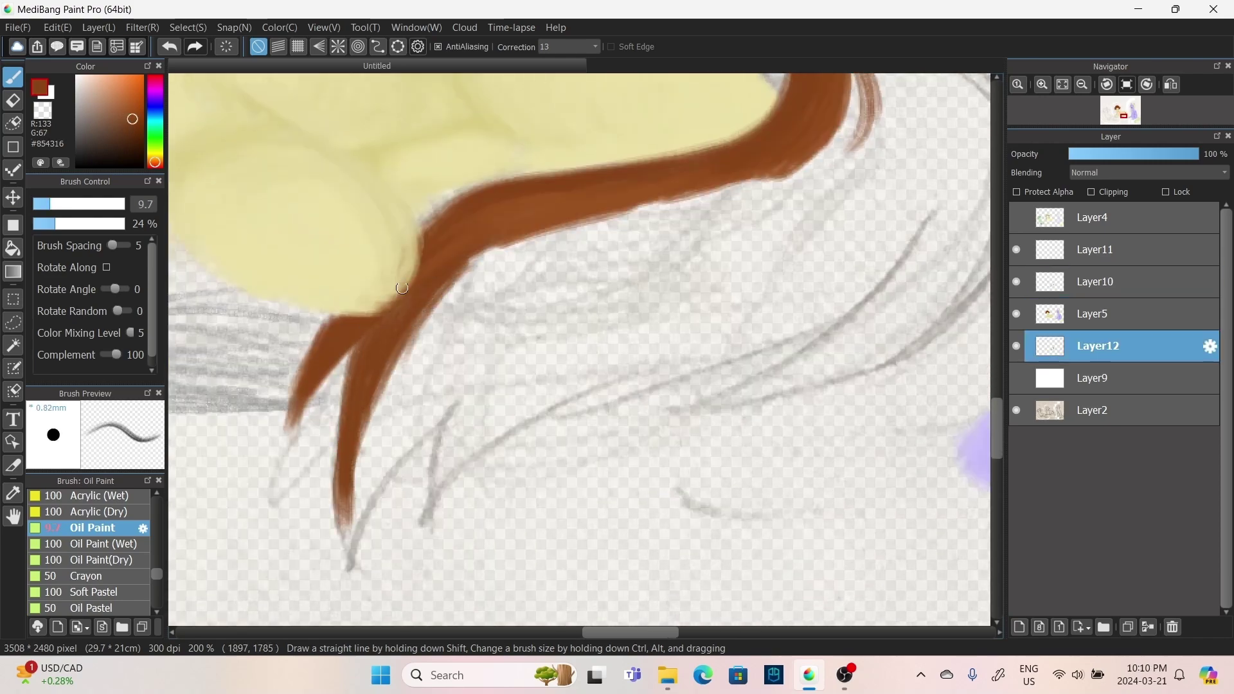
# - Widen the tail over the end of the hind leg and blend it with sampled brown #864518 at brush size 9.7
pyautogui.moveTo(572, 225); pyautogui.dragTo(392, 398)
pyautogui.moveTo(514, 232); pyautogui.dragTo(437, 295)
pyautogui.keyDown('alt'); pyautogui.click(437, 223); pyautogui.keyUp('alt')
pyautogui.moveTo(437, 222); pyautogui.dragTo(334, 318)
pyautogui.moveTo(527, 184); pyautogui.dragTo(410, 242)
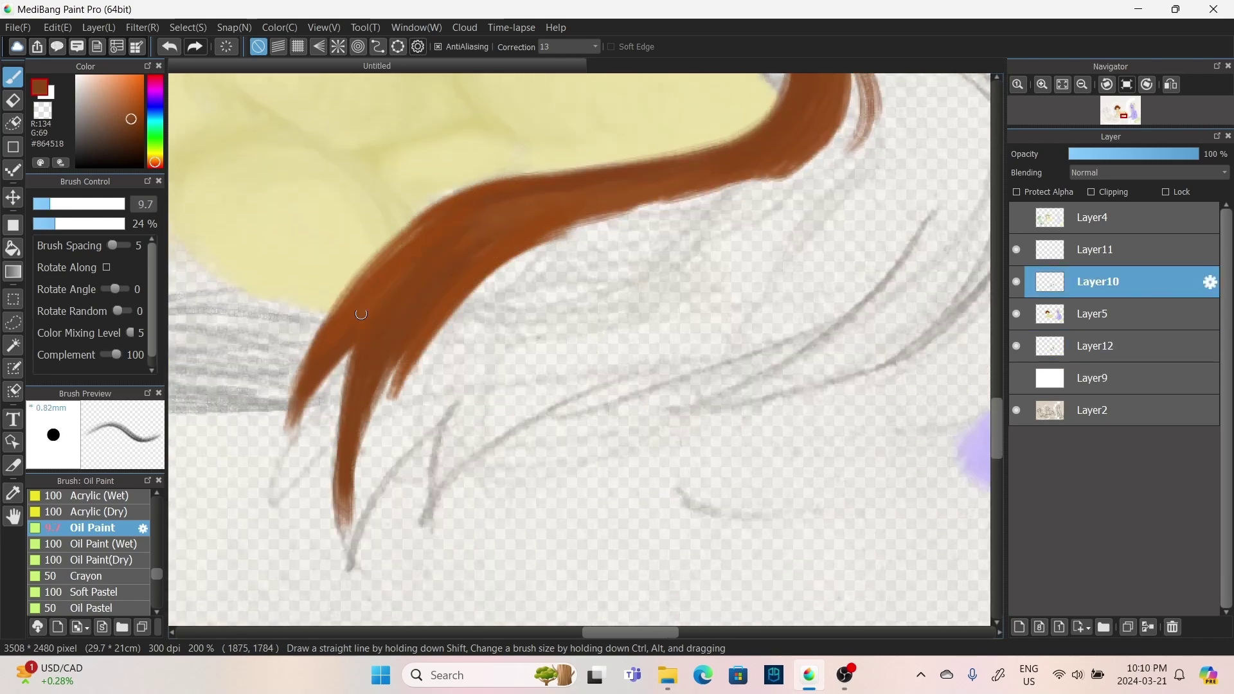
pyautogui.moveTo(360, 313); pyautogui.dragTo(456, 205)
# - Outline the tail's lower strands on Layer10 in brown #864518 at brush size 9.7, sweeping from the outer curve to the pointed tips
pyautogui.moveTo(757, 124); pyautogui.dragTo(385, 449)
pyautogui.moveTo(694, 225); pyautogui.dragTo(334, 569)
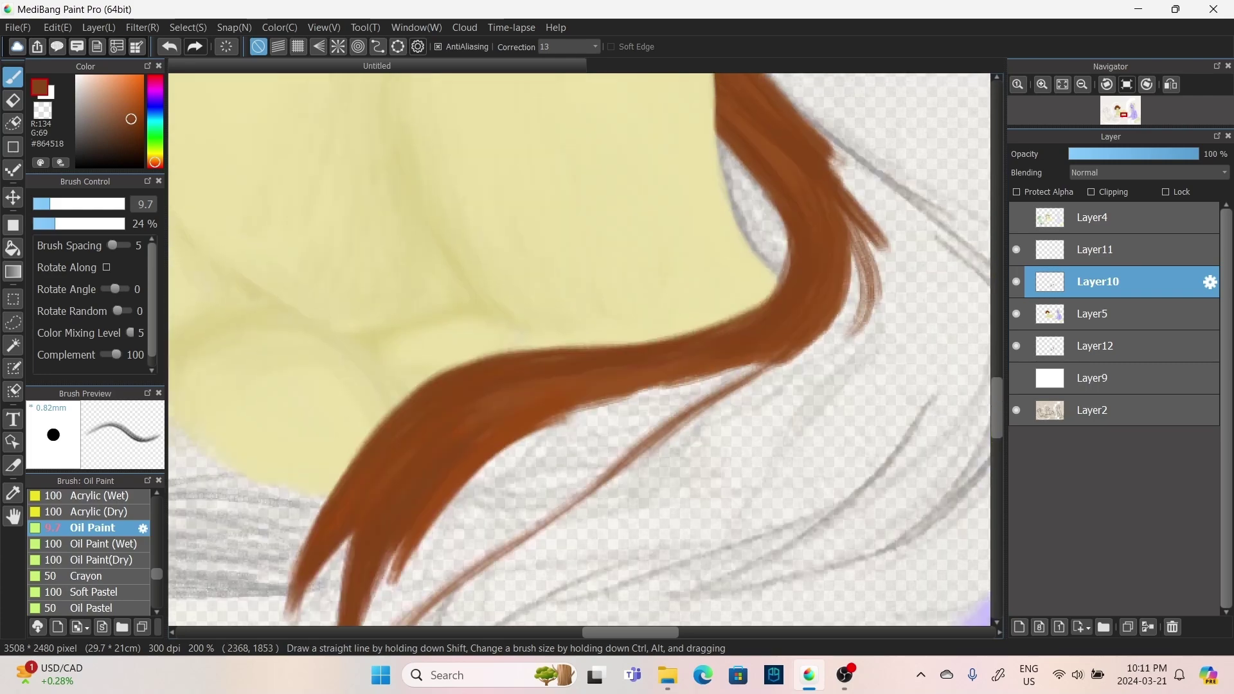
pyautogui.scroll(1, 578, 347)
pyautogui.moveTo(925, 257); pyautogui.dragTo(417, 572)
pyautogui.moveTo(951, 218); pyautogui.dragTo(546, 450)
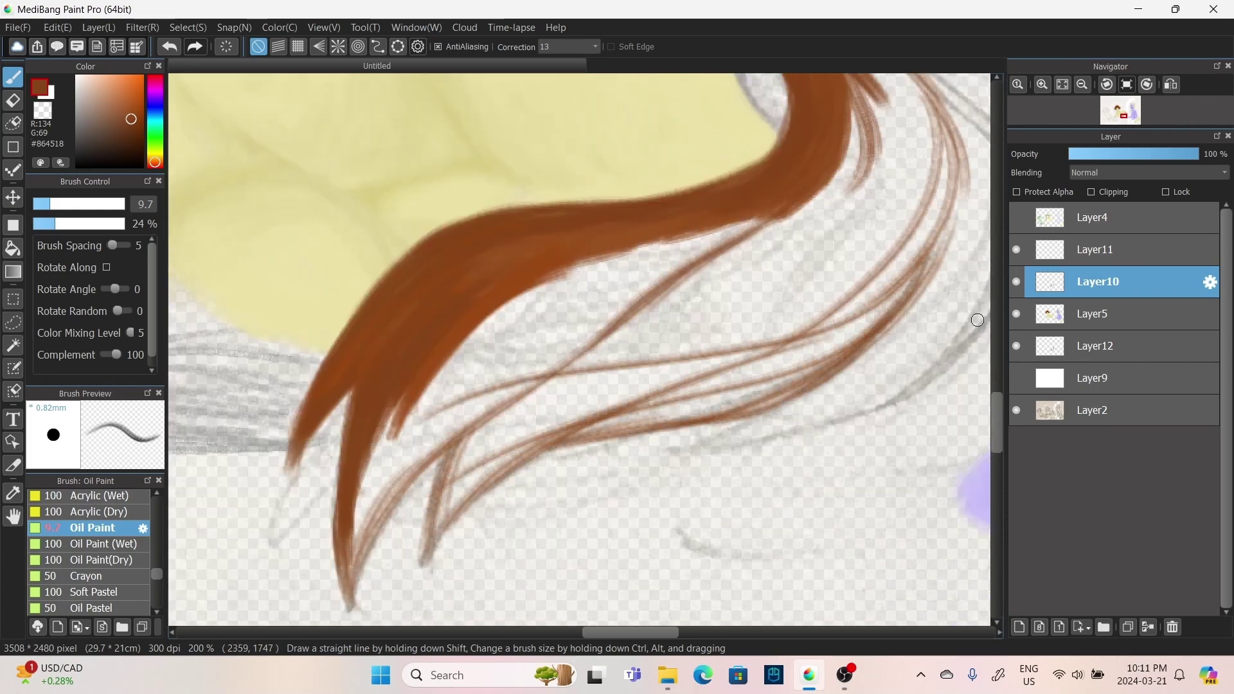
# - Fill the lower tail with brown #864518 at brush size 33, show the white backing, and blend hair strands with tones such as #994912 at size 21
pyautogui.scroll(-5, 707, 321)
pyautogui.scroll(4, 682, 231)
pyautogui.moveTo(682, 231)
pyautogui.mouseDown()
pyautogui.moveTo(700, 334)
pyautogui.moveTo(566, 360)
pyautogui.moveTo(713, 270)
pyautogui.moveTo(722, 316)
pyautogui.mouseUp()
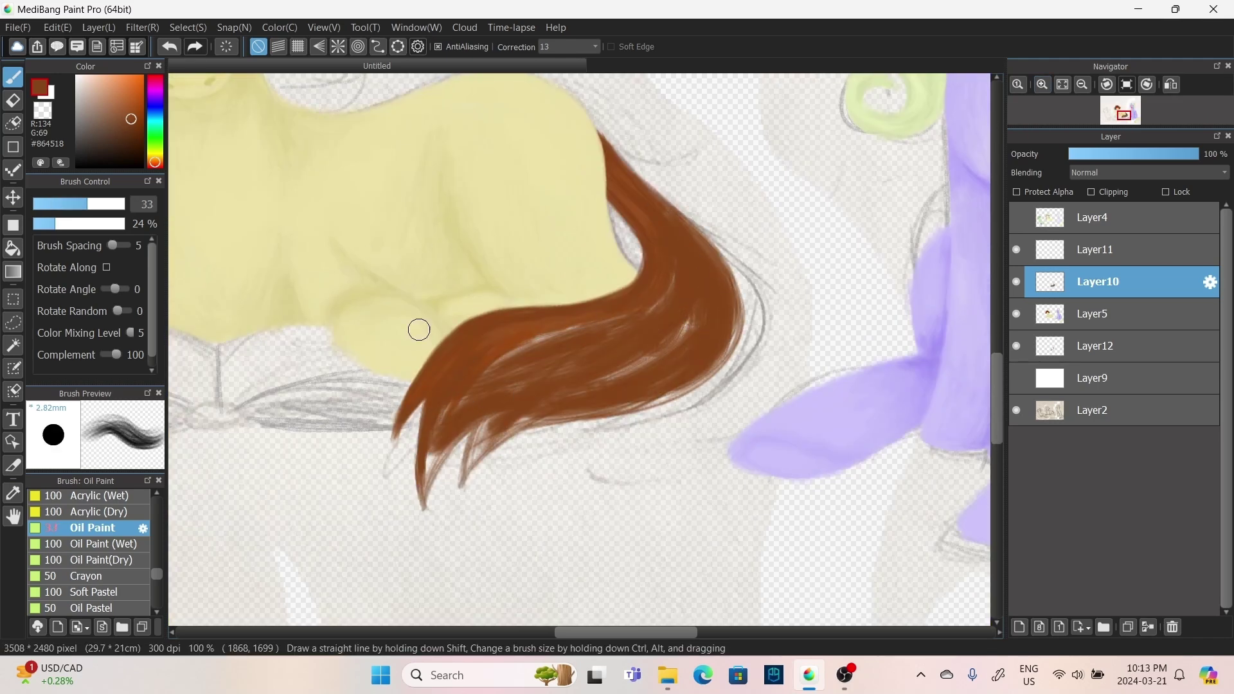
pyautogui.keyDown('alt'); pyautogui.click(524, 403); pyautogui.keyUp('alt')
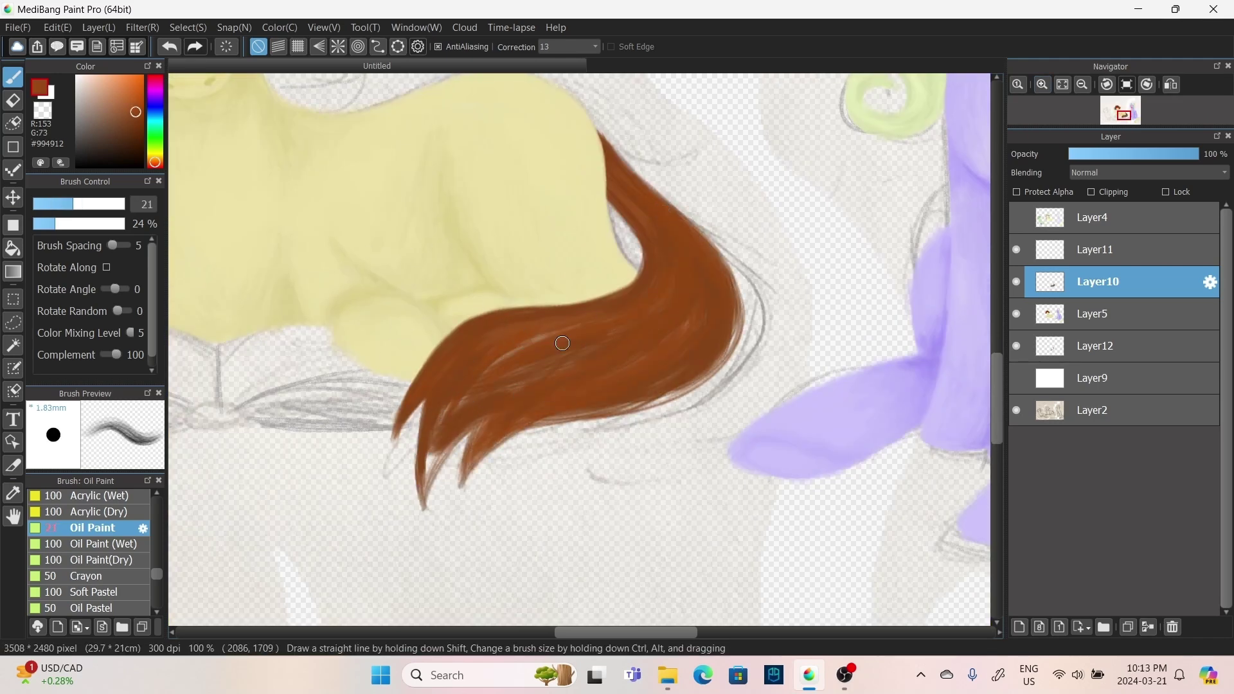
pyautogui.click(1016, 377)
pyautogui.moveTo(714, 334)
pyautogui.mouseDown()
pyautogui.moveTo(487, 445)
pyautogui.moveTo(633, 311)
pyautogui.mouseUp()
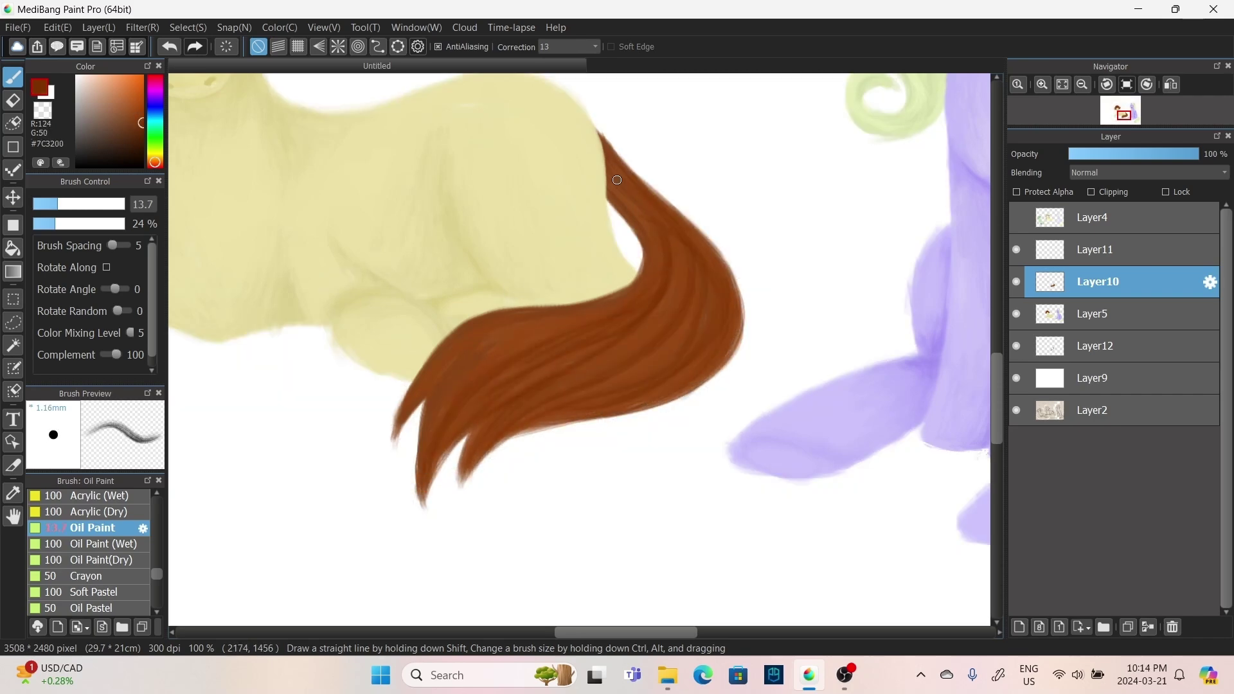
# - Smooth the tail hair with sampled brown #964813 at brush size 21, and trim the middle tip with the transparent colour at size 7.3
pyautogui.click(1096, 346)
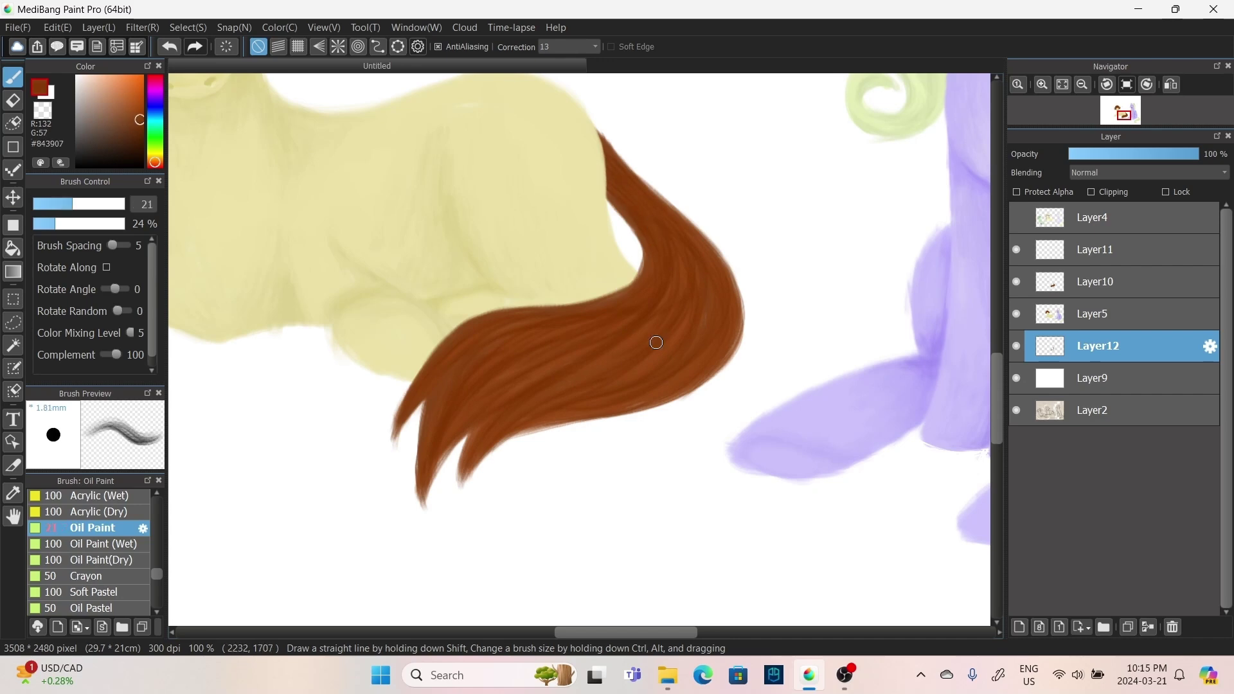
pyautogui.keyDown('ctrl'); pyautogui.click(692, 283); pyautogui.keyUp('ctrl')
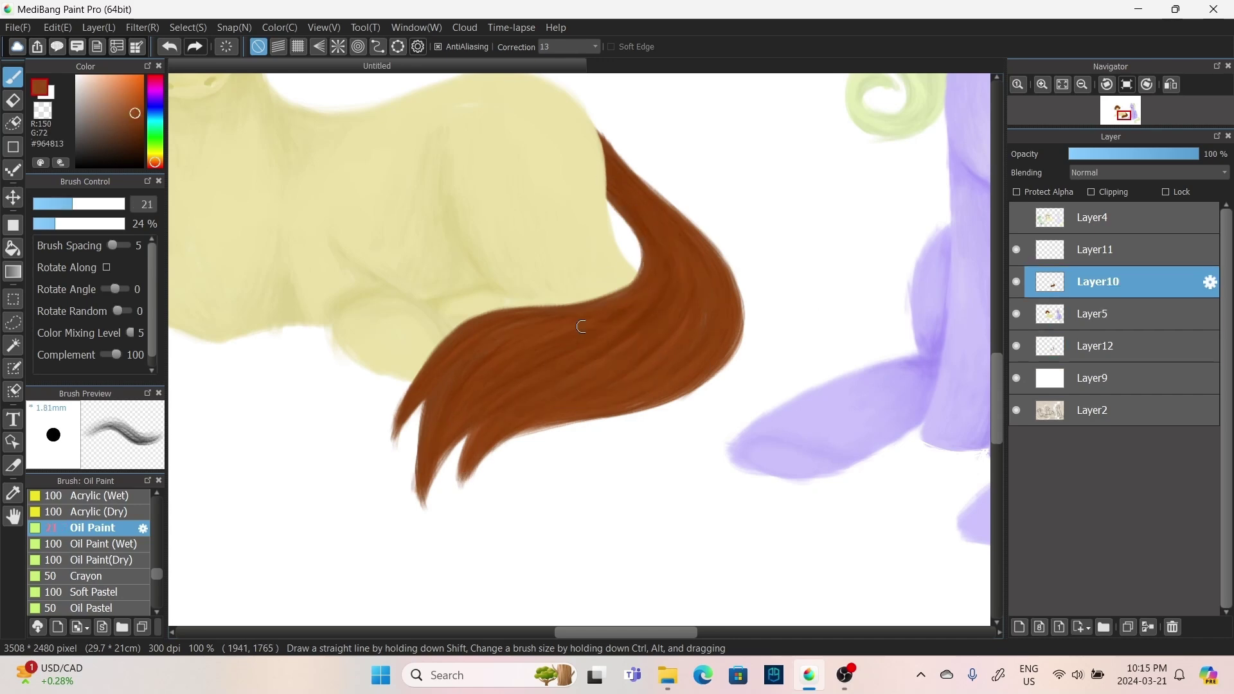
pyautogui.moveTo(421, 427); pyautogui.dragTo(438, 483)
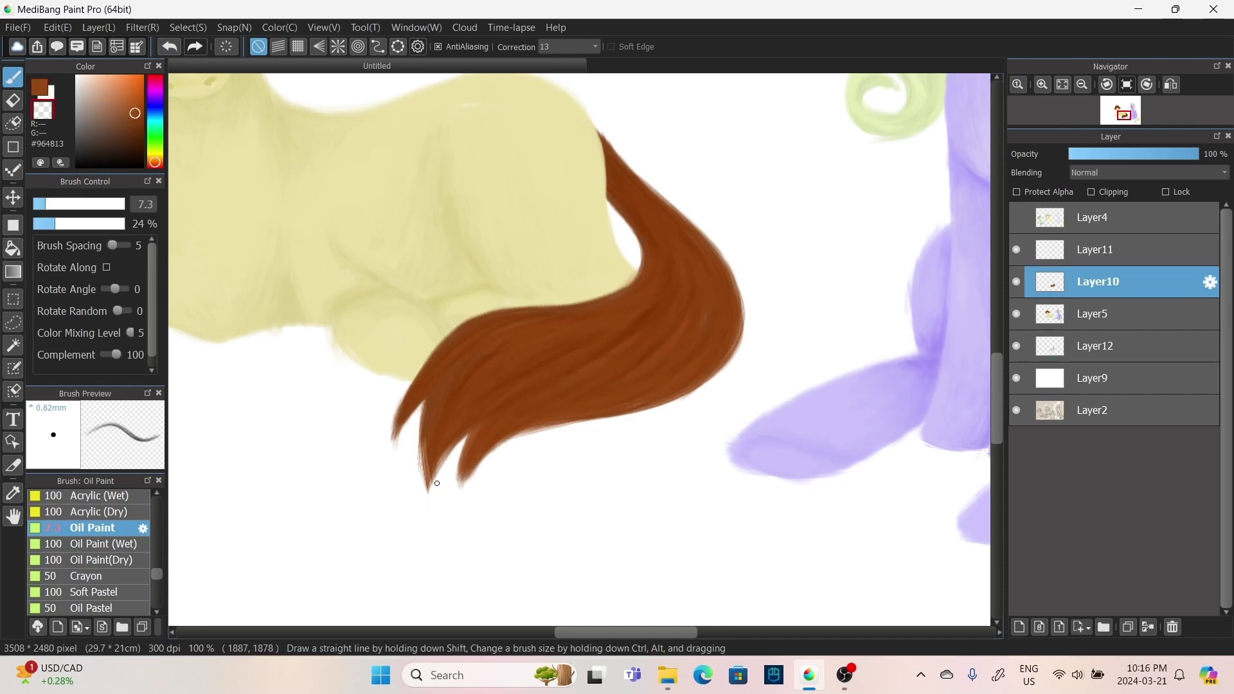
pyautogui.moveTo(428, 547); pyautogui.dragTo(432, 377)
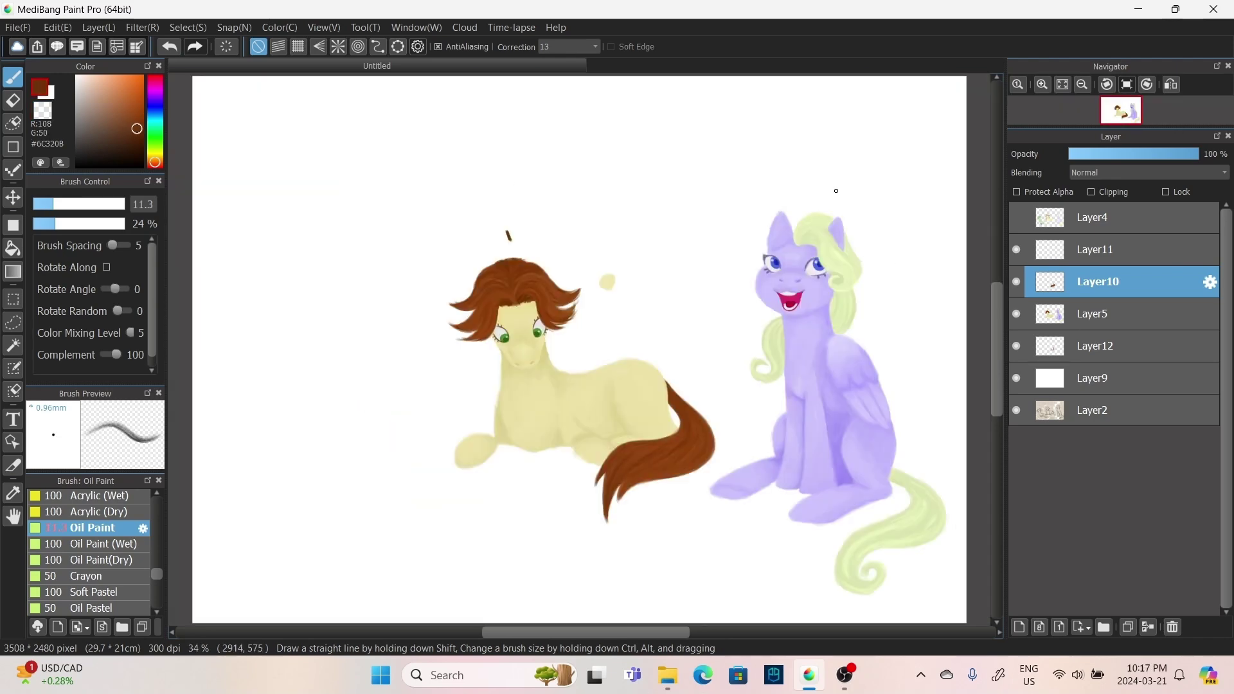
pyautogui.click(1098, 346)
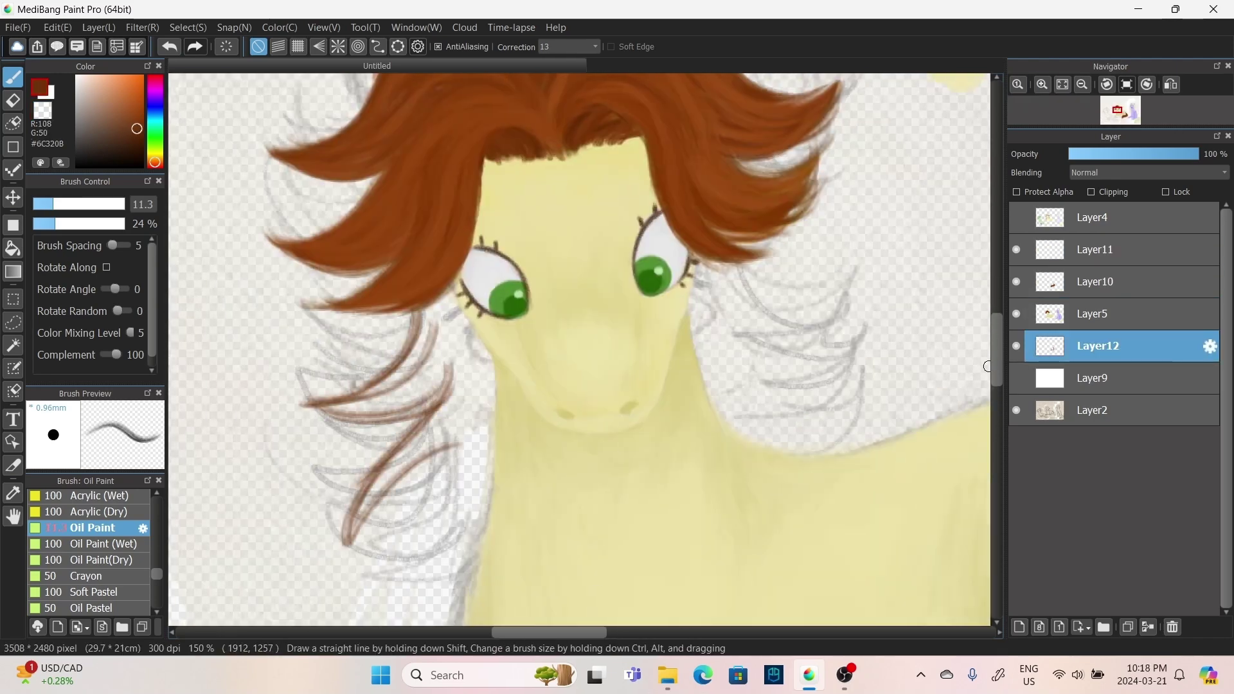
pyautogui.scroll(-3, 988, 367)
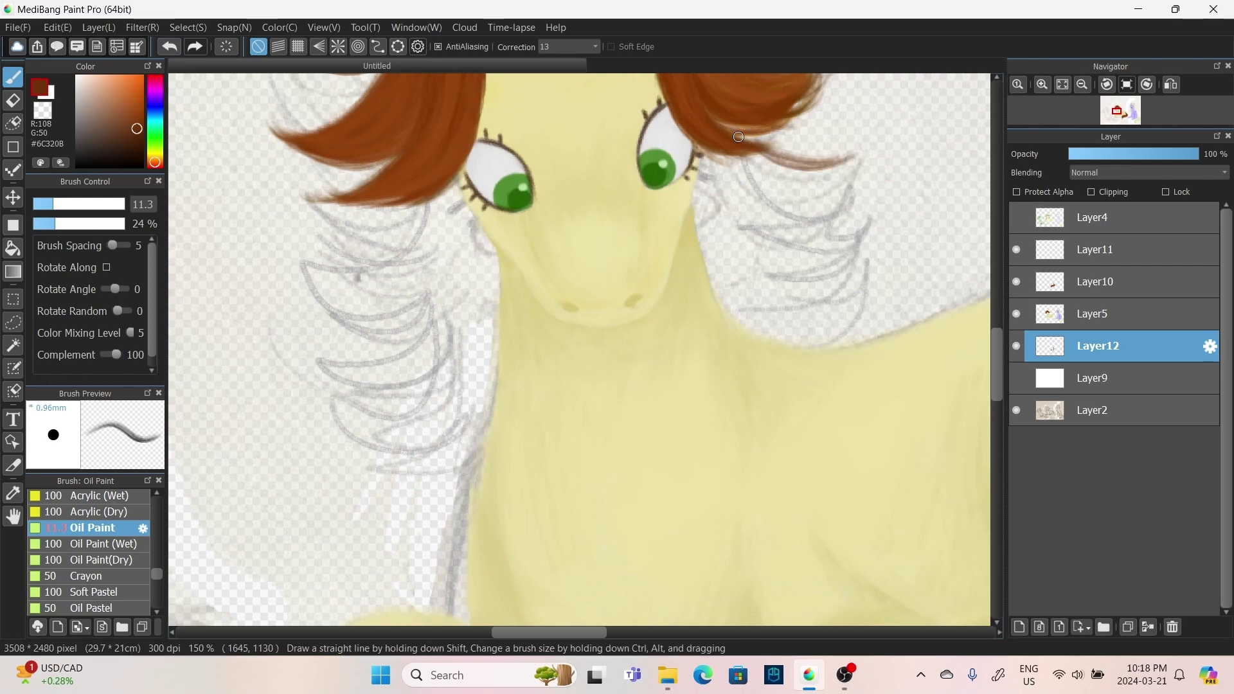
pyautogui.moveTo(826, 153)
pyautogui.mouseDown()
pyautogui.moveTo(704, 165)
pyautogui.moveTo(835, 339)
pyautogui.mouseUp()
pyautogui.moveTo(723, 193); pyautogui.dragTo(861, 239)
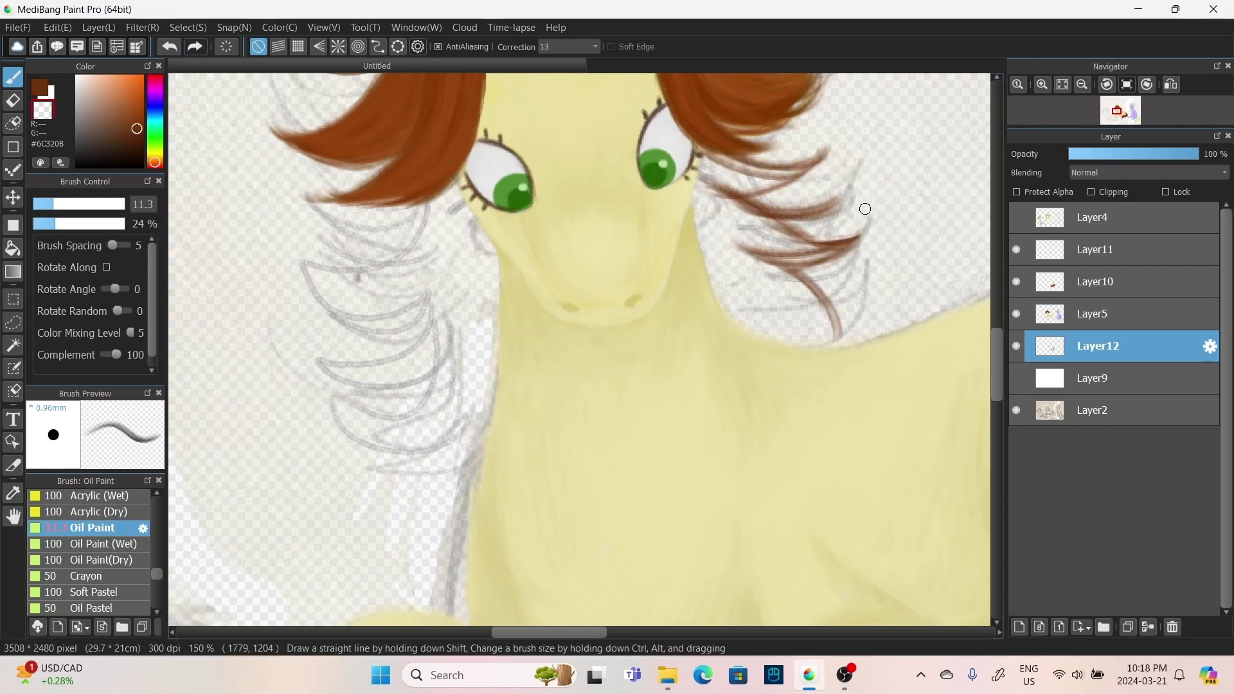
pyautogui.hotkey('ctrl', 'z')
pyautogui.hotkey('ctrl', 'z')
pyautogui.hotkey('ctrl', 'z')
pyautogui.scroll(4, 636, 521)
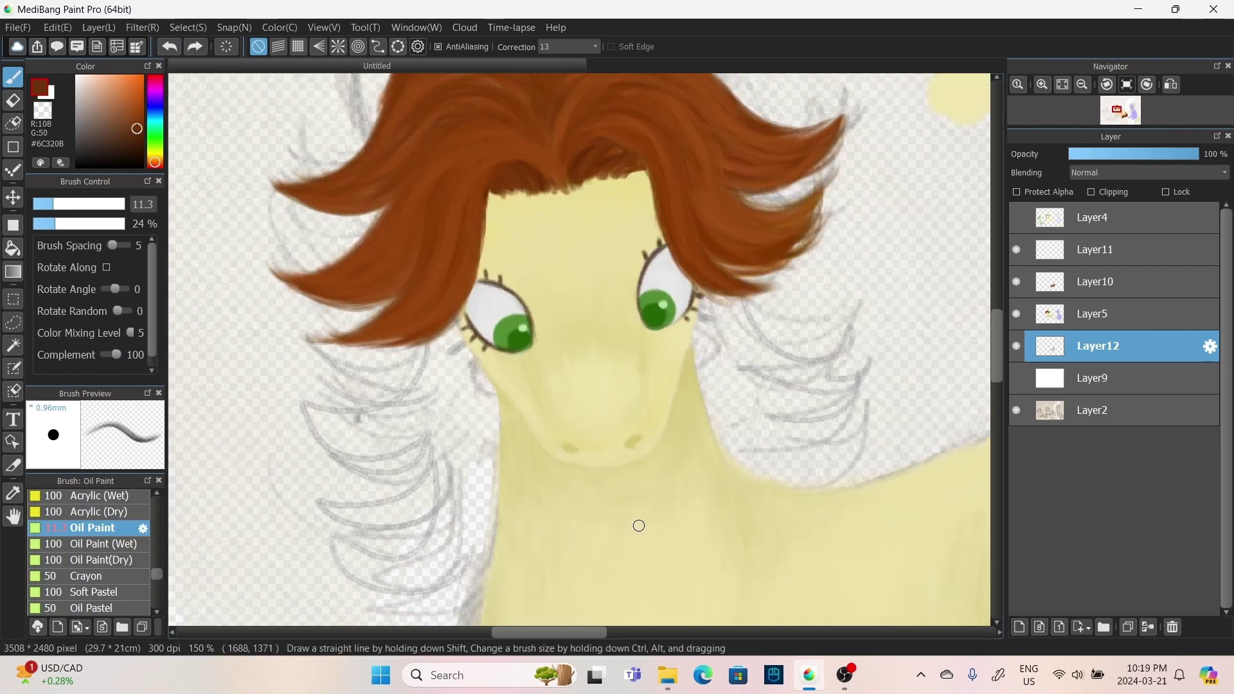
# - Sketch the lower left-hand mane strands beside the neck on Layer12 in dark brown #6C320B at brush size 11.3
pyautogui.moveTo(495, 519); pyautogui.dragTo(280, 477)
pyautogui.hotkey('ctrl', 'y')
pyautogui.hotkey('ctrl', 'y')
pyautogui.hotkey('ctrl', 'y')
pyautogui.hotkey('ctrl', 'y')
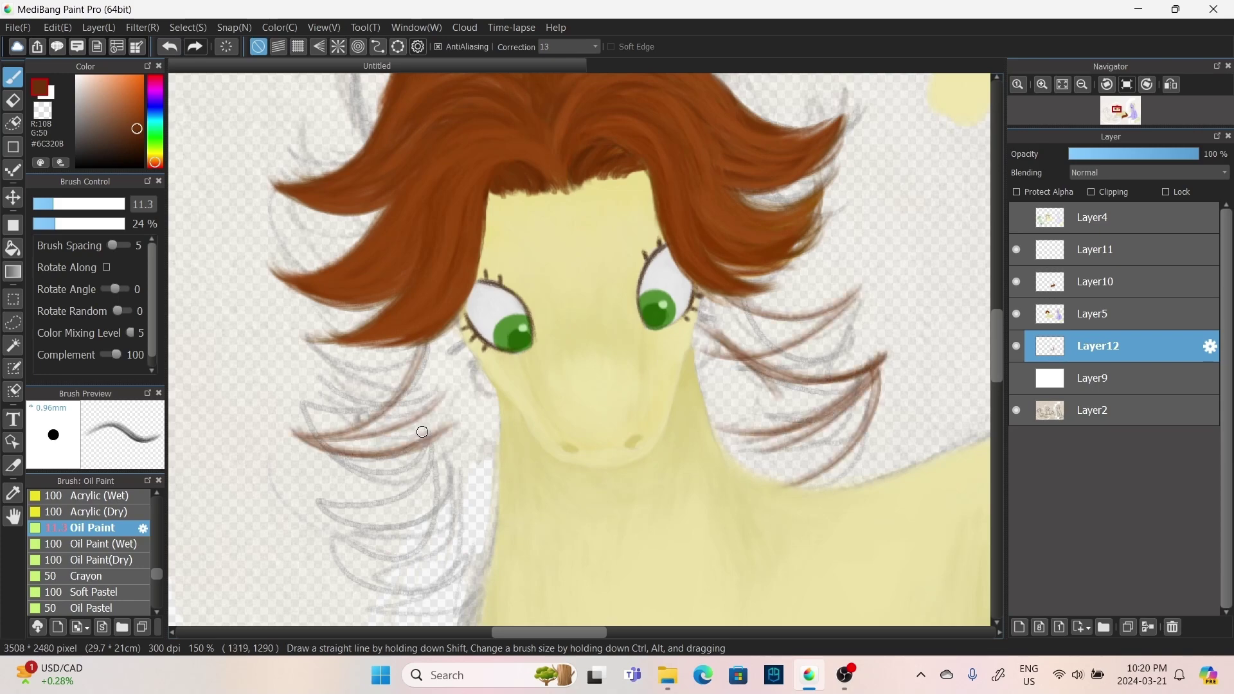
pyautogui.moveTo(459, 435); pyautogui.dragTo(427, 565)
pyautogui.scroll(-3, 427, 565)
pyautogui.moveTo(475, 289); pyautogui.dragTo(424, 485)
pyautogui.scroll(3, 425, 485)
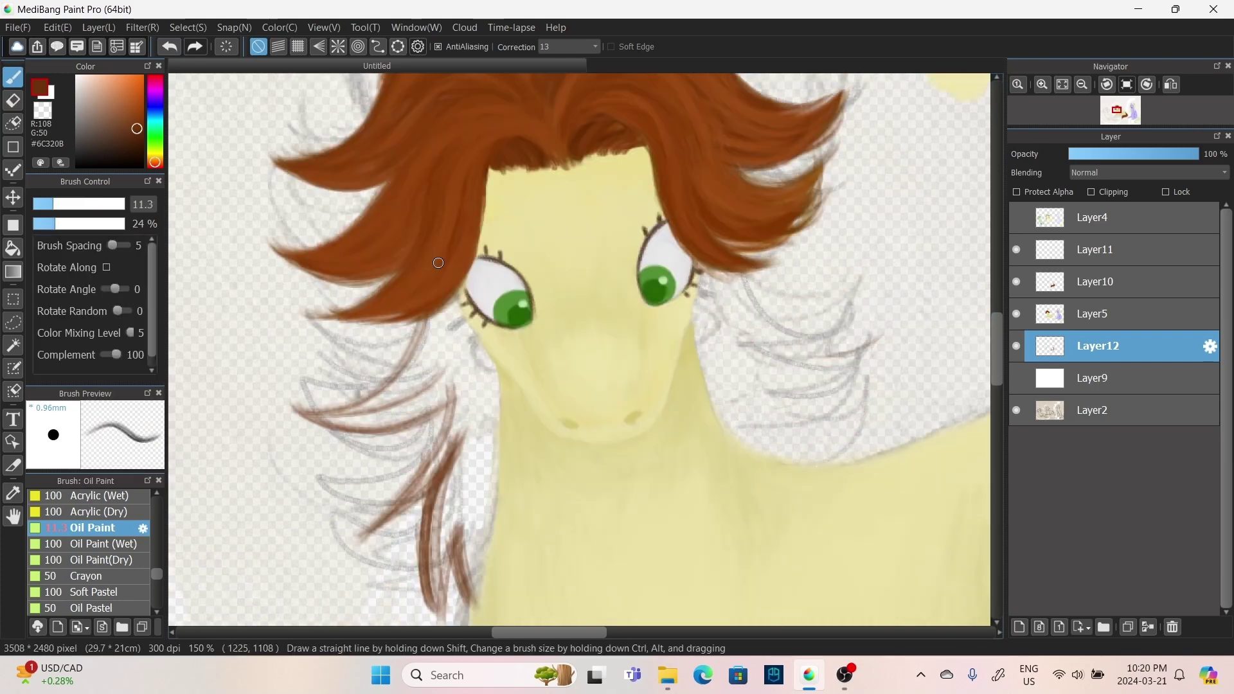
# - Sketch the lower right-hand mane strands on Layer12 in dark brown #6C320B at brush size 11.3, including a thick lock along the cheek and neck
pyautogui.moveTo(733, 315); pyautogui.dragTo(821, 452)
pyautogui.moveTo(699, 271); pyautogui.dragTo(727, 419)
pyautogui.keyDown('alt'); pyautogui.click(724, 370); pyautogui.keyUp('alt')
pyautogui.hotkey('ctrl', 'z')
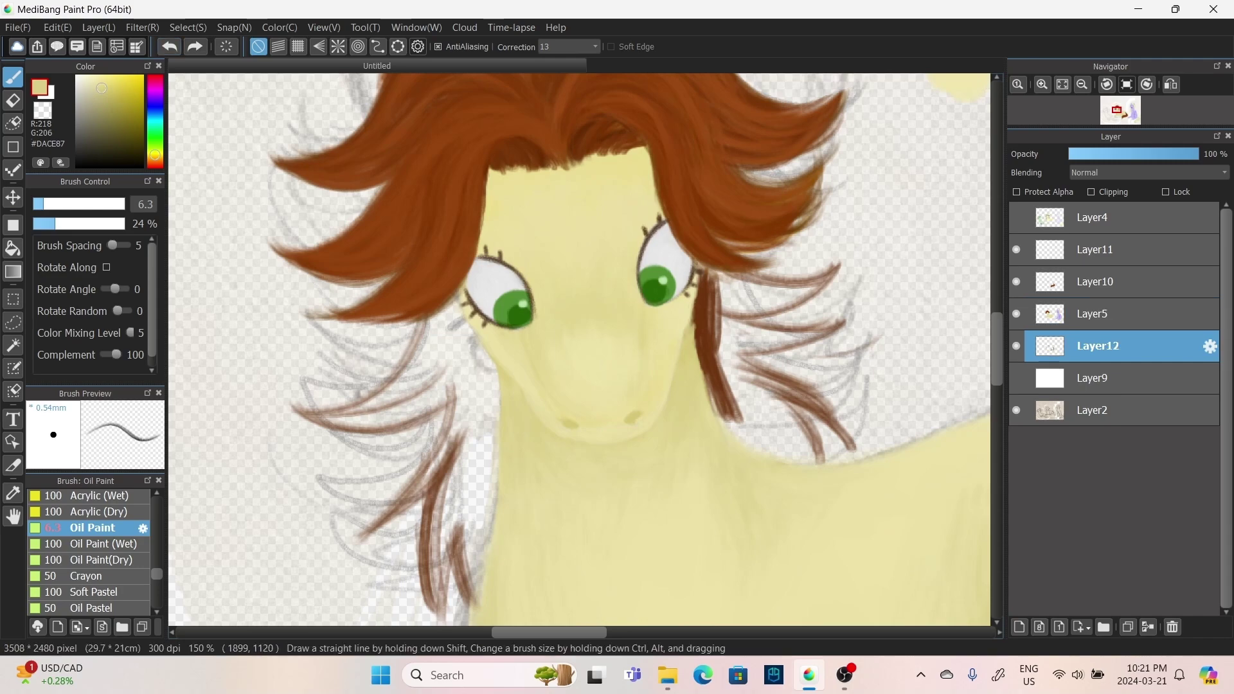
# - Fill the lower mane on both sides of the neck on Layer12 with reddish-brown #93430C at brush size 25
pyautogui.hotkey('ctrl', 'y')
pyautogui.keyDown('alt'); pyautogui.click(713, 302); pyautogui.keyUp('alt')
pyautogui.moveTo(710, 273); pyautogui.dragTo(797, 379)
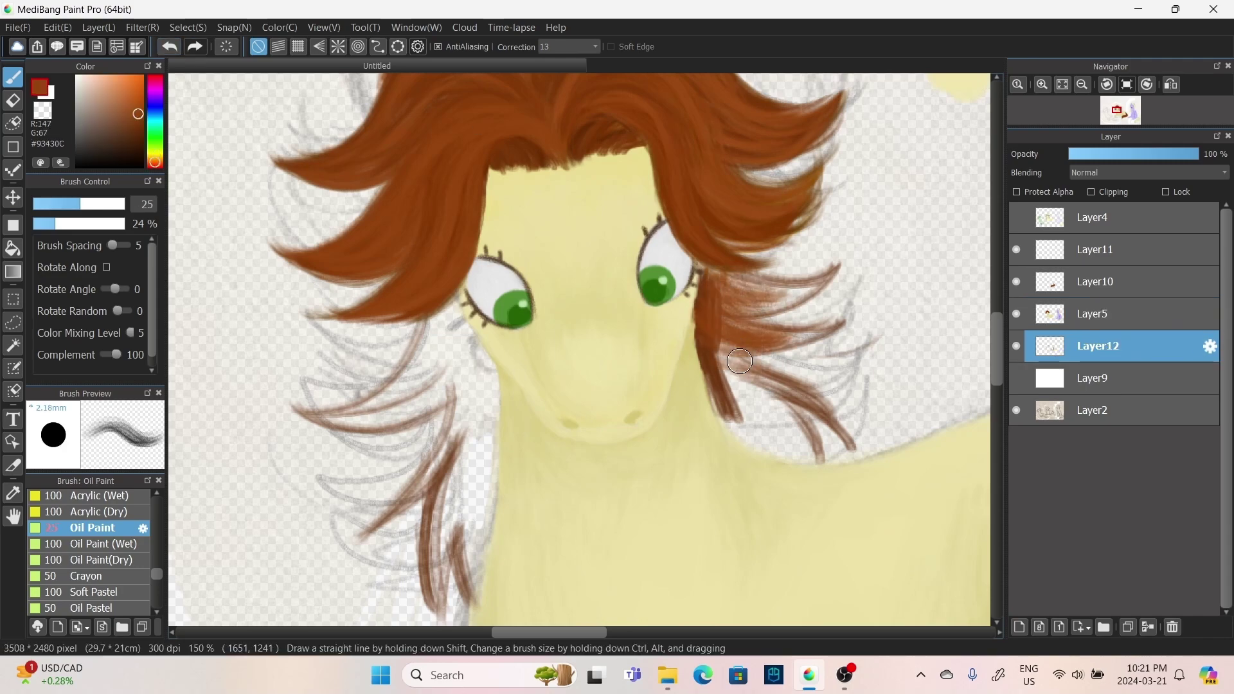
pyautogui.moveTo(701, 360); pyautogui.dragTo(829, 466)
pyautogui.moveTo(450, 309); pyautogui.dragTo(411, 405)
pyautogui.scroll(-3, 442, 327)
pyautogui.moveTo(491, 353); pyautogui.dragTo(449, 521)
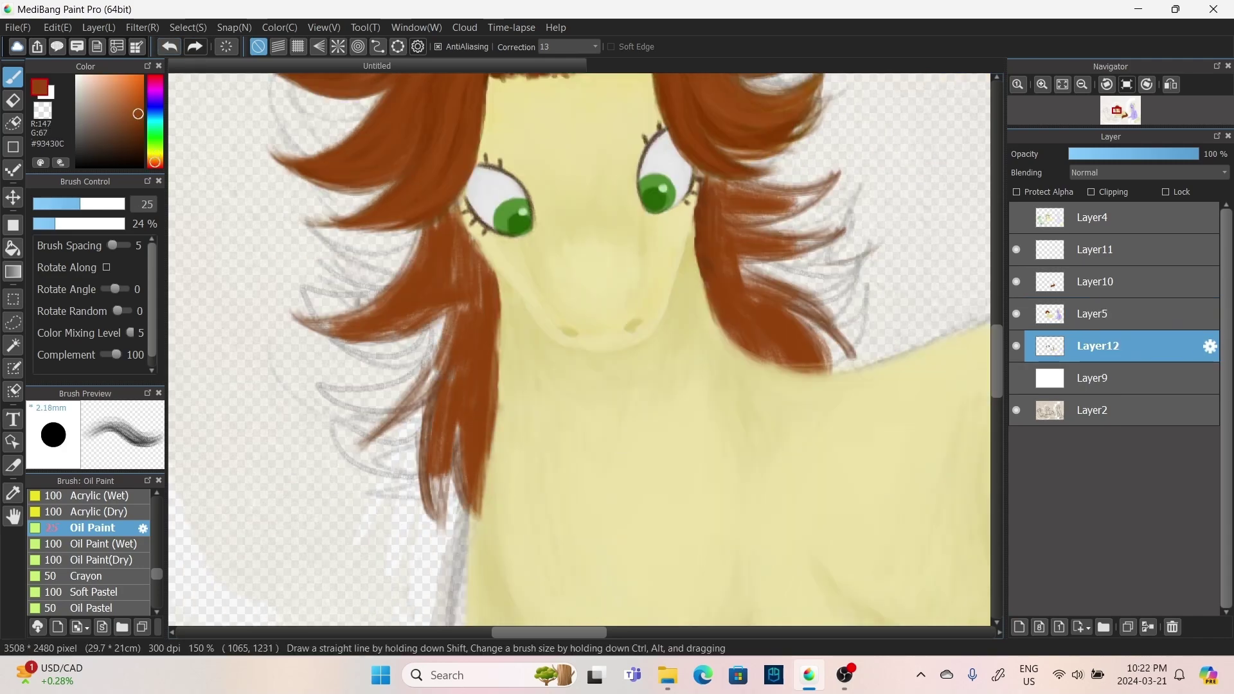
# - Blend darker strands into the lower mane on both sides with brown tones such as #733004 at brush size 17
pyautogui.keyDown('alt'); pyautogui.click(450, 386); pyautogui.keyUp('alt')
pyautogui.moveTo(463, 219); pyautogui.dragTo(347, 331)
pyautogui.moveTo(489, 251); pyautogui.dragTo(321, 459)
pyautogui.scroll(3, 986, 341)
pyautogui.moveTo(713, 379); pyautogui.dragTo(836, 456)
pyautogui.moveTo(713, 264); pyautogui.dragTo(836, 372)
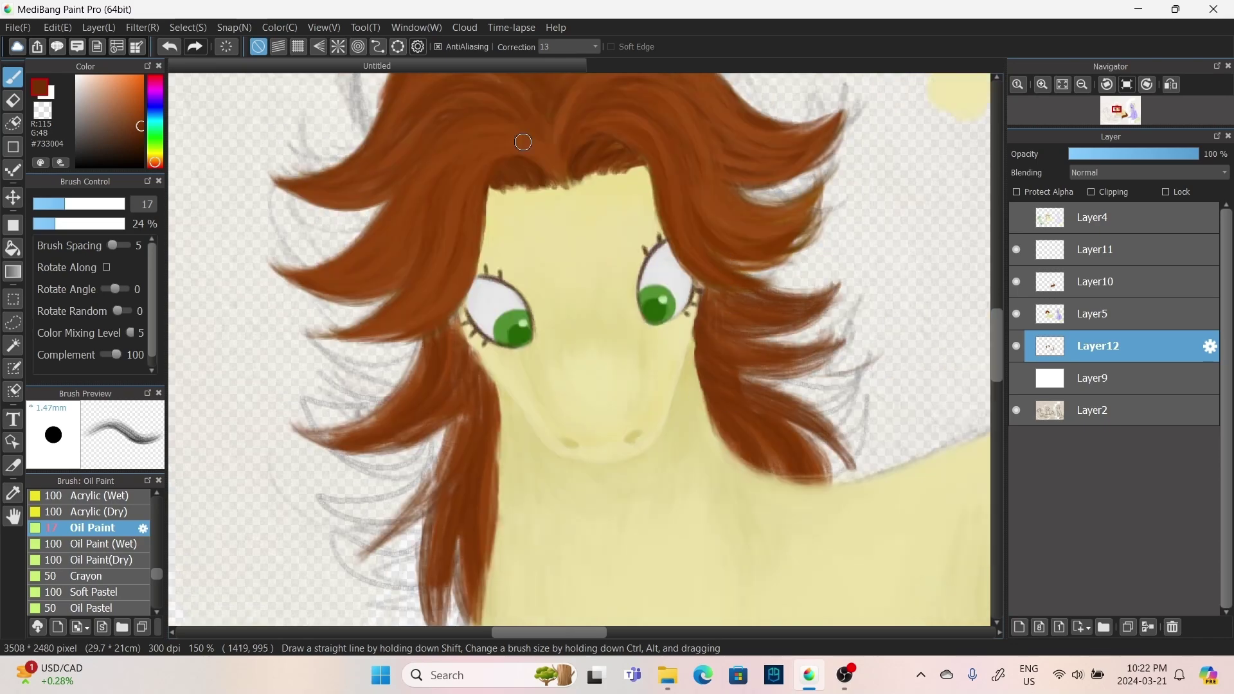
# - Refine the lower left-hand mane locks and their tips with sampled brown #95460F at brush size 12.3
pyautogui.keyDown('alt'); pyautogui.click(446, 304); pyautogui.keyUp('alt')
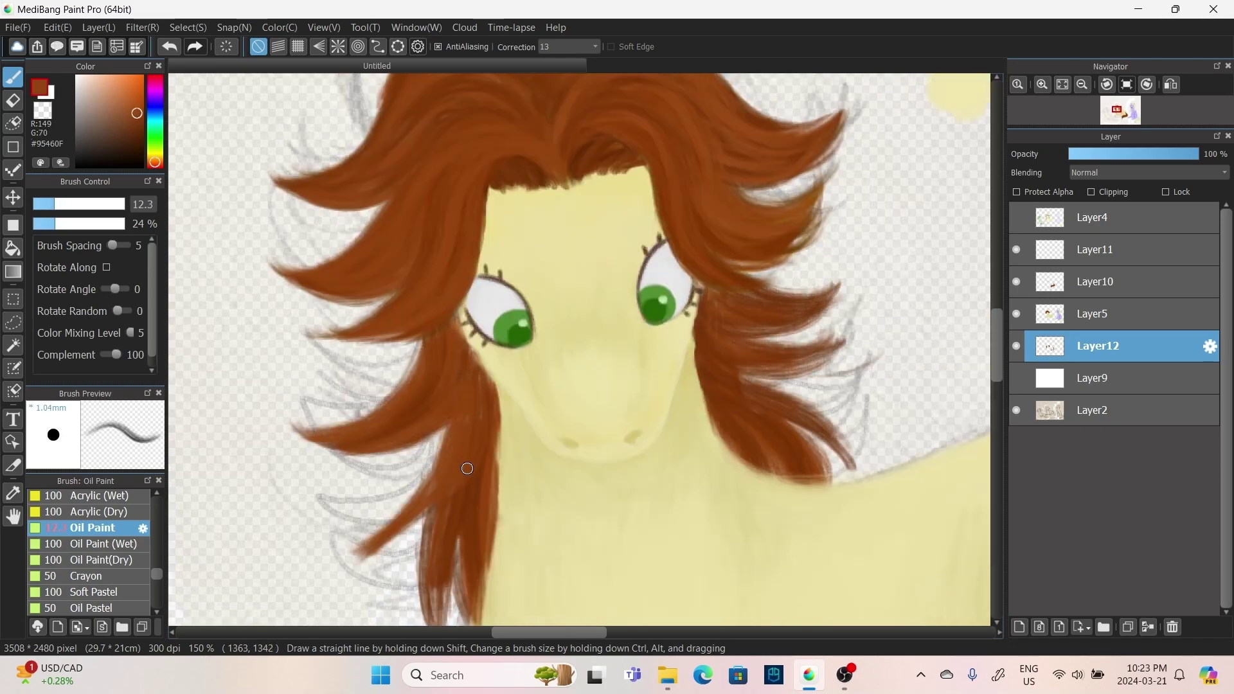
pyautogui.moveTo(453, 411)
pyautogui.mouseDown()
pyautogui.moveTo(376, 553)
pyautogui.moveTo(395, 540)
pyautogui.mouseUp()
pyautogui.keyDown('alt'); pyautogui.click(450, 450); pyautogui.keyUp('alt')
pyautogui.scroll(-3, 467, 450)
pyautogui.moveTo(475, 508)
pyautogui.mouseDown()
pyautogui.moveTo(467, 377)
pyautogui.moveTo(479, 526)
pyautogui.mouseUp()
# - Clean the neck edge along the left-hand mane on Layer5 with #DED393 at size 6, and touch up the right-hand edge in brown #863905
pyautogui.click(1092, 314)
pyautogui.keyDown('alt'); pyautogui.click(508, 379); pyautogui.keyUp('alt')
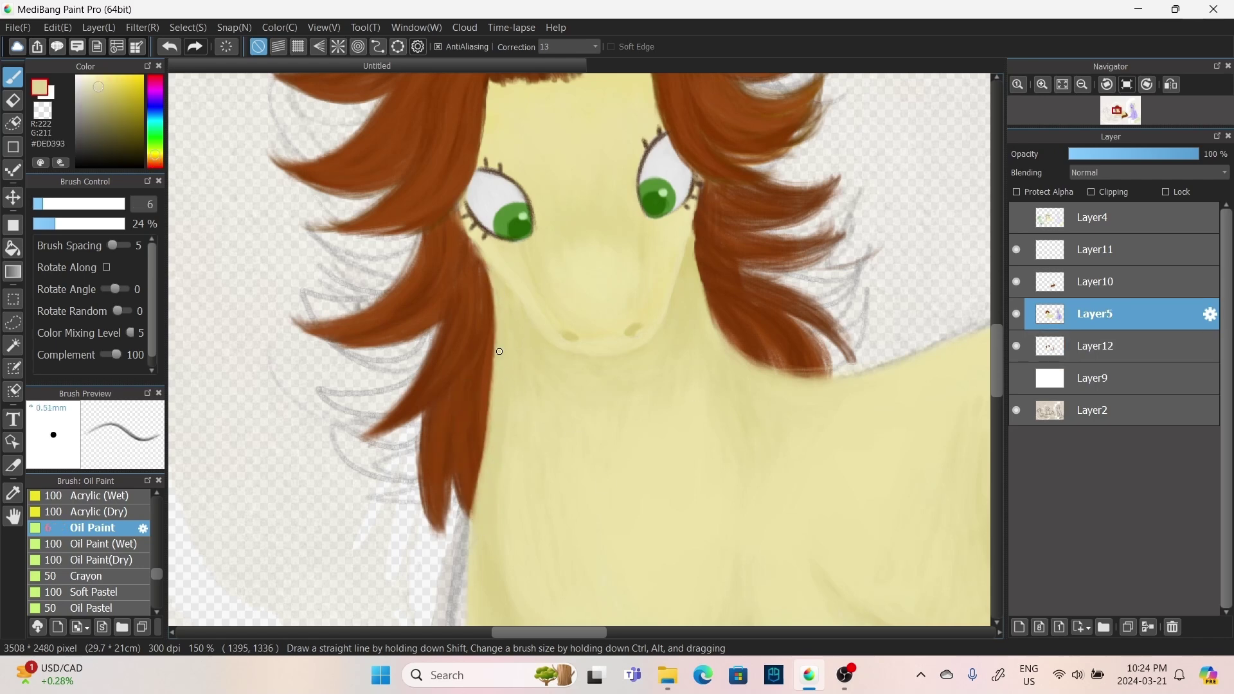
pyautogui.hotkey('ctrl', 'z')
pyautogui.keyDown('alt'); pyautogui.click(692, 235); pyautogui.keyUp('alt')
pyautogui.moveTo(704, 283); pyautogui.dragTo(717, 317)
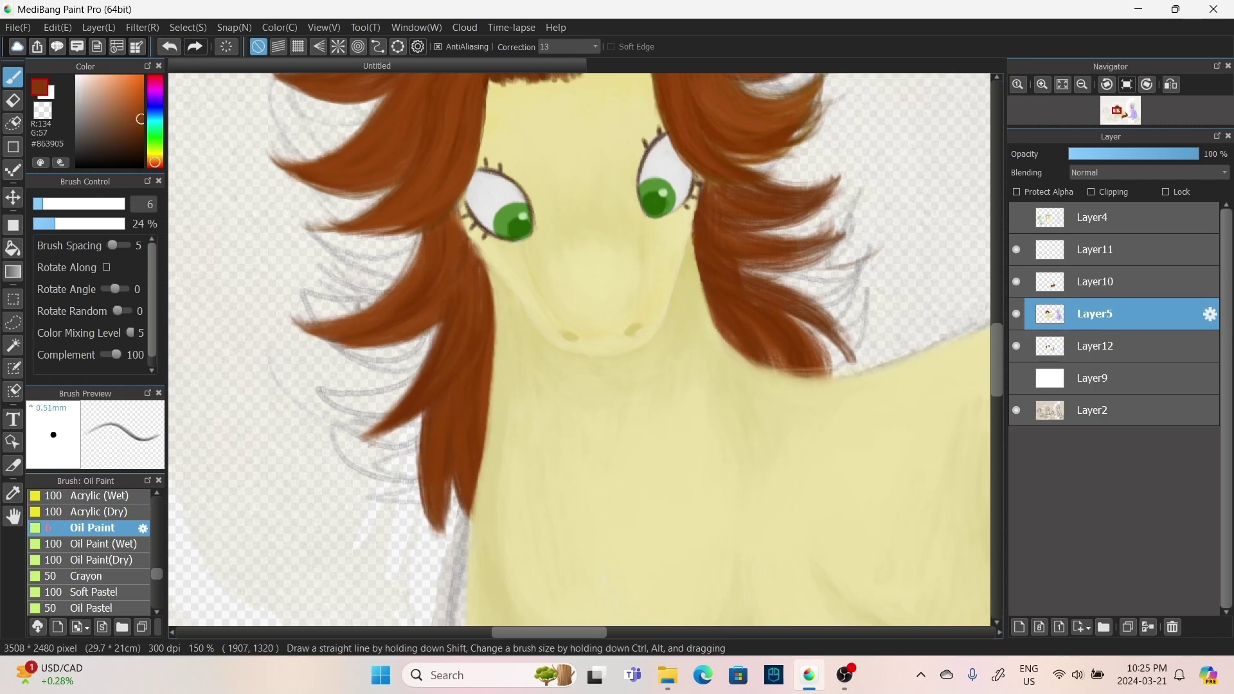
# - Deepen the lower right-hand mane strands on Layer12 with #773206 at brush size 12.7, and blend them with #91440D
pyautogui.click(1098, 346)
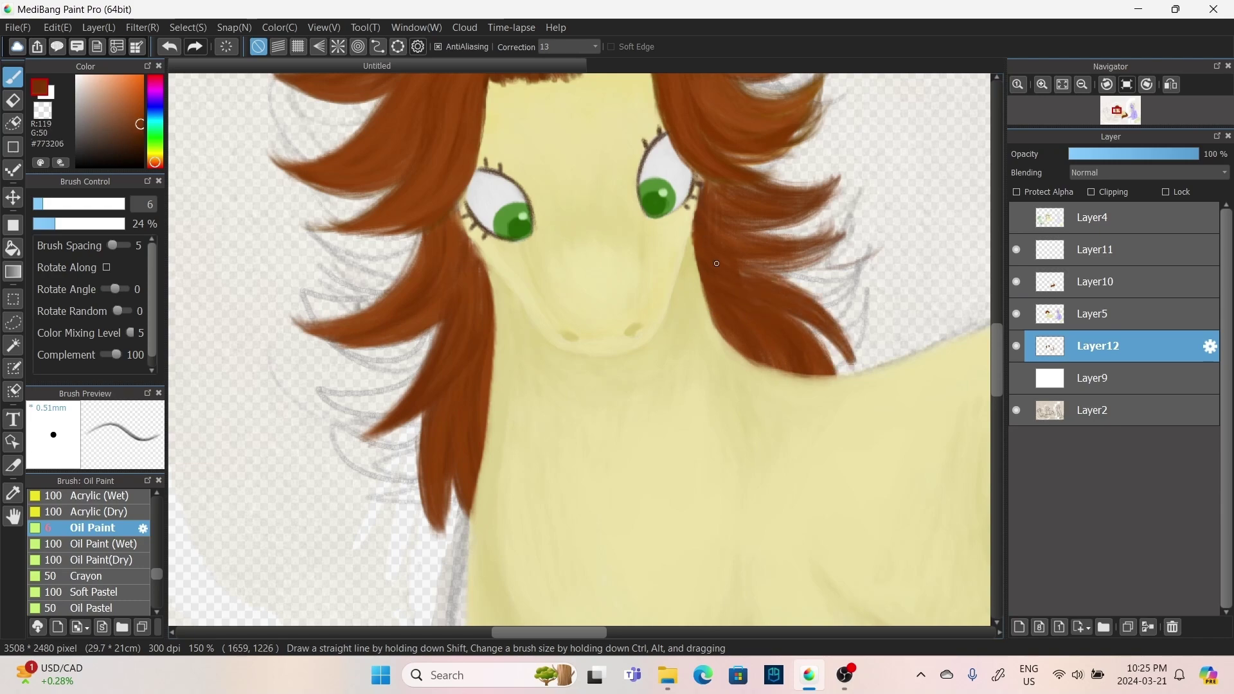
pyautogui.scroll(3, 874, 309)
pyautogui.moveTo(692, 320); pyautogui.dragTo(738, 405)
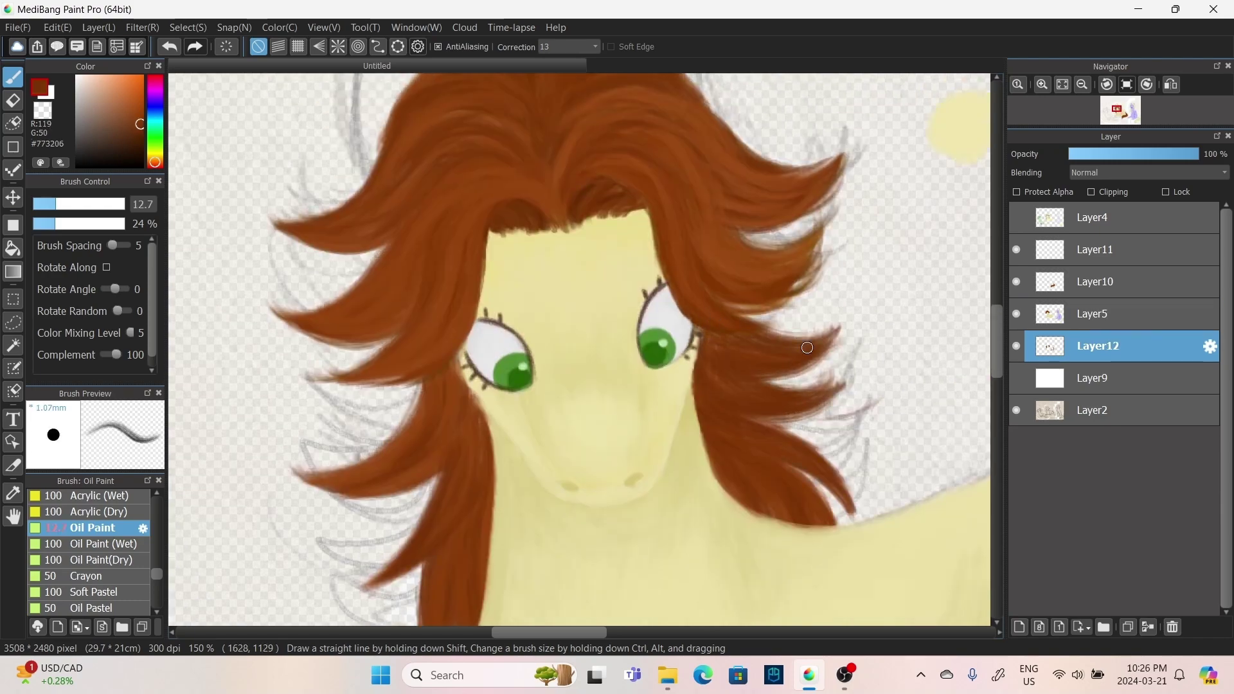
pyautogui.keyDown('alt'); pyautogui.click(730, 353); pyautogui.keyUp('alt')
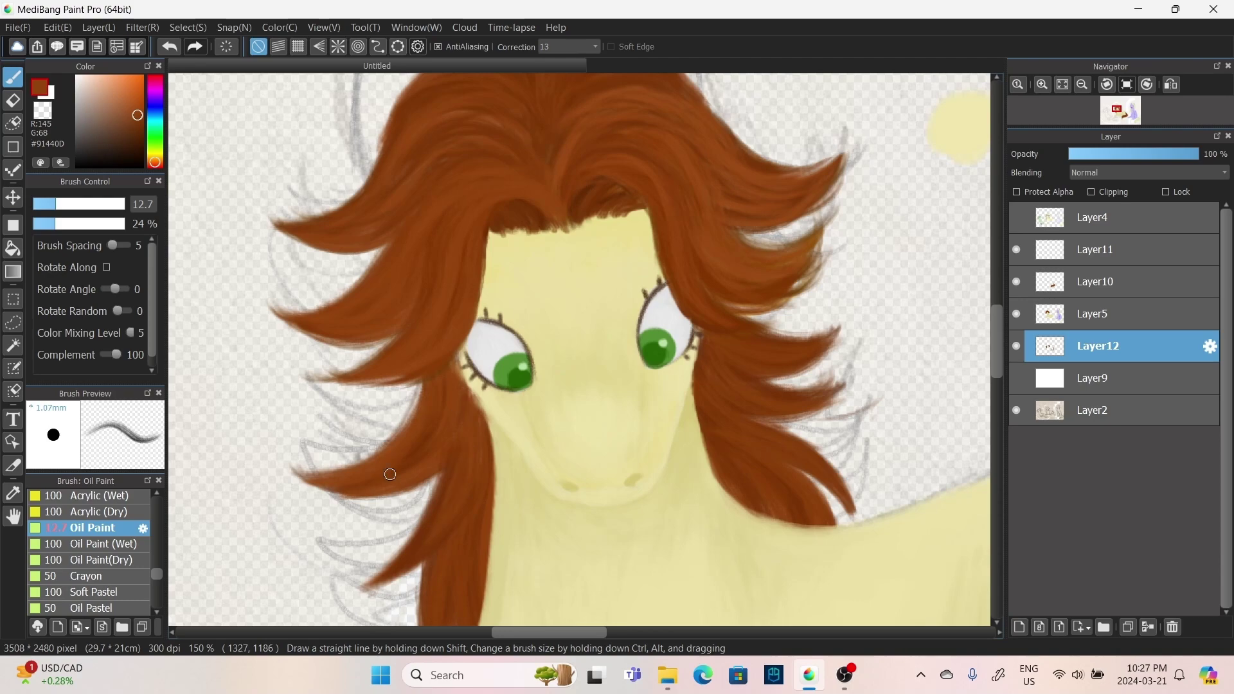
# - Show the white backing on Layer9 and trim the stray mane tips on Layer12 with the transparent colour at brush size 12.7
pyautogui.click(1016, 378)
pyautogui.scroll(-2, 850, 380)
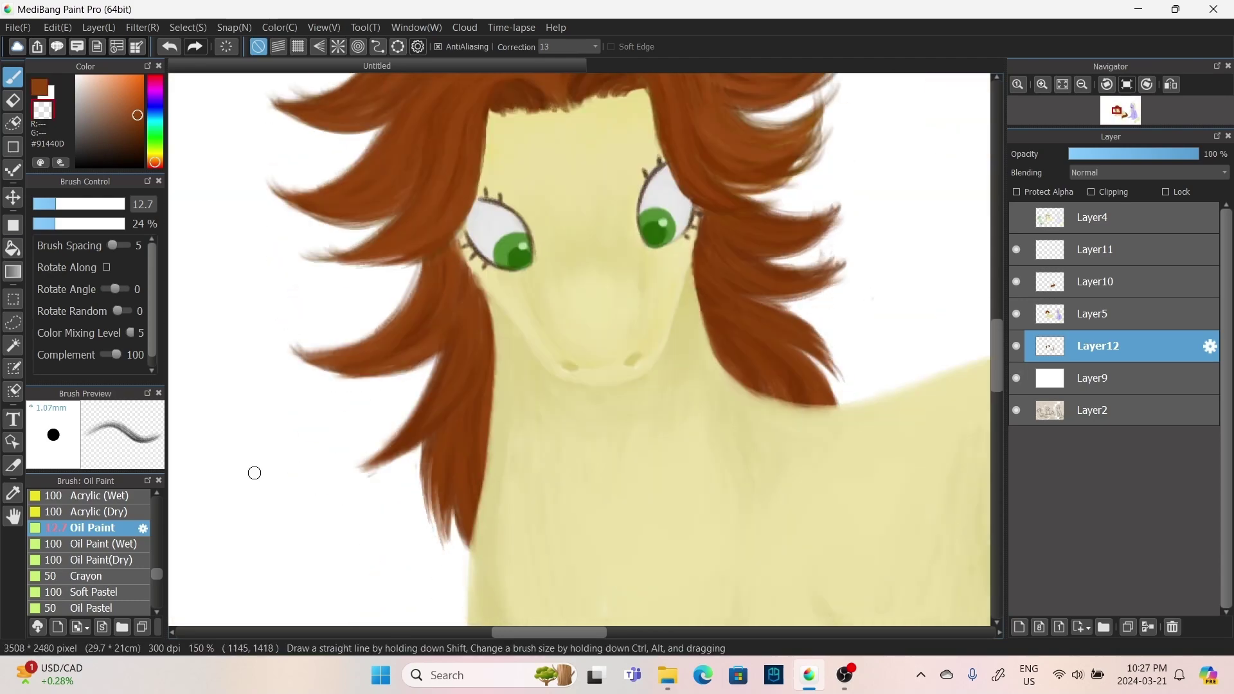
pyautogui.scroll(6, 872, 232)
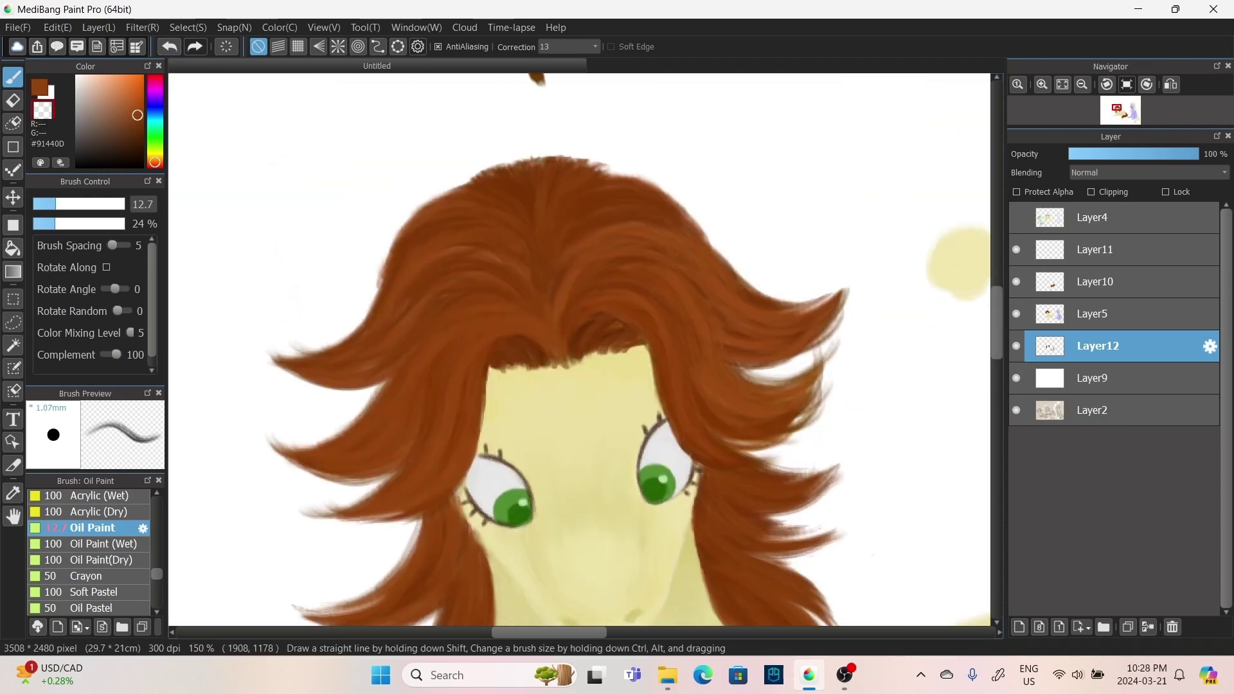
# - Paint both ears over the top of the mane on Layer5 in pale yellow #EDE4A9
pyautogui.click(1093, 313)
pyautogui.keyDown('alt'); pyautogui.click(958, 415); pyautogui.keyUp('alt')
pyautogui.scroll(-2, 586, 212)
pyautogui.moveTo(628, 244); pyautogui.dragTo(664, 257)
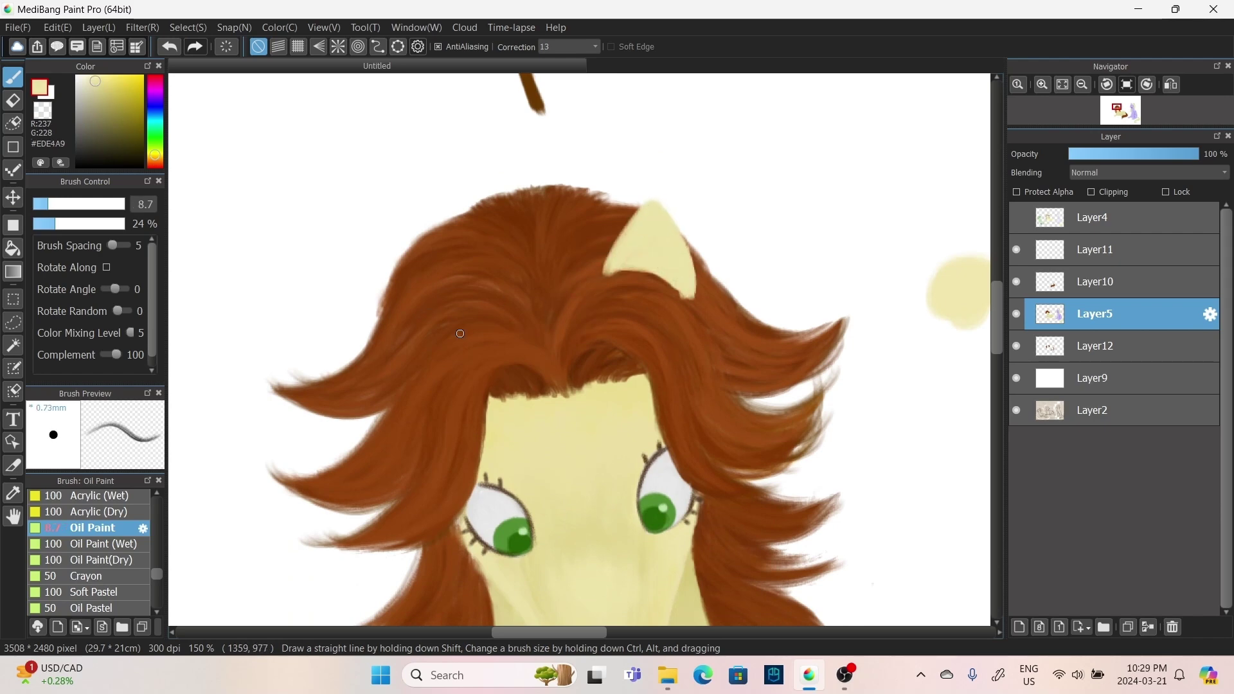
pyautogui.scroll(1, 498, 300)
pyautogui.moveTo(411, 270)
pyautogui.mouseDown()
pyautogui.moveTo(392, 231)
pyautogui.moveTo(419, 275)
pyautogui.moveTo(392, 245)
pyautogui.mouseUp()
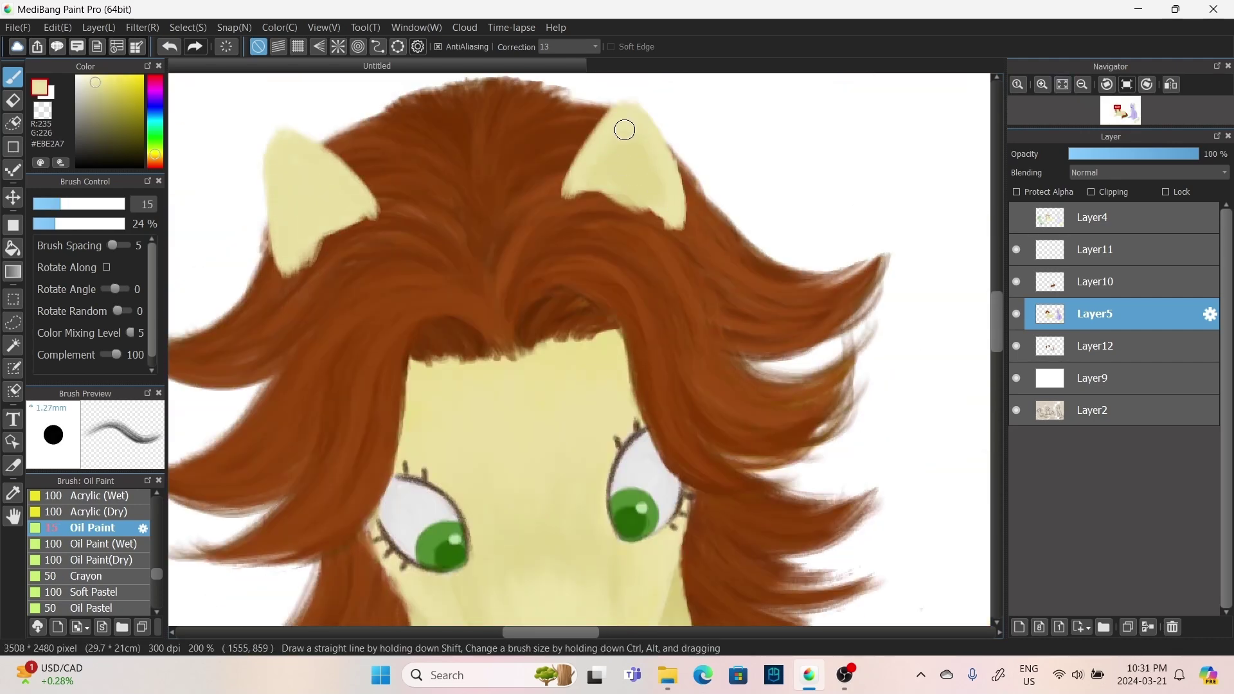
# - Smooth the ears' inner shading at brush size 15, and paint mane hair over their bases in brown #7F3707 at size 10.3
pyautogui.click(100, 86)
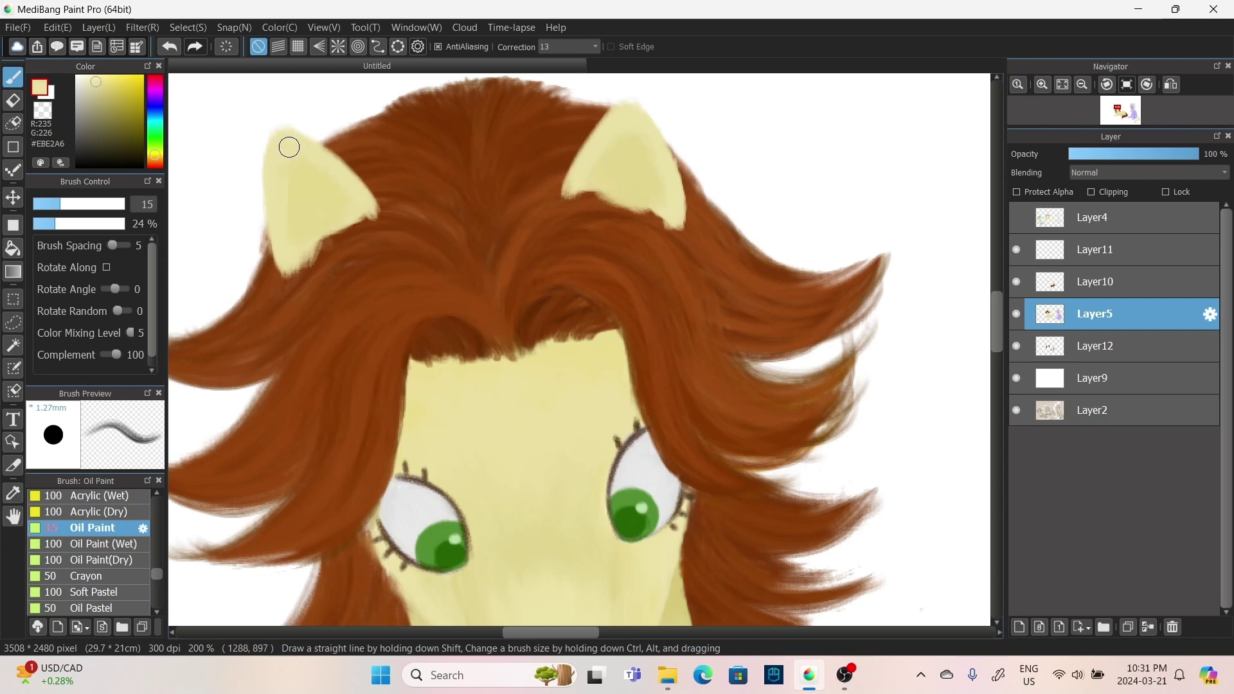
pyautogui.keyDown('alt'); pyautogui.click(674, 193); pyautogui.keyUp('alt')
pyautogui.moveTo(678, 187); pyautogui.dragTo(674, 220)
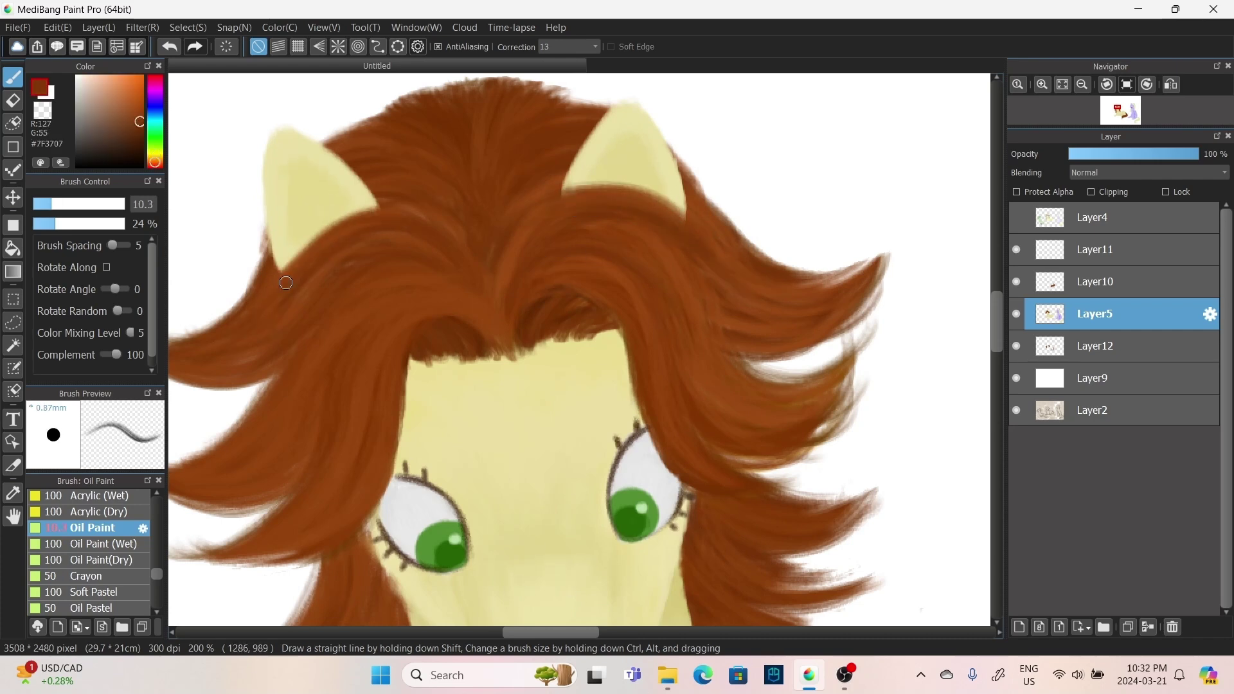
# - Outline the reclining pony's ear and face on Layer5 in green #A1D27B sampled from the colour sketch, at brush size 20
pyautogui.hotkey('ctrl', '0')
pyautogui.press('e')
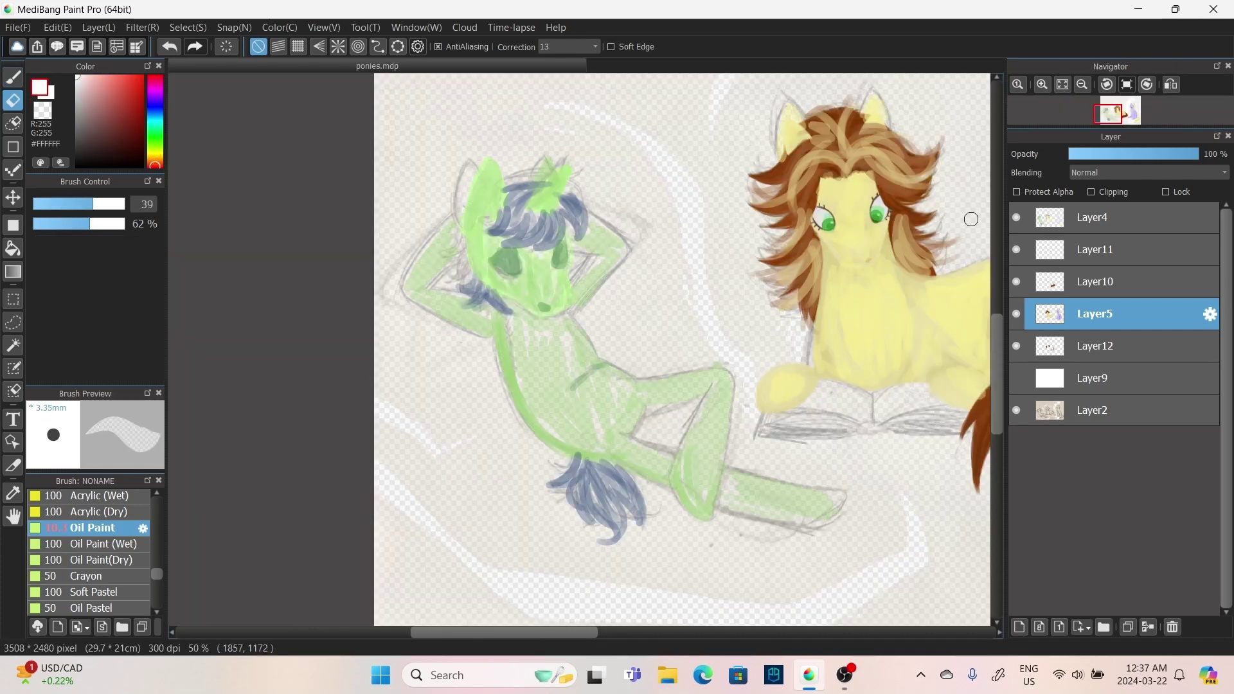
pyautogui.keyDown('alt'); pyautogui.click(509, 370); pyautogui.keyUp('alt')
pyautogui.scroll(2, 451, 382)
pyautogui.press('b')
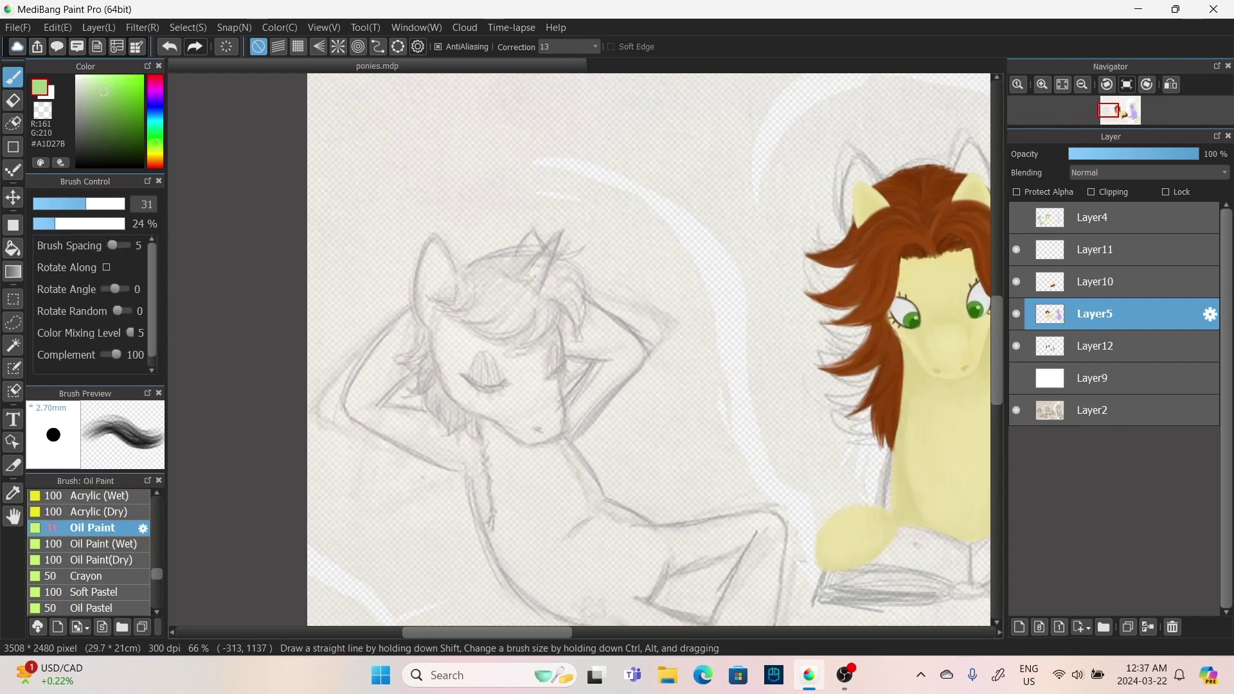
pyautogui.moveTo(479, 401)
pyautogui.mouseDown()
pyautogui.moveTo(468, 317)
pyautogui.moveTo(427, 304)
pyautogui.mouseUp()
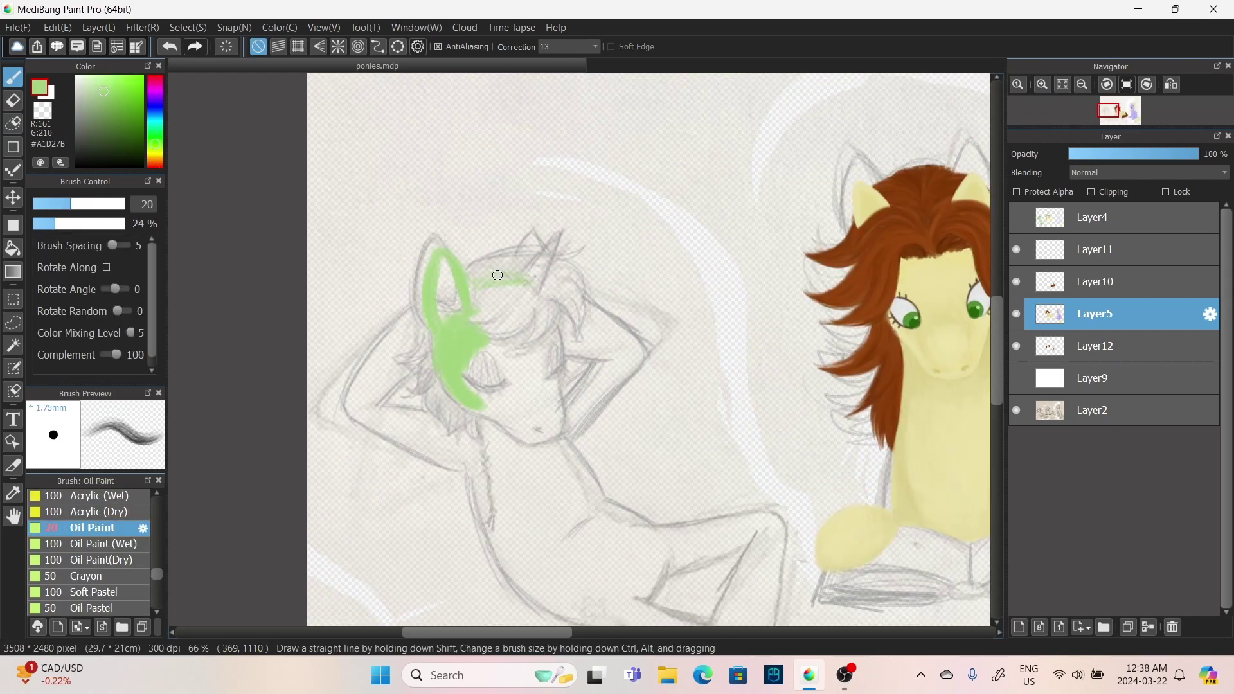
pyautogui.moveTo(552, 390); pyautogui.dragTo(541, 432)
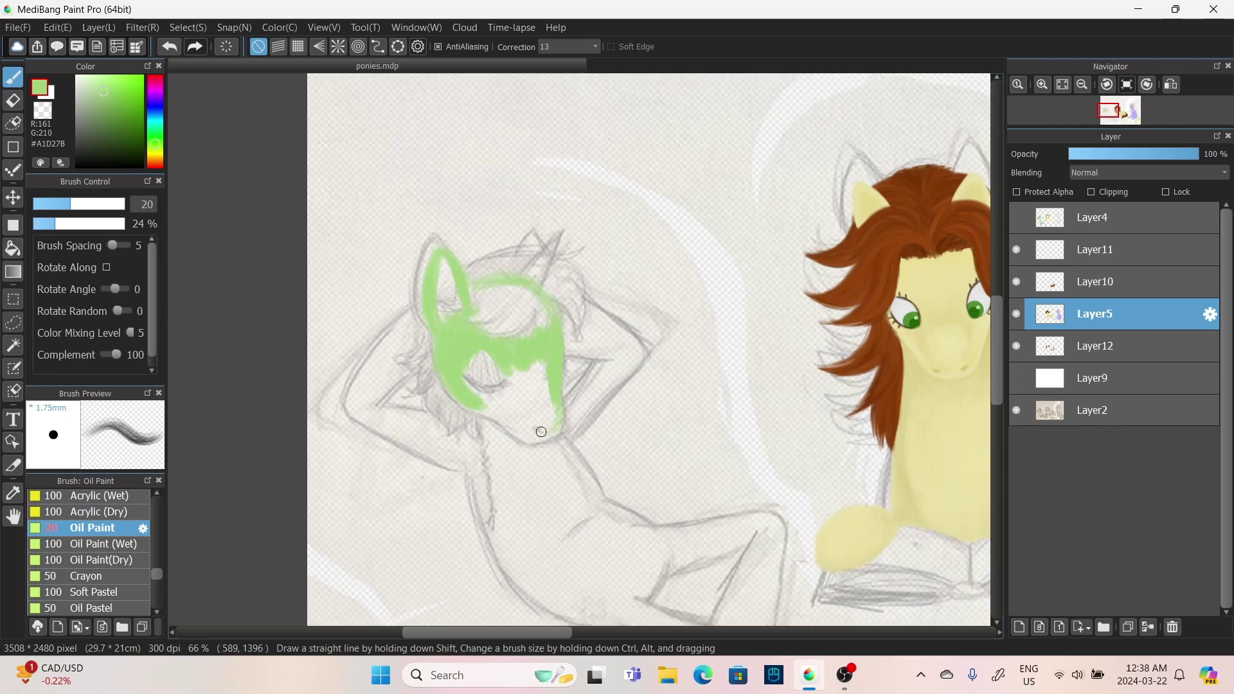
# - Fill the green pony's ear, forehead and muzzle with #A1D27B at brush size 45, and clear the eye area with the transparent colour
pyautogui.click(1016, 378)
pyautogui.moveTo(444, 269)
pyautogui.mouseDown()
pyautogui.moveTo(514, 302)
pyautogui.moveTo(440, 276)
pyautogui.mouseUp()
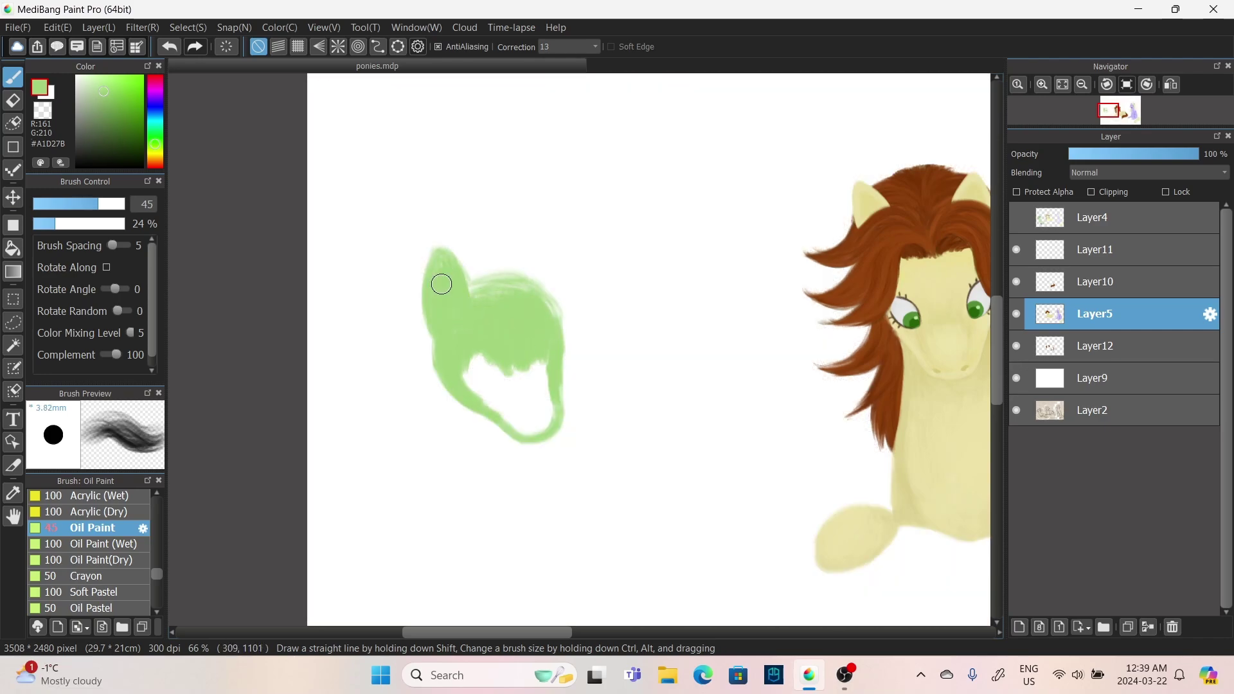
pyautogui.moveTo(463, 360); pyautogui.dragTo(532, 419)
pyautogui.click(1016, 377)
pyautogui.press('c')
pyautogui.moveTo(505, 369); pyautogui.dragTo(460, 386)
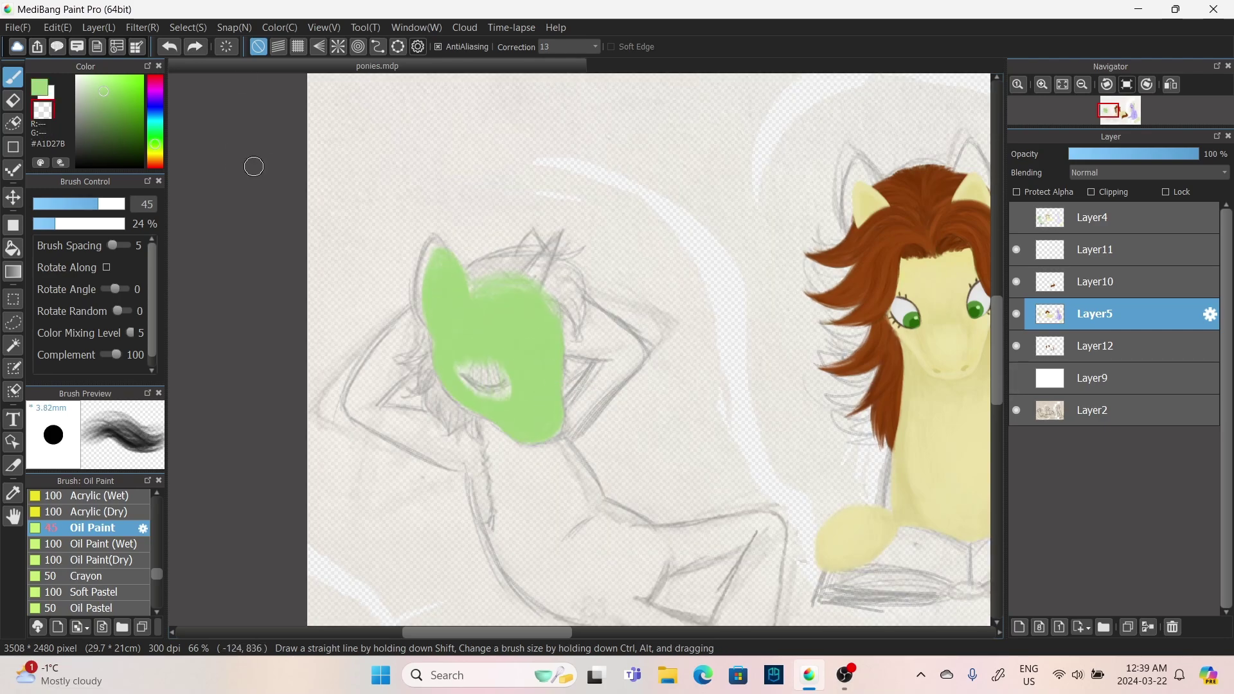
# - Paint a light green swatch beside the head, and add darker green to the inner ear, eye, jaw and right-hand forearm
pyautogui.scroll(-3, 486, 279)
pyautogui.scroll(2, 471, 255)
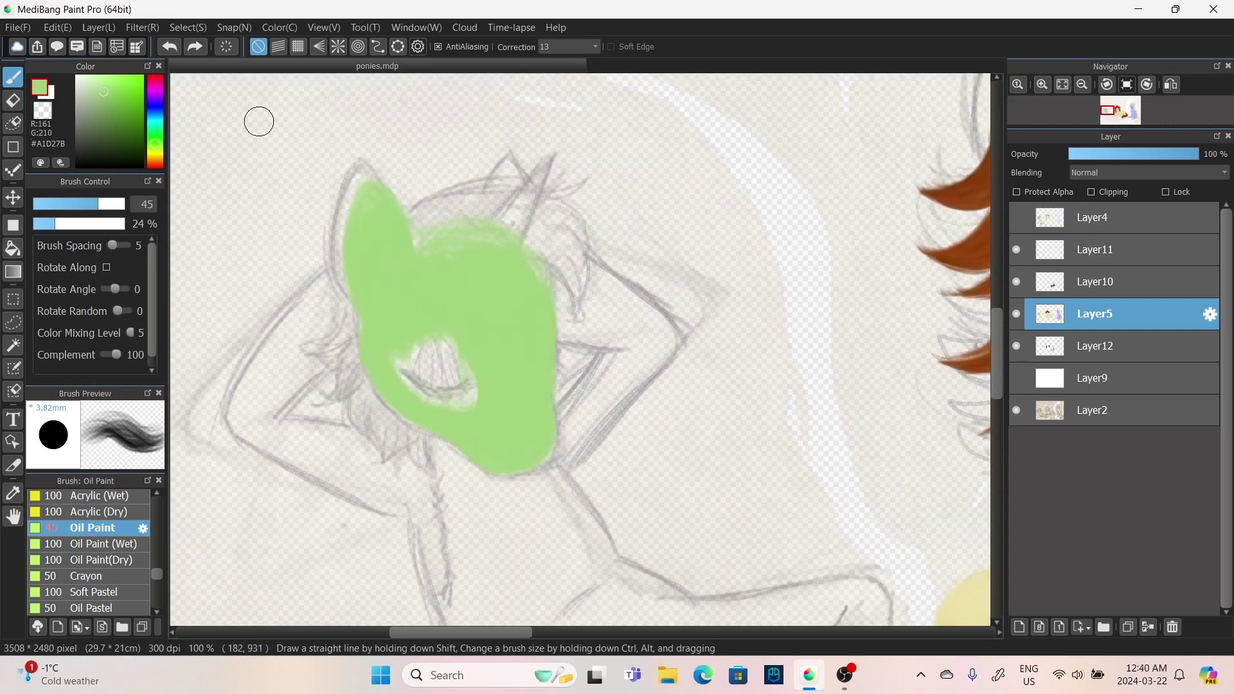
pyautogui.moveTo(256, 118); pyautogui.dragTo(254, 183)
pyautogui.moveTo(363, 212); pyautogui.dragTo(388, 270)
pyautogui.moveTo(418, 367); pyautogui.dragTo(459, 386)
pyautogui.moveTo(405, 424)
pyautogui.mouseDown()
pyautogui.moveTo(540, 482)
pyautogui.moveTo(616, 375)
pyautogui.mouseUp()
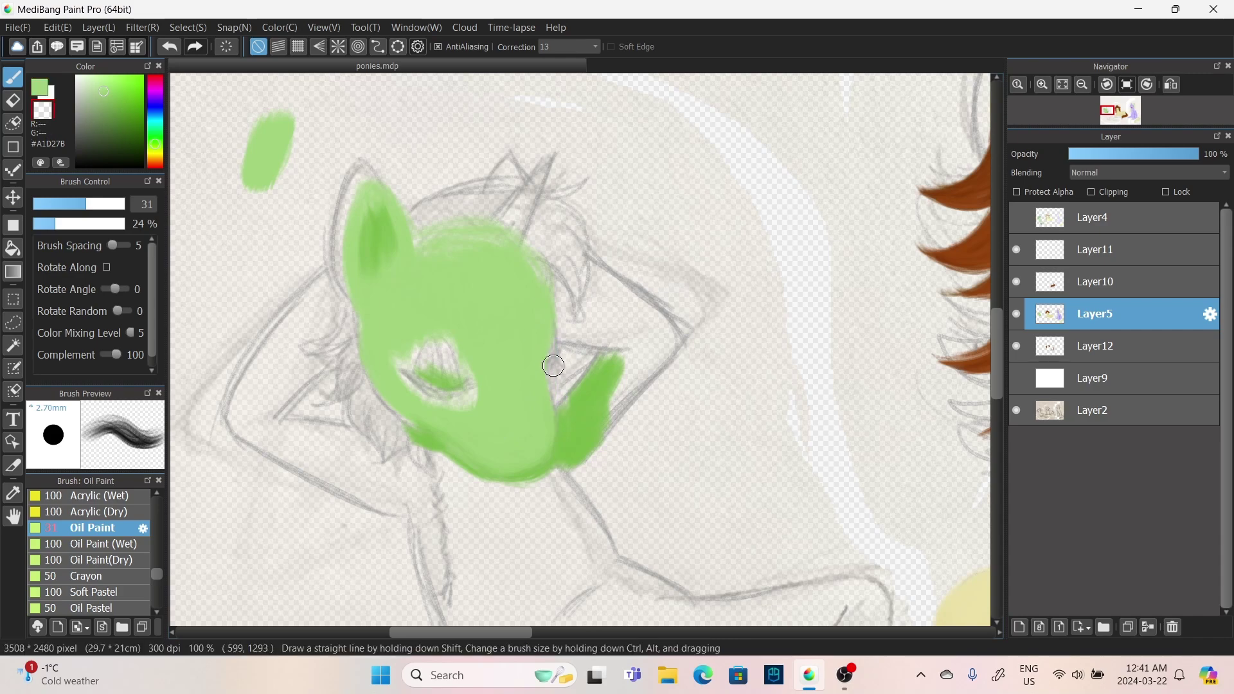
# - Shade the forehead with darker green strokes and fill over the eye area with #98CC72 at brush size 40
pyautogui.moveTo(563, 336); pyautogui.dragTo(553, 337)
pyautogui.moveTo(462, 327)
pyautogui.mouseDown()
pyautogui.moveTo(408, 298)
pyautogui.moveTo(495, 353)
pyautogui.moveTo(524, 326)
pyautogui.moveTo(437, 349)
pyautogui.moveTo(469, 377)
pyautogui.moveTo(455, 380)
pyautogui.moveTo(495, 385)
pyautogui.moveTo(465, 412)
pyautogui.mouseUp()
pyautogui.keyDown('alt'); pyautogui.click(437, 350); pyautogui.keyUp('alt')
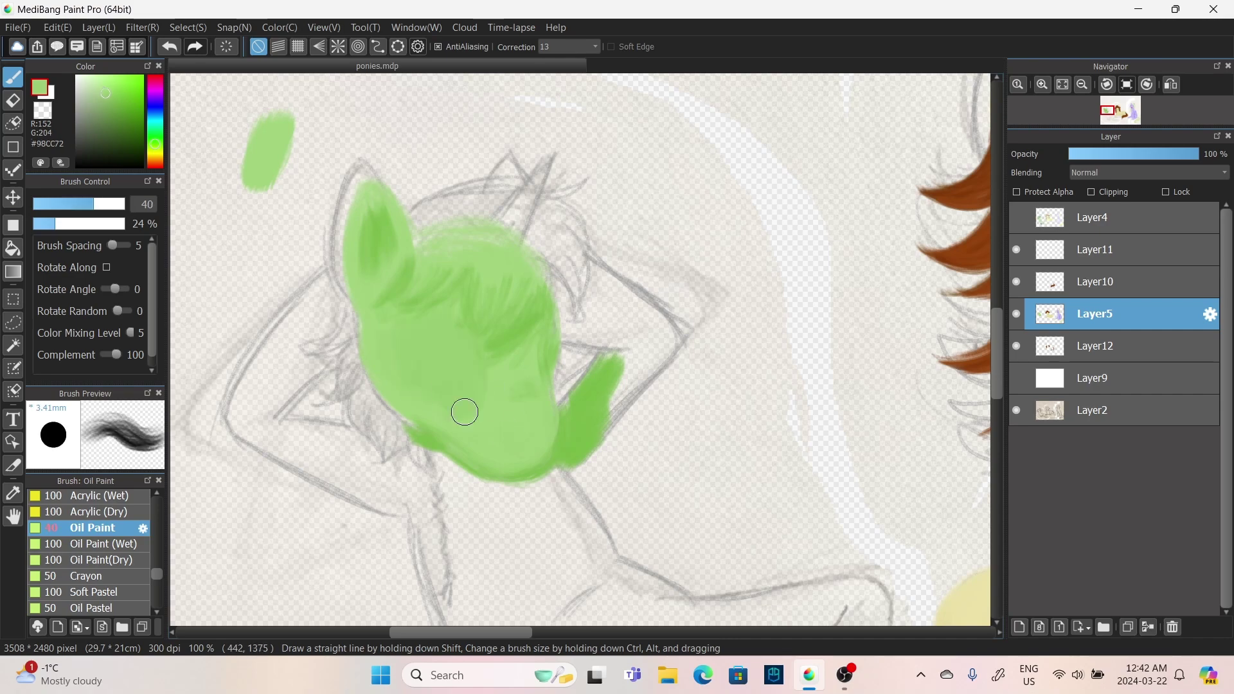
# - Outline the eye with dark green #3E6323 at brush size 11, fill both eye areas with darker green, and add the nostrils
pyautogui.keyDown('alt'); pyautogui.click(495, 371); pyautogui.keyUp('alt')
pyautogui.moveTo(495, 372)
pyautogui.mouseDown()
pyautogui.moveTo(450, 373)
pyautogui.moveTo(466, 388)
pyautogui.mouseUp()
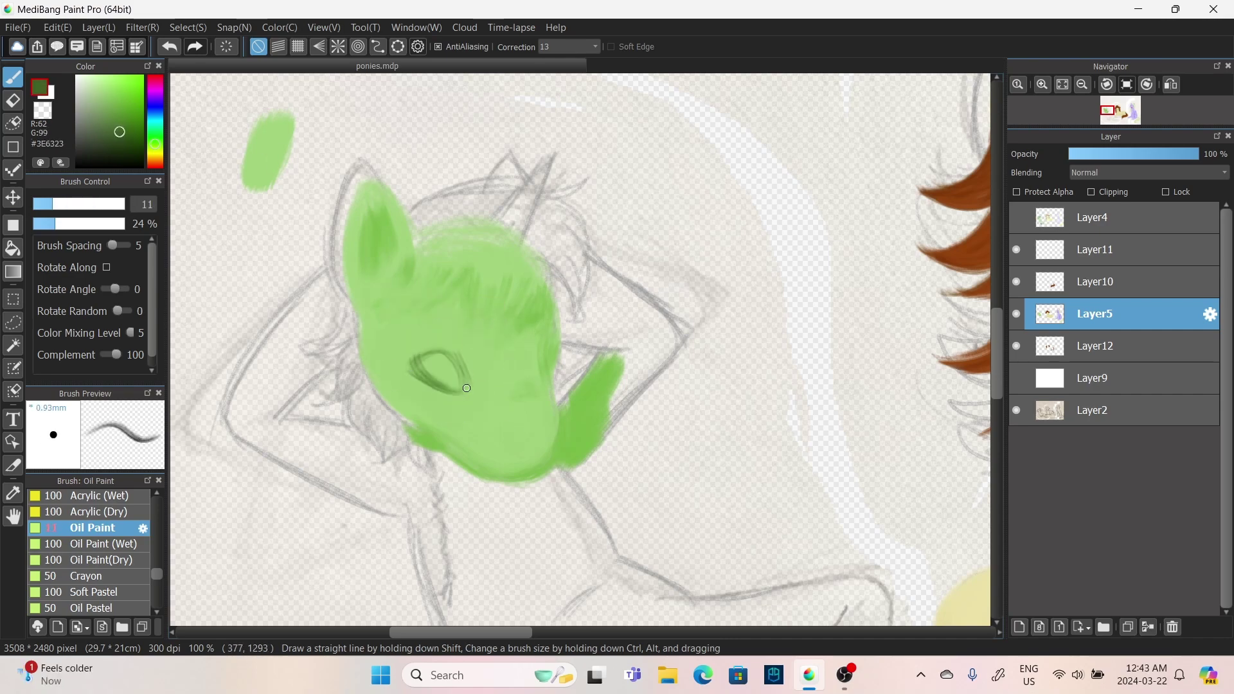
pyautogui.keyDown('alt'); pyautogui.click(541, 365); pyautogui.keyUp('alt')
pyautogui.moveTo(541, 366); pyautogui.dragTo(546, 347)
pyautogui.moveTo(450, 369)
pyautogui.mouseDown()
pyautogui.moveTo(430, 350)
pyautogui.moveTo(424, 366)
pyautogui.moveTo(412, 362)
pyautogui.mouseUp()
pyautogui.moveTo(546, 372); pyautogui.dragTo(553, 332)
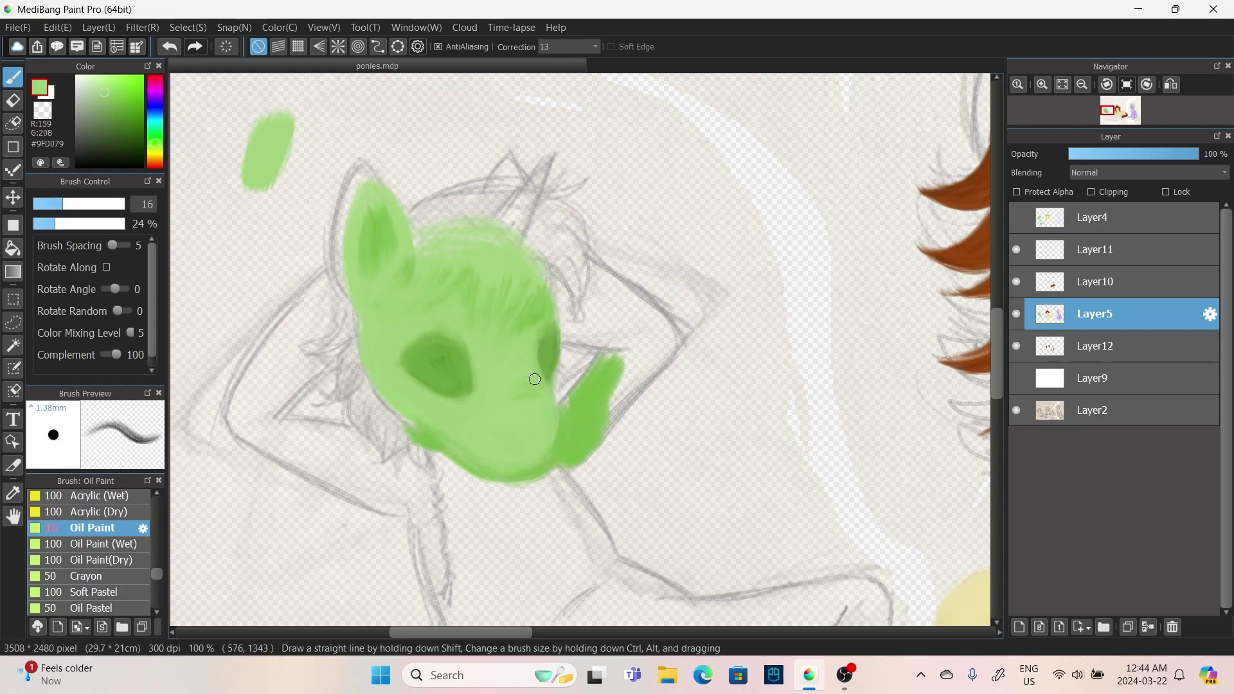
pyautogui.keyDown('alt'); pyautogui.click(503, 435); pyautogui.keyUp('alt')
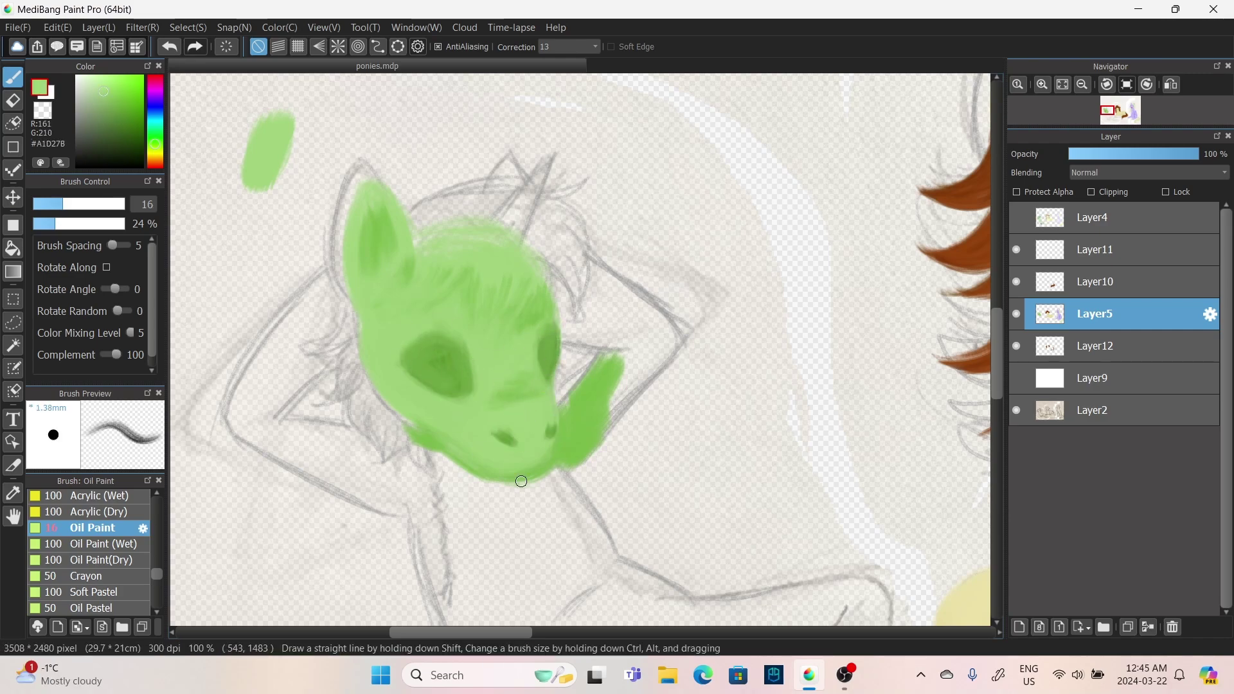
# - Extend the right-hand forearm to the elbow and paint the left-hand raised arm in greens such as #79B949 and #A1D27B at size 16
pyautogui.moveTo(633, 405)
pyautogui.mouseDown()
pyautogui.moveTo(581, 463)
pyautogui.moveTo(572, 423)
pyautogui.moveTo(614, 357)
pyautogui.moveTo(628, 359)
pyautogui.moveTo(608, 383)
pyautogui.moveTo(632, 365)
pyautogui.moveTo(637, 376)
pyautogui.moveTo(623, 366)
pyautogui.moveTo(618, 420)
pyautogui.mouseUp()
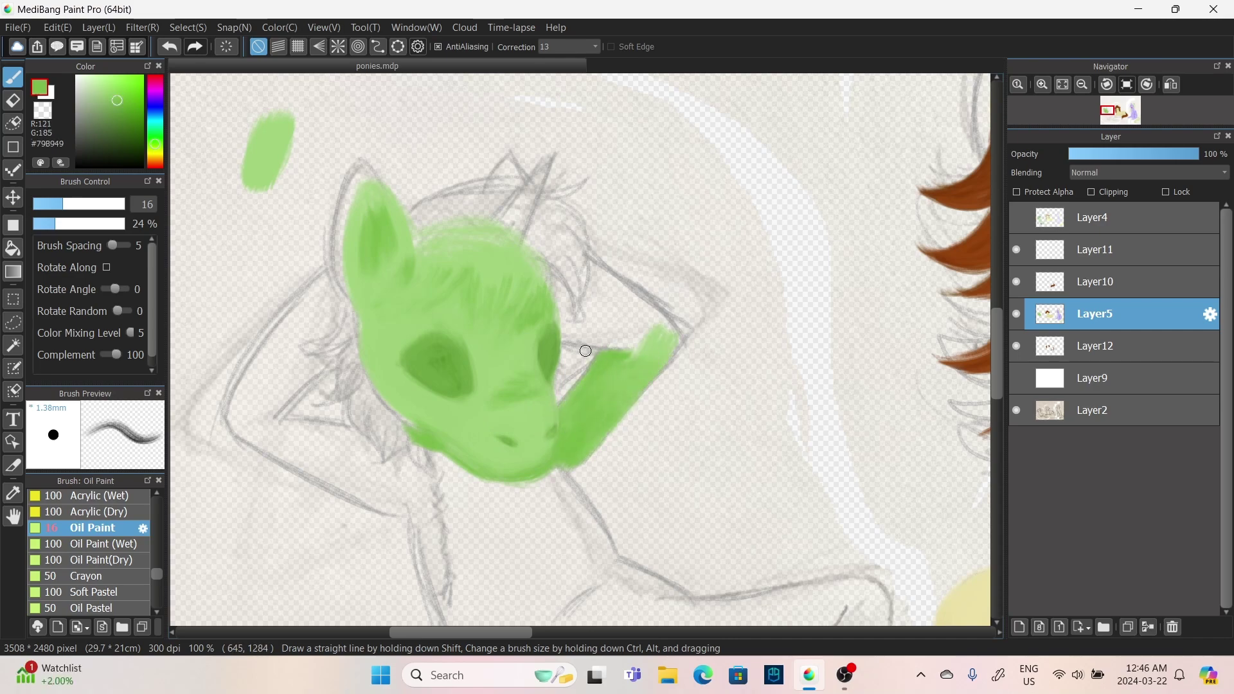
pyautogui.keyDown('alt'); pyautogui.click(390, 257); pyautogui.keyUp('alt')
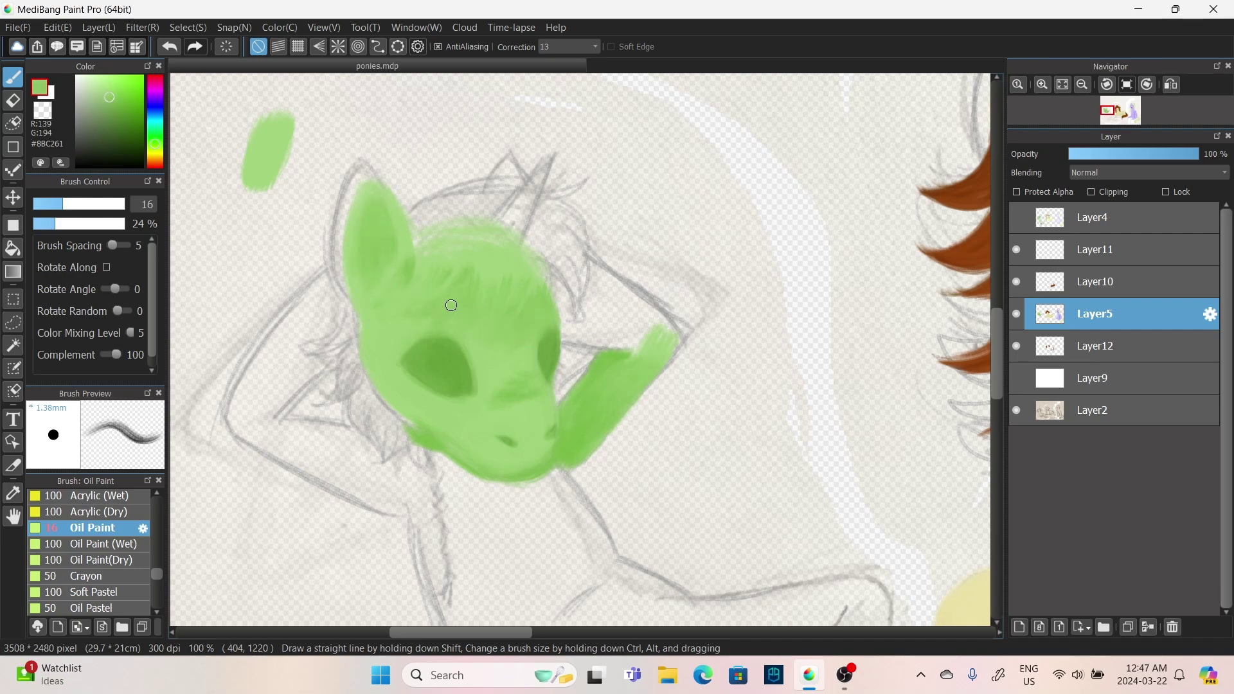
pyautogui.moveTo(419, 457)
pyautogui.mouseDown()
pyautogui.moveTo(296, 508)
pyautogui.moveTo(277, 421)
pyautogui.moveTo(297, 321)
pyautogui.mouseUp()
pyautogui.keyDown('alt'); pyautogui.click(464, 250); pyautogui.keyUp('alt')
pyautogui.moveTo(244, 411)
pyautogui.mouseDown()
pyautogui.moveTo(339, 276)
pyautogui.moveTo(392, 478)
pyautogui.moveTo(341, 296)
pyautogui.mouseUp()
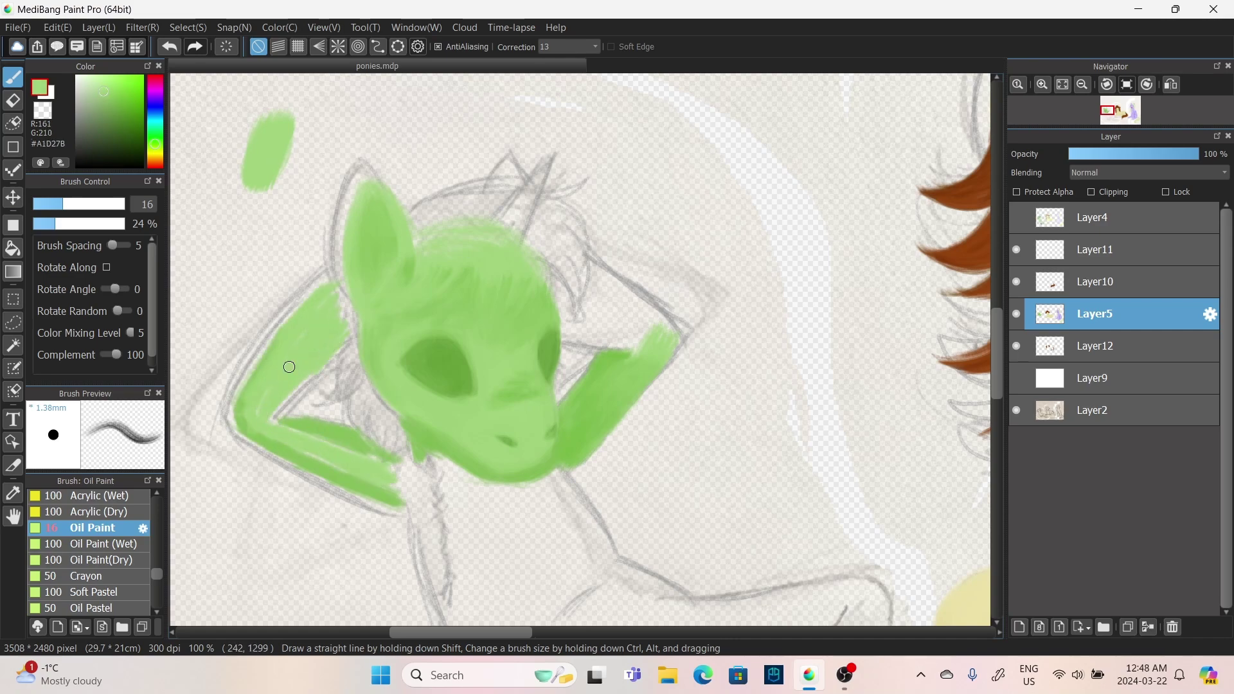
# - Smooth the left-hand arm with sampled greens such as #9ECE78 at brush size 16, and extend it to meet the ear and head
pyautogui.keyDown('alt'); pyautogui.click(369, 485); pyautogui.keyUp('alt')
pyautogui.moveTo(309, 421); pyautogui.dragTo(337, 438)
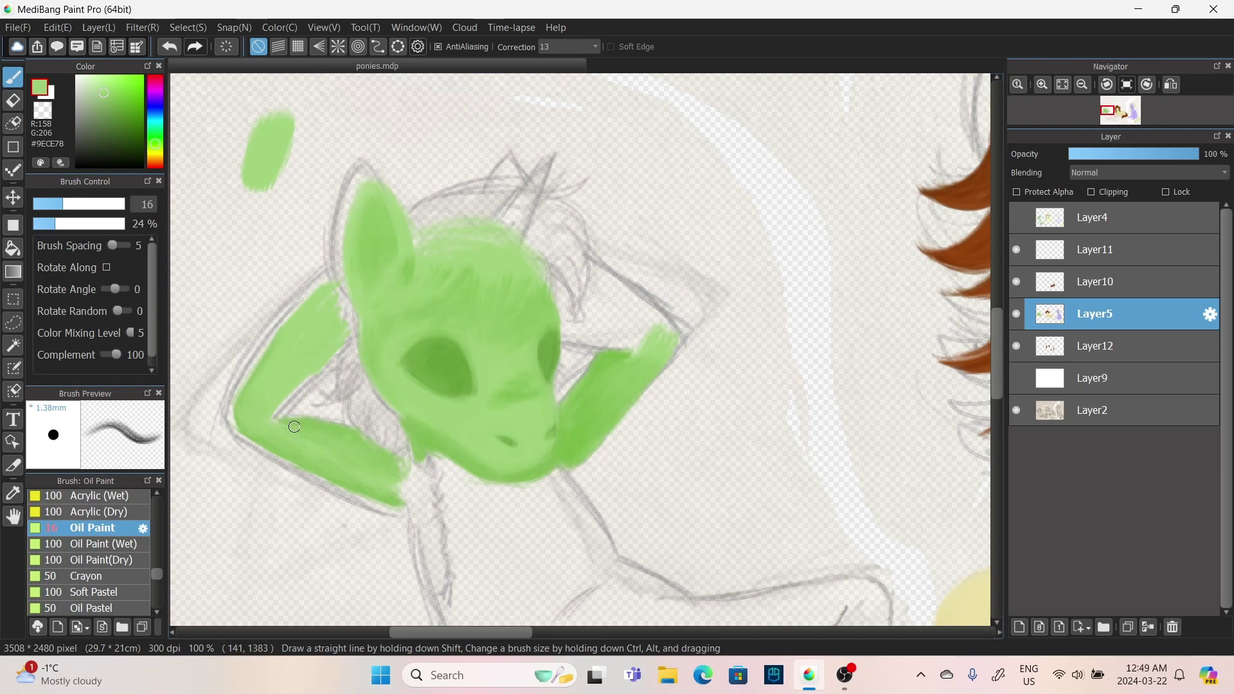
pyautogui.keyDown('alt'); pyautogui.click(340, 291); pyautogui.keyUp('alt')
pyautogui.moveTo(353, 313)
pyautogui.mouseDown()
pyautogui.moveTo(325, 297)
pyautogui.moveTo(323, 346)
pyautogui.moveTo(334, 315)
pyautogui.moveTo(294, 363)
pyautogui.moveTo(277, 364)
pyautogui.moveTo(285, 419)
pyautogui.moveTo(286, 388)
pyautogui.moveTo(277, 408)
pyautogui.moveTo(359, 432)
pyautogui.moveTo(368, 461)
pyautogui.moveTo(341, 301)
pyautogui.mouseUp()
pyautogui.keyDown('alt'); pyautogui.click(284, 418); pyautogui.keyUp('alt')
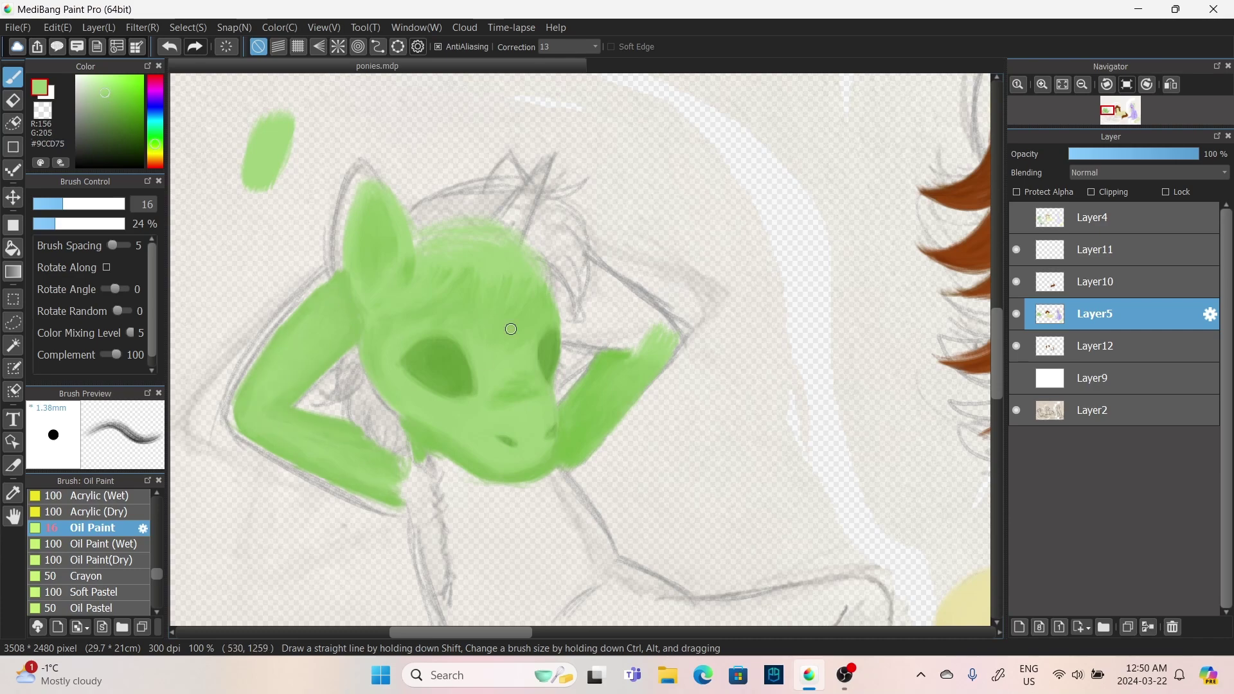
# - Refine the left-hand arm in #96C66F at brush size 9.7 with the scan on Layer2 hidden, and show the scan again
pyautogui.click(1016, 410)
pyautogui.keyDown('alt'); pyautogui.click(370, 458); pyautogui.keyUp('alt')
pyautogui.moveTo(385, 456); pyautogui.dragTo(347, 487)
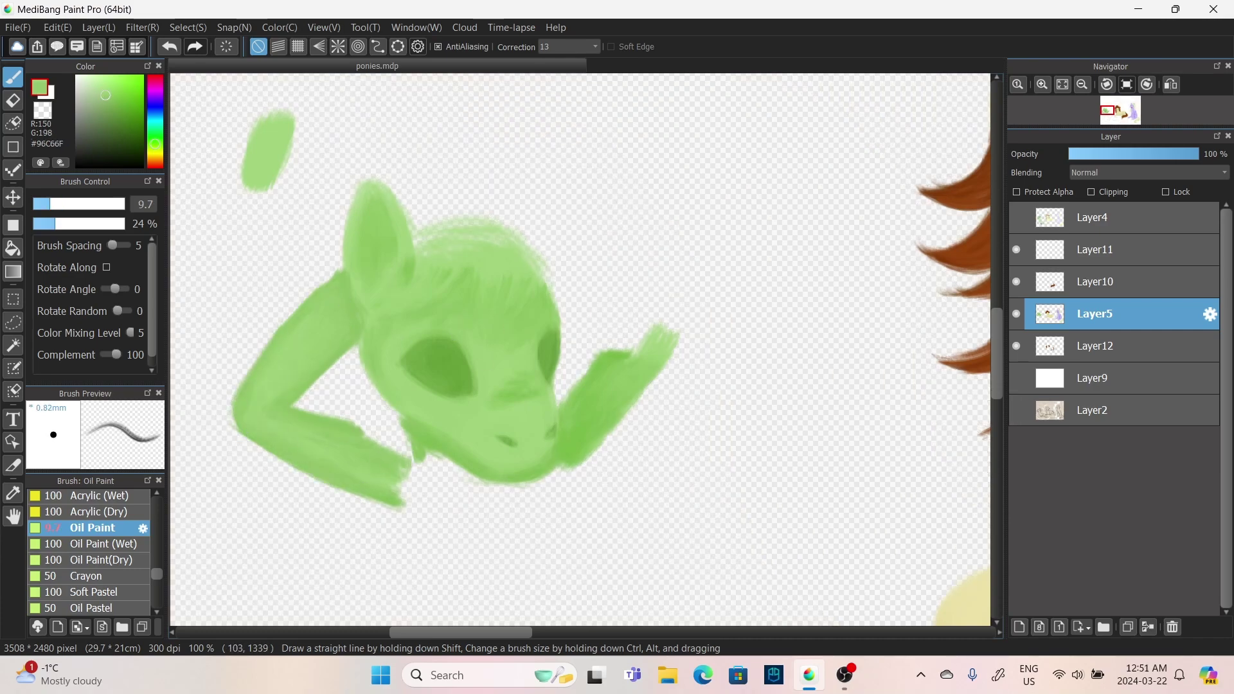
pyautogui.click(1016, 410)
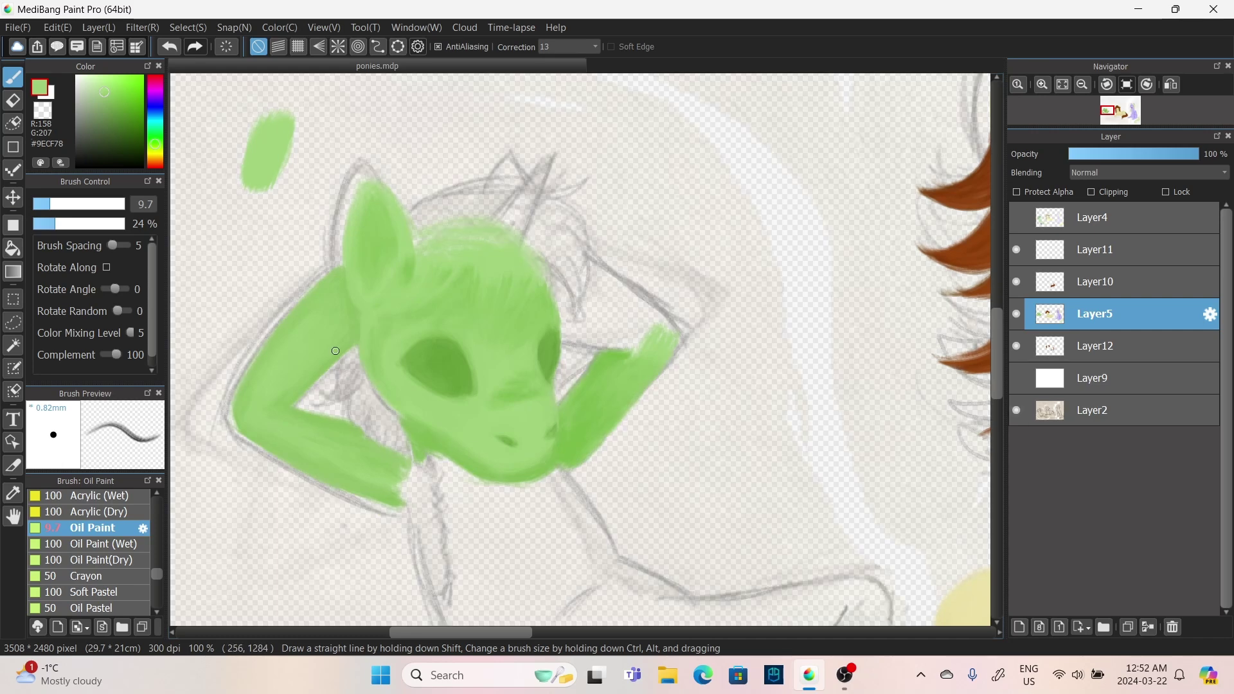
# - Paint the upper part of the right-hand arm from the elbow to behind the head in green #85BF5B at brush size 24
pyautogui.scroll(-3, 424, 260)
pyautogui.moveTo(564, 236)
pyautogui.mouseDown()
pyautogui.moveTo(667, 235)
pyautogui.moveTo(670, 220)
pyautogui.moveTo(615, 245)
pyautogui.moveTo(634, 242)
pyautogui.moveTo(575, 193)
pyautogui.mouseUp()
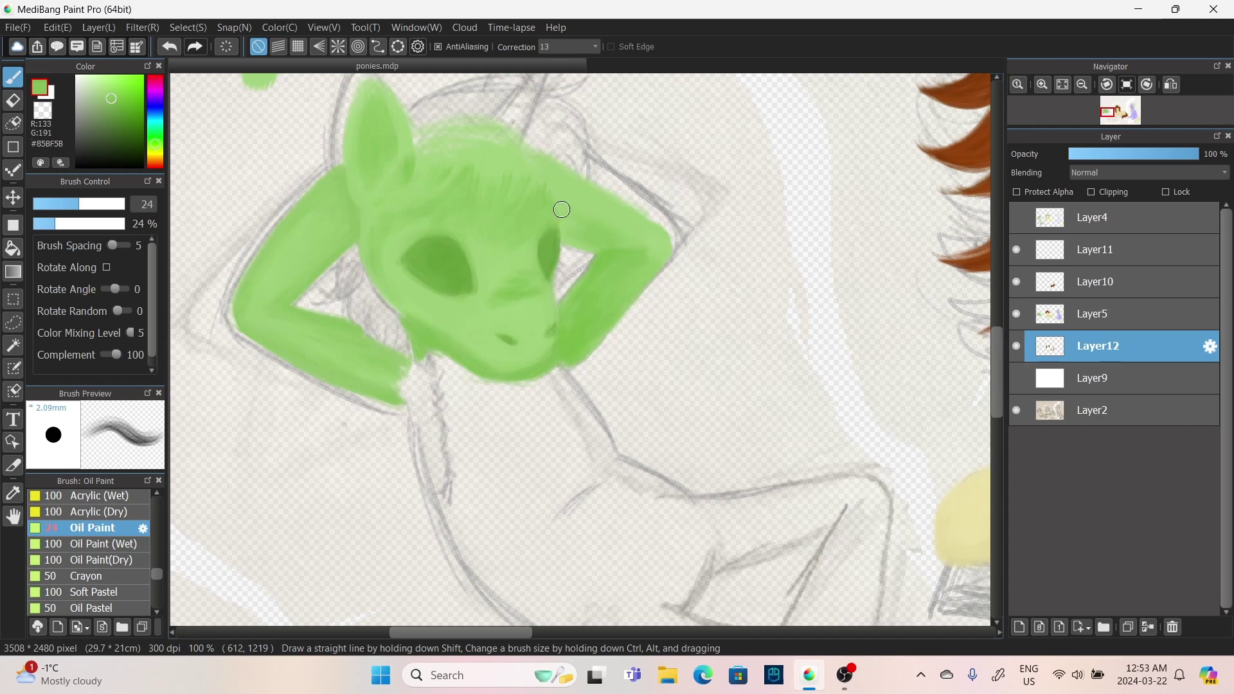
# - Paint the green pony's torso on Layer5 from the neck to the hips in #A0D17A at brush size 35
pyautogui.keyDown('alt'); pyautogui.click(614, 237); pyautogui.keyUp('alt')
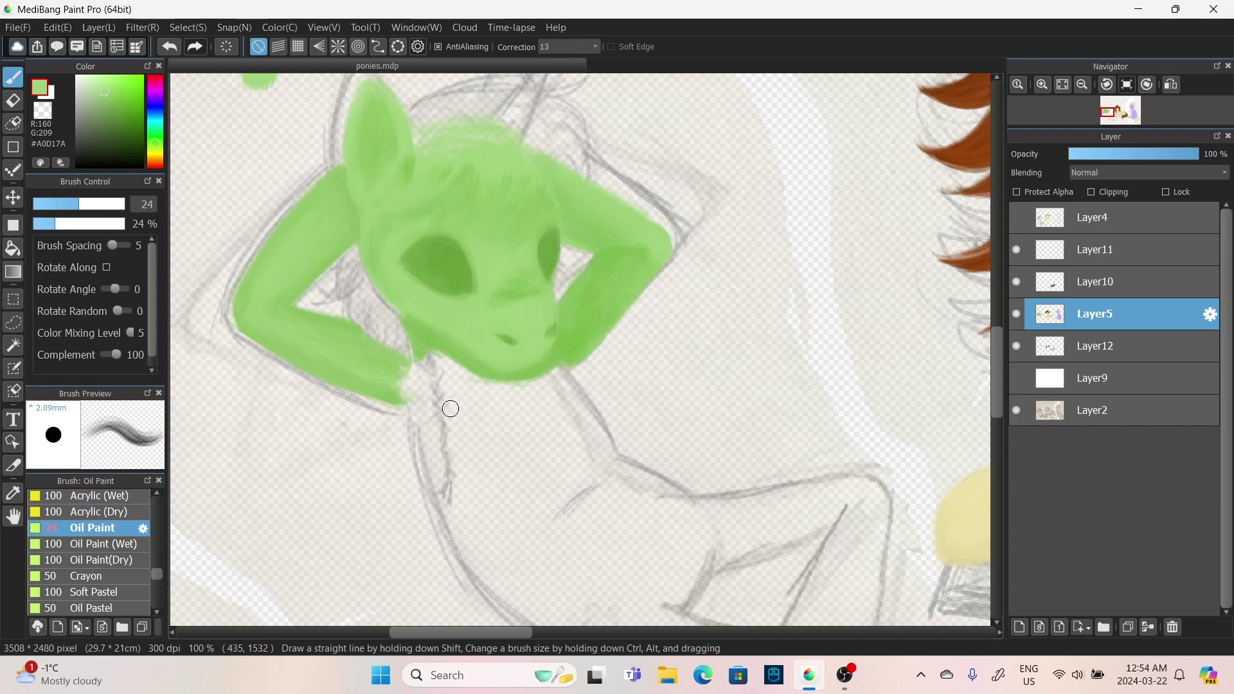
pyautogui.moveTo(449, 408)
pyautogui.mouseDown()
pyautogui.moveTo(421, 414)
pyautogui.moveTo(407, 380)
pyautogui.moveTo(449, 502)
pyautogui.mouseUp()
pyautogui.scroll(-2, 566, 395)
pyautogui.moveTo(450, 360)
pyautogui.mouseDown()
pyautogui.moveTo(628, 504)
pyautogui.moveTo(565, 267)
pyautogui.moveTo(595, 325)
pyautogui.moveTo(707, 390)
pyautogui.mouseUp()
pyautogui.moveTo(566, 296); pyautogui.dragTo(477, 257)
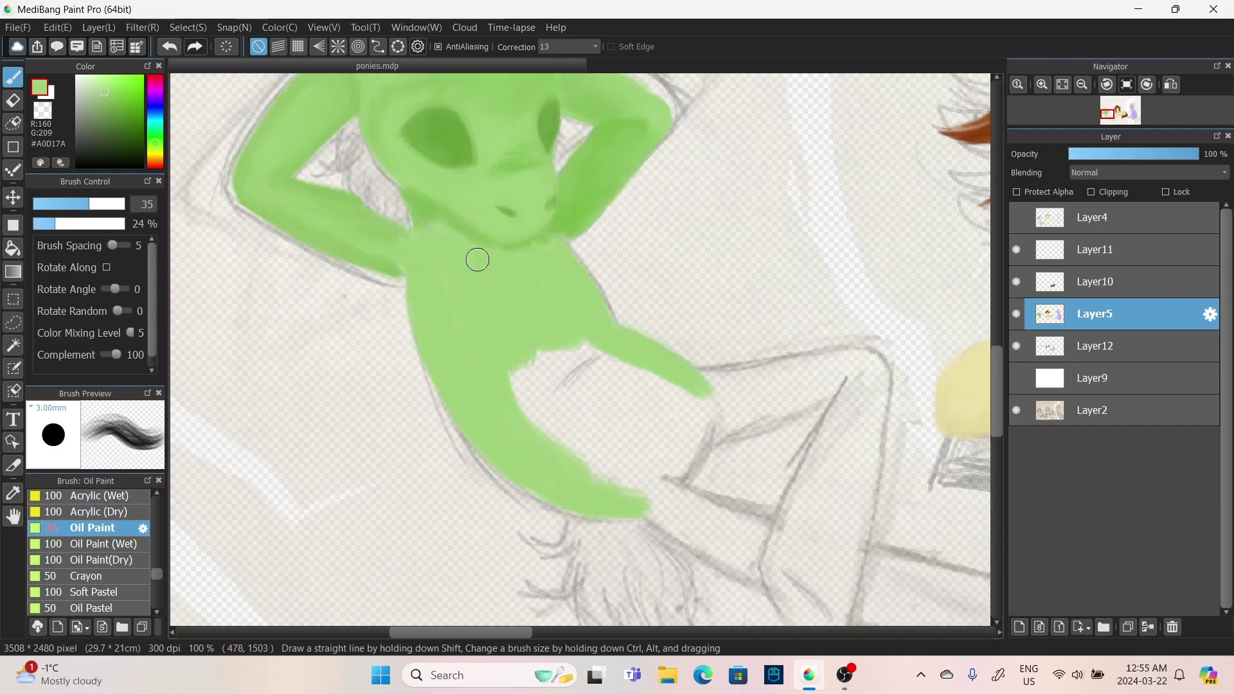
# - Shade the neck below the jaw and the left-hand side of the chest with green #82BC57 at brush size 35
pyautogui.scroll(2, 427, 394)
pyautogui.keyDown('alt'); pyautogui.click(437, 399); pyautogui.keyUp('alt')
pyautogui.moveTo(488, 412)
pyautogui.mouseDown()
pyautogui.moveTo(419, 384)
pyautogui.moveTo(450, 547)
pyautogui.mouseUp()
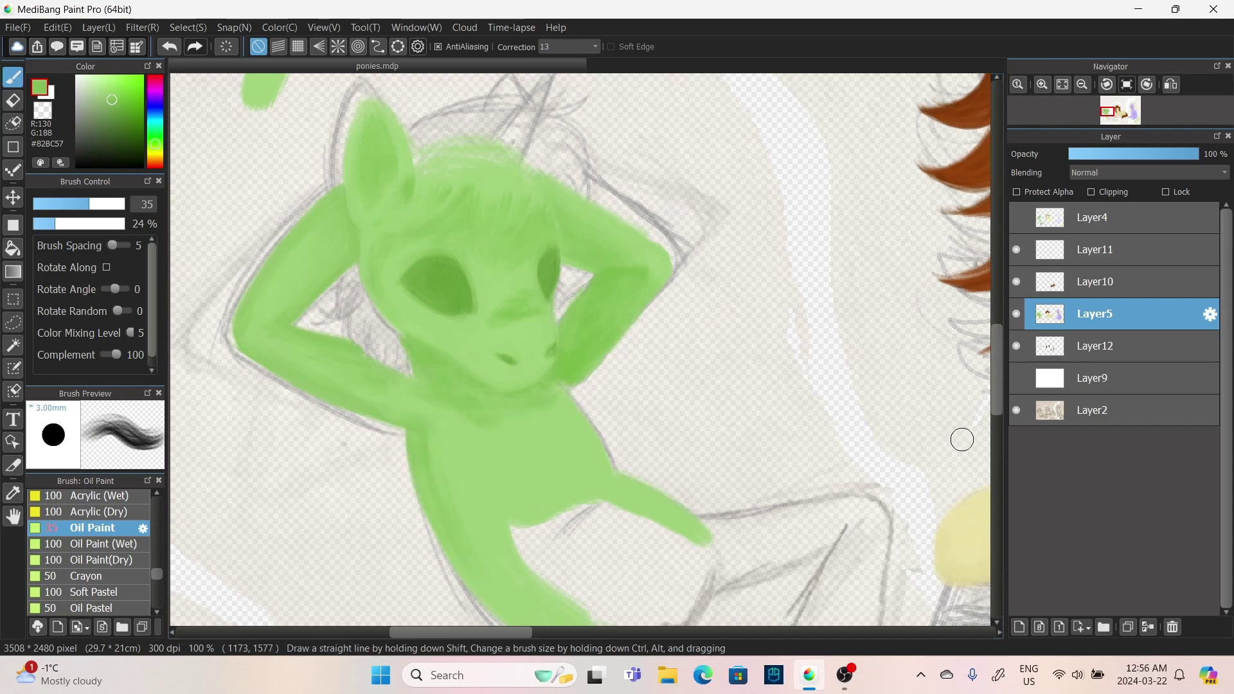
# - Extend the belly fill and shade the hip crease and shoulder area with sampled greens such as #9FD079
pyautogui.scroll(-2, 962, 435)
pyautogui.moveTo(630, 514)
pyautogui.mouseDown()
pyautogui.moveTo(498, 433)
pyautogui.moveTo(553, 360)
pyautogui.moveTo(615, 340)
pyautogui.moveTo(595, 413)
pyautogui.moveTo(542, 298)
pyautogui.mouseUp()
pyautogui.keyDown('alt'); pyautogui.click(546, 306); pyautogui.keyUp('alt')
pyautogui.keyDown('alt'); pyautogui.click(542, 298); pyautogui.keyUp('alt')
pyautogui.moveTo(579, 360)
pyautogui.mouseDown()
pyautogui.moveTo(608, 377)
pyautogui.moveTo(527, 450)
pyautogui.mouseUp()
pyautogui.keyDown('alt'); pyautogui.click(423, 223); pyautogui.keyUp('alt')
pyautogui.moveTo(423, 223); pyautogui.dragTo(405, 206)
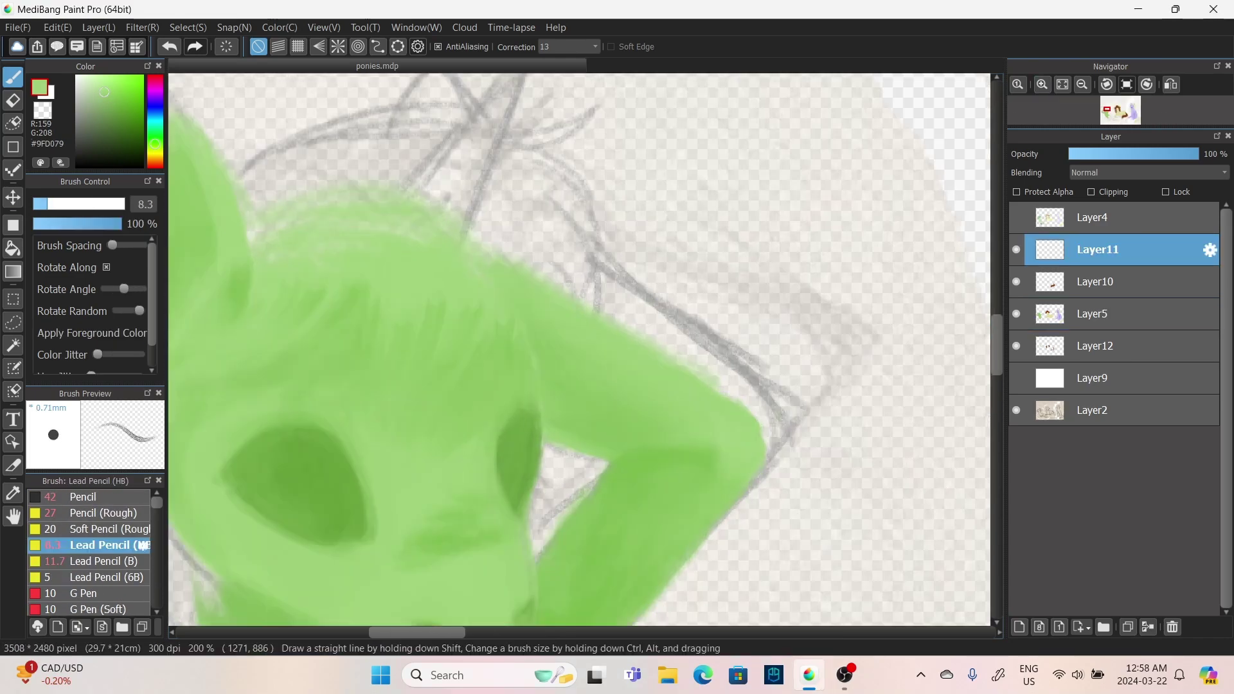
# - Draw the two closed-eyelid lines on Layer11 with the Lead Pencil (HB) in #36422E at size 8.3
pyautogui.scroll(-4, 578, 350)
pyautogui.moveTo(302, 262); pyautogui.dragTo(378, 277)
pyautogui.moveTo(195, 202); pyautogui.dragTo(231, 230)
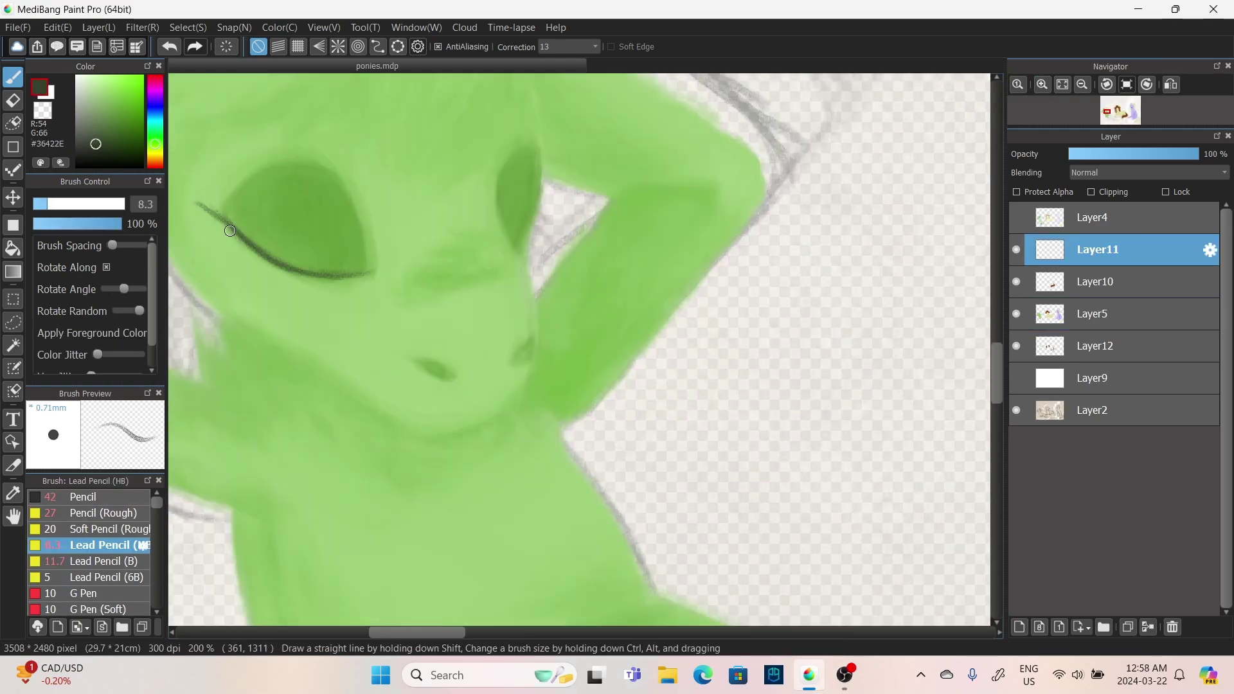
pyautogui.moveTo(515, 248); pyautogui.dragTo(535, 216)
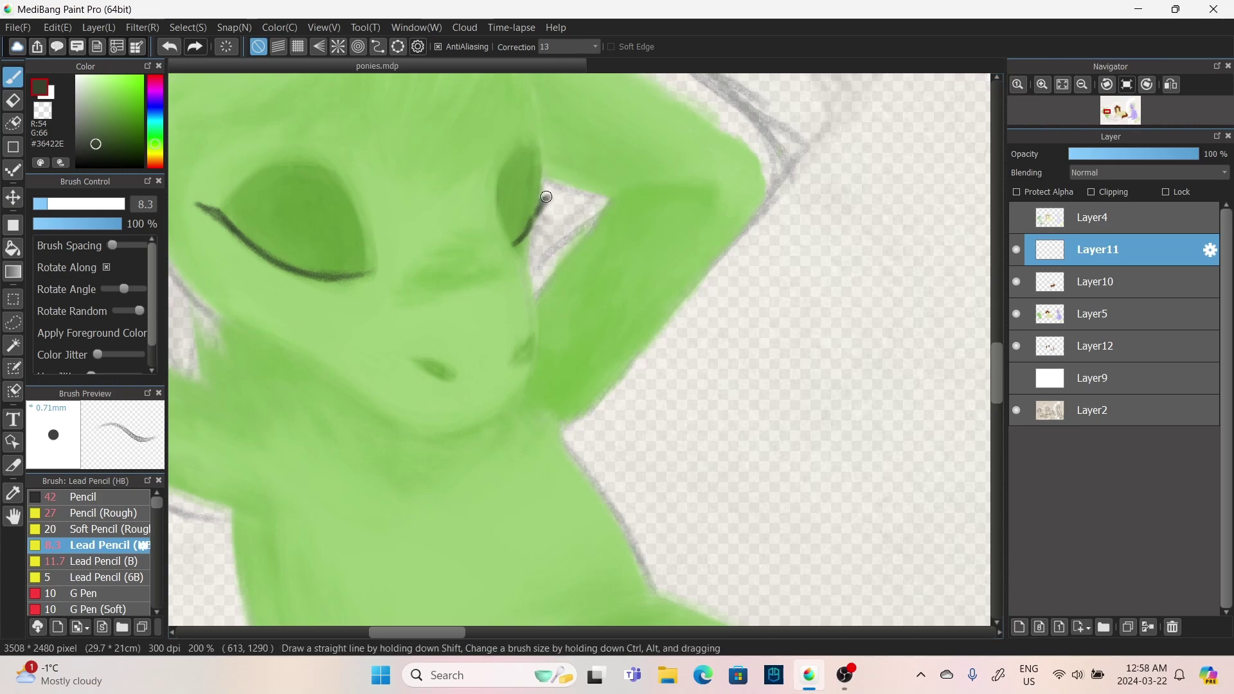
# - Repaint the muzzle over the nose and nostril marks on Layer5 with Oil Paint at size 24 in #8FC765 and #7FBB51
pyautogui.click(1062, 84)
pyautogui.click(1094, 314)
pyautogui.scroll(3, 619, 426)
pyautogui.keyDown('alt'); pyautogui.click(619, 427); pyautogui.keyUp('alt')
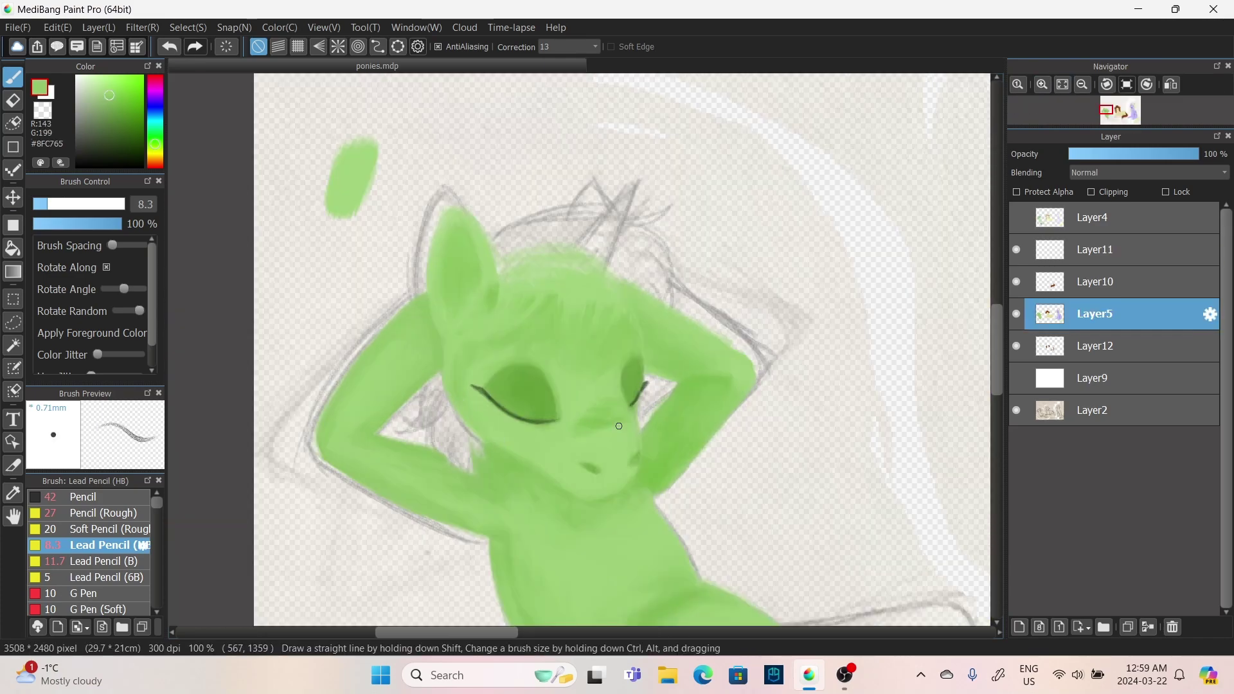
pyautogui.press('b')
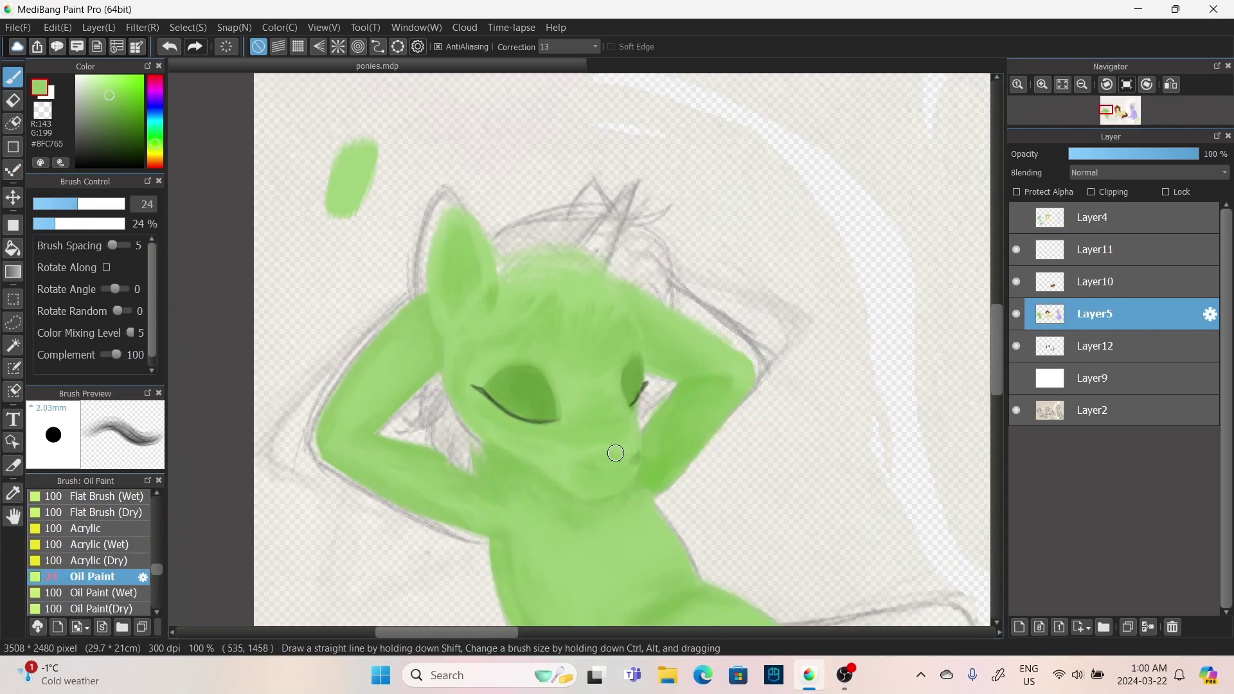
pyautogui.keyDown('alt'); pyautogui.click(633, 464); pyautogui.keyUp('alt')
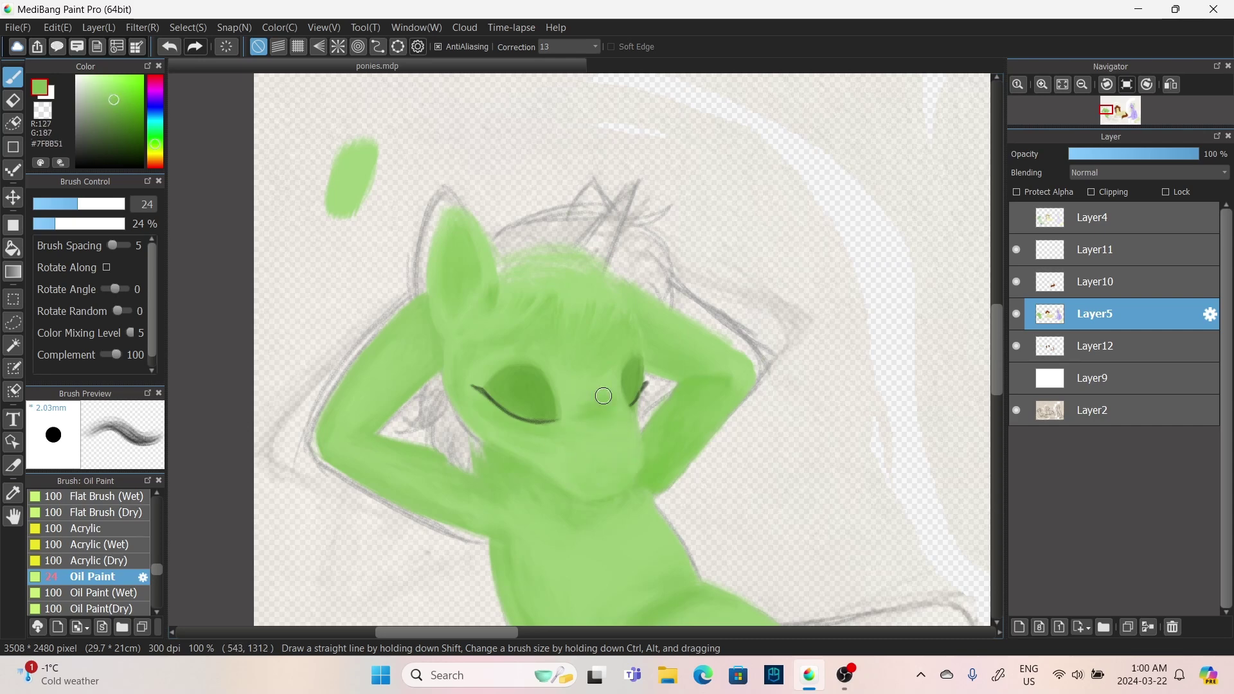
pyautogui.keyDown('alt'); pyautogui.click(514, 405); pyautogui.keyUp('alt')
# - Shade below the jaw and the adjoining right-hand forearm in greens such as #619639, and paint small nostrils at brush size 8
pyautogui.moveTo(495, 454)
pyautogui.mouseDown()
pyautogui.moveTo(630, 506)
pyautogui.moveTo(653, 483)
pyautogui.moveTo(648, 432)
pyautogui.mouseUp()
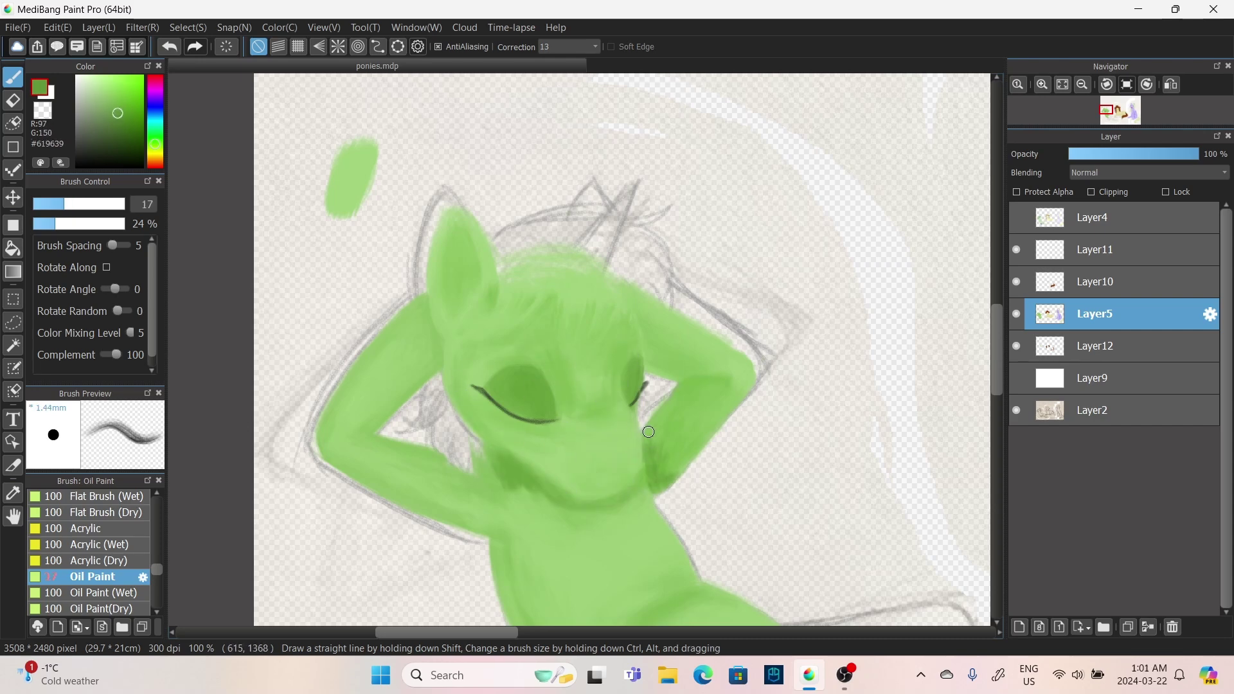
pyautogui.keyDown('alt'); pyautogui.click(651, 470); pyautogui.keyUp('alt')
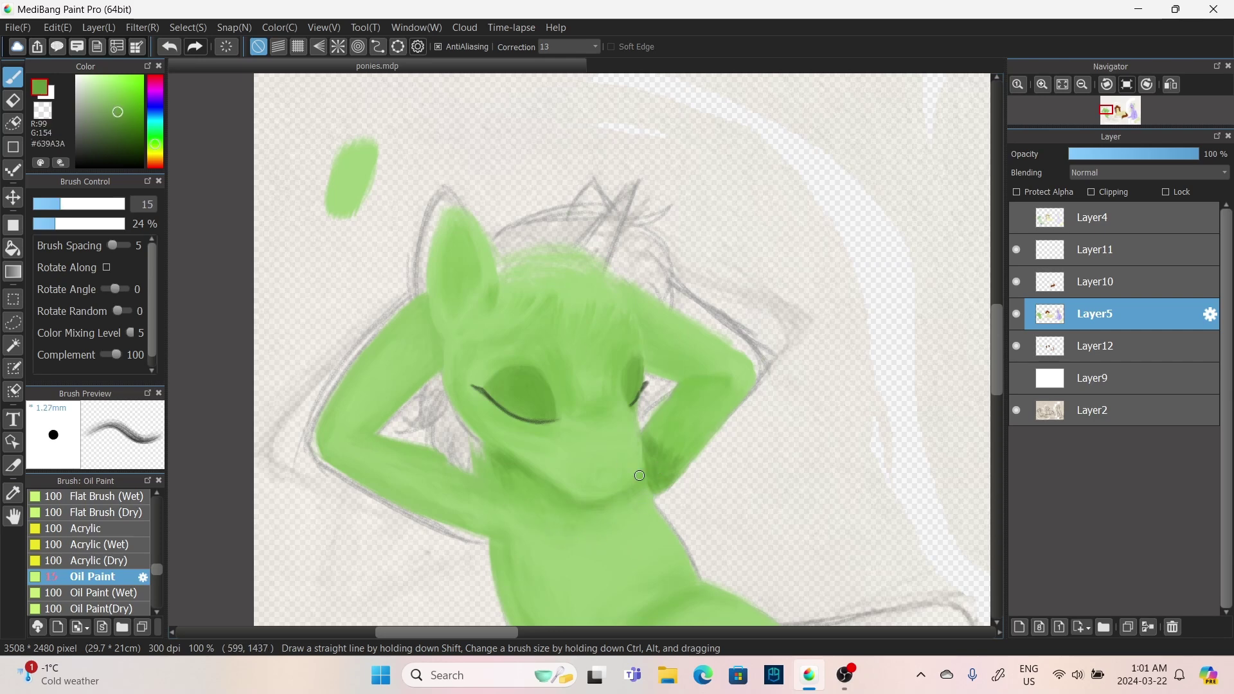
pyautogui.moveTo(642, 485); pyautogui.dragTo(687, 456)
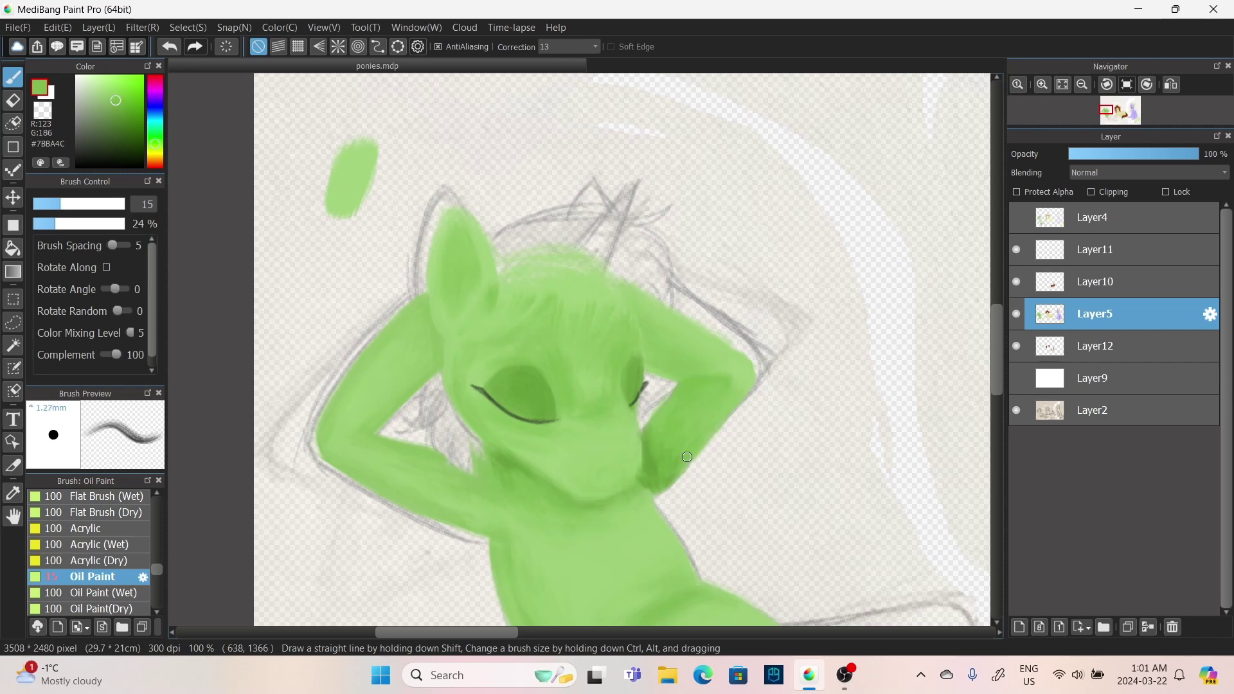
pyautogui.keyDown('alt'); pyautogui.click(646, 493); pyautogui.keyUp('alt')
pyautogui.moveTo(588, 474); pyautogui.dragTo(602, 479)
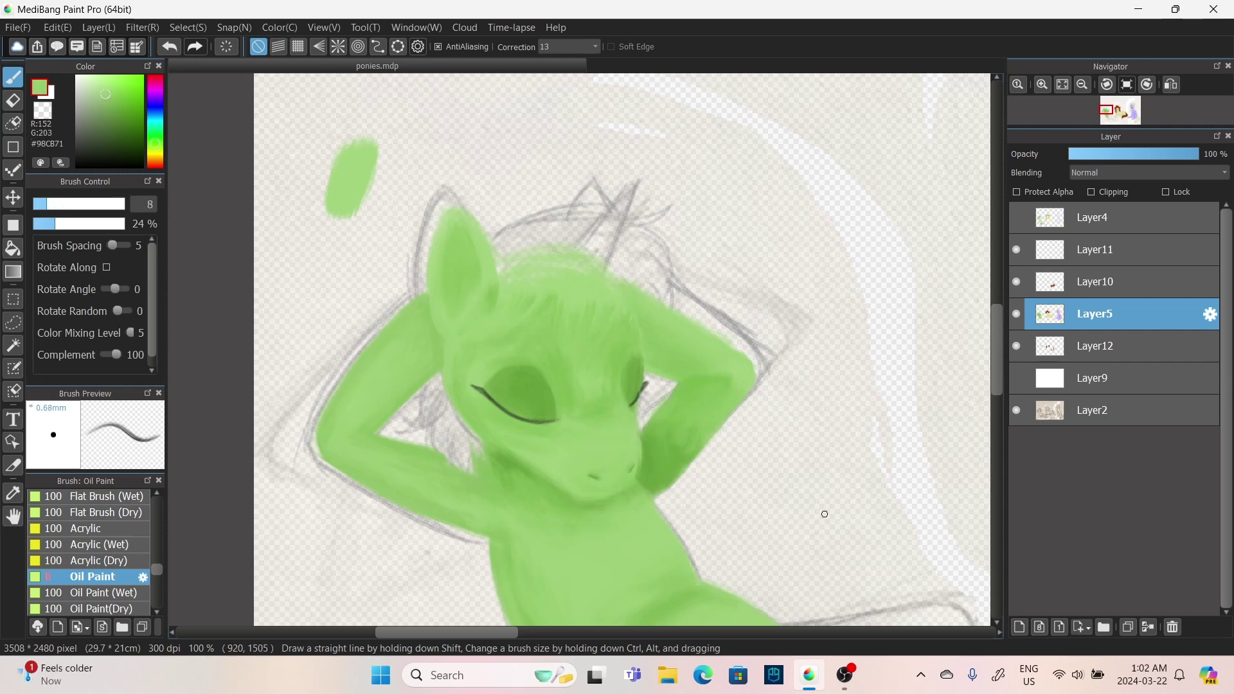
# - Touch up the left-hand arm near its elbow, and paint the near thigh out to the knee in light green
pyautogui.scroll(-3, 578, 386)
pyautogui.keyDown('alt'); pyautogui.click(530, 438); pyautogui.keyUp('alt')
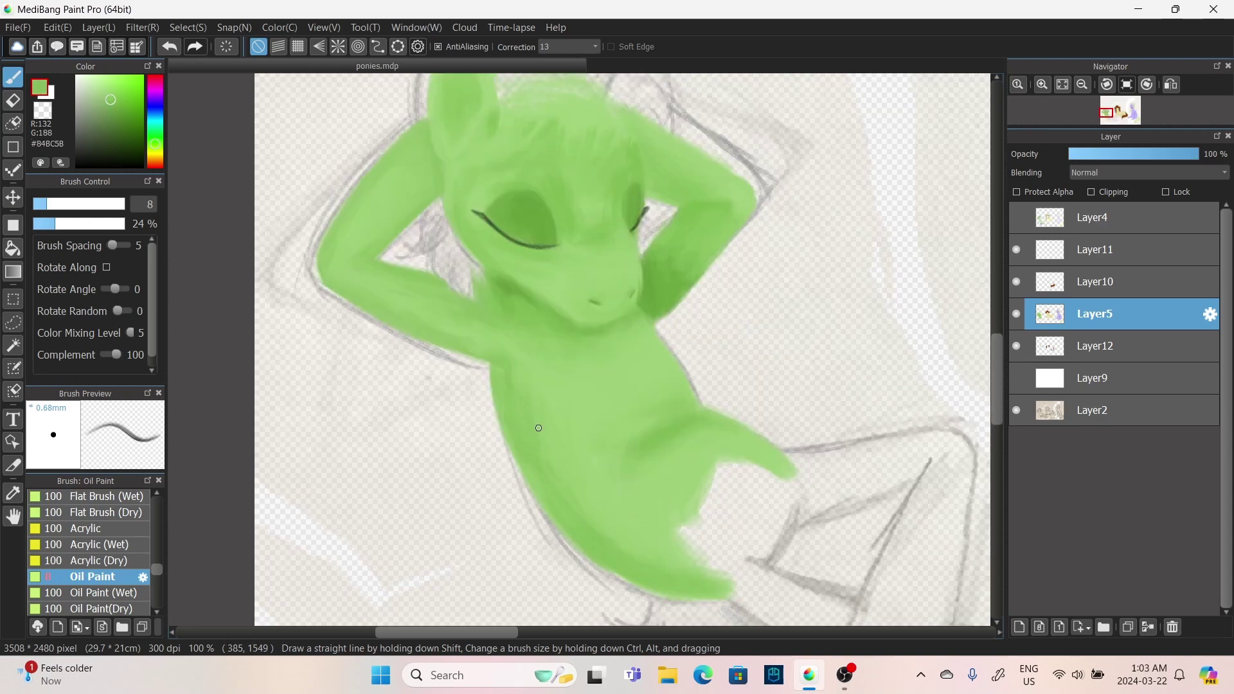
pyautogui.scroll(1, 330, 163)
pyautogui.moveTo(330, 163); pyautogui.dragTo(347, 163)
pyautogui.scroll(-4, 771, 309)
pyautogui.moveTo(772, 309)
pyautogui.mouseDown()
pyautogui.moveTo(713, 379)
pyautogui.moveTo(732, 390)
pyautogui.moveTo(874, 322)
pyautogui.moveTo(768, 314)
pyautogui.moveTo(835, 284)
pyautogui.mouseUp()
# - Shade along the back and the underside of the near thigh in #6BA540 at brush size 36
pyautogui.keyDown('alt'); pyautogui.click(810, 309); pyautogui.keyUp('alt')
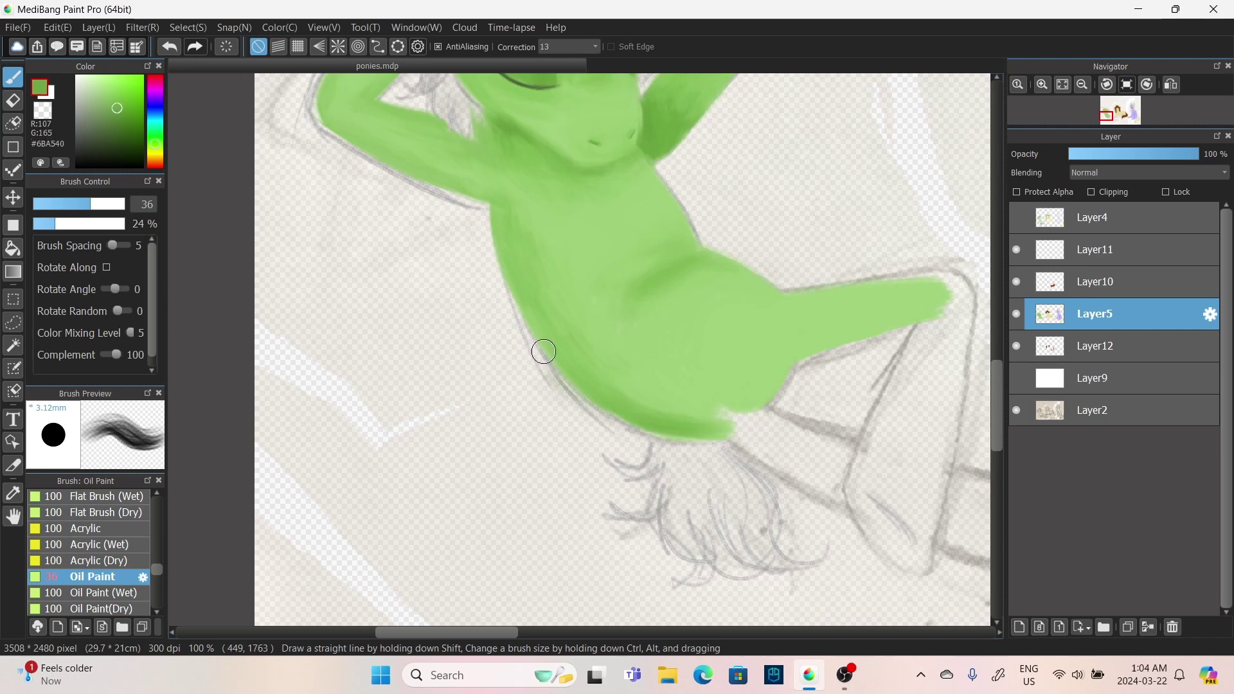
pyautogui.moveTo(540, 349); pyautogui.dragTo(500, 225)
pyautogui.moveTo(923, 298); pyautogui.dragTo(802, 351)
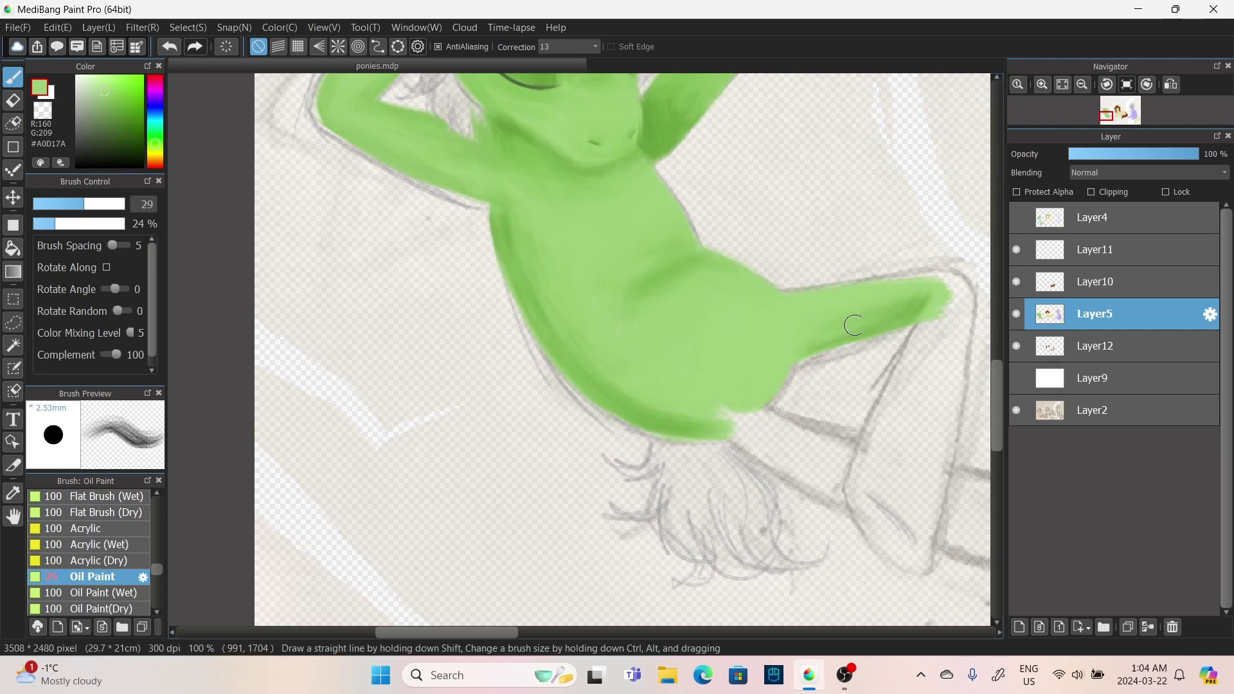
# - Paint the near lower leg and hoof in #A0D17A at brush size 29, and soften the thigh shading with #9ED078
pyautogui.moveTo(924, 281)
pyautogui.mouseDown()
pyautogui.moveTo(966, 318)
pyautogui.moveTo(933, 313)
pyautogui.moveTo(857, 490)
pyautogui.moveTo(925, 552)
pyautogui.mouseUp()
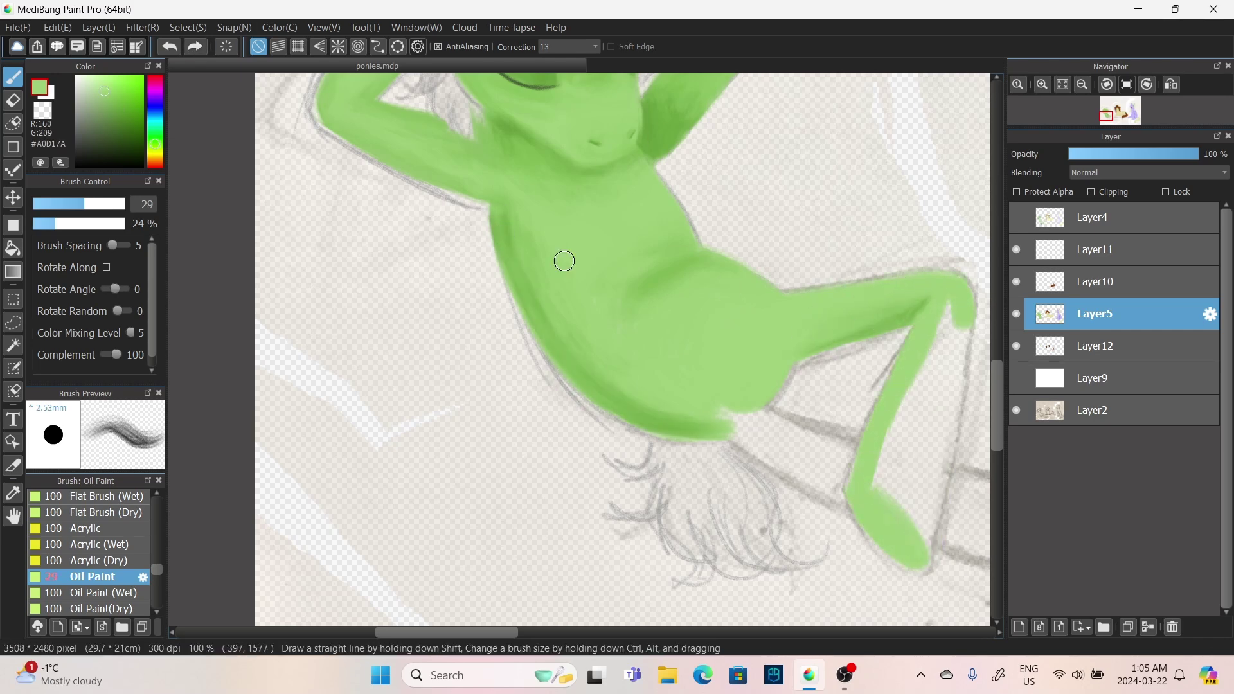
pyautogui.keyDown('alt'); pyautogui.click(565, 260); pyautogui.keyUp('alt')
pyautogui.moveTo(958, 321)
pyautogui.mouseDown()
pyautogui.moveTo(909, 425)
pyautogui.moveTo(940, 370)
pyautogui.moveTo(889, 523)
pyautogui.moveTo(890, 307)
pyautogui.moveTo(864, 504)
pyautogui.moveTo(924, 444)
pyautogui.moveTo(967, 342)
pyautogui.moveTo(890, 532)
pyautogui.mouseUp()
pyautogui.moveTo(862, 322); pyautogui.dragTo(904, 296)
pyautogui.keyDown('alt'); pyautogui.click(904, 296); pyautogui.keyUp('alt')
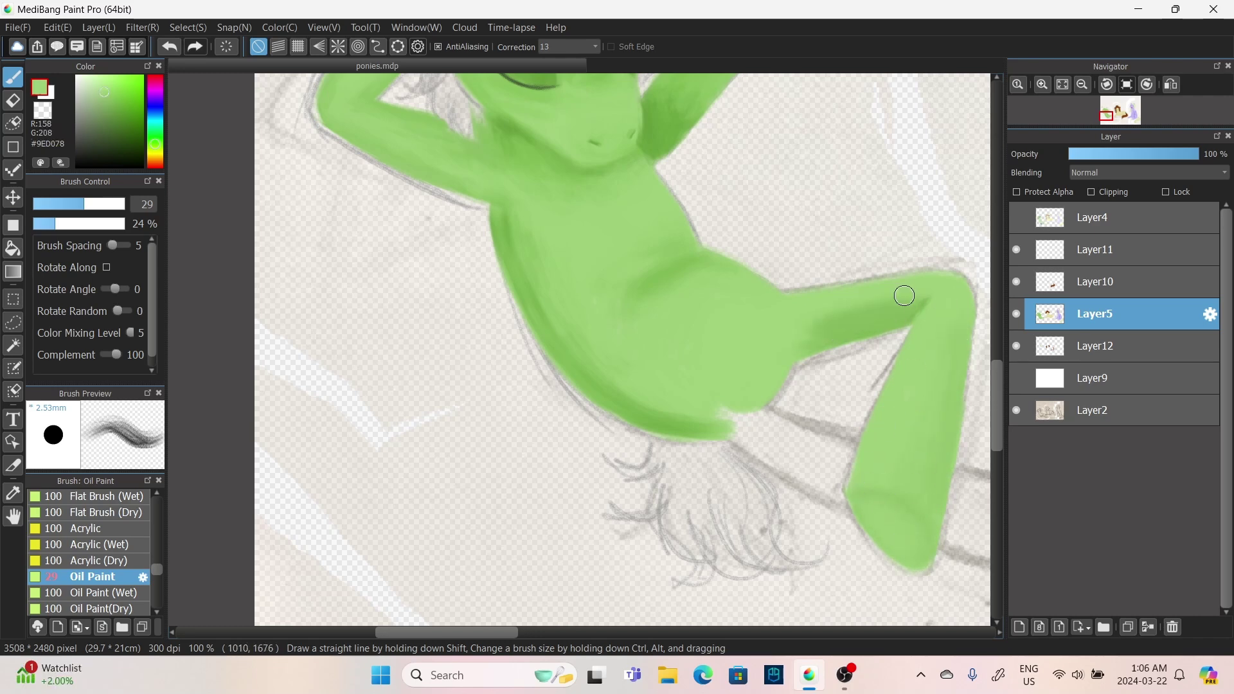
# - Show the white Layer9 and clean up the leg, back and arm edges with transparent paint at brush size 12
pyautogui.click(1016, 378)
pyautogui.click(54, 204)
pyautogui.click(43, 109)
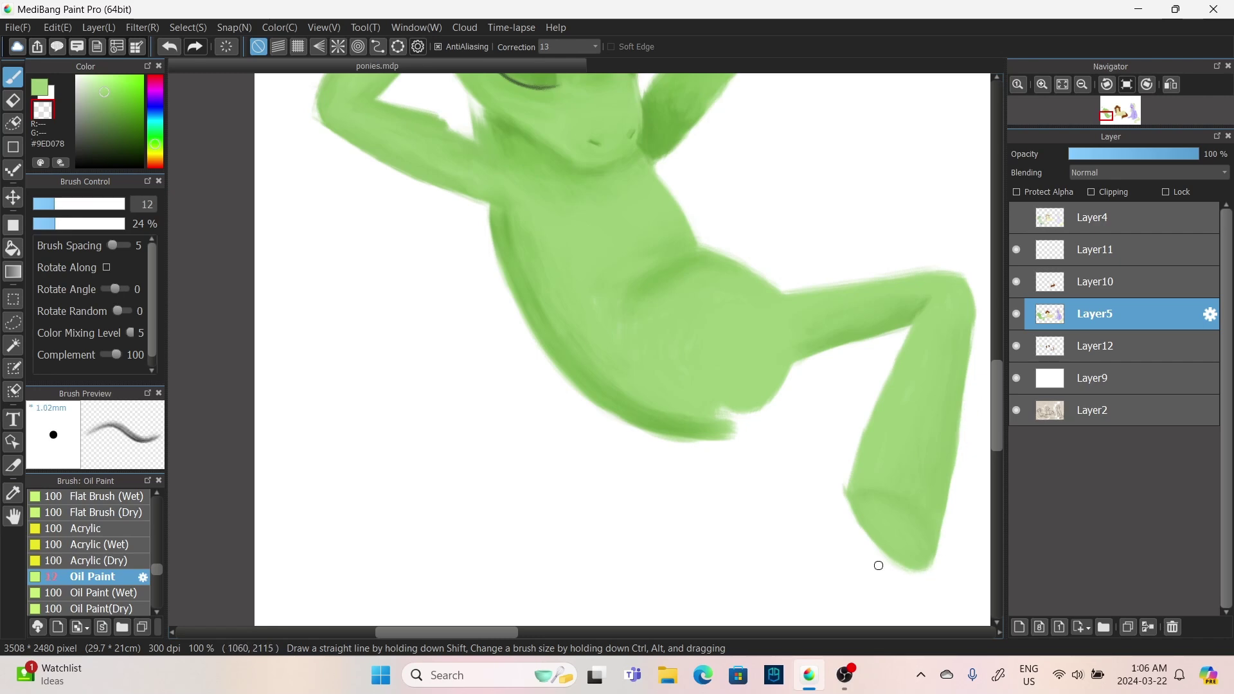
pyautogui.moveTo(854, 443); pyautogui.dragTo(848, 430)
pyautogui.moveTo(552, 360); pyautogui.dragTo(622, 422)
pyautogui.scroll(3, 840, 286)
pyautogui.moveTo(695, 210)
pyautogui.mouseDown()
pyautogui.moveTo(761, 262)
pyautogui.moveTo(641, 322)
pyautogui.moveTo(679, 370)
pyautogui.mouseUp()
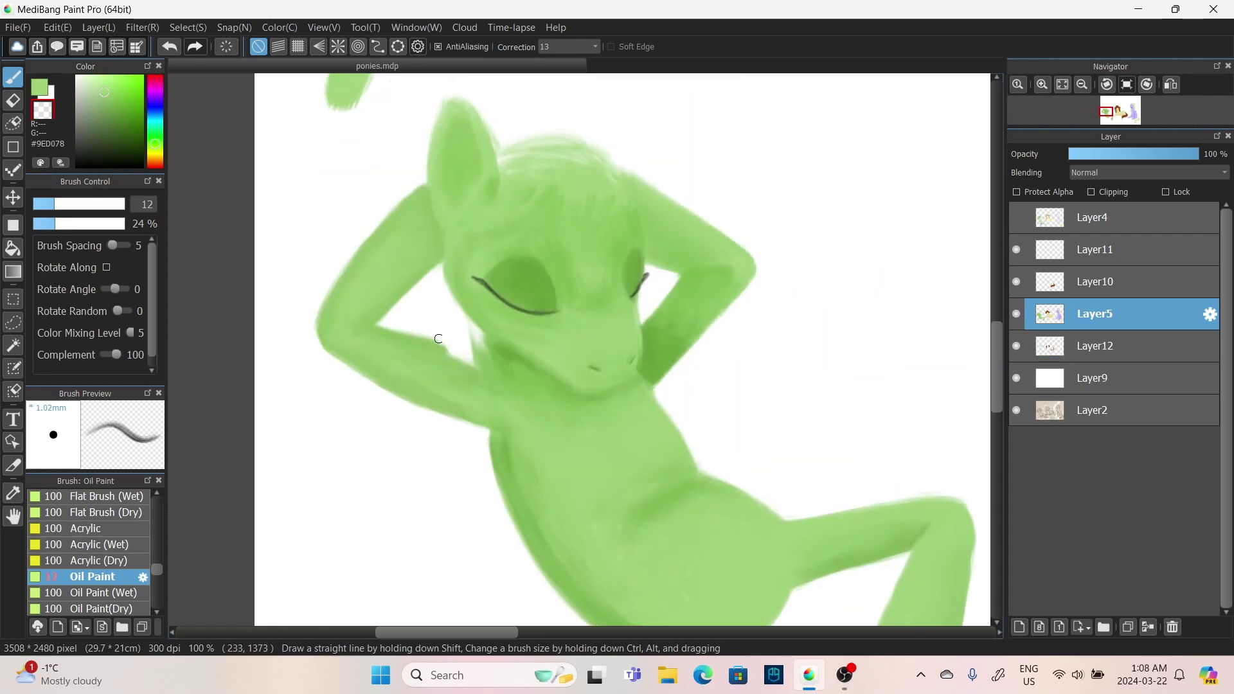
# - Fill the gap between the left-hand arm and jaw in #6FA846 at size 12, and sample #8FC367 from the arm
pyautogui.keyDown('alt'); pyautogui.click(463, 341); pyautogui.keyUp('alt')
pyautogui.moveTo(460, 347)
pyautogui.mouseDown()
pyautogui.moveTo(389, 331)
pyautogui.moveTo(434, 345)
pyautogui.mouseUp()
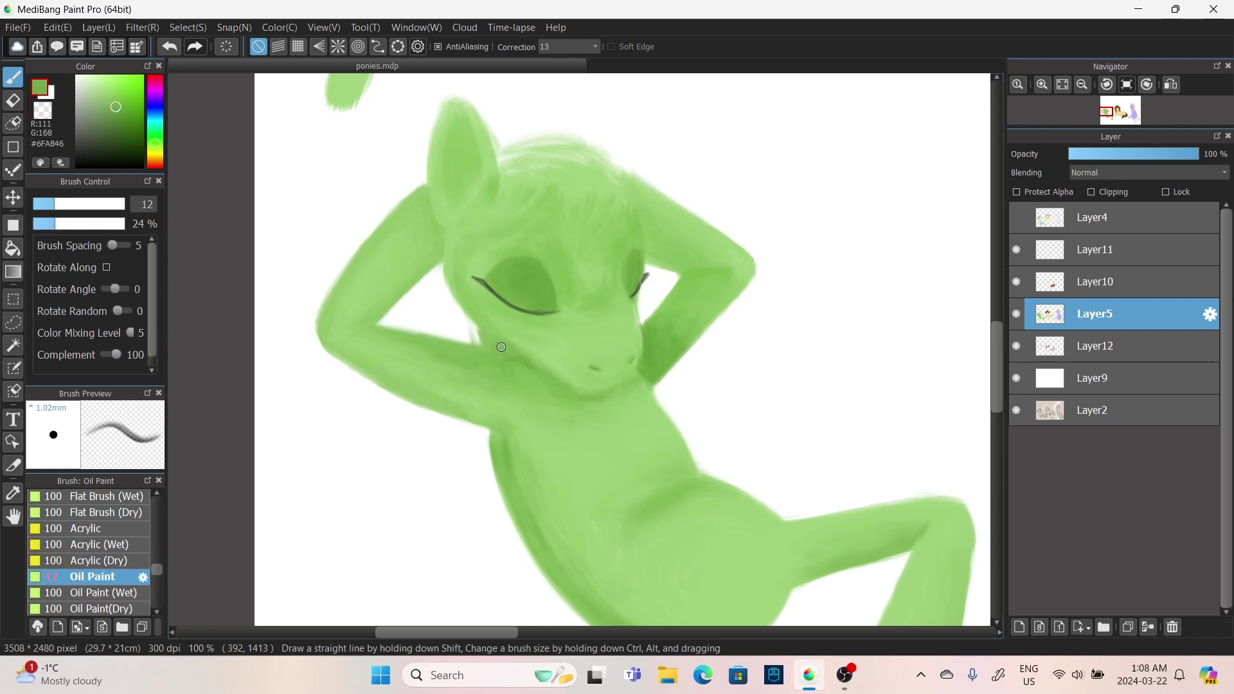
pyautogui.keyDown('alt'); pyautogui.click(382, 395); pyautogui.keyUp('alt')
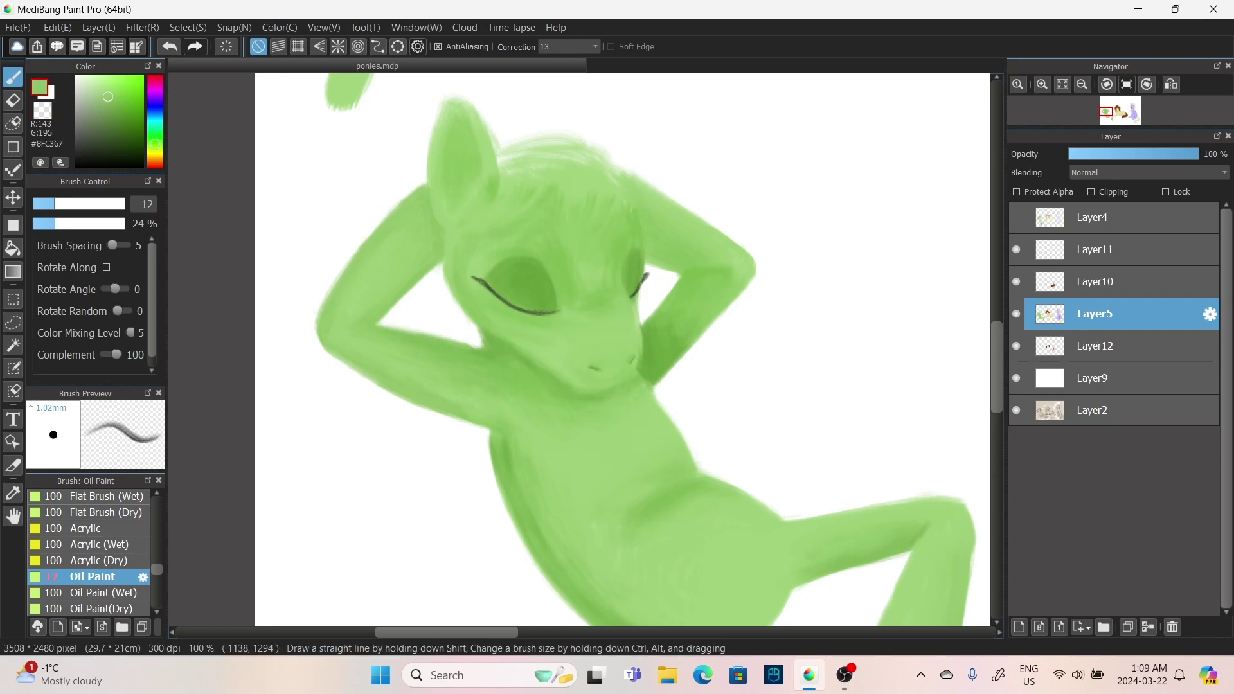
# - Hide the white Layer9 and smooth the back and belly shading with sampled greens such as #9FCE79
pyautogui.scroll(-3, 382, 395)
pyautogui.click(1016, 378)
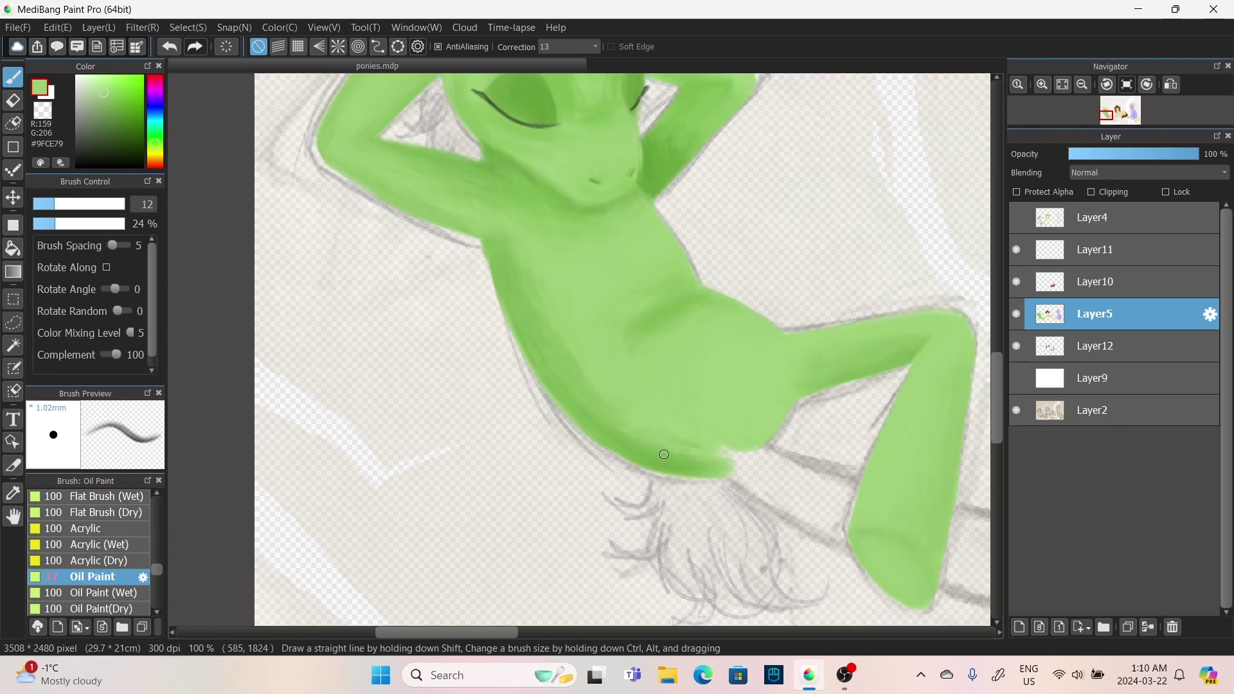
pyautogui.moveTo(664, 455)
pyautogui.mouseDown()
pyautogui.moveTo(642, 419)
pyautogui.moveTo(311, 286)
pyautogui.mouseUp()
pyautogui.keyDown('alt'); pyautogui.click(601, 420); pyautogui.keyUp('alt')
pyautogui.keyDown('alt'); pyautogui.click(564, 312); pyautogui.keyUp('alt')
pyautogui.keyDown('ctrl'); pyautogui.click(502, 327); pyautogui.keyUp('ctrl')
# - Paint the far thigh and the crossed lower leg behind the near hoof in #A0D17A at brush size 23
pyautogui.moveTo(502, 327)
pyautogui.mouseDown()
pyautogui.moveTo(549, 357)
pyautogui.moveTo(488, 319)
pyautogui.moveTo(576, 371)
pyautogui.mouseUp()
pyautogui.moveTo(691, 453); pyautogui.dragTo(873, 517)
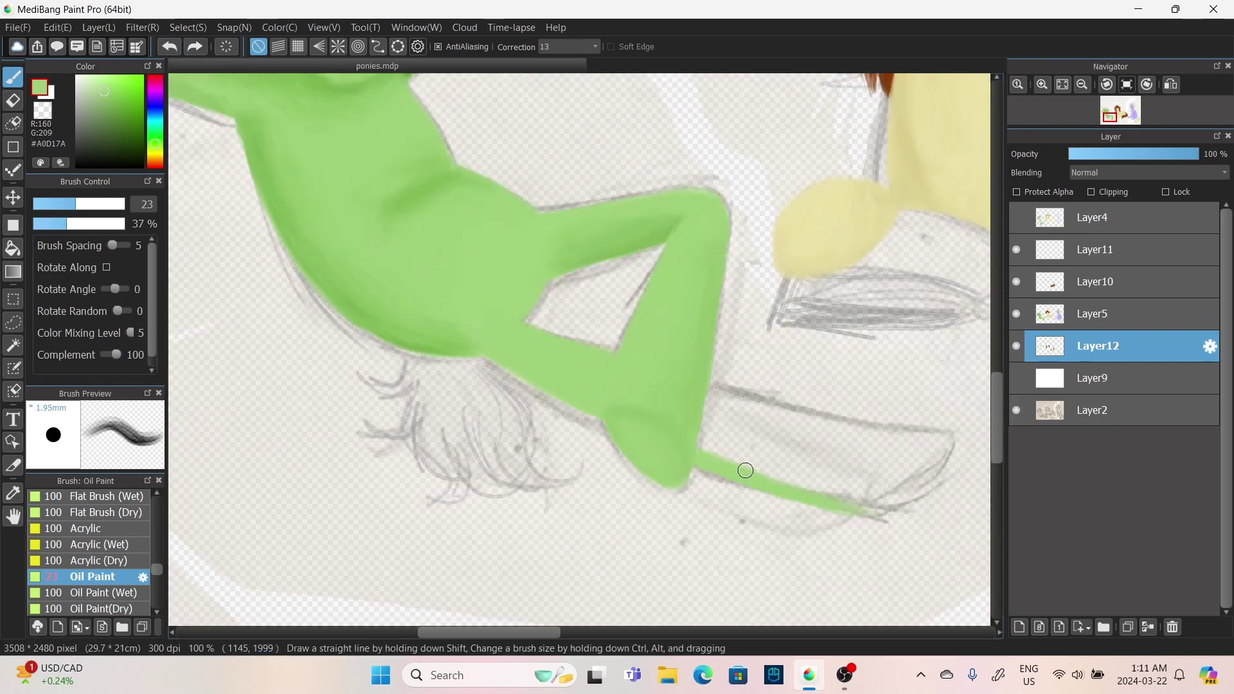
pyautogui.scroll(-2, 743, 468)
pyautogui.moveTo(710, 386); pyautogui.dragTo(850, 413)
pyautogui.scroll(-1, 851, 413)
pyautogui.moveTo(755, 395)
pyautogui.mouseDown()
pyautogui.moveTo(762, 452)
pyautogui.moveTo(683, 422)
pyautogui.moveTo(715, 401)
pyautogui.moveTo(768, 413)
pyautogui.moveTo(730, 399)
pyautogui.mouseUp()
# - Show the white Layer9 and trim the far leg to a tapered hoof on Layer12 with transparent paint at size 18
pyautogui.keyDown('ctrl'); pyautogui.keyDown('alt'); pyautogui.moveTo(644, 427); pyautogui.dragTo(565, 419); pyautogui.keyUp('alt'); pyautogui.keyUp('ctrl')
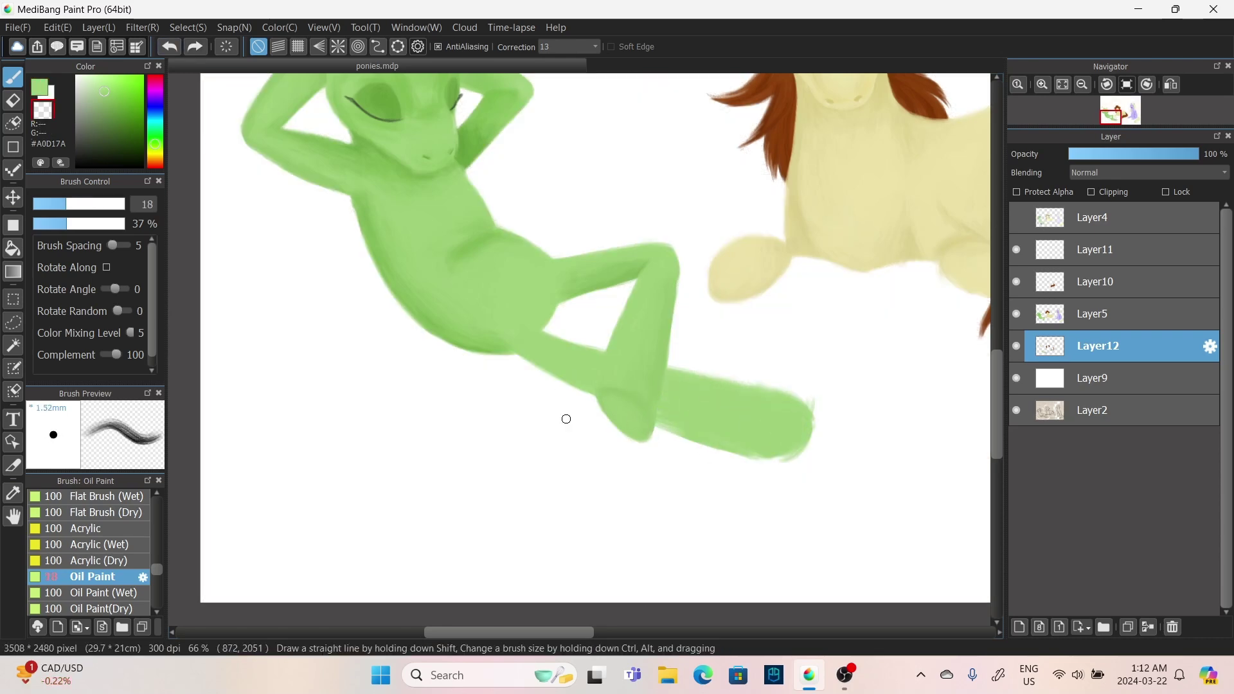
pyautogui.moveTo(724, 453)
pyautogui.mouseDown()
pyautogui.moveTo(795, 458)
pyautogui.moveTo(821, 441)
pyautogui.mouseUp()
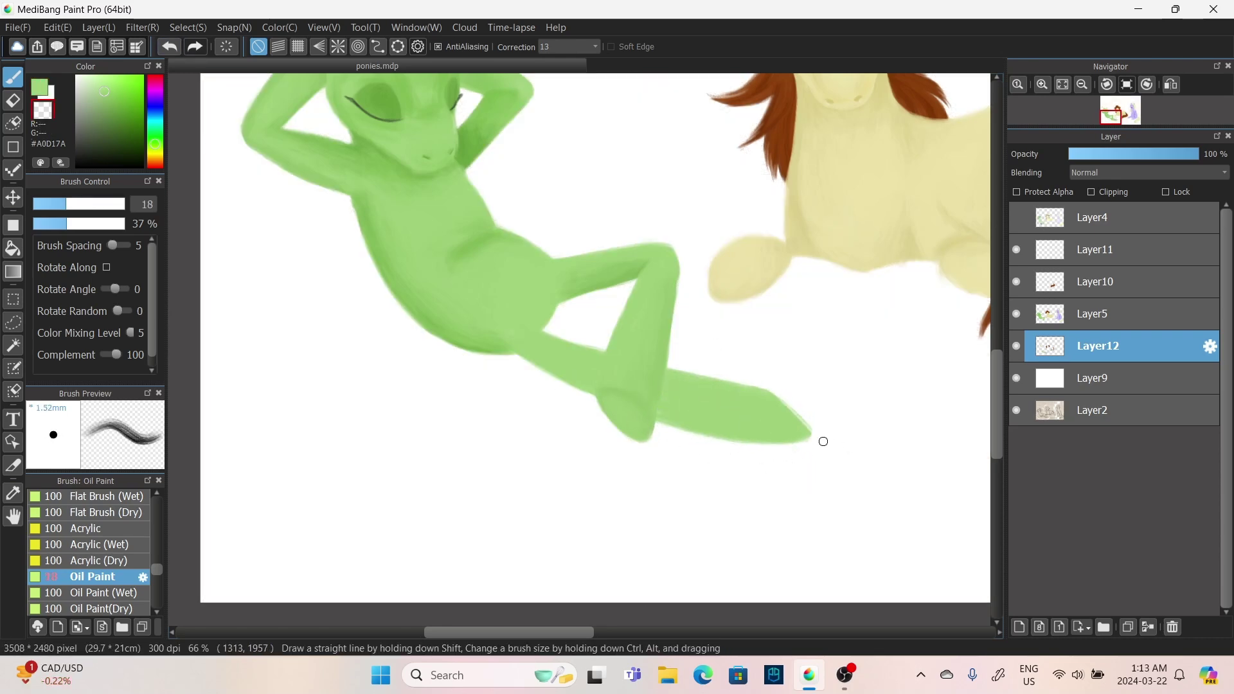
pyautogui.hotkey('ctrl', 'z')
pyautogui.hotkey('ctrl', 'y')
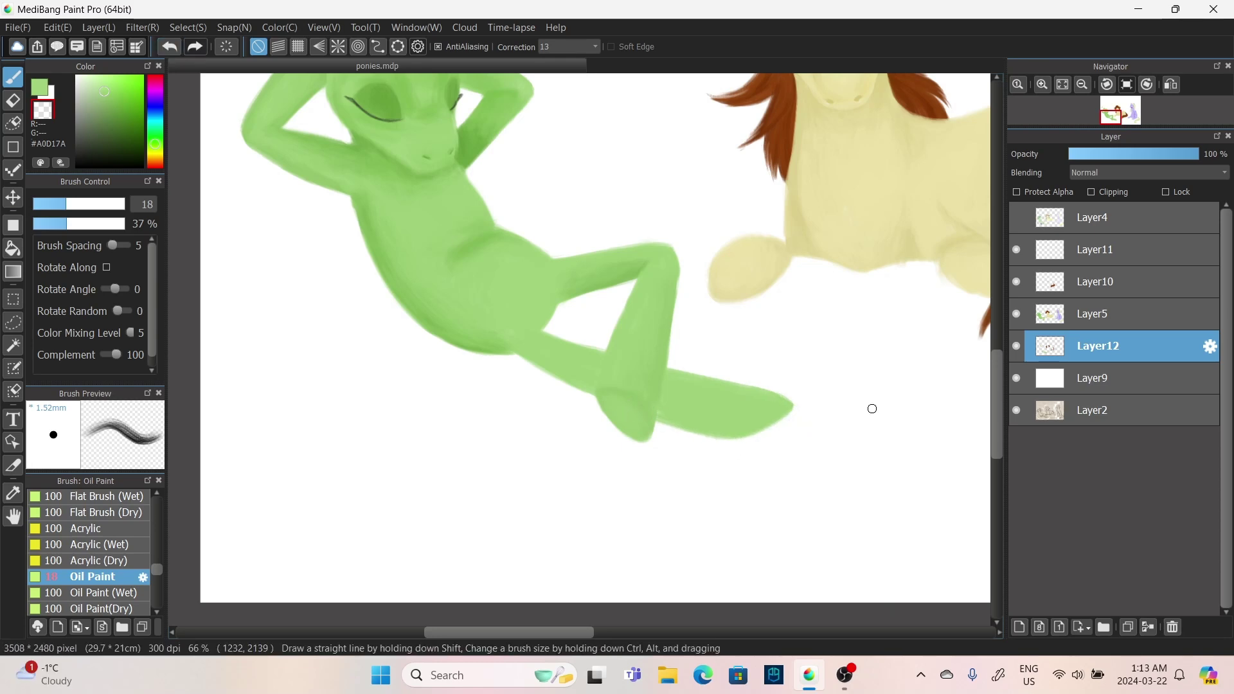
# - Shade the far leg's underside and the area behind the near hoof in #7FB656 at size 18, then blend it in
pyautogui.keyDown('alt'); pyautogui.click(606, 359); pyautogui.keyUp('alt')
pyautogui.moveTo(749, 433); pyautogui.dragTo(658, 401)
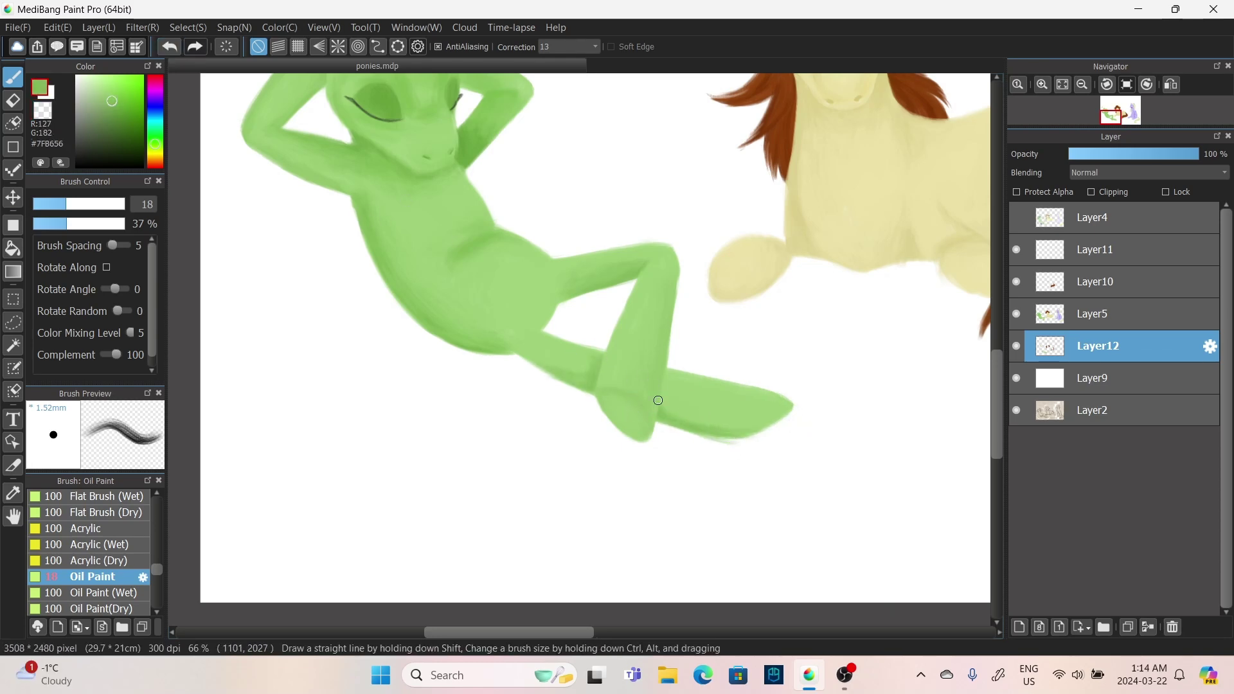
pyautogui.keyDown('alt'); pyautogui.click(726, 419); pyautogui.keyUp('alt')
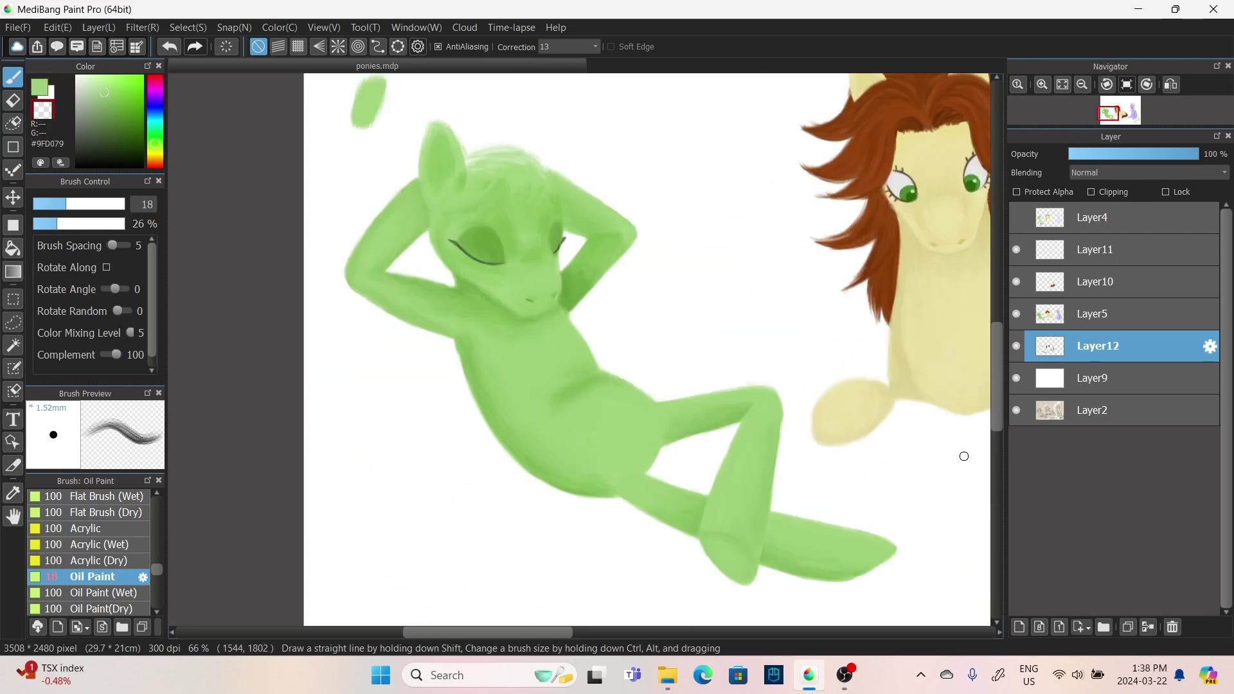
# - Paint the mane's forelock and top strands on Layer5 in dark blue #004178 at brush size 18
pyautogui.keyDown('ctrl'); pyautogui.click(500, 216); pyautogui.keyUp('ctrl')
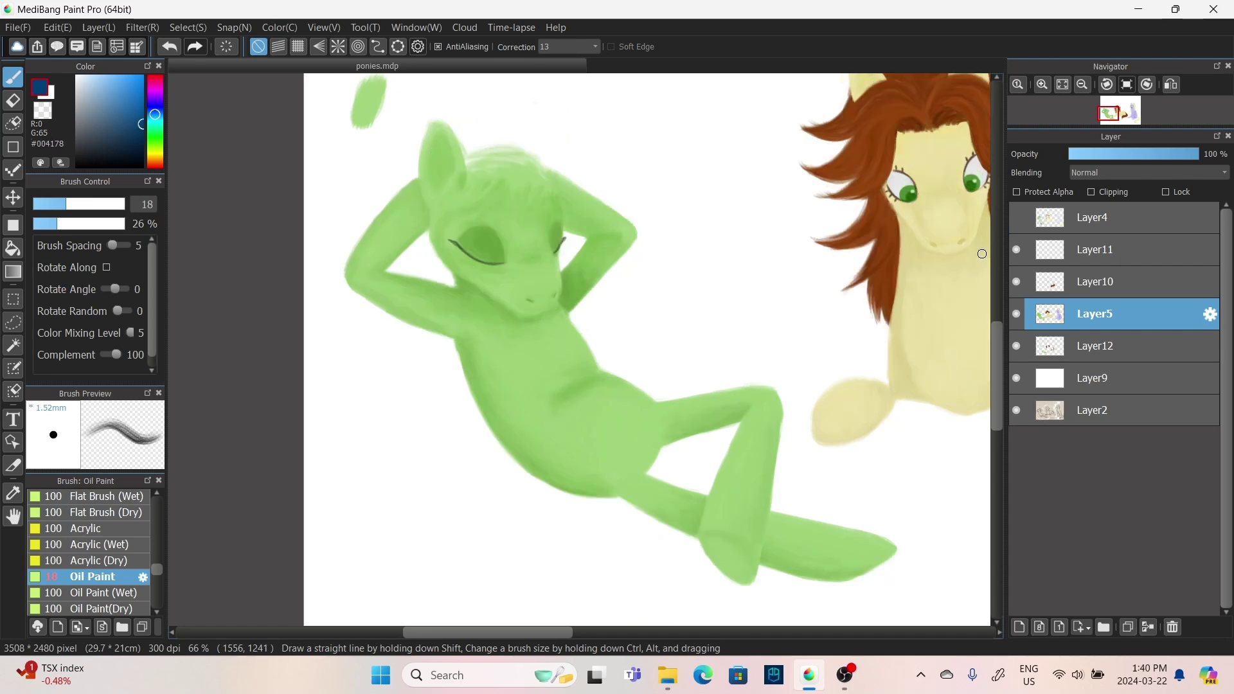
pyautogui.moveTo(469, 175); pyautogui.dragTo(444, 212)
pyautogui.moveTo(520, 166); pyautogui.dragTo(483, 226)
pyautogui.moveTo(466, 149)
pyautogui.mouseDown()
pyautogui.moveTo(563, 165)
pyautogui.moveTo(524, 221)
pyautogui.mouseUp()
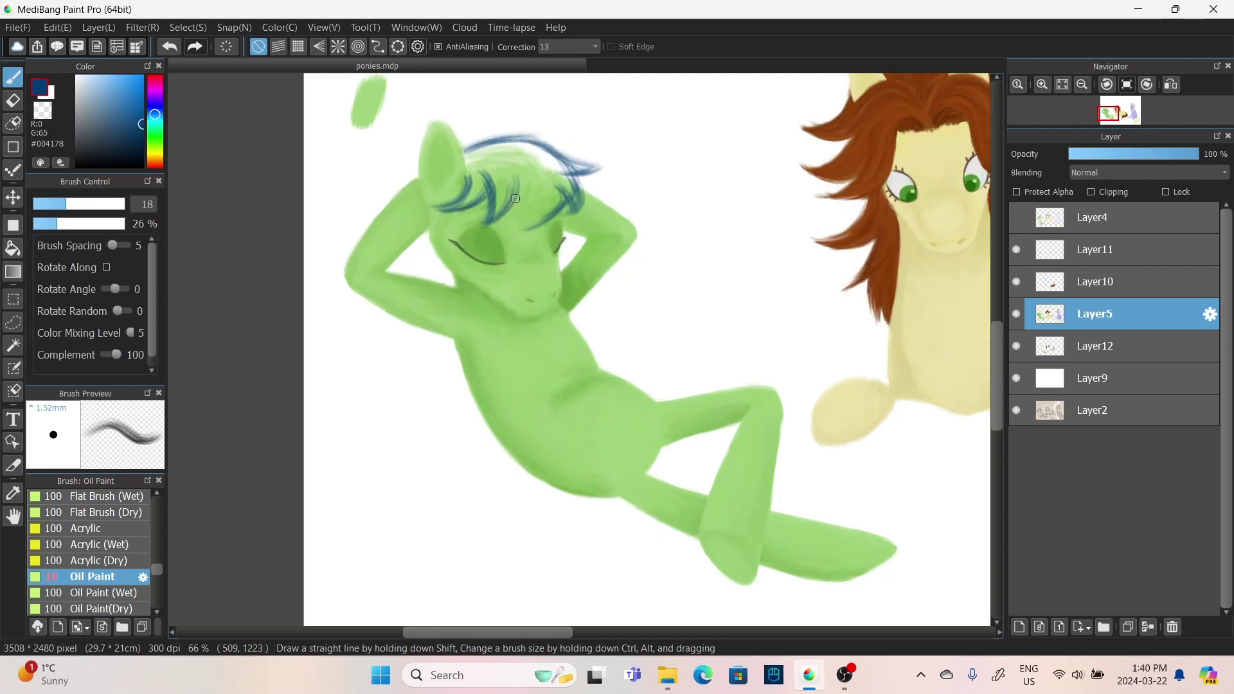
pyautogui.moveTo(563, 161); pyautogui.dragTo(498, 231)
pyautogui.moveTo(511, 174); pyautogui.dragTo(460, 237)
pyautogui.moveTo(559, 171); pyautogui.dragTo(488, 235)
pyautogui.scroll(-1, 989, 350)
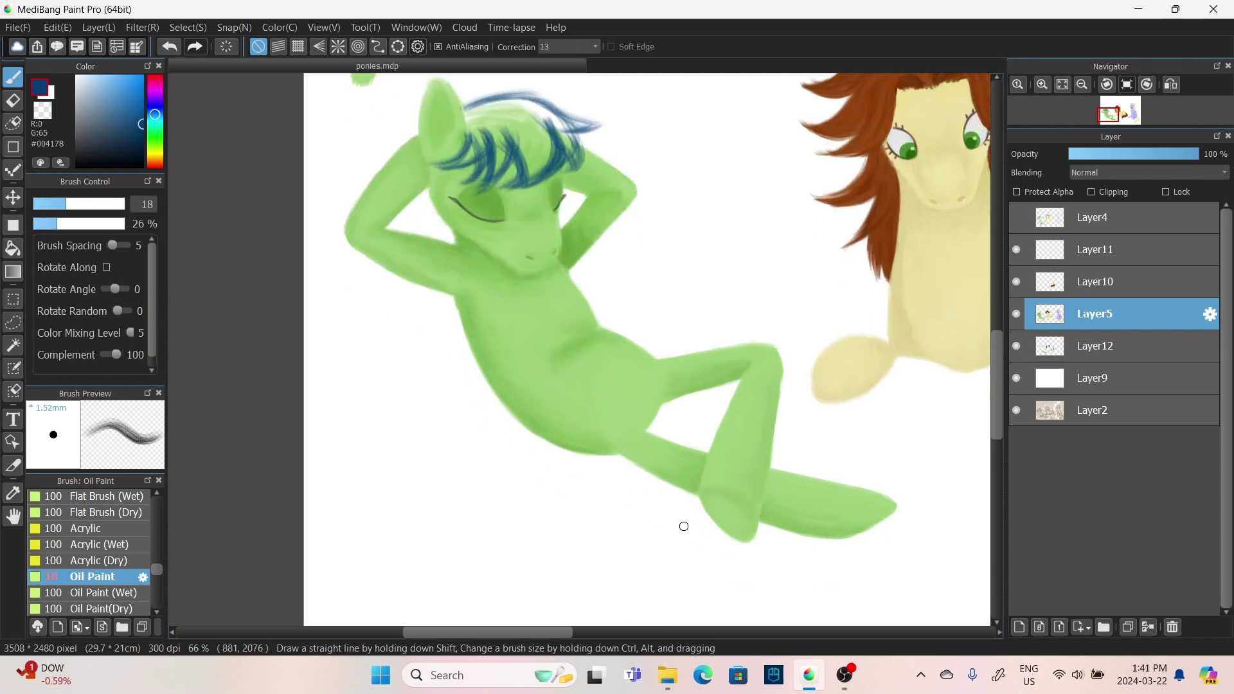
pyautogui.hotkey('ctrl', 'Down')
pyautogui.moveTo(559, 447)
pyautogui.mouseDown()
pyautogui.moveTo(515, 463)
pyautogui.moveTo(489, 515)
pyautogui.mouseUp()
pyautogui.moveTo(581, 479); pyautogui.dragTo(501, 540)
pyautogui.hotkey('ctrl', 'z')
pyautogui.hotkey('ctrl', 'z')
# - Hide the white Layer9 to reveal the sketched tail, and add a new layer above Layer12
pyautogui.click(1016, 378)
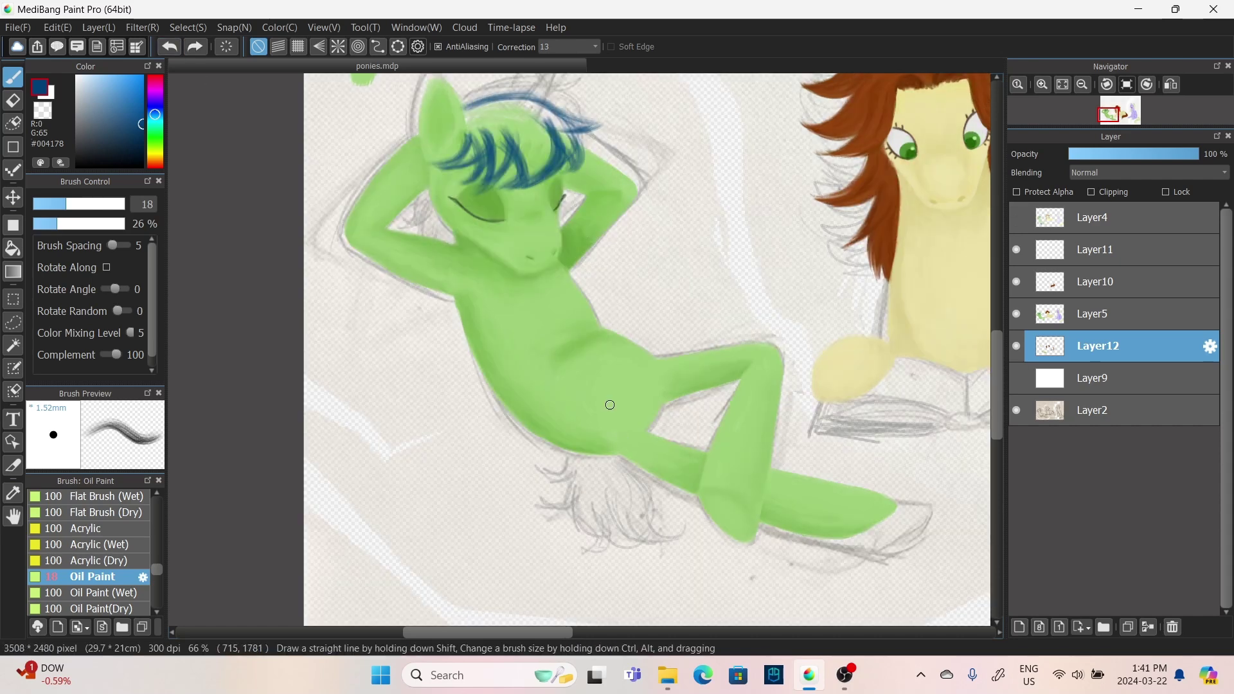
pyautogui.moveTo(570, 502); pyautogui.dragTo(630, 540)
pyautogui.hotkey('ctrl', 'z')
pyautogui.hotkey('ctrl', 'shift', 'n')
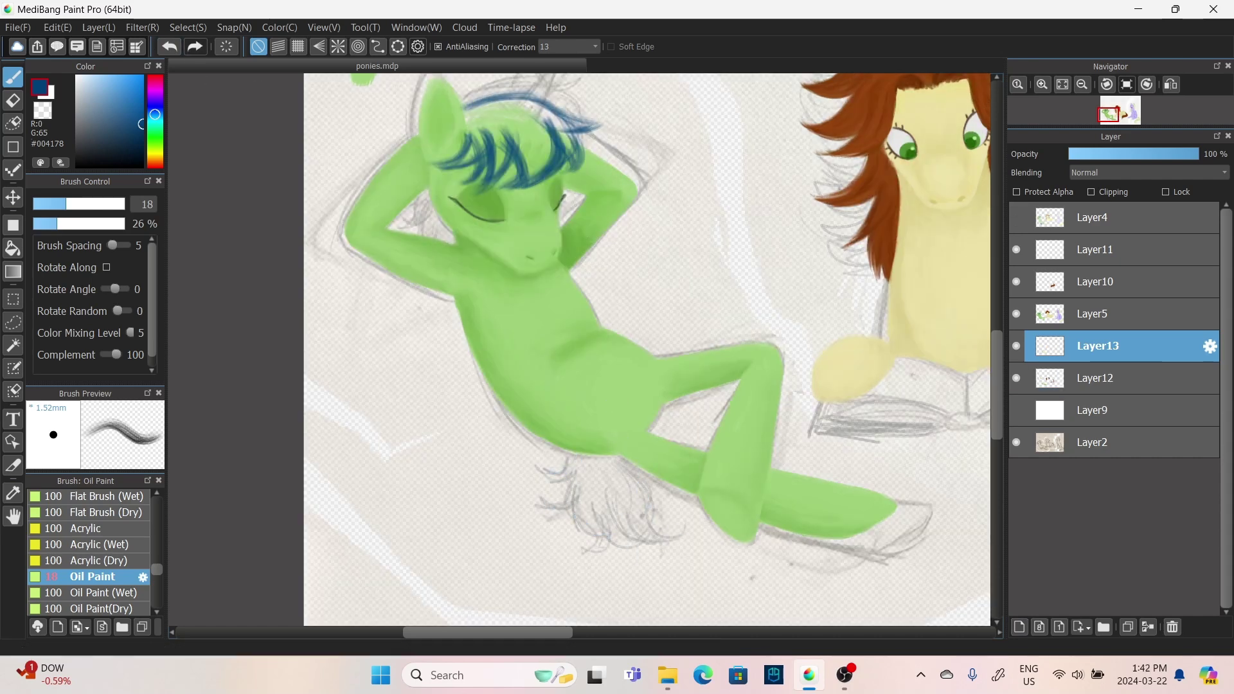
# - Paint the green pony's tail strands over the sketch on Layer13 in #004178 at size 18, tapering them toward the tip
pyautogui.moveTo(572, 452); pyautogui.dragTo(532, 513)
pyautogui.hotkey('ctrl', 'z')
pyautogui.hotkey('ctrl', 'z')
pyautogui.moveTo(575, 458); pyautogui.dragTo(601, 536)
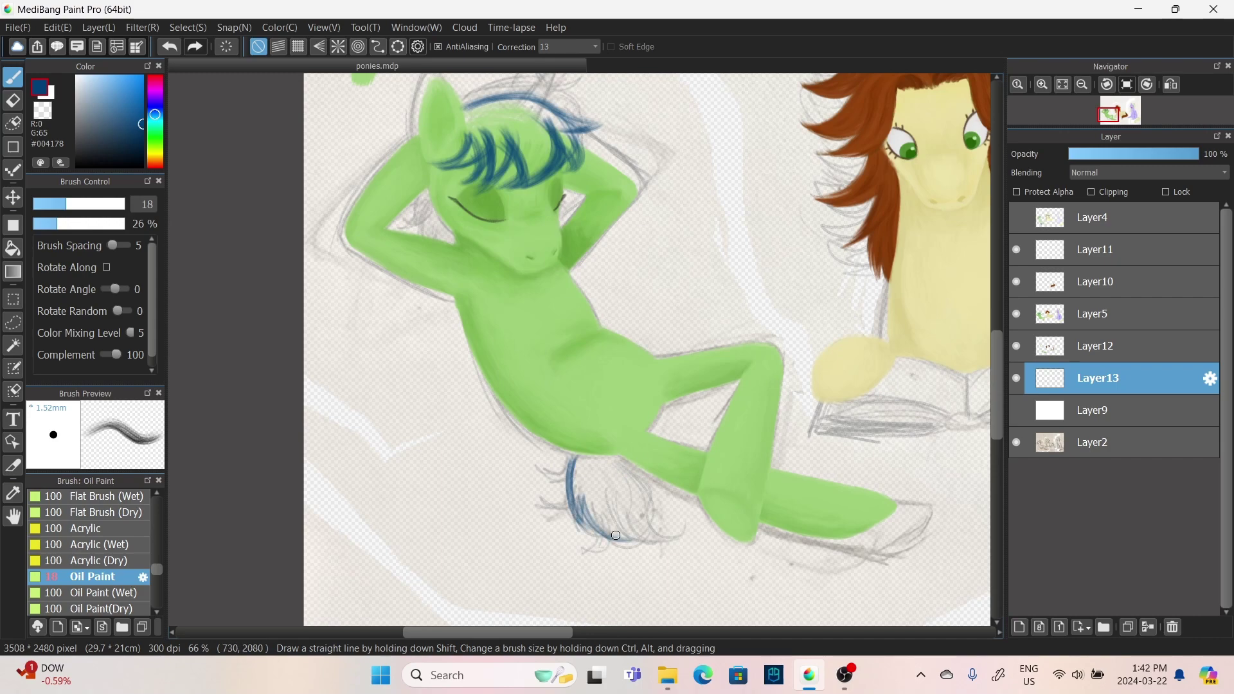
pyautogui.moveTo(643, 479); pyautogui.dragTo(675, 547)
pyautogui.moveTo(598, 479); pyautogui.dragTo(675, 553)
pyautogui.moveTo(578, 450); pyautogui.dragTo(668, 534)
# - Fill the green pony's forelock on Layer5 with more dark blue #004178 strands at size 18
pyautogui.scroll(3, 567, 232)
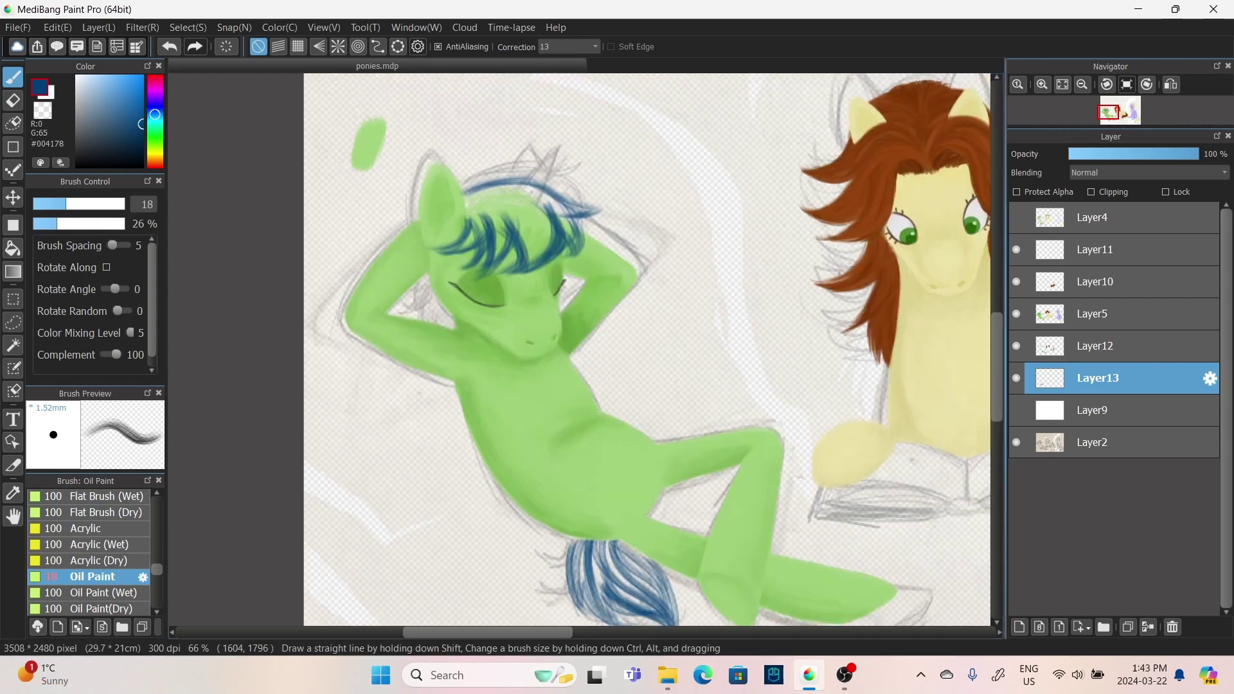
pyautogui.keyDown('ctrl'); pyautogui.click(567, 232); pyautogui.keyUp('ctrl')
pyautogui.moveTo(489, 214); pyautogui.dragTo(566, 245)
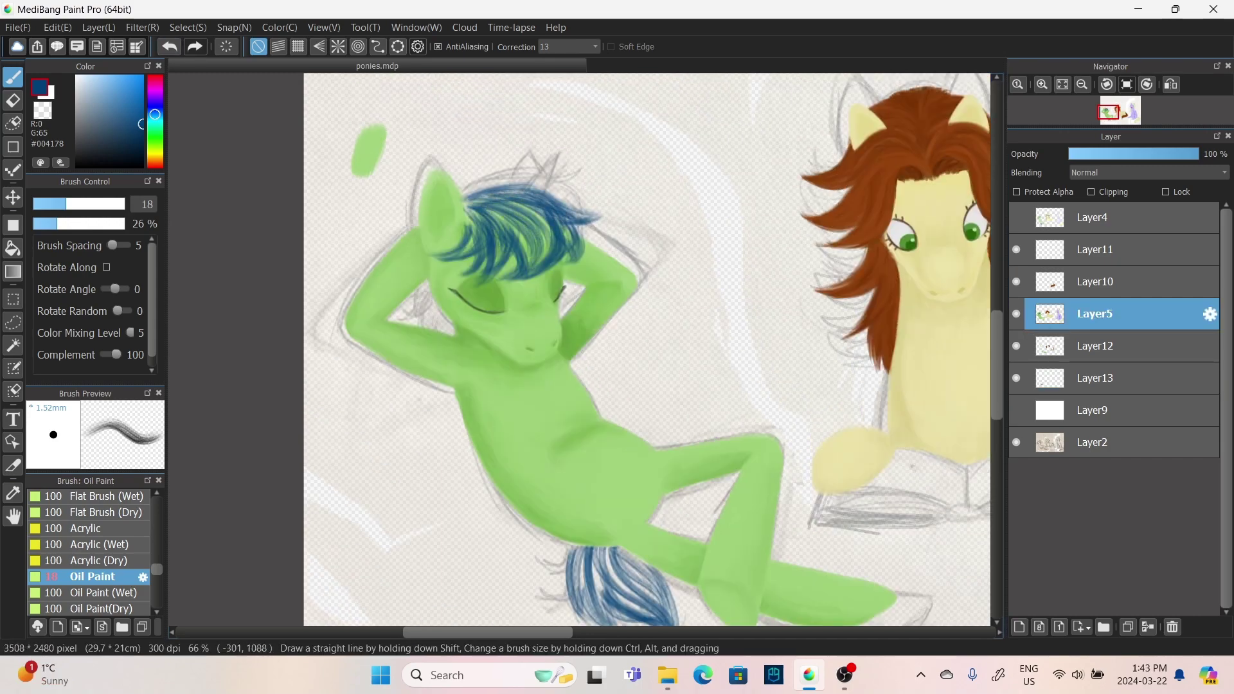
# - Paint the blue mane tuft between the cheek and raised arm, and work #145B9B strands into the forelock at size 15
pyautogui.keyDown('ctrl'); pyautogui.click(421, 292); pyautogui.keyUp('ctrl')
pyautogui.hotkey('ctrl', 'z')
pyautogui.moveTo(415, 286); pyautogui.dragTo(435, 328)
pyautogui.keyDown('alt'); pyautogui.click(426, 327); pyautogui.keyUp('alt')
pyautogui.keyDown('ctrl'); pyautogui.click(507, 236); pyautogui.keyUp('ctrl')
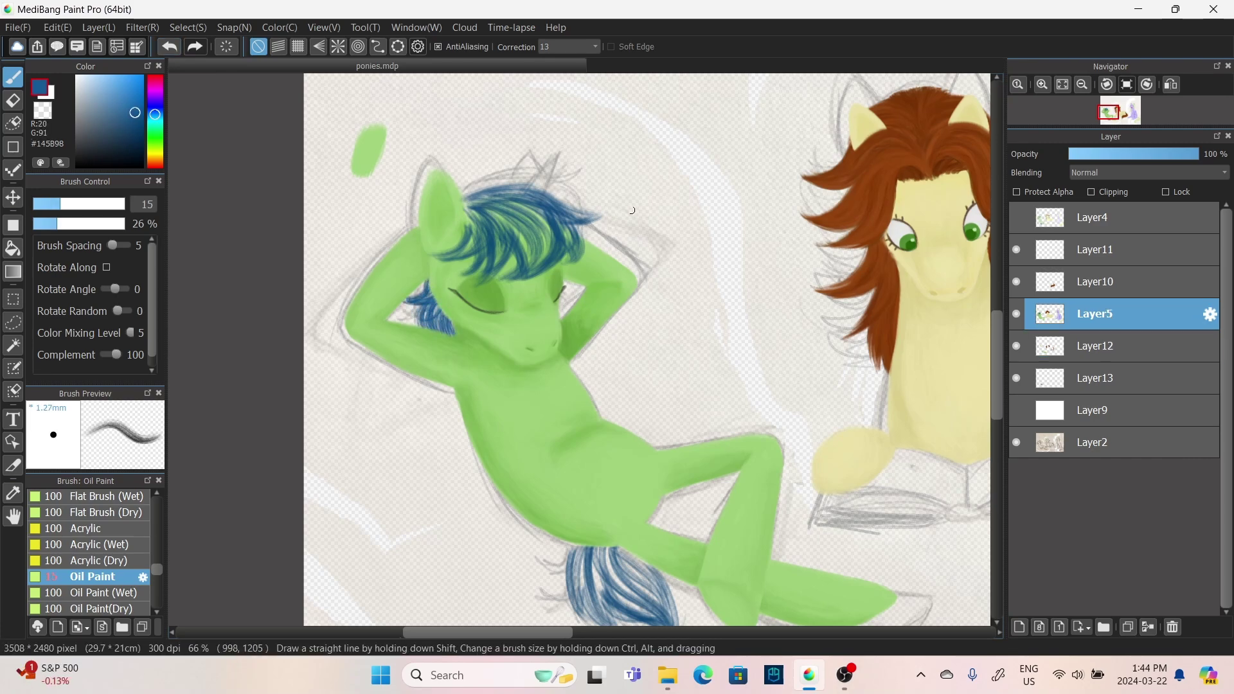
pyautogui.moveTo(514, 270)
pyautogui.mouseDown()
pyautogui.moveTo(529, 193)
pyautogui.moveTo(500, 265)
pyautogui.mouseUp()
# - Fill the green pony's tail on Layer13 with curved blue strokes in #064B81 at size 15
pyautogui.scroll(-3, 617, 398)
pyautogui.keyDown('ctrl'); pyautogui.click(617, 398); pyautogui.keyUp('ctrl')
pyautogui.moveTo(668, 450)
pyautogui.mouseDown()
pyautogui.moveTo(598, 350)
pyautogui.moveTo(617, 341)
pyautogui.moveTo(632, 422)
pyautogui.mouseUp()
pyautogui.keyDown('alt'); pyautogui.click(632, 421); pyautogui.keyUp('alt')
pyautogui.moveTo(579, 354)
pyautogui.mouseDown()
pyautogui.moveTo(604, 430)
pyautogui.moveTo(643, 443)
pyautogui.mouseUp()
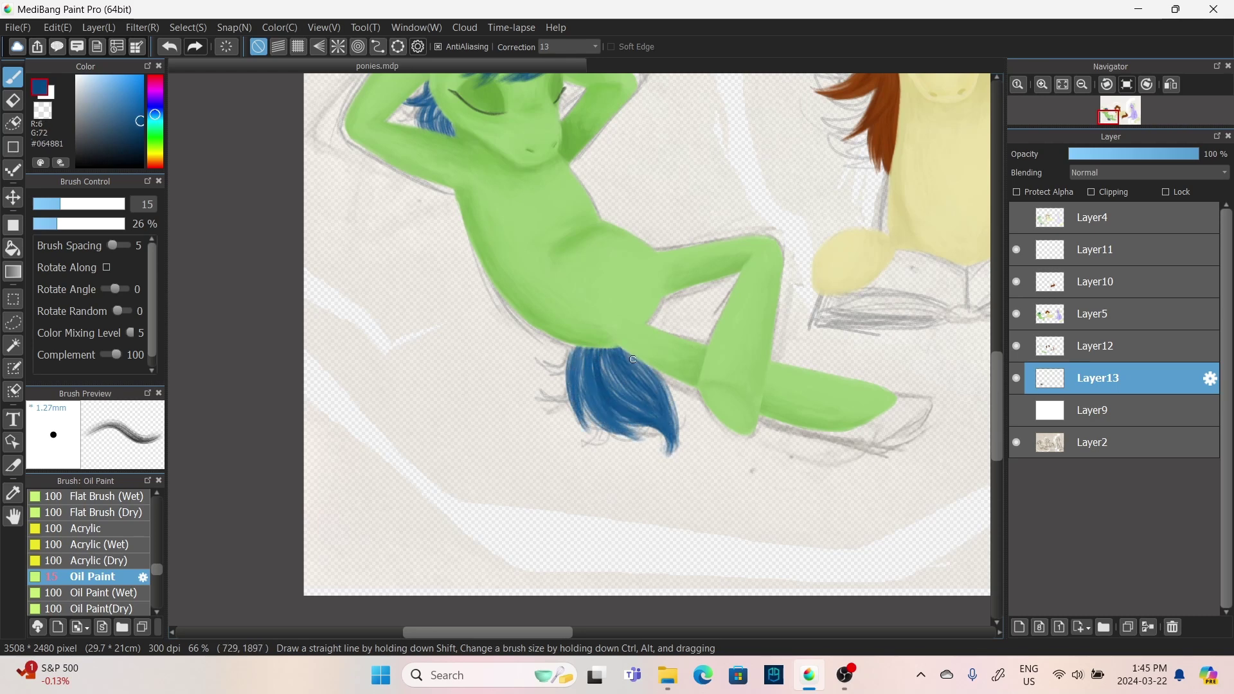
pyautogui.moveTo(617, 350)
pyautogui.mouseDown()
pyautogui.moveTo(675, 456)
pyautogui.moveTo(572, 418)
pyautogui.moveTo(601, 446)
pyautogui.moveTo(658, 424)
pyautogui.moveTo(611, 353)
pyautogui.moveTo(617, 430)
pyautogui.mouseUp()
pyautogui.hotkey('ctrl', 'z')
# - Smooth the tail strands in #005094 at brush size 9 and show the white Layer9
pyautogui.keyDown('alt'); pyautogui.click(643, 425); pyautogui.keyUp('alt')
pyautogui.moveTo(627, 363)
pyautogui.mouseDown()
pyautogui.moveTo(659, 399)
pyautogui.moveTo(674, 450)
pyautogui.mouseUp()
pyautogui.click(1016, 410)
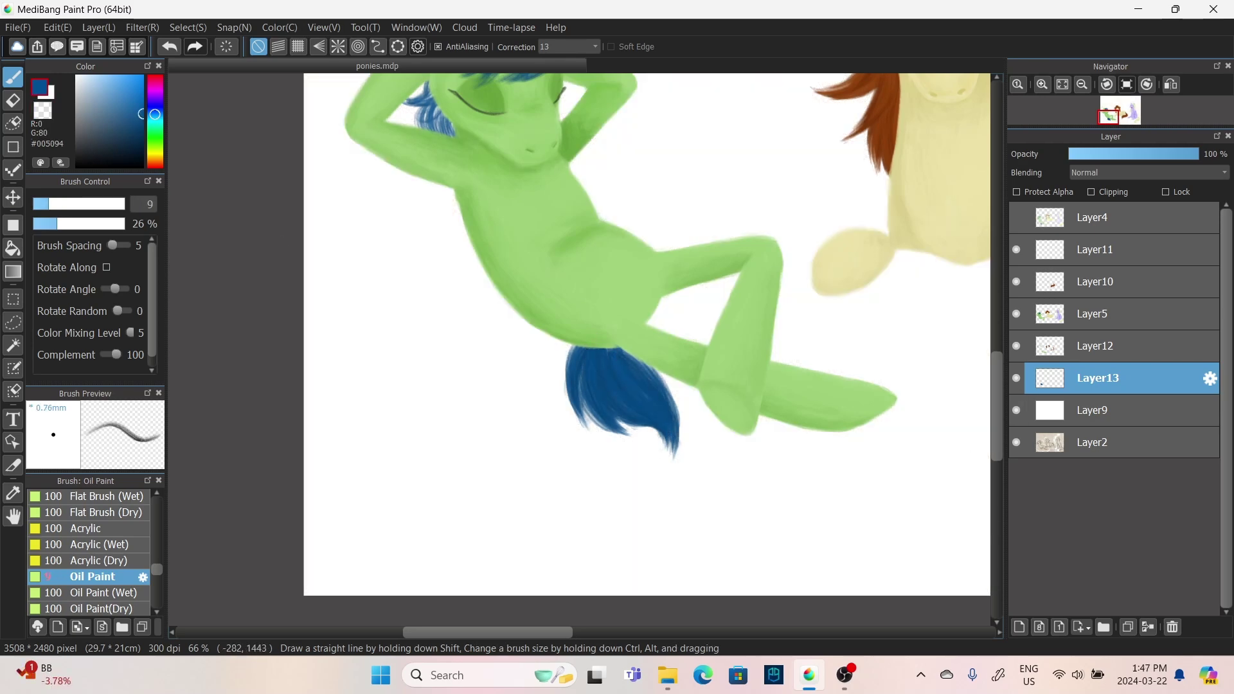
pyautogui.moveTo(642, 359); pyautogui.dragTo(665, 424)
# - Trim the mane tuft behind the cheek on Layer12 with transparent paint, and repaint its strands in #005399 at size 9
pyautogui.scroll(4, 579, 345)
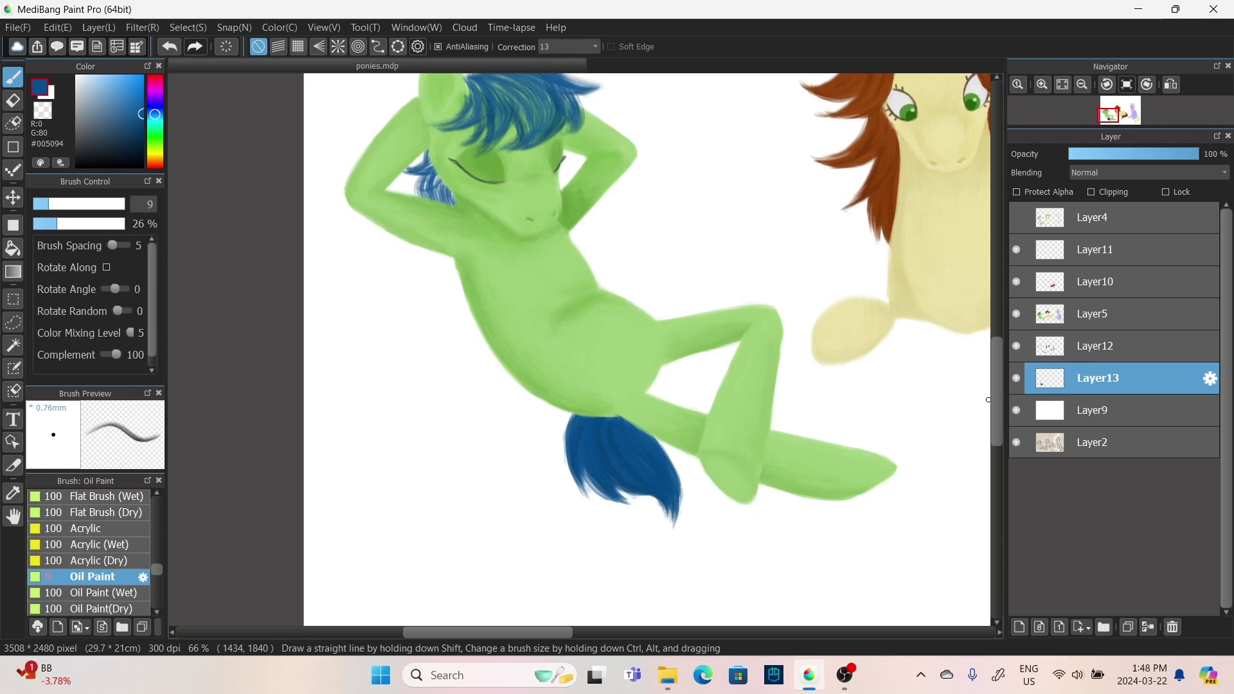
pyautogui.keyDown('ctrl'); pyautogui.click(419, 337); pyautogui.keyUp('ctrl')
pyautogui.keyDown('alt'); pyautogui.click(426, 317); pyautogui.keyUp('alt')
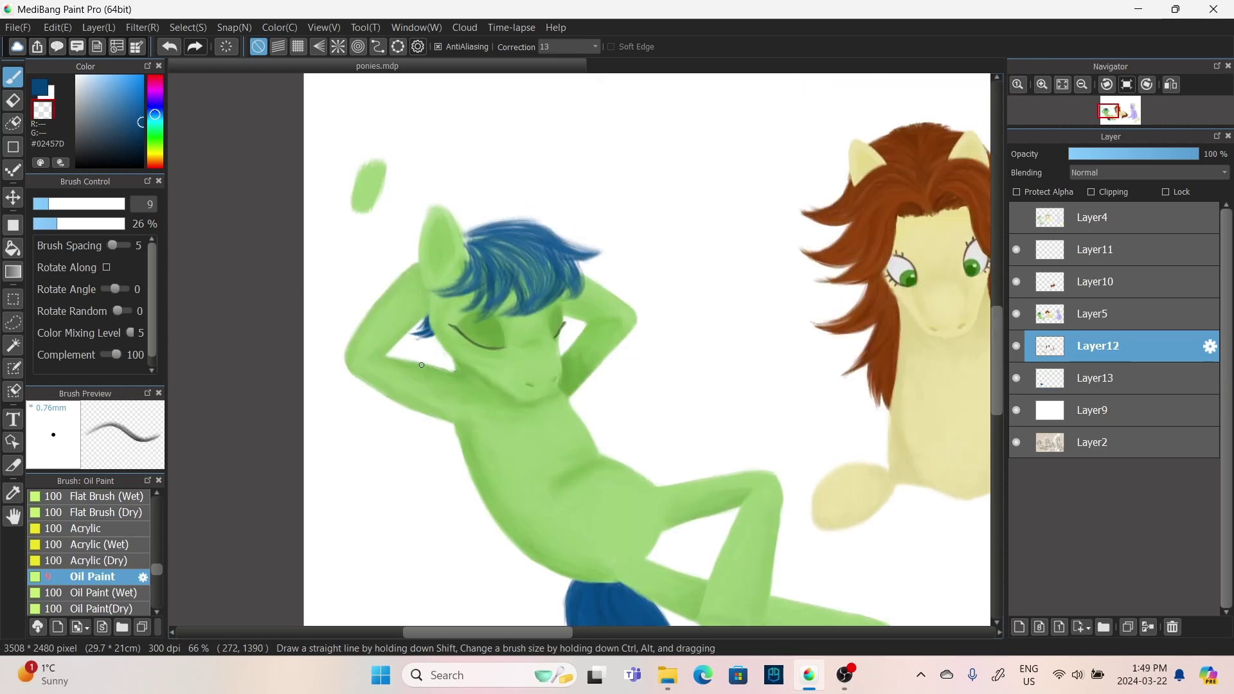
pyautogui.moveTo(410, 332); pyautogui.dragTo(437, 349)
pyautogui.hotkey('ctrl', 'z')
pyautogui.keyDown('alt'); pyautogui.click(424, 328); pyautogui.keyUp('alt')
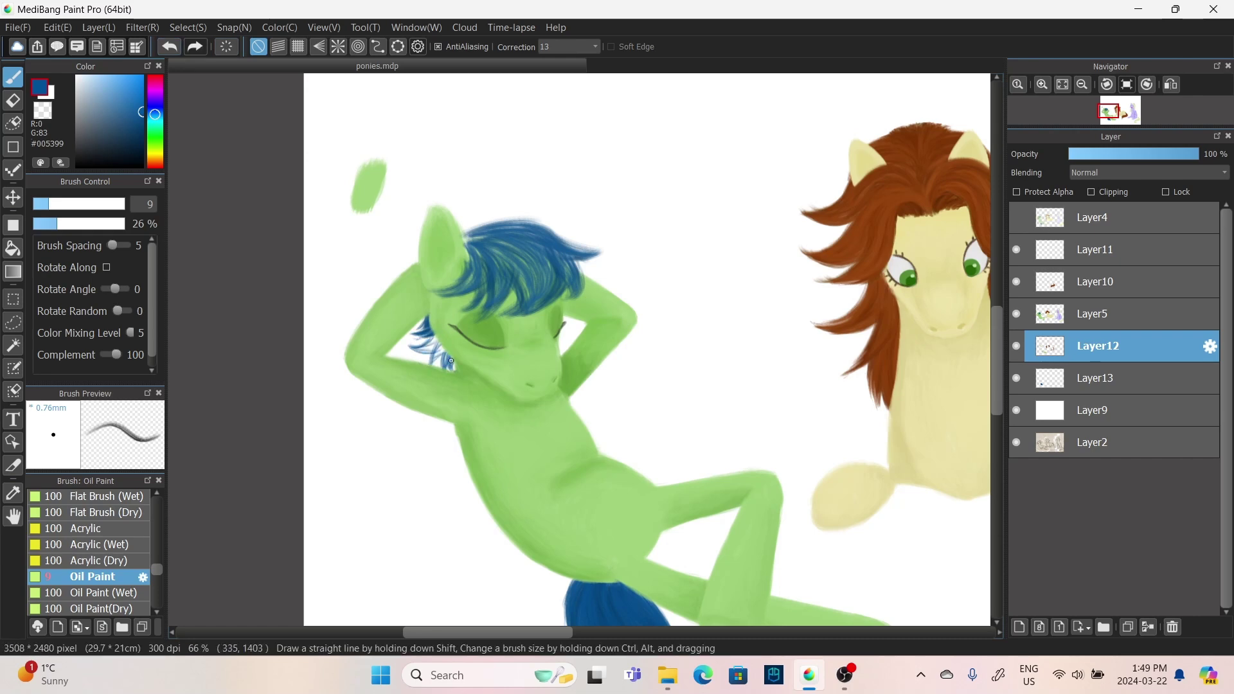
# - Fill out the mane tuft behind the cheek with blue strands and sharpen its tips with transparent paint at size 9
pyautogui.hotkey('ctrl', '+')
pyautogui.hotkey('ctrl', '+')
pyautogui.keyDown('alt'); pyautogui.click(244, 335); pyautogui.keyUp('alt')
pyautogui.moveTo(222, 319); pyautogui.dragTo(257, 374)
pyautogui.moveTo(234, 321); pyautogui.dragTo(277, 342)
pyautogui.keyDown('alt'); pyautogui.click(277, 342); pyautogui.keyUp('alt')
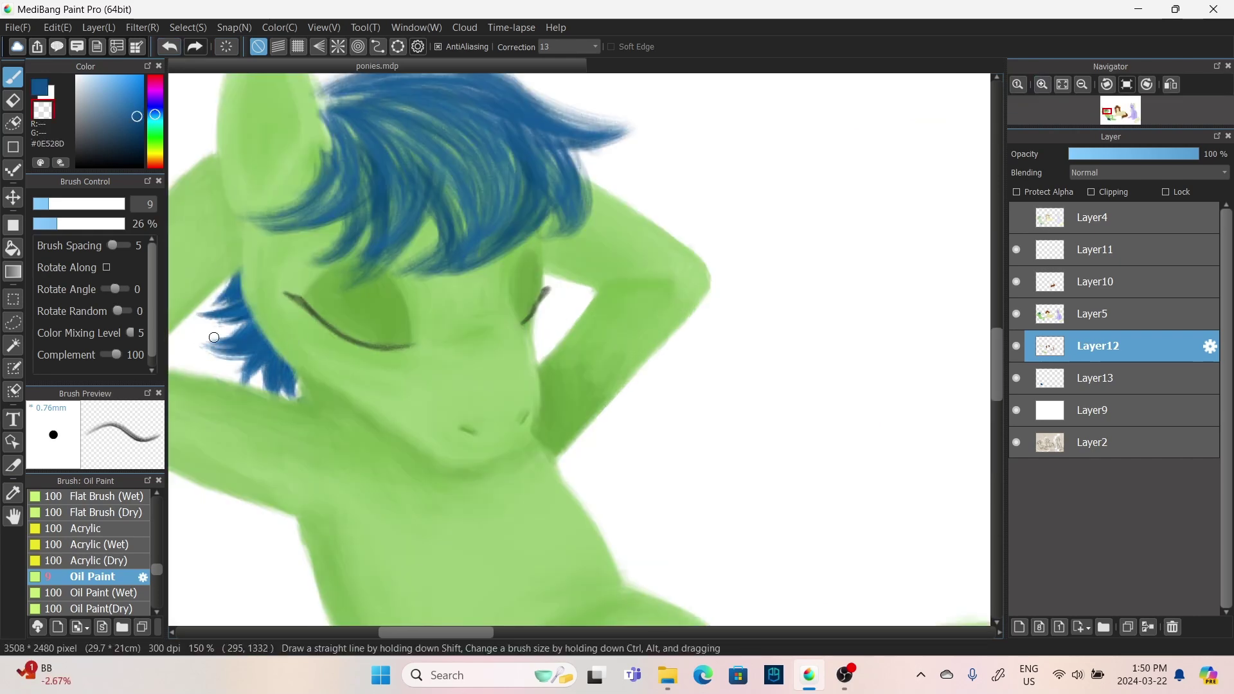
# - Cover the green gaps in the forelock on Layer5 with dark blue #00447D strokes at size 15
pyautogui.click(1095, 314)
pyautogui.scroll(3, 450, 321)
pyautogui.moveTo(386, 231); pyautogui.dragTo(328, 257)
pyautogui.keyDown('alt'); pyautogui.click(385, 290); pyautogui.keyUp('alt')
pyautogui.moveTo(501, 257); pyautogui.dragTo(450, 386)
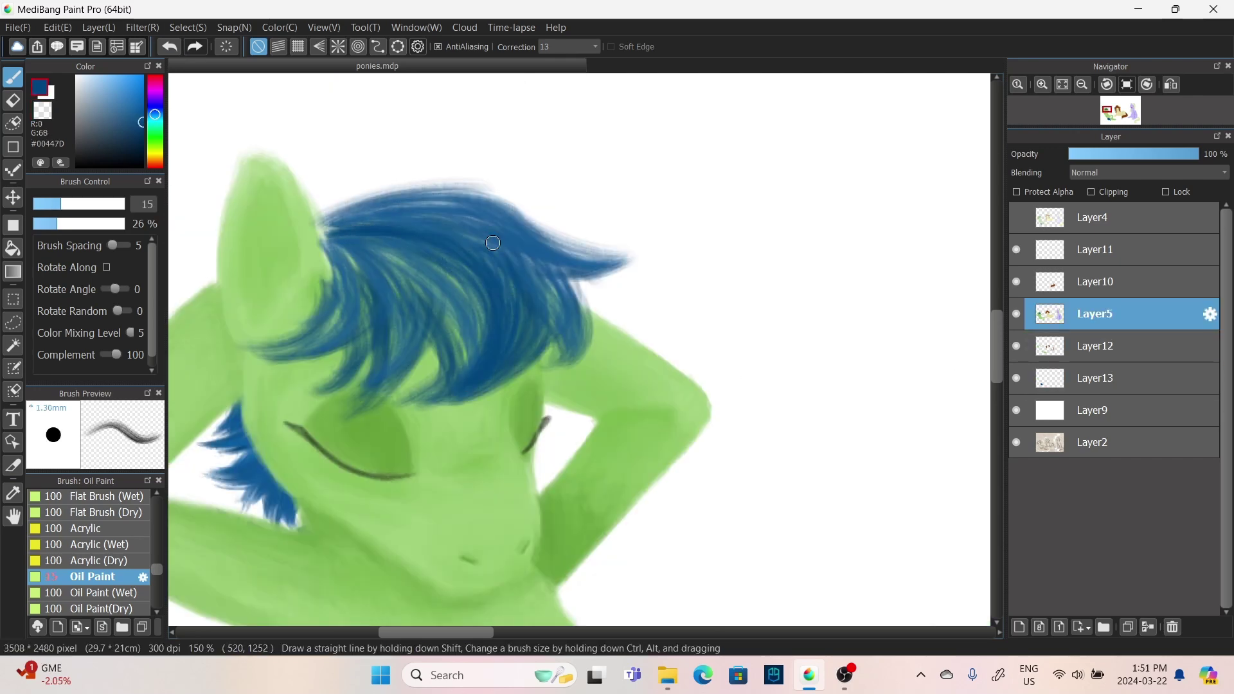
pyautogui.moveTo(450, 245)
pyautogui.mouseDown()
pyautogui.moveTo(337, 253)
pyautogui.moveTo(386, 360)
pyautogui.mouseUp()
pyautogui.moveTo(360, 251); pyautogui.dragTo(450, 385)
pyautogui.moveTo(565, 257); pyautogui.dragTo(411, 212)
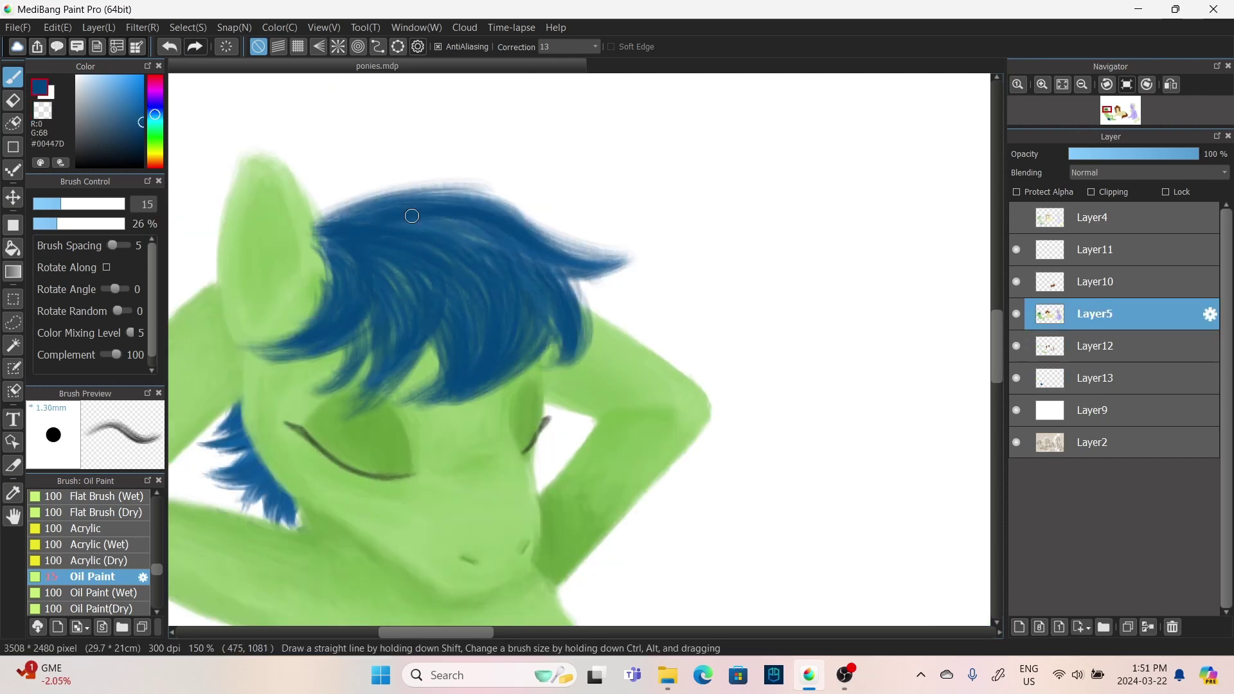
# - Blend lighter #055FAB and mid-blue #08508F strokes through the forelock at size 15, following the hair's direction
pyautogui.keyDown('alt'); pyautogui.click(450, 231); pyautogui.keyUp('alt')
pyautogui.moveTo(533, 270); pyautogui.dragTo(527, 347)
pyautogui.keyDown('alt'); pyautogui.click(331, 244); pyautogui.keyUp('alt')
pyautogui.moveTo(360, 264); pyautogui.dragTo(412, 373)
pyautogui.moveTo(514, 219); pyautogui.dragTo(359, 225)
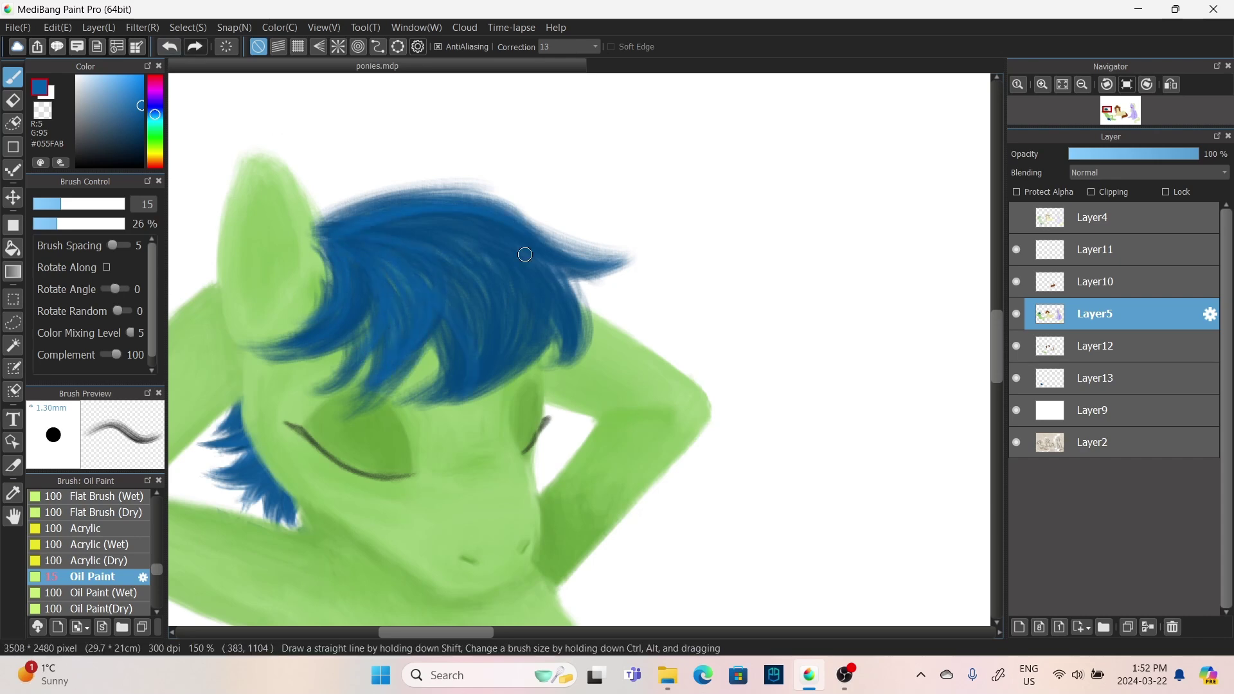
pyautogui.moveTo(523, 253)
pyautogui.mouseDown()
pyautogui.moveTo(467, 302)
pyautogui.moveTo(501, 360)
pyautogui.mouseUp()
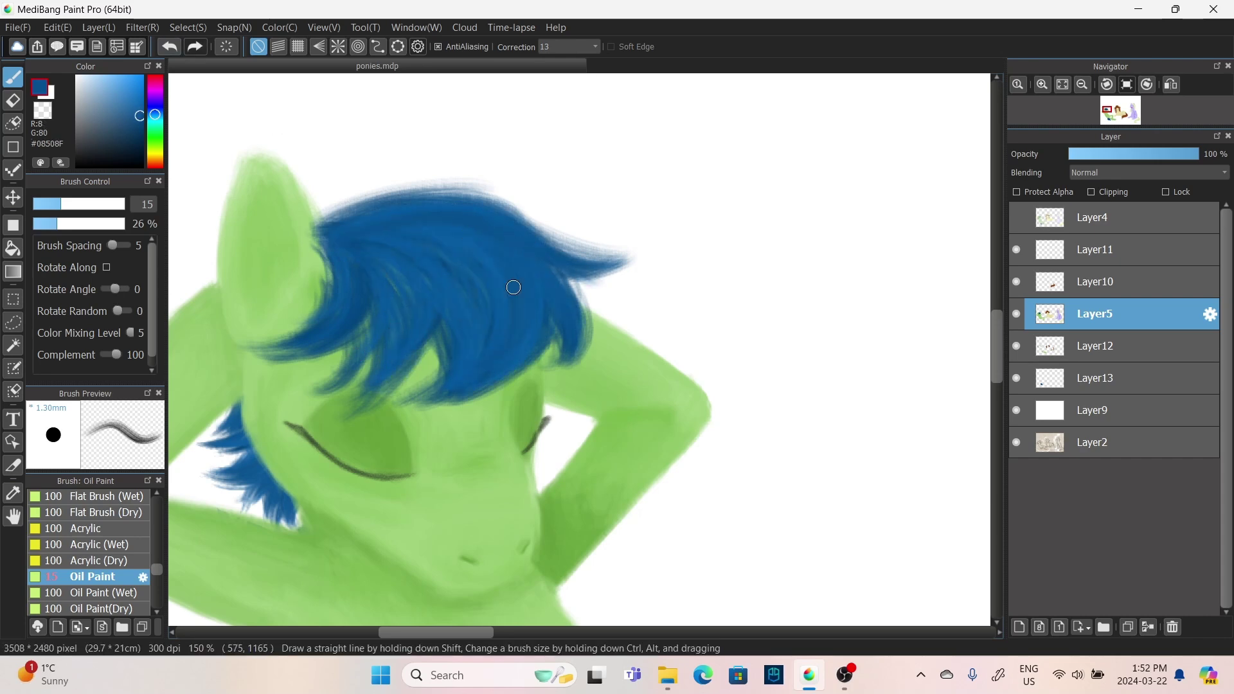
pyautogui.moveTo(566, 270); pyautogui.dragTo(402, 322)
pyautogui.moveTo(321, 251); pyautogui.dragTo(353, 386)
pyautogui.moveTo(449, 193); pyautogui.dragTo(606, 244)
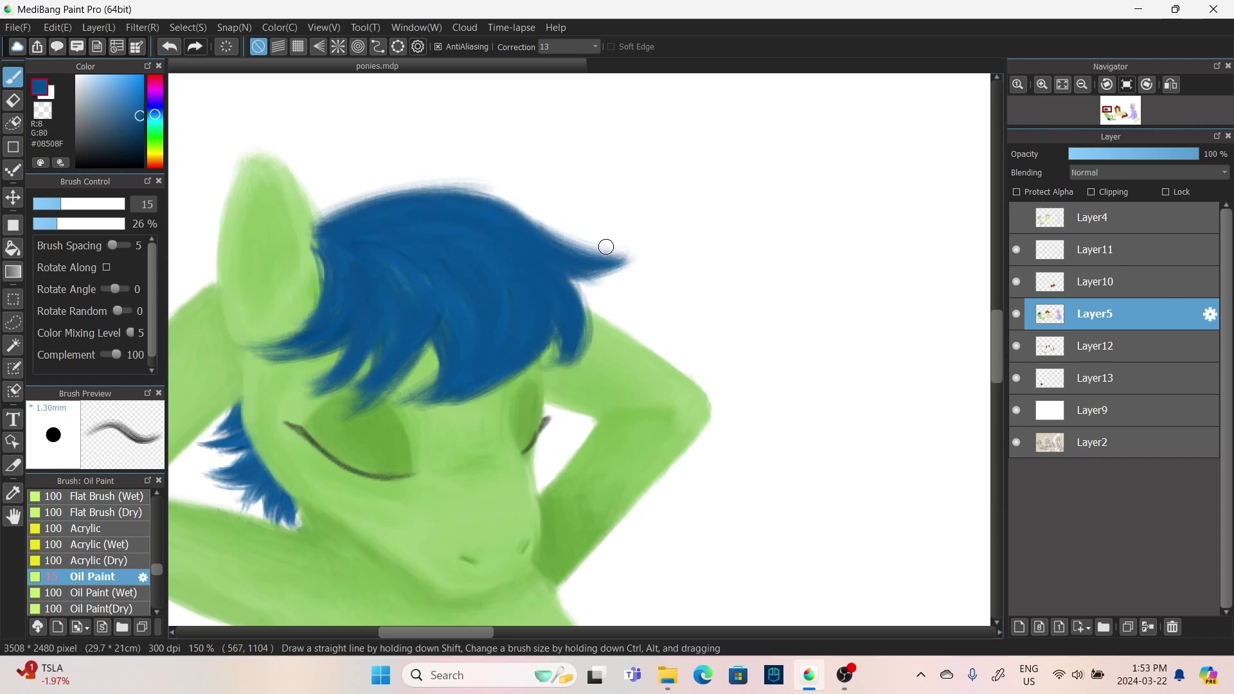
# - Clean up the near ear's edge and the skin below the fringe with sampled greens #A0D07A and #72AA47 at size 15
pyautogui.hotkey('ctrl', '0')
pyautogui.scroll(6, 479, 396)
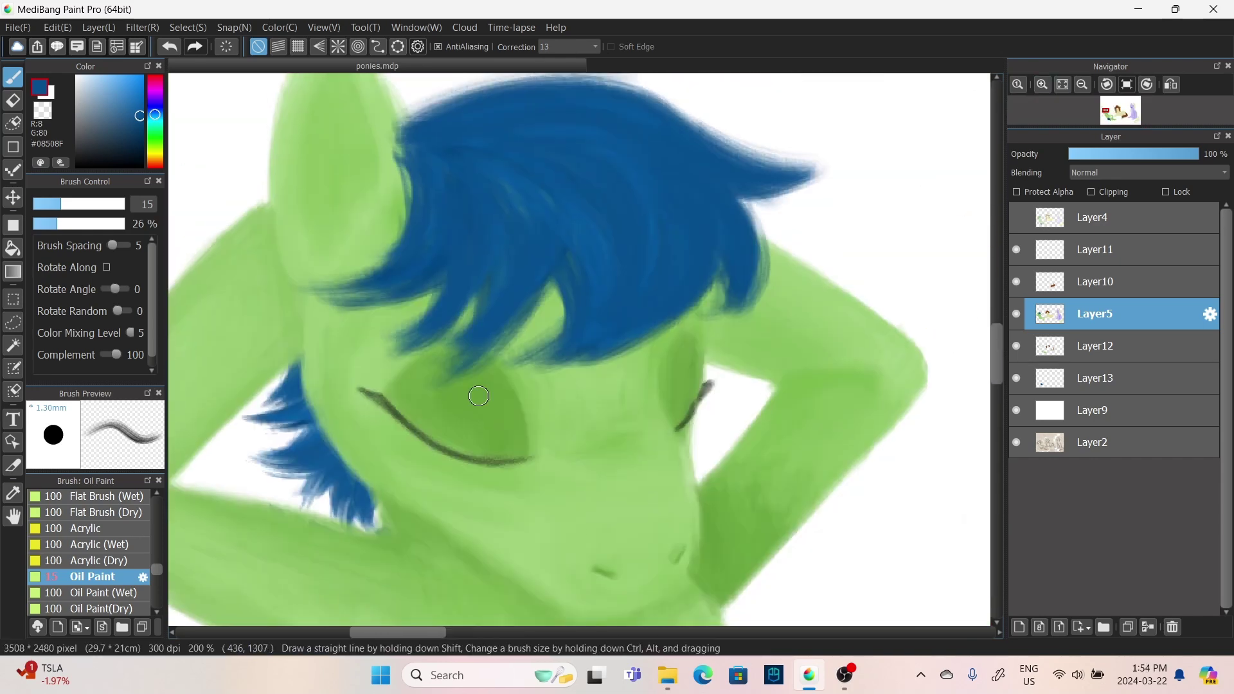
pyautogui.keyDown('alt'); pyautogui.click(281, 287); pyautogui.keyUp('alt')
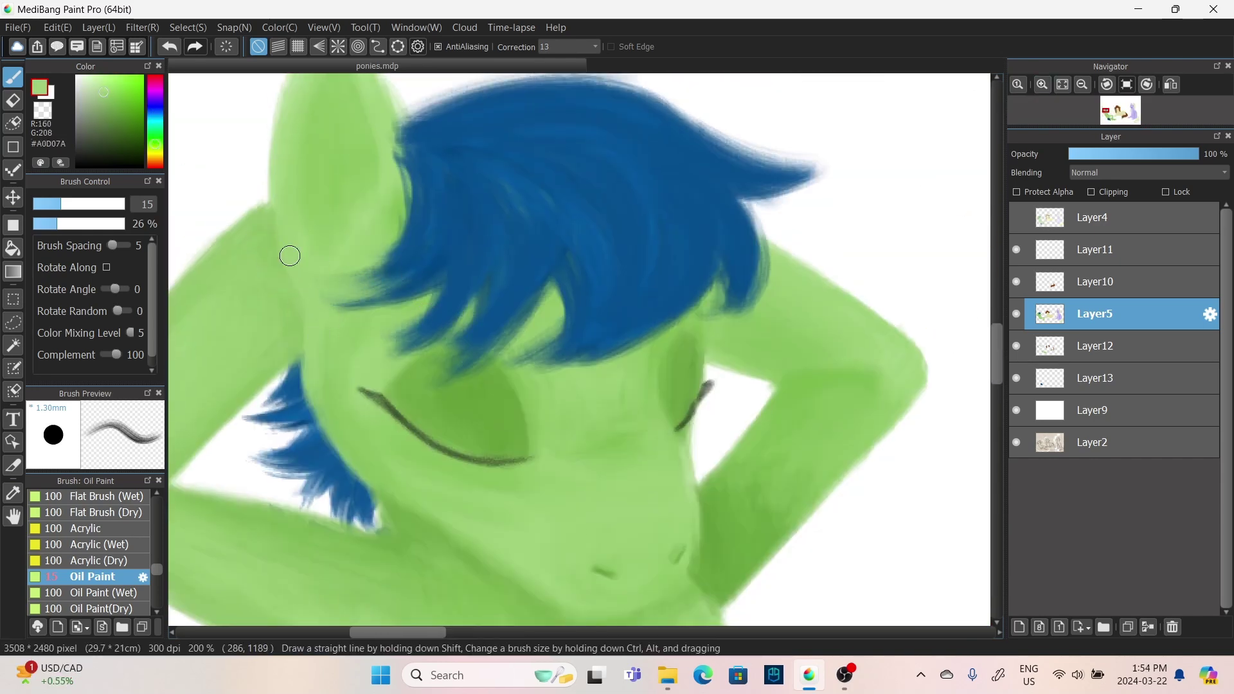
pyautogui.keyDown('alt'); pyautogui.click(521, 360); pyautogui.keyUp('alt')
pyautogui.moveTo(521, 360)
pyautogui.mouseDown()
pyautogui.moveTo(645, 316)
pyautogui.moveTo(596, 309)
pyautogui.mouseUp()
pyautogui.keyDown('alt'); pyautogui.click(379, 351); pyautogui.keyUp('alt')
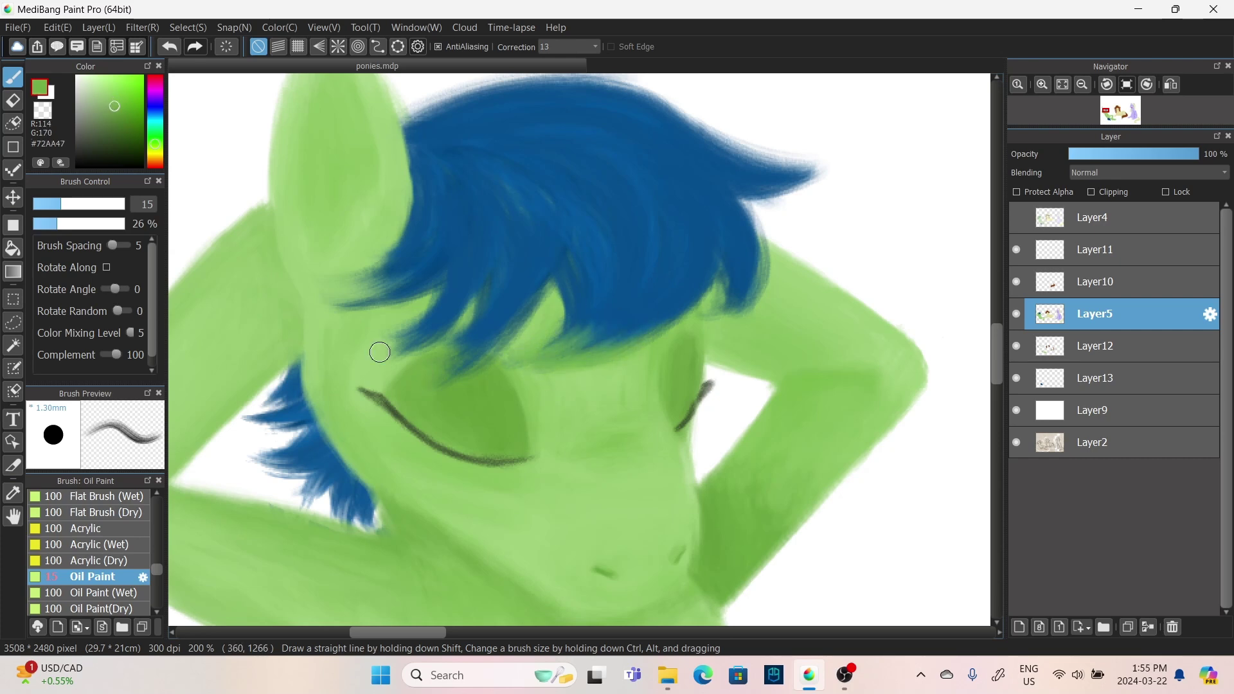
pyautogui.moveTo(444, 379)
pyautogui.mouseDown()
pyautogui.moveTo(476, 347)
pyautogui.moveTo(447, 352)
pyautogui.mouseUp()
pyautogui.keyDown('alt'); pyautogui.click(411, 400); pyautogui.keyUp('alt')
# - Repaint the fringe's pointed tips over the forehead in blue #08508E, reducing the brush to size 11
pyautogui.keyDown('alt'); pyautogui.click(413, 242); pyautogui.keyUp('alt')
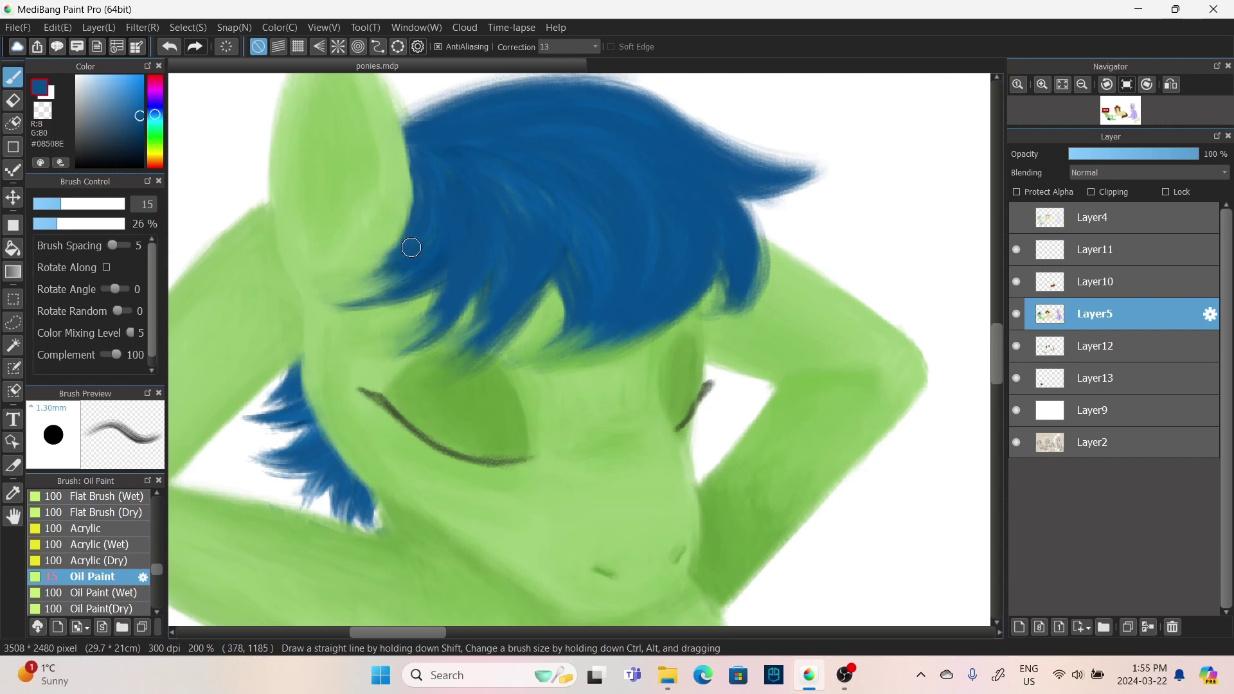
pyautogui.moveTo(414, 243); pyautogui.dragTo(331, 256)
pyautogui.moveTo(482, 295); pyautogui.dragTo(463, 370)
pyautogui.moveTo(552, 284)
pyautogui.mouseDown()
pyautogui.moveTo(566, 324)
pyautogui.moveTo(648, 337)
pyautogui.mouseUp()
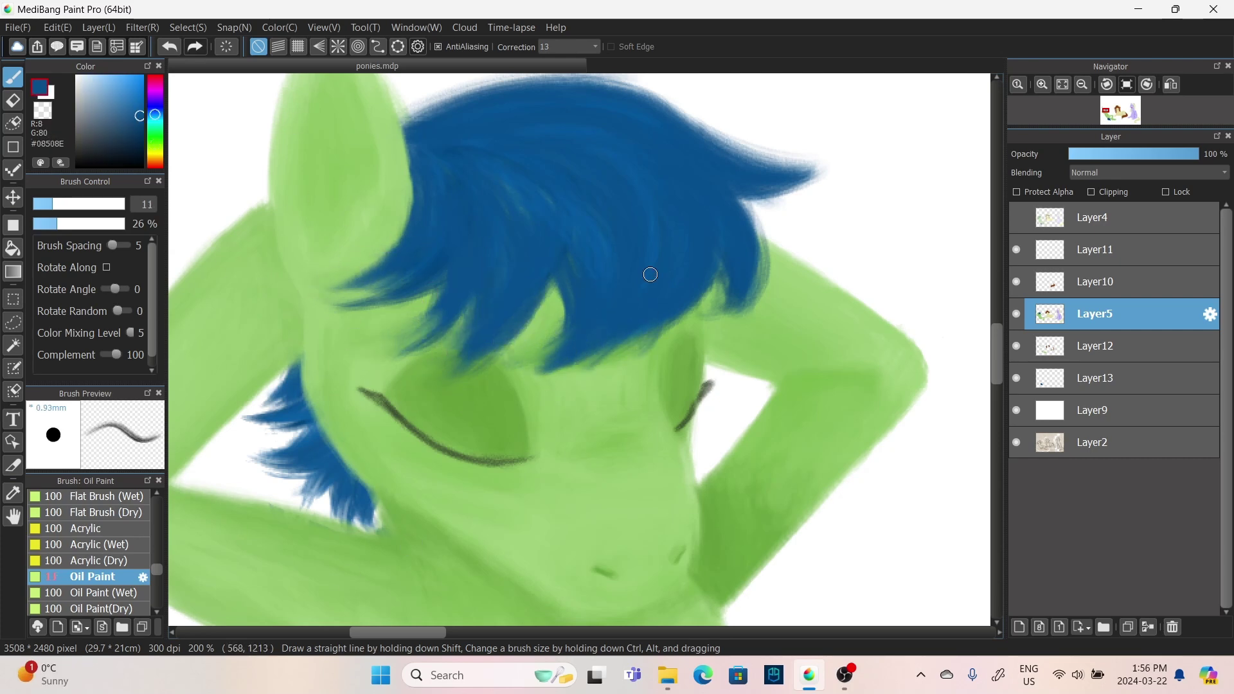
pyautogui.hotkey('ctrl', 'z')
pyautogui.moveTo(566, 335); pyautogui.dragTo(642, 350)
pyautogui.moveTo(578, 373)
pyautogui.mouseDown()
pyautogui.moveTo(630, 360)
pyautogui.moveTo(653, 325)
pyautogui.mouseUp()
# - Add thin hair strands across the forelock in #105188 at brush size 4.7
pyautogui.keyDown('alt'); pyautogui.click(649, 302); pyautogui.keyUp('alt')
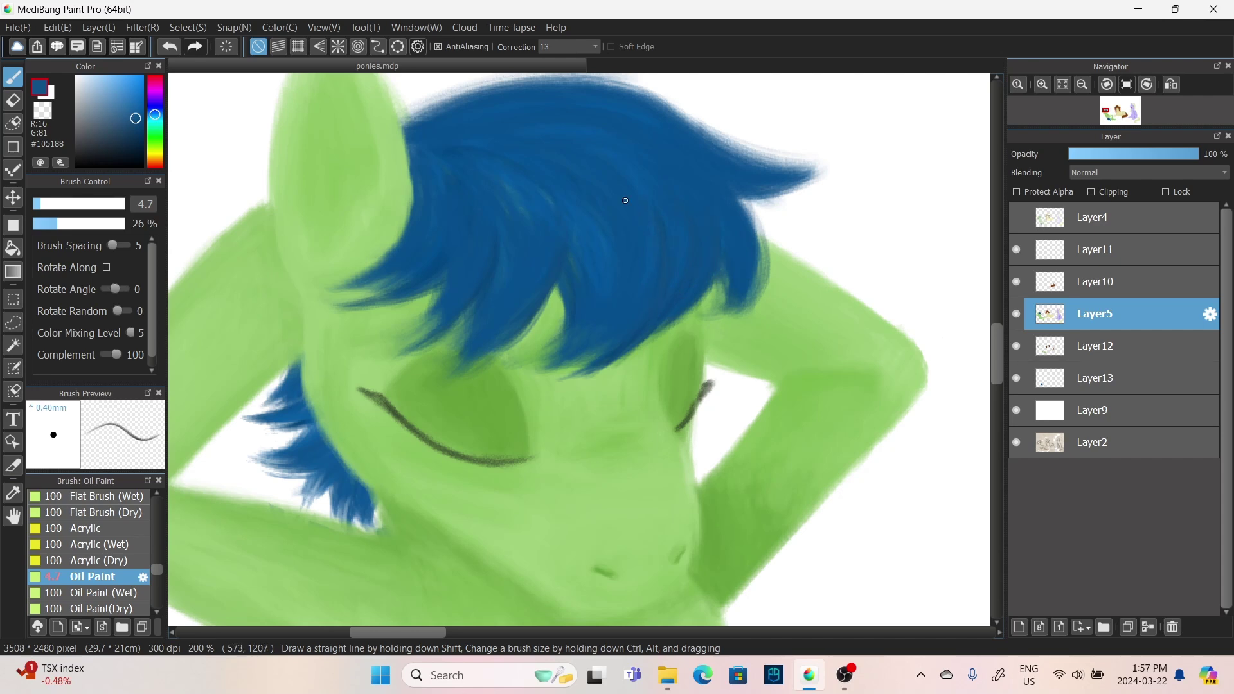
pyautogui.moveTo(625, 200); pyautogui.dragTo(515, 250)
pyautogui.scroll(-5, 602, 130)
pyautogui.scroll(4, 457, 171)
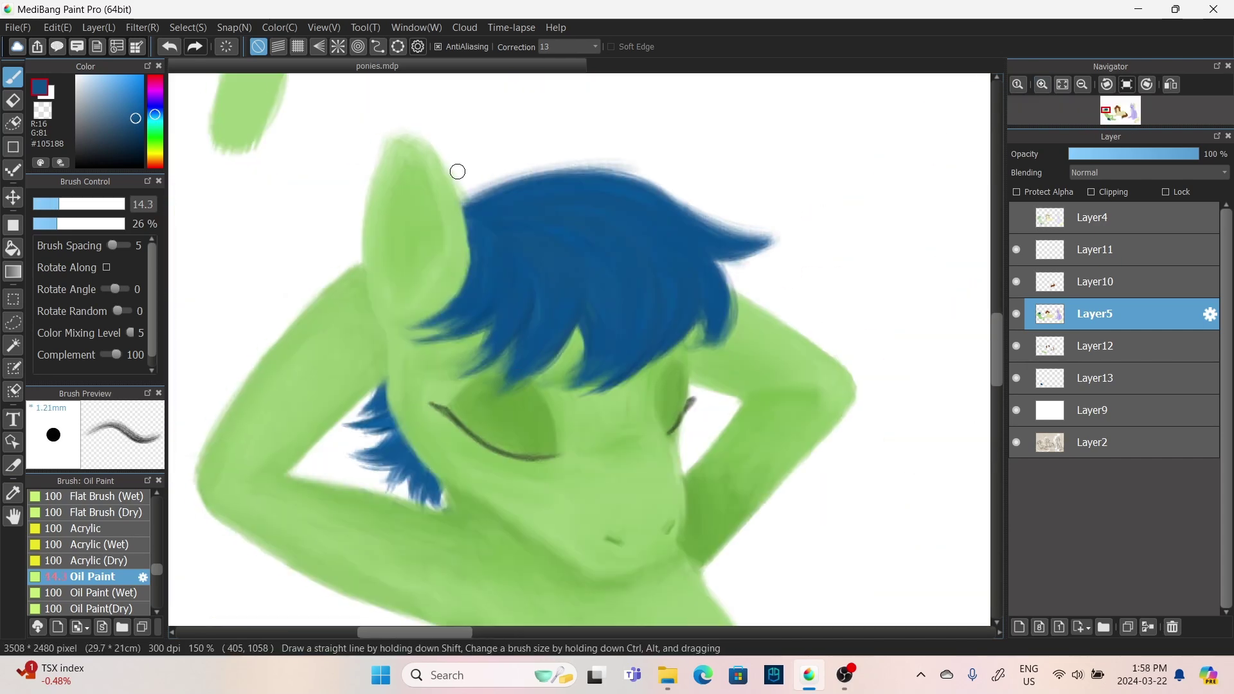
# - Paint the far ear behind the forelock on Layer12 in #A1D27B at size 14.3, and shade it in #88BE5F at size 8.3
pyautogui.keyDown('alt'); pyautogui.click(527, 218); pyautogui.keyUp('alt')
pyautogui.moveTo(662, 206); pyautogui.dragTo(675, 166)
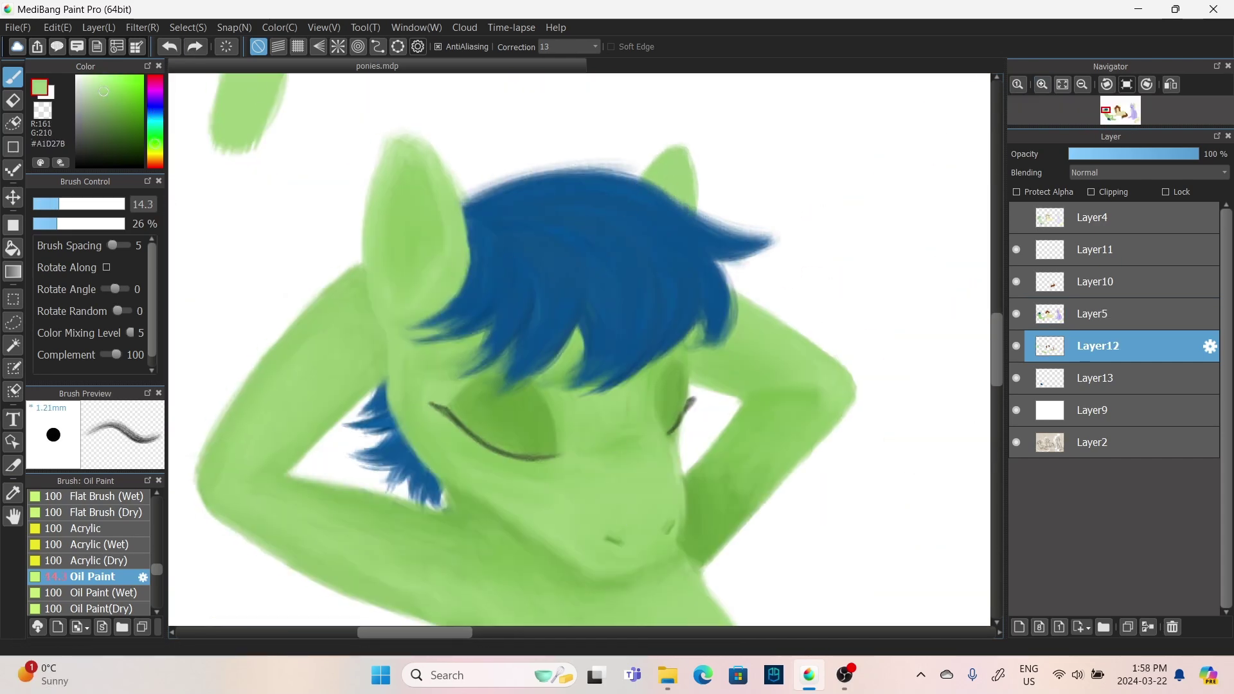
pyautogui.moveTo(590, 261); pyautogui.dragTo(794, 403)
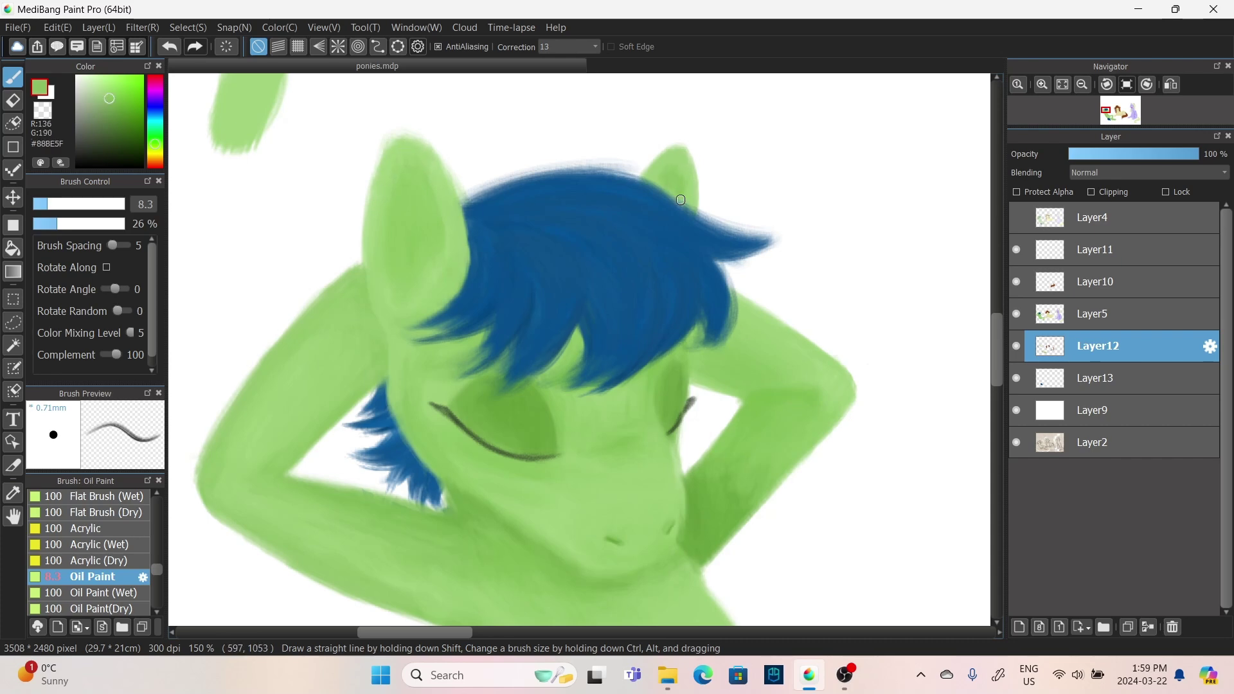
# - Paint a pointed green horn over the forelock on Layer5 at size 8.3, and define its edges with blue #06487E
pyautogui.keyDown('ctrl'); pyautogui.click(610, 270); pyautogui.keyUp('ctrl')
pyautogui.keyDown('ctrl'); pyautogui.click(608, 264); pyautogui.keyUp('ctrl')
pyautogui.moveTo(671, 211)
pyautogui.mouseDown()
pyautogui.moveTo(627, 283)
pyautogui.moveTo(595, 302)
pyautogui.mouseUp()
pyautogui.keyDown('alt'); pyautogui.click(649, 283); pyautogui.keyUp('alt')
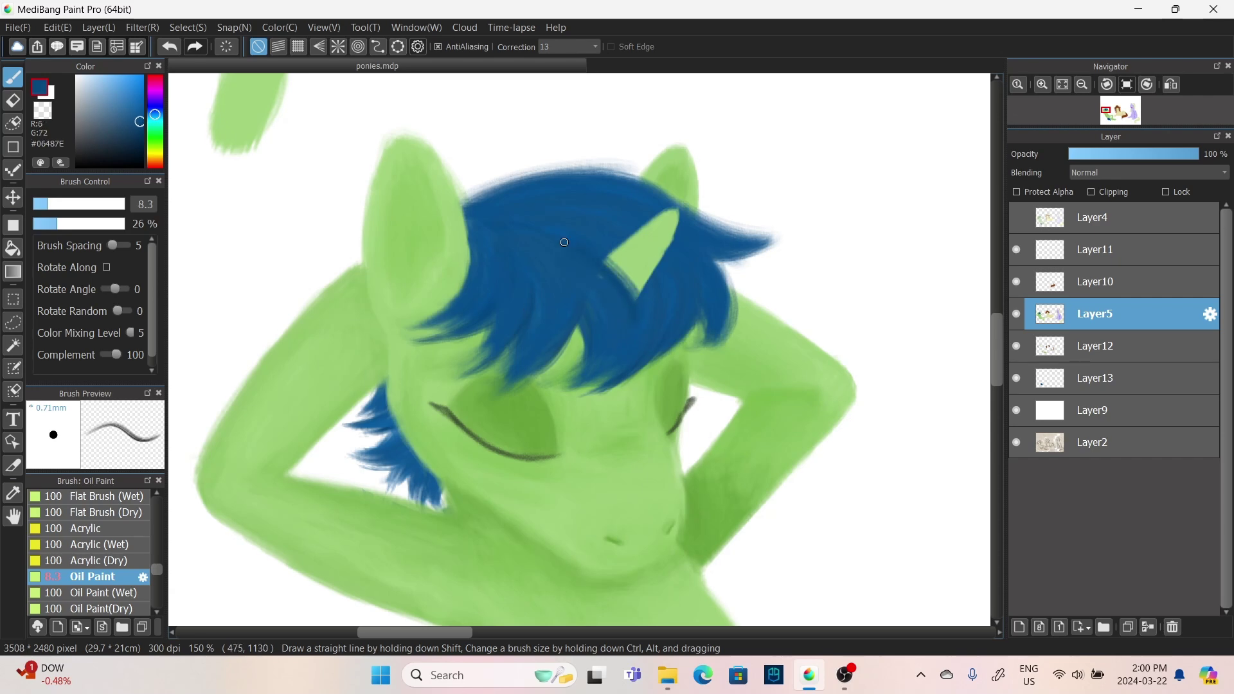
# - Shade curved ridges across the horn in #79B34E and #68A13C, and tidy its edges with blue at size 3.7
pyautogui.keyDown('alt'); pyautogui.click(649, 232); pyautogui.keyUp('alt')
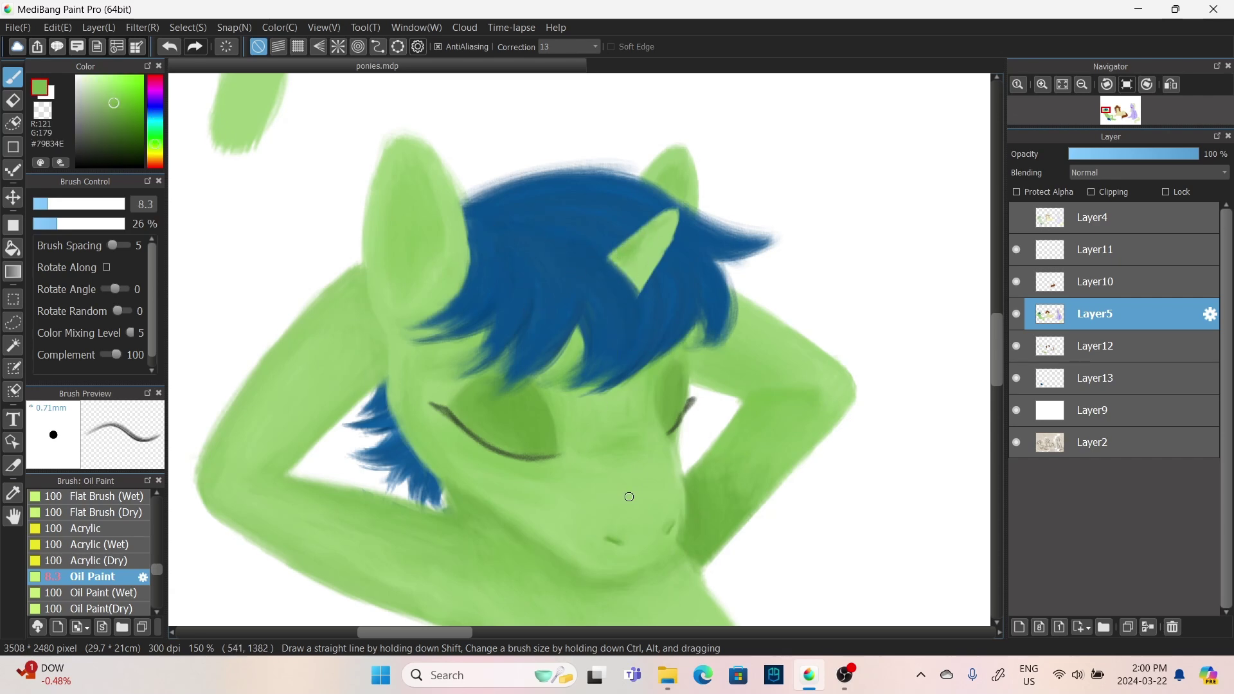
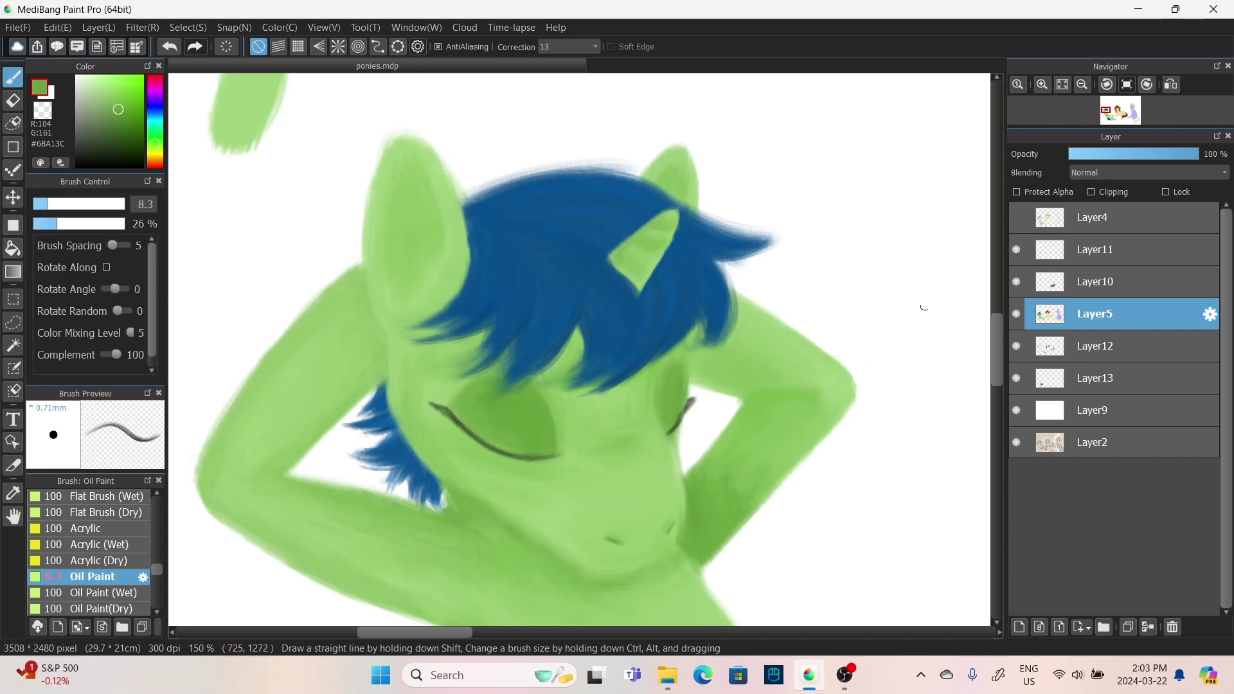
pyautogui.scroll(-5, 924, 307)
pyautogui.scroll(8, 508, 147)
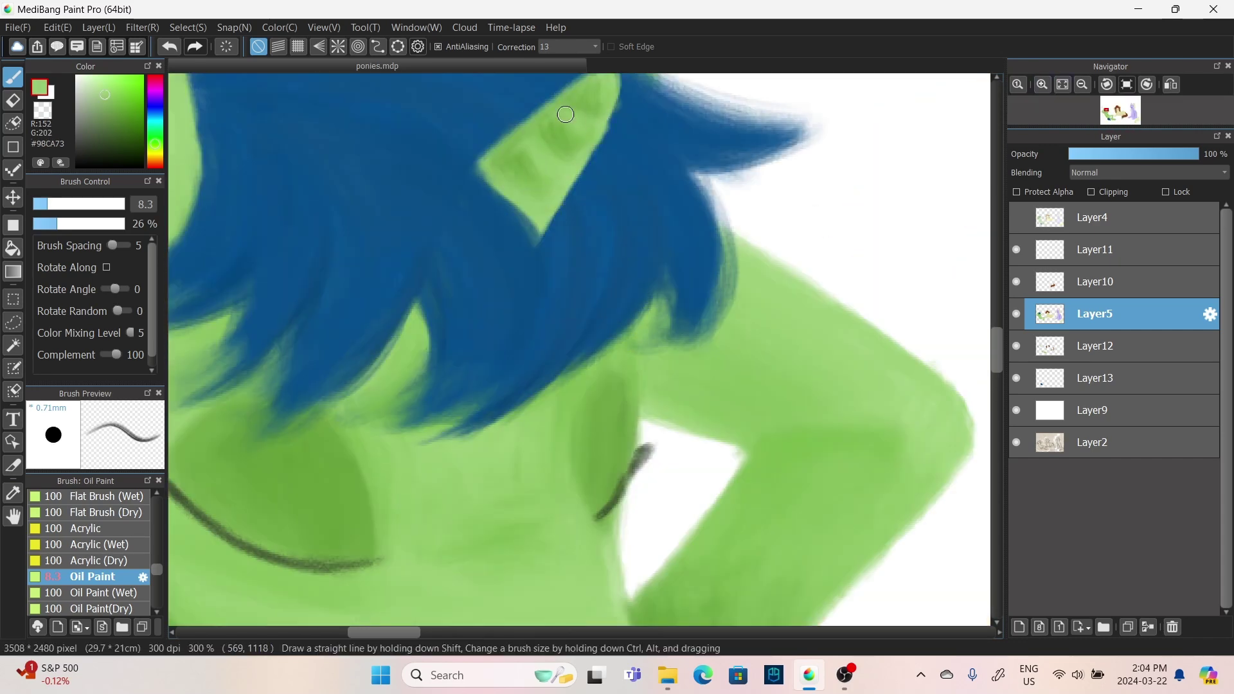
pyautogui.keyDown('alt'); pyautogui.click(390, 210); pyautogui.keyUp('alt')
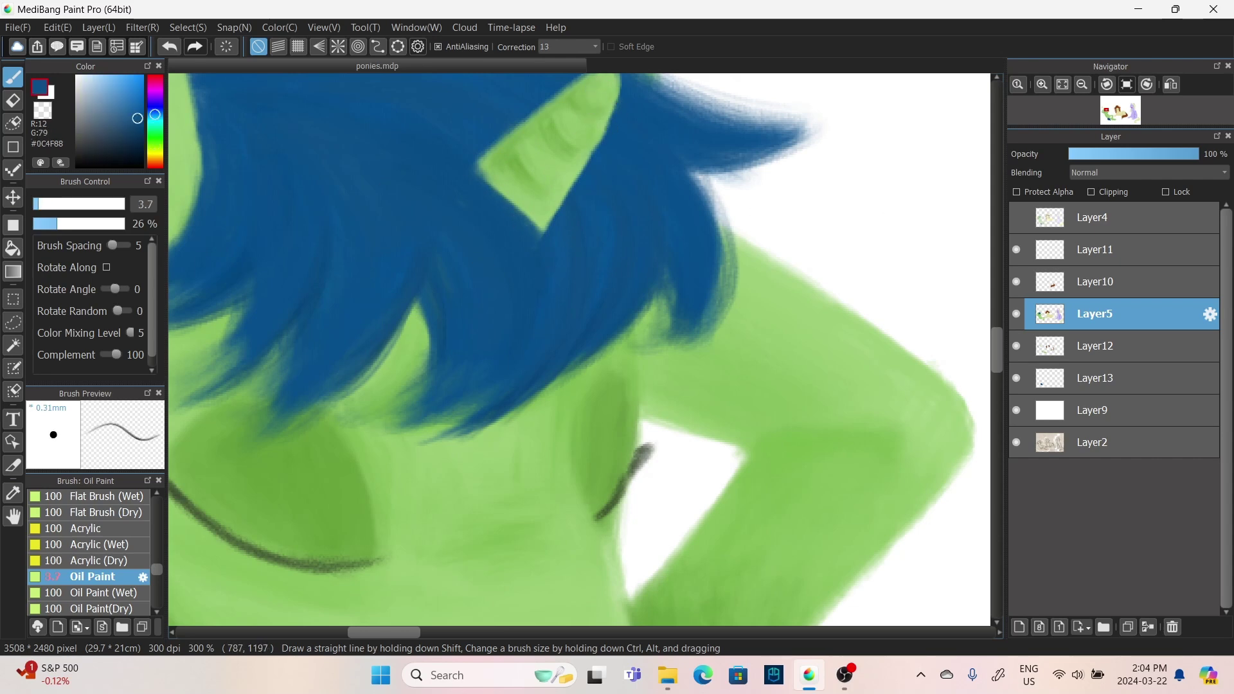
# - Paint a thin lock hanging from the mane tuft over the arm on Layer5, shading it in #00335F and #0A5492 at size 3.7
pyautogui.scroll(-5, 527, 426)
pyautogui.scroll(4, 428, 442)
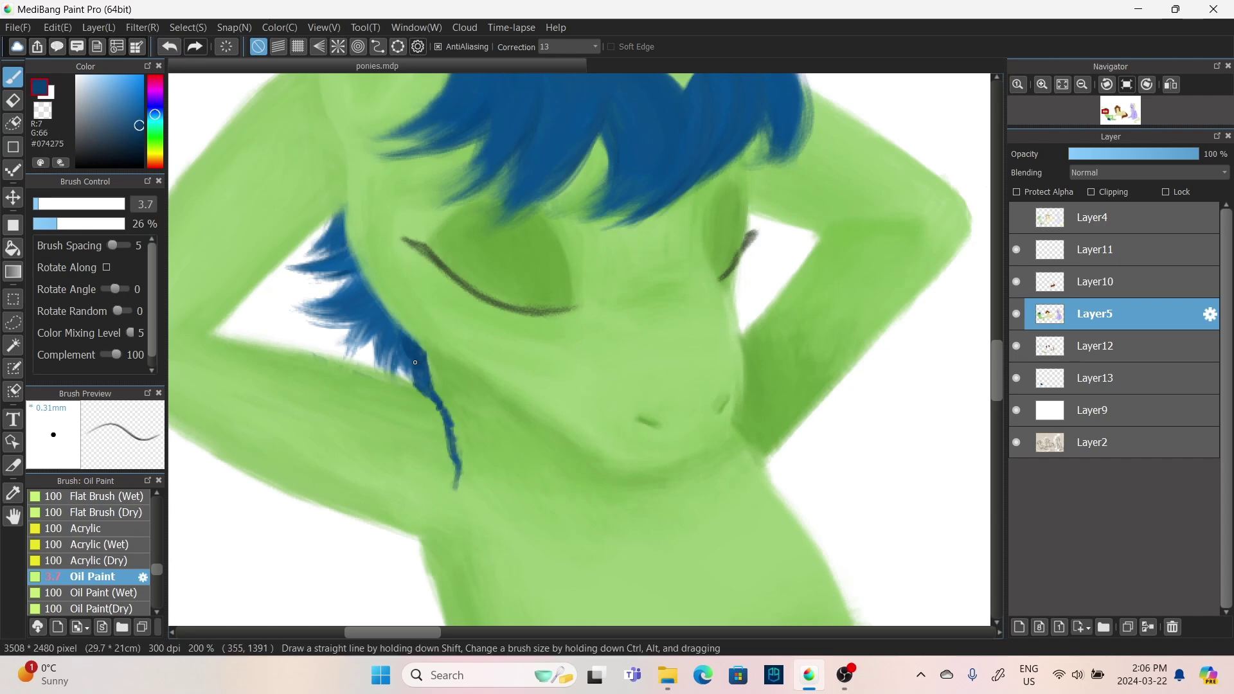
pyautogui.scroll(1, 450, 450)
pyautogui.scroll(-2, 689, 321)
pyautogui.keyDown('alt'); pyautogui.click(690, 223); pyautogui.keyUp('alt')
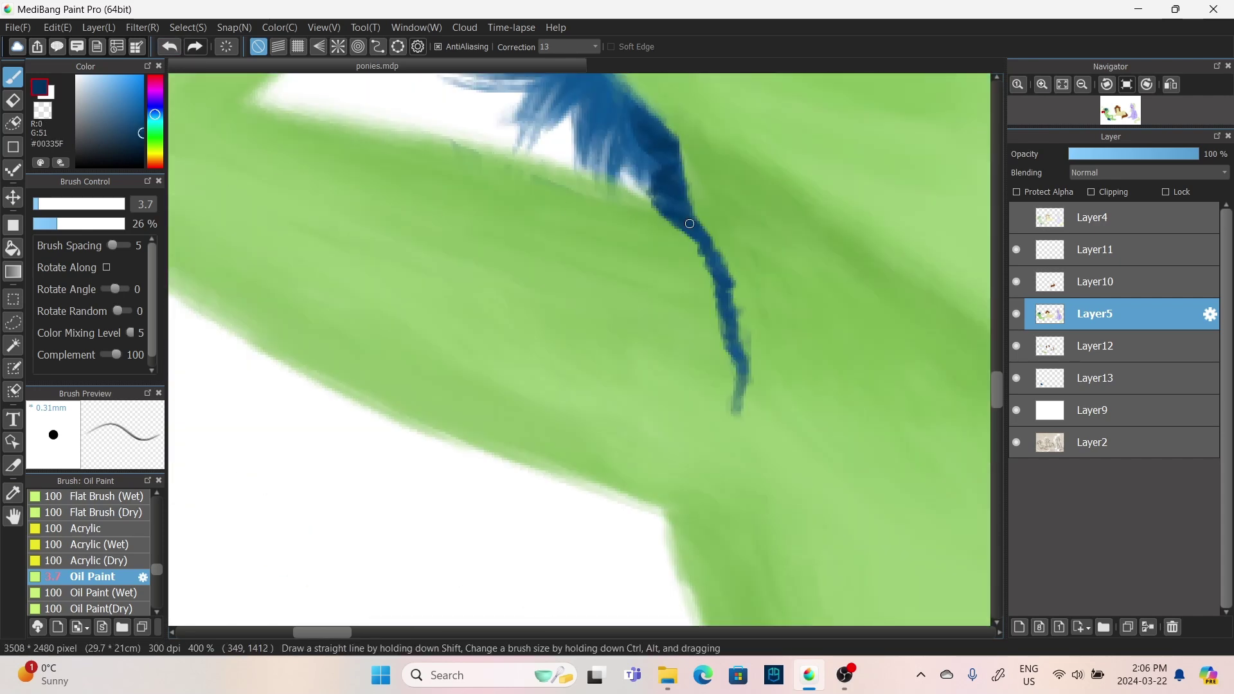
pyautogui.keyDown('alt'); pyautogui.click(632, 131); pyautogui.keyUp('alt')
pyautogui.moveTo(646, 135)
pyautogui.mouseDown()
pyautogui.moveTo(667, 150)
pyautogui.moveTo(676, 185)
pyautogui.mouseUp()
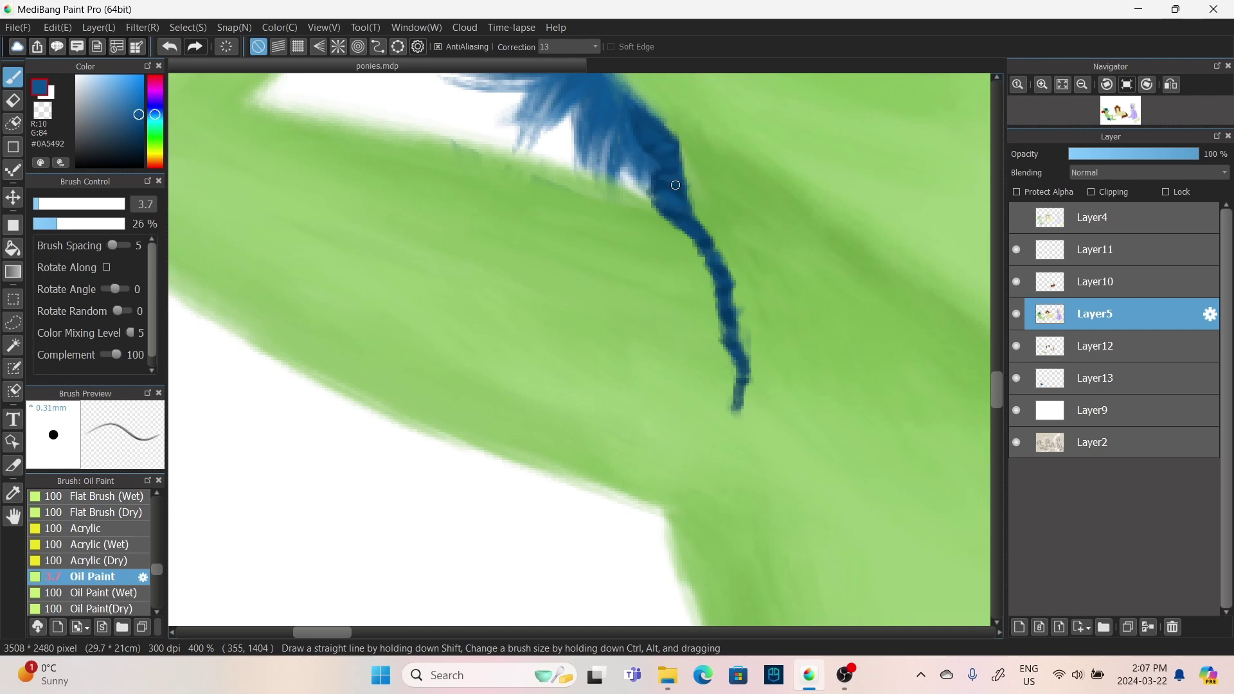
# - Refine the tip of the thin hanging lock with brush size 2
pyautogui.keyDown('alt'); pyautogui.click(752, 397); pyautogui.keyUp('alt')
pyautogui.press('[')
pyautogui.press('[')
pyautogui.moveTo(739, 424)
pyautogui.mouseDown()
pyautogui.moveTo(758, 475)
pyautogui.moveTo(706, 442)
pyautogui.moveTo(782, 443)
pyautogui.mouseUp()
pyautogui.keyDown('alt'); pyautogui.click(653, 136); pyautogui.keyUp('alt')
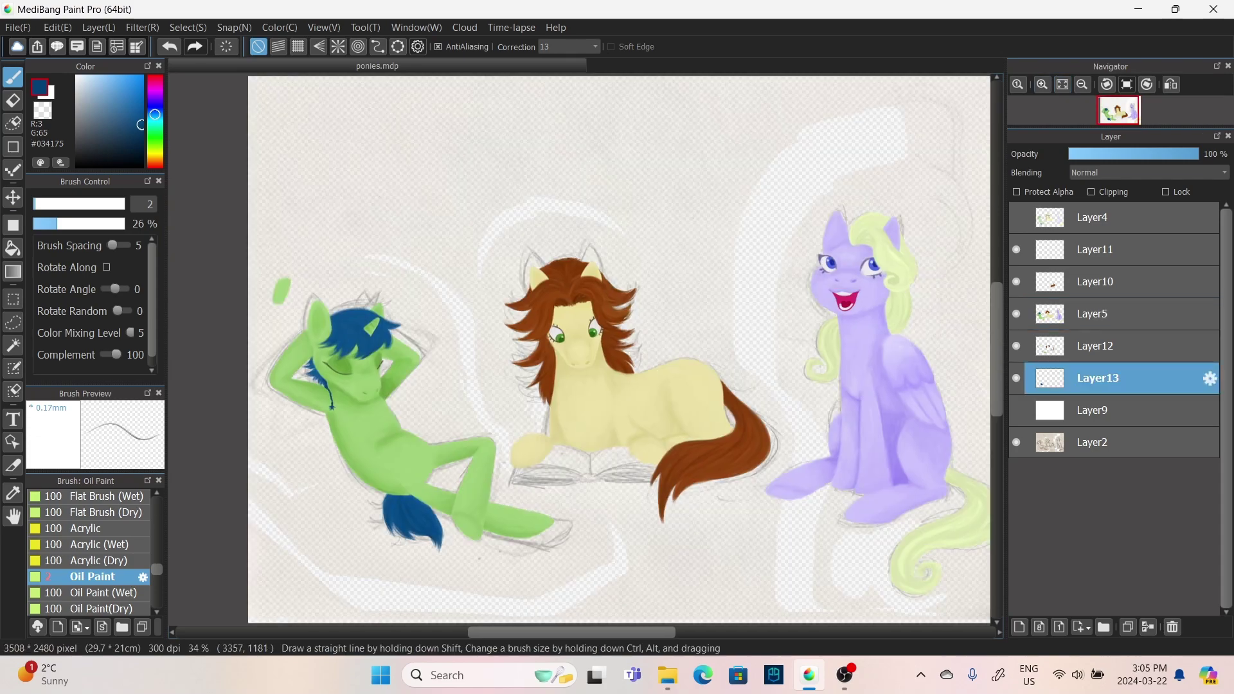
# - Paint the open book's left page over the sketch on new Layer14 in cream #F5F0D5 at size 19
pyautogui.scroll(4, 578, 427)
pyautogui.press(']')
pyautogui.press(']')
pyautogui.press(']')
pyautogui.press(']')
pyautogui.press(']')
pyautogui.moveTo(601, 450); pyautogui.dragTo(476, 427)
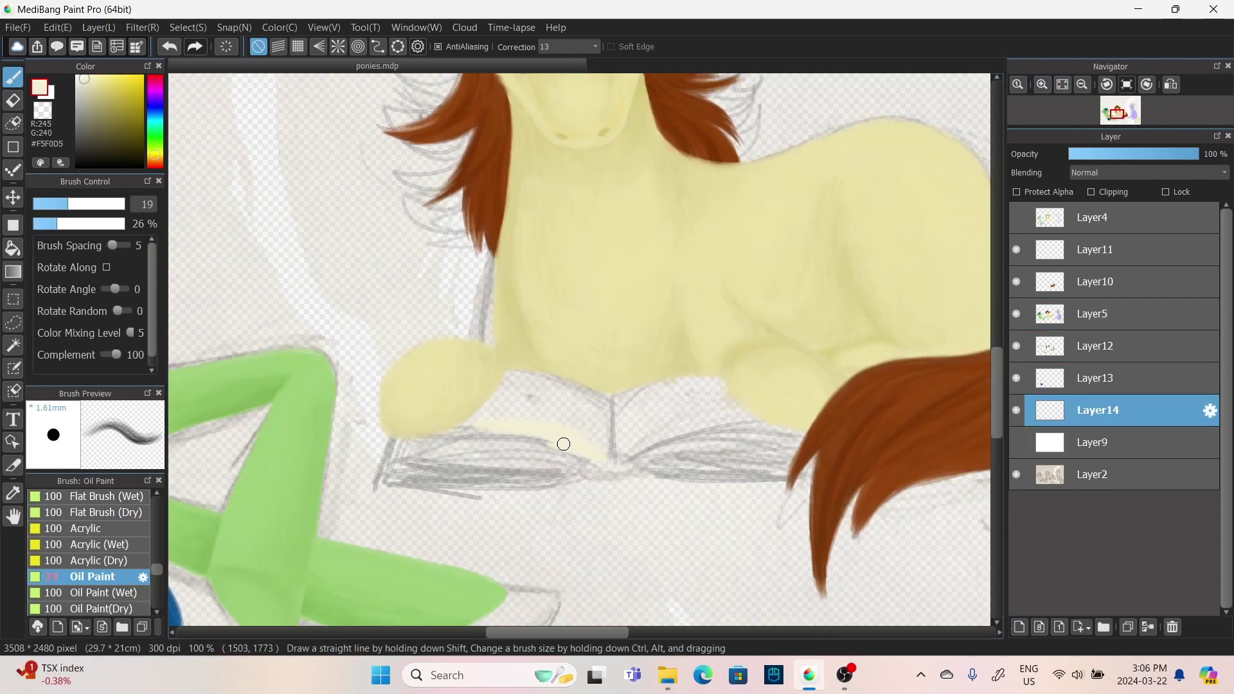
pyautogui.moveTo(601, 386); pyautogui.dragTo(605, 460)
pyautogui.moveTo(568, 382); pyautogui.dragTo(566, 444)
pyautogui.moveTo(489, 427); pyautogui.dragTo(417, 447)
pyautogui.moveTo(556, 380); pyautogui.dragTo(524, 383)
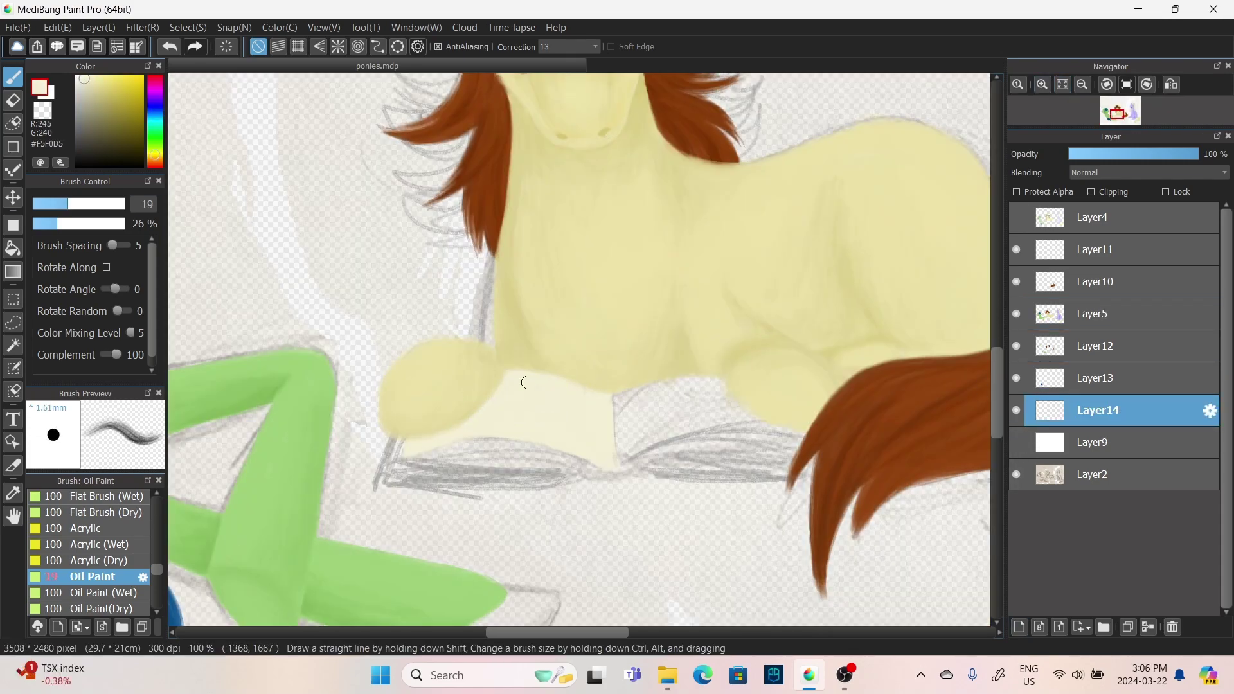
# - Shade the book's left page and paint the right page on Layer14 in #EAE4C5 and #E7E2C8 at size 19
pyautogui.keyDown('alt'); pyautogui.click(588, 419); pyautogui.keyUp('alt')
pyautogui.moveTo(601, 398)
pyautogui.mouseDown()
pyautogui.moveTo(604, 456)
pyautogui.moveTo(595, 450)
pyautogui.mouseUp()
pyautogui.moveTo(578, 450); pyautogui.dragTo(466, 422)
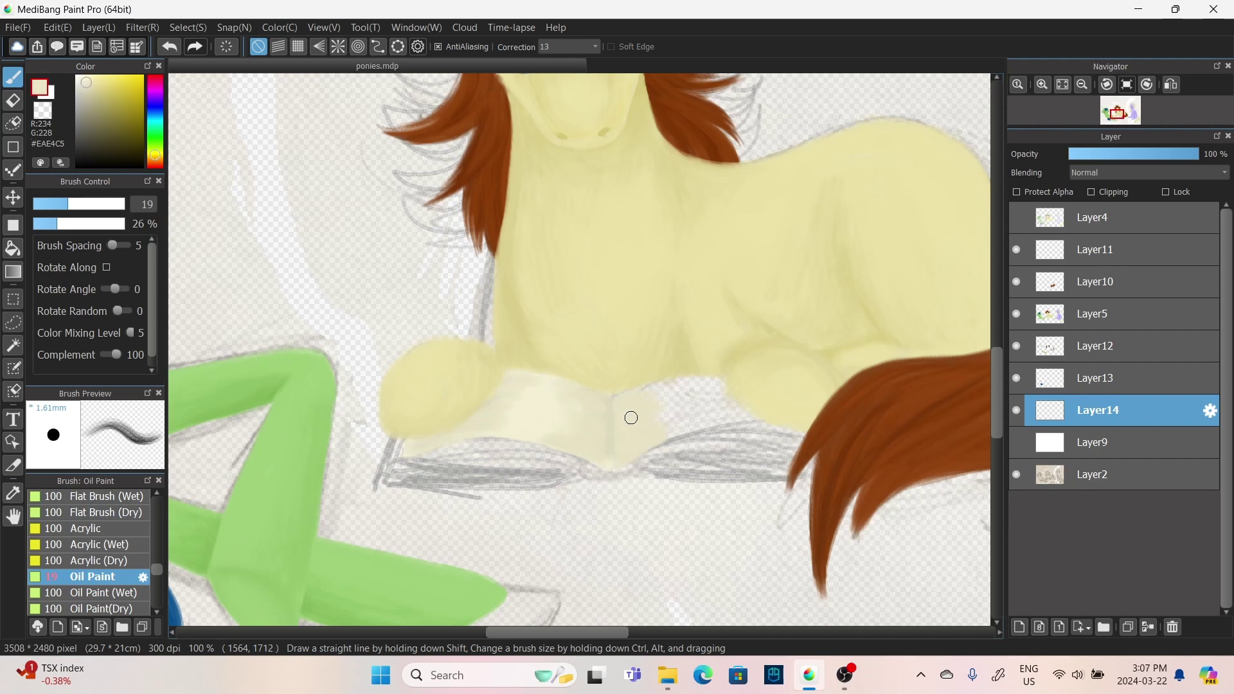
pyautogui.keyDown('alt'); pyautogui.click(516, 413); pyautogui.keyUp('alt')
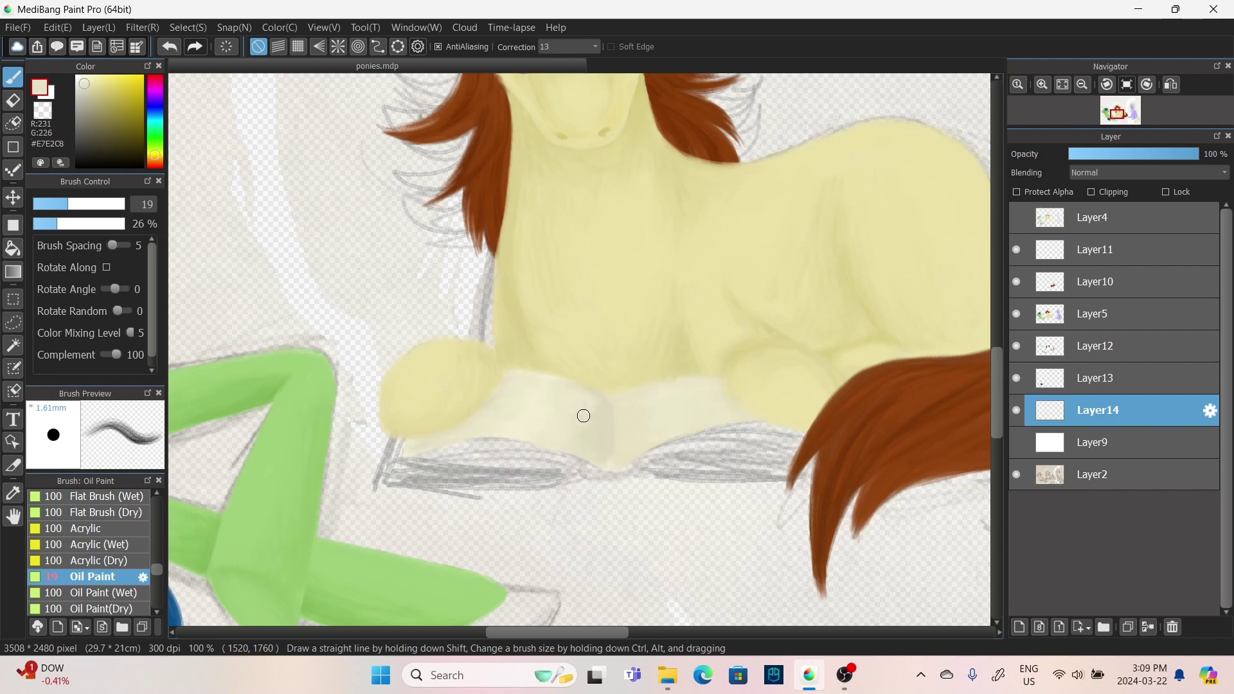
# - Paint the stacked page edges beneath both open pages on new Layer15 in muted beige #D0CCB3
pyautogui.hotkey('ctrl', 'shift', 'n')
pyautogui.press('Up')
pyautogui.press('Up')
pyautogui.press('Up')
pyautogui.press('Up')
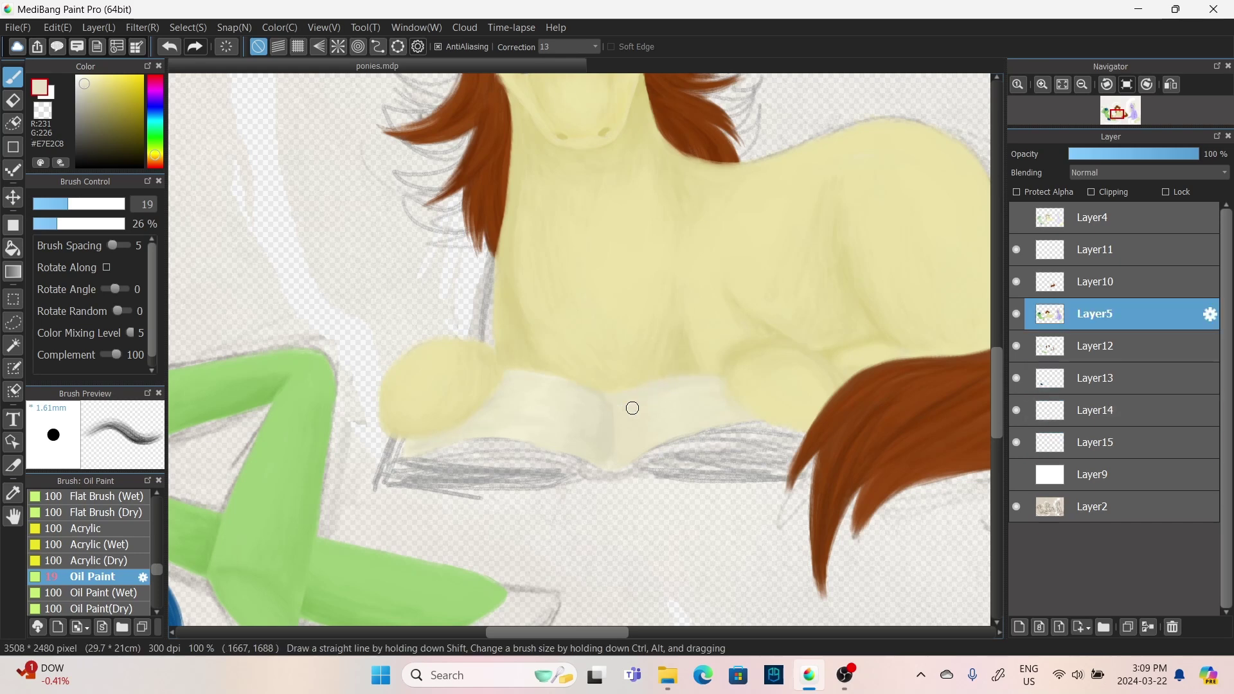
pyautogui.press('Down')
pyautogui.press('Down')
pyautogui.press('Down')
pyautogui.press('Down')
pyautogui.keyDown('alt'); pyautogui.click(501, 457); pyautogui.keyUp('alt')
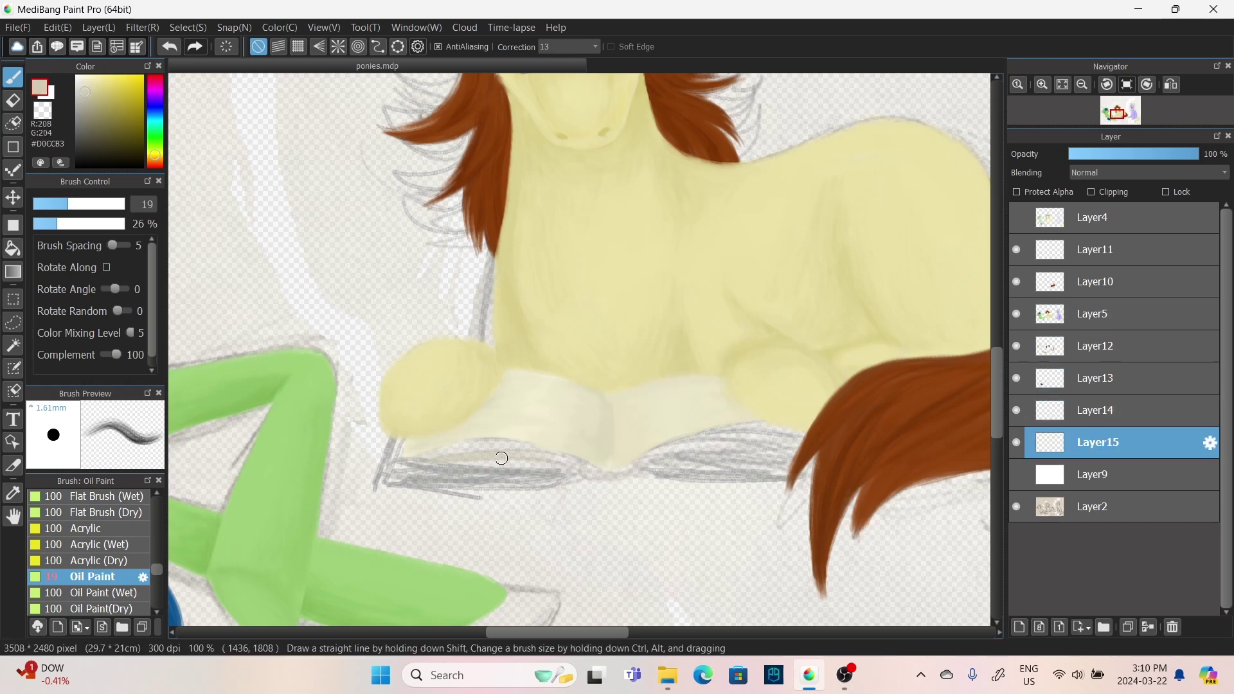
pyautogui.keyDown('alt'); pyautogui.click(665, 461); pyautogui.keyUp('alt')
pyautogui.moveTo(682, 447)
pyautogui.mouseDown()
pyautogui.moveTo(797, 437)
pyautogui.moveTo(460, 441)
pyautogui.mouseUp()
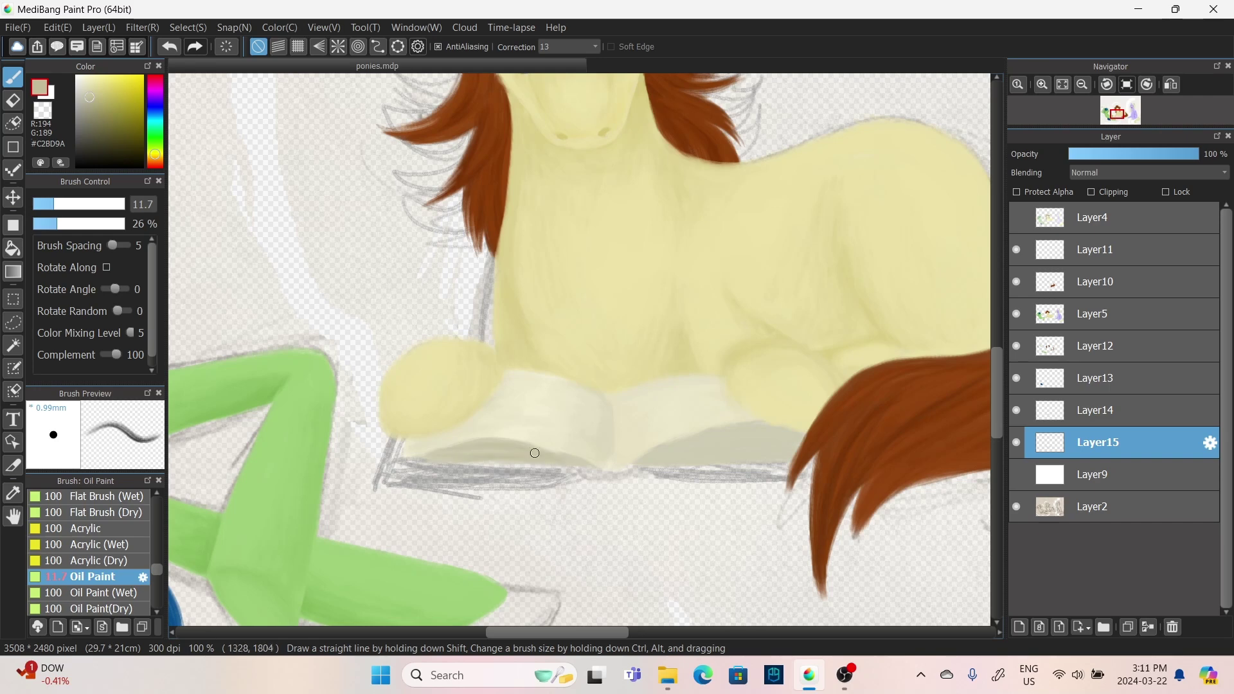
# - Add thin darker page lines along the book's stacked edges in #C2BD9A and #BDB788 at size 11.7
pyautogui.moveTo(688, 450); pyautogui.dragTo(795, 436)
pyautogui.keyDown('alt'); pyautogui.click(685, 458); pyautogui.keyUp('alt')
pyautogui.moveTo(459, 450); pyautogui.dragTo(557, 455)
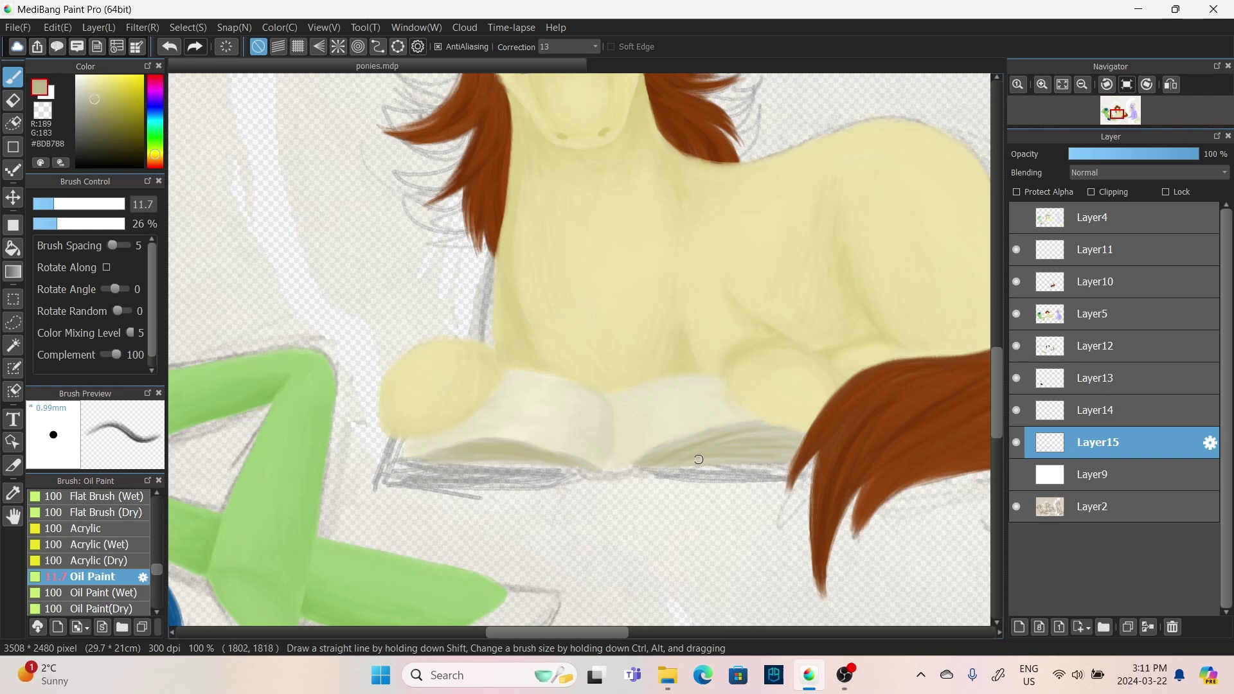
# - Add Layer16 beneath Layer15 and try a #A12700 cover stroke at the book's left corner
pyautogui.keyDown('alt'); pyautogui.click(700, 138); pyautogui.keyUp('alt')
pyautogui.hotkey('ctrl', 'shift', 'n')
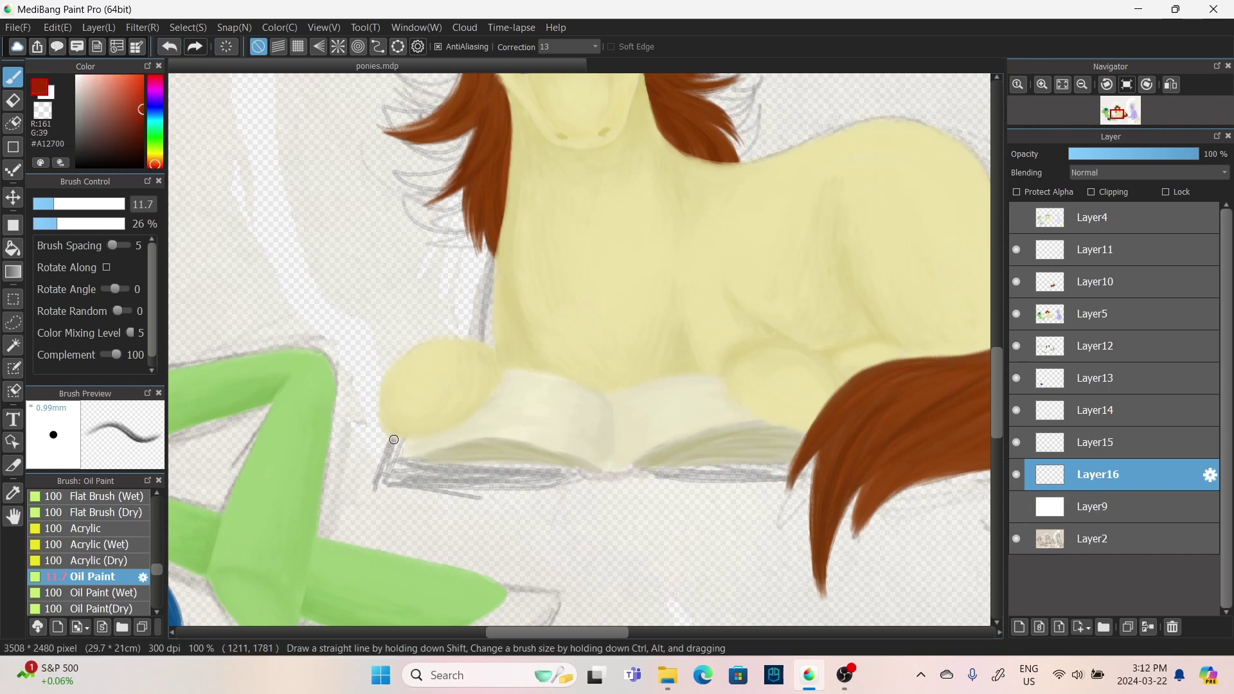
pyautogui.moveTo(394, 439); pyautogui.dragTo(386, 464)
pyautogui.hotkey('ctrl', 'z')
# - Fill out the lower page edges and centre fold on Layer14 in #DCD7BC at size 11.7
pyautogui.keyDown('alt'); pyautogui.click(611, 441); pyautogui.keyUp('alt')
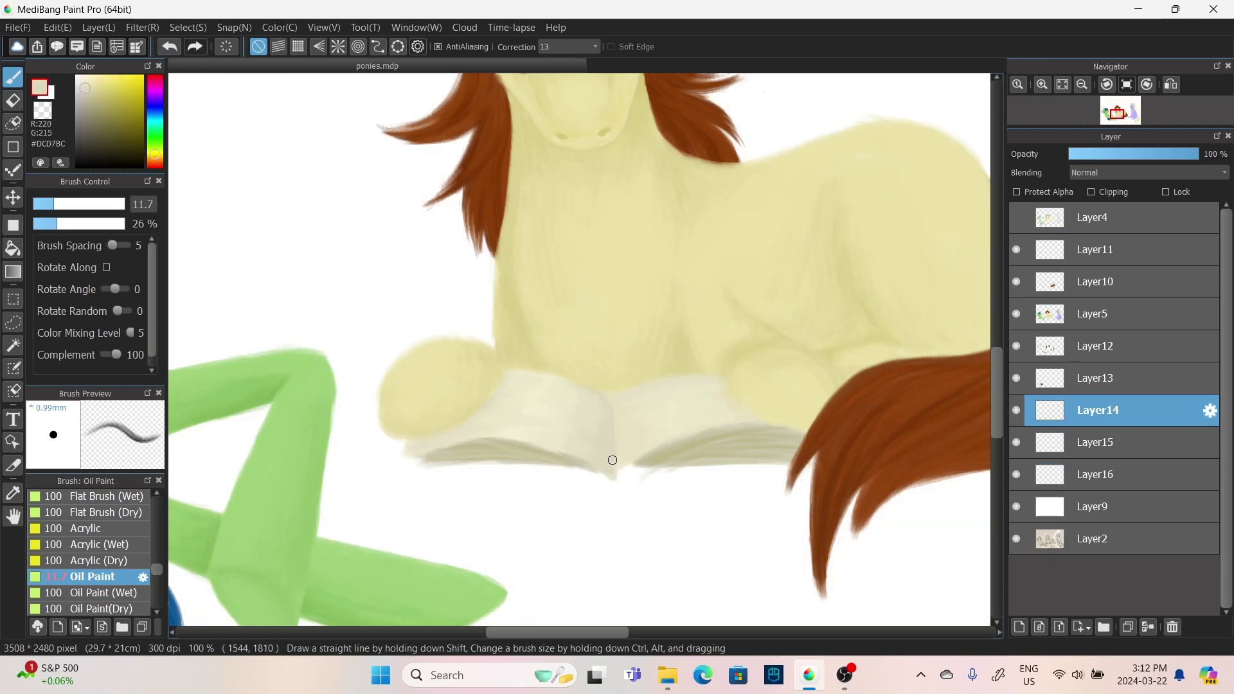
pyautogui.moveTo(438, 458); pyautogui.dragTo(461, 455)
# - Dab rows of illegible writing across the open book's pages on Layer5 in #615D46 at size 11.7
pyautogui.keyDown('alt'); pyautogui.click(586, 374); pyautogui.keyUp('alt')
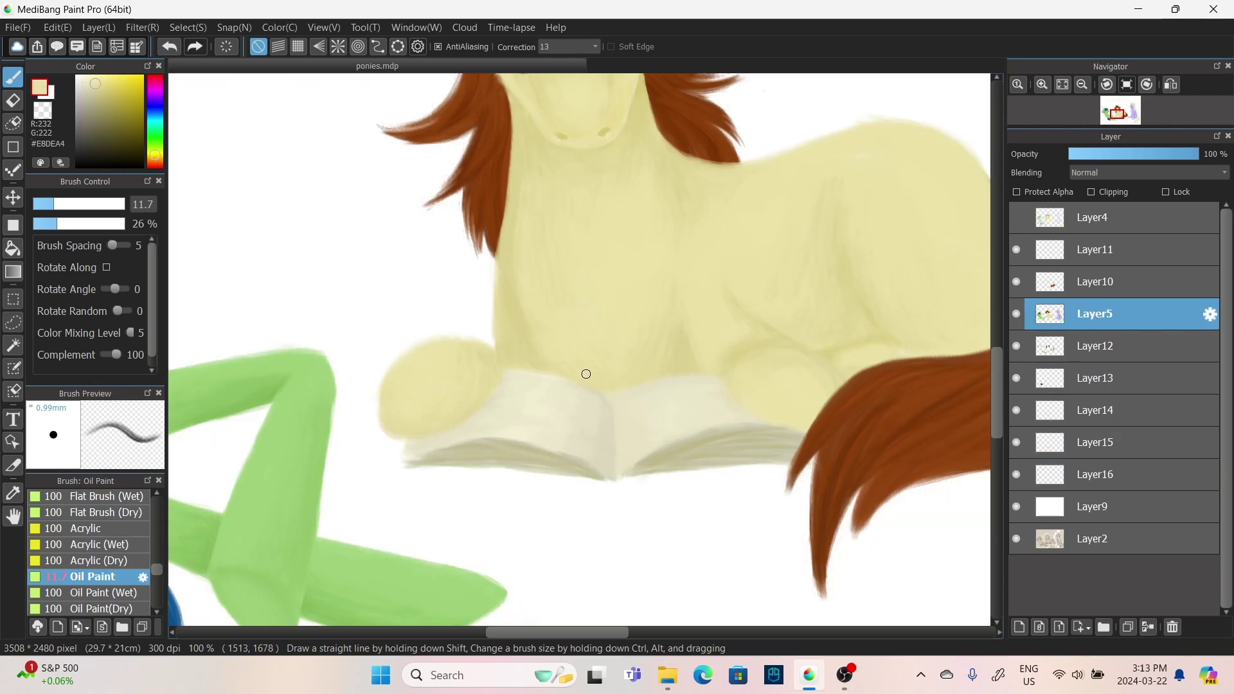
pyautogui.click(93, 133)
pyautogui.moveTo(585, 440); pyautogui.dragTo(495, 419)
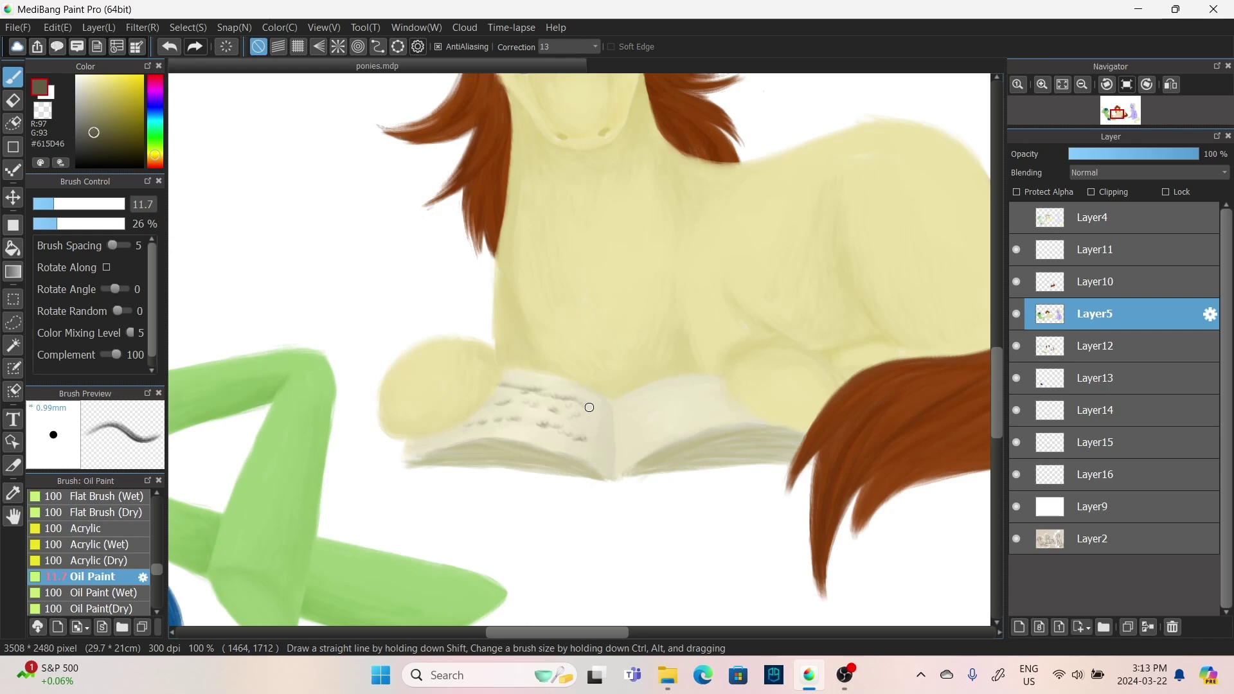
pyautogui.hotkey('ctrl', 'z')
pyautogui.hotkey('ctrl', 'z')
pyautogui.hotkey('ctrl', 'z')
pyautogui.moveTo(566, 393); pyautogui.dragTo(507, 385)
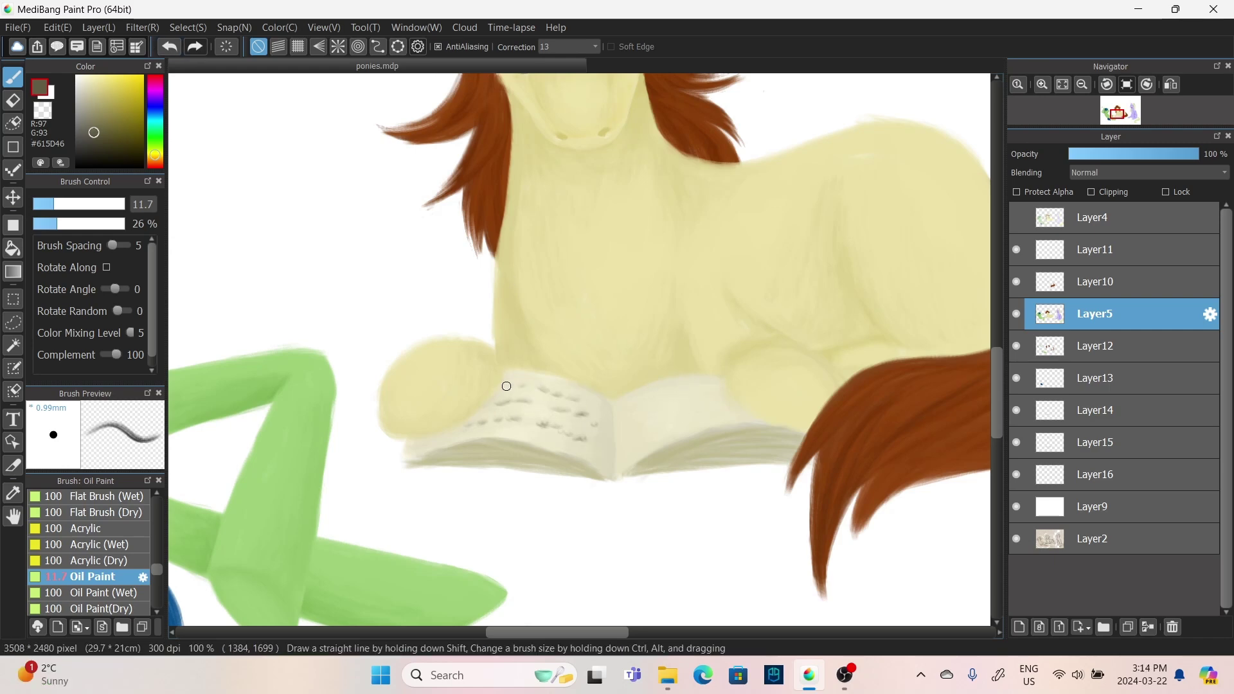
# - Hide the white Layer9 and paint the book's cover edge on Layer16 in dark red #881500 at size 11.7
pyautogui.click(1105, 474)
pyautogui.click(1016, 507)
pyautogui.click(154, 165)
pyautogui.click(142, 118)
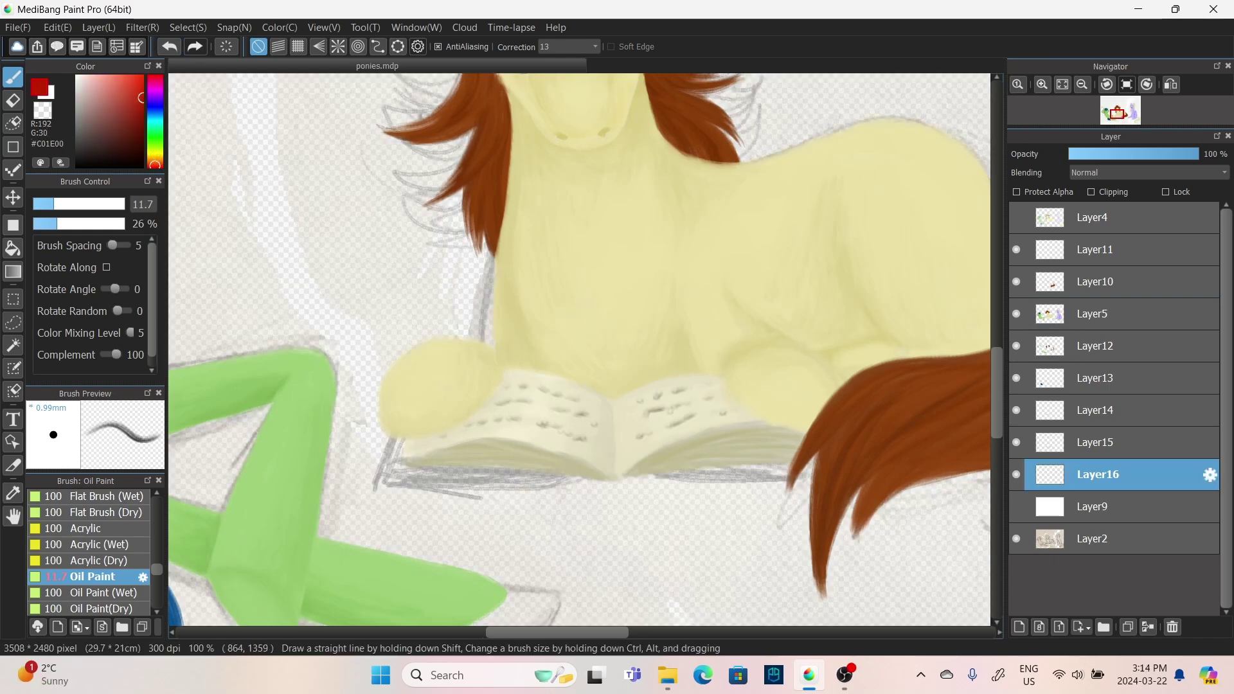
pyautogui.moveTo(638, 477); pyautogui.dragTo(581, 496)
pyautogui.hotkey('ctrl', 'z')
pyautogui.moveTo(427, 489)
pyautogui.mouseDown()
pyautogui.moveTo(598, 484)
pyautogui.moveTo(399, 476)
pyautogui.moveTo(386, 443)
pyautogui.moveTo(489, 466)
pyautogui.mouseUp()
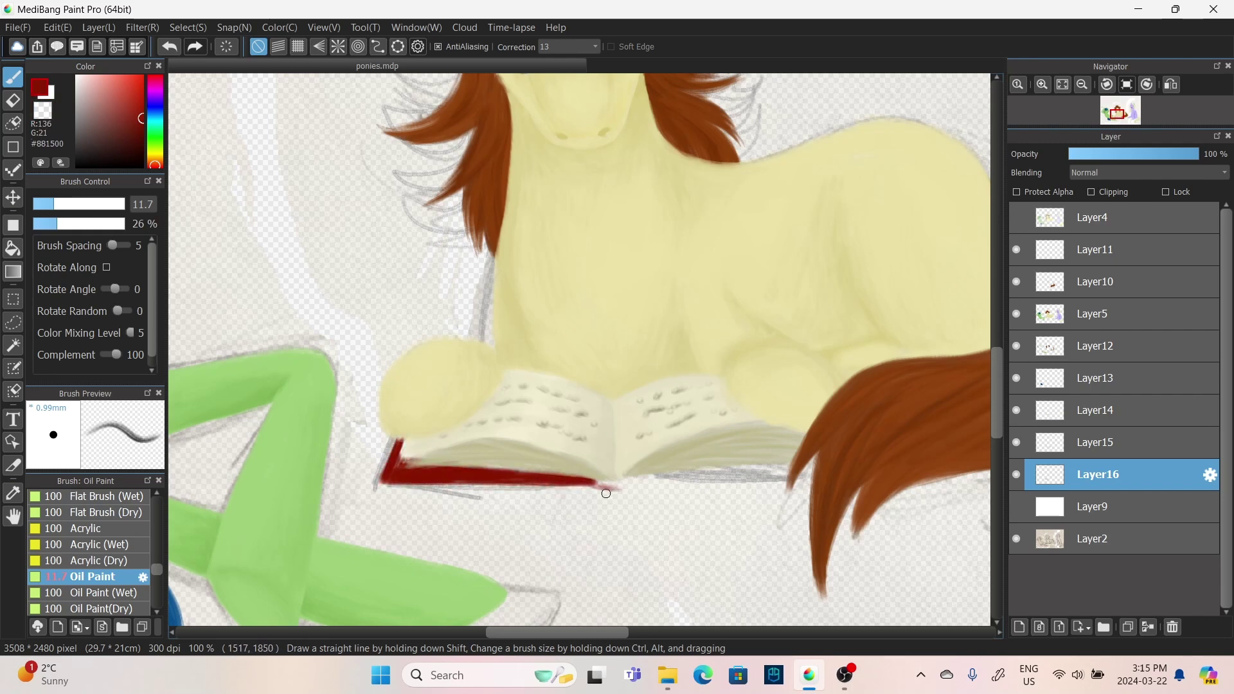
pyautogui.moveTo(590, 488); pyautogui.dragTo(815, 462)
# - Shade the book cover on Layer16 in #6A1A08 and #570E01 at size 11.7
pyautogui.keyDown('alt'); pyautogui.click(792, 457); pyautogui.keyUp('alt')
pyautogui.keyDown('alt'); pyautogui.click(765, 477); pyautogui.keyUp('alt')
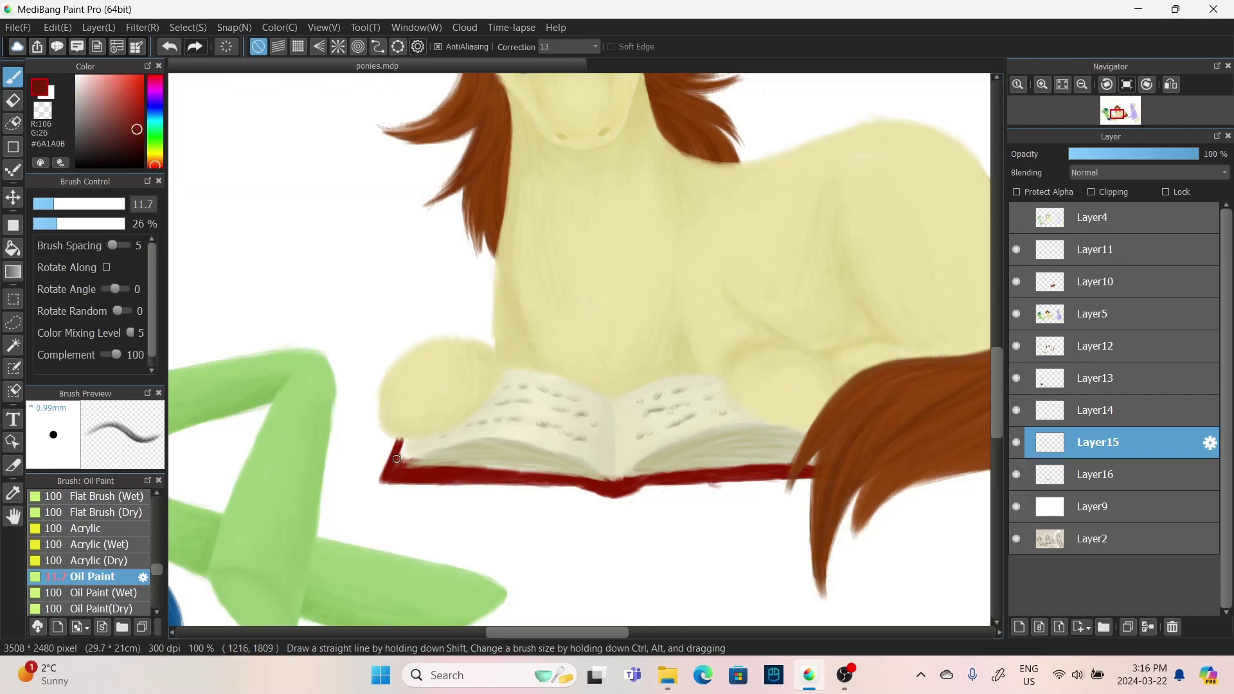
pyautogui.click(1097, 474)
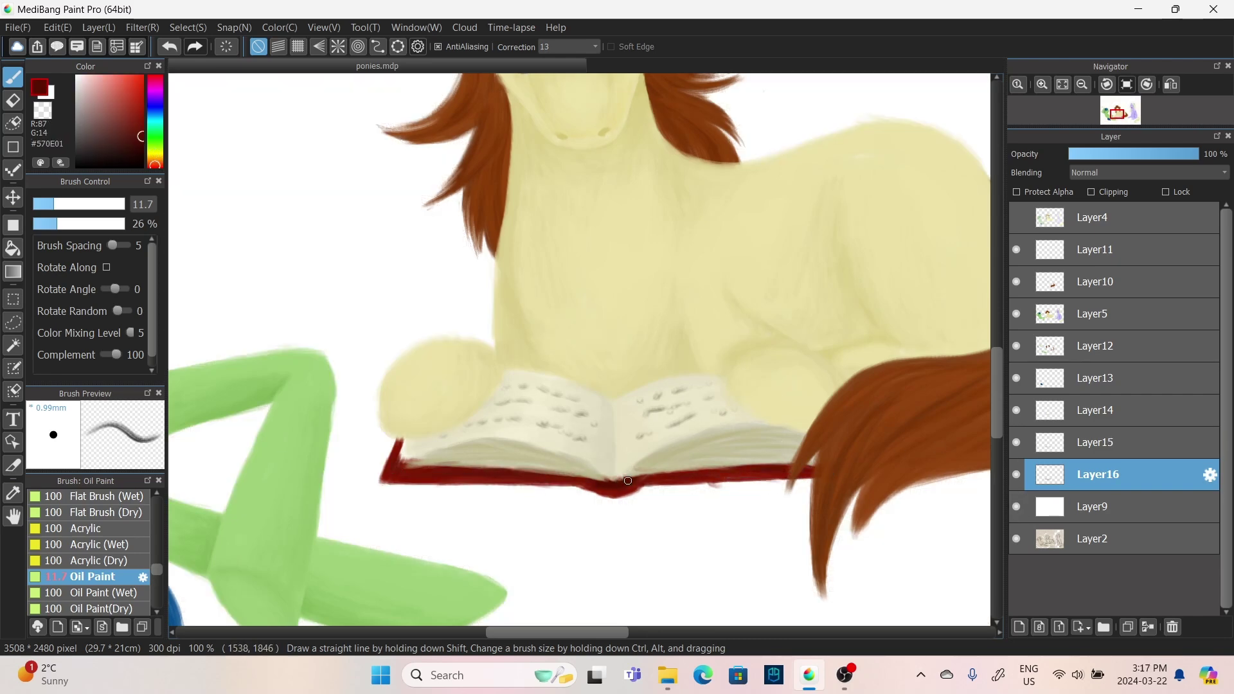
pyautogui.keyDown('ctrl'); pyautogui.keyDown('shift'); pyautogui.click(465, 509); pyautogui.keyUp('shift'); pyautogui.keyUp('ctrl')
pyautogui.hotkey('ctrl', '0')
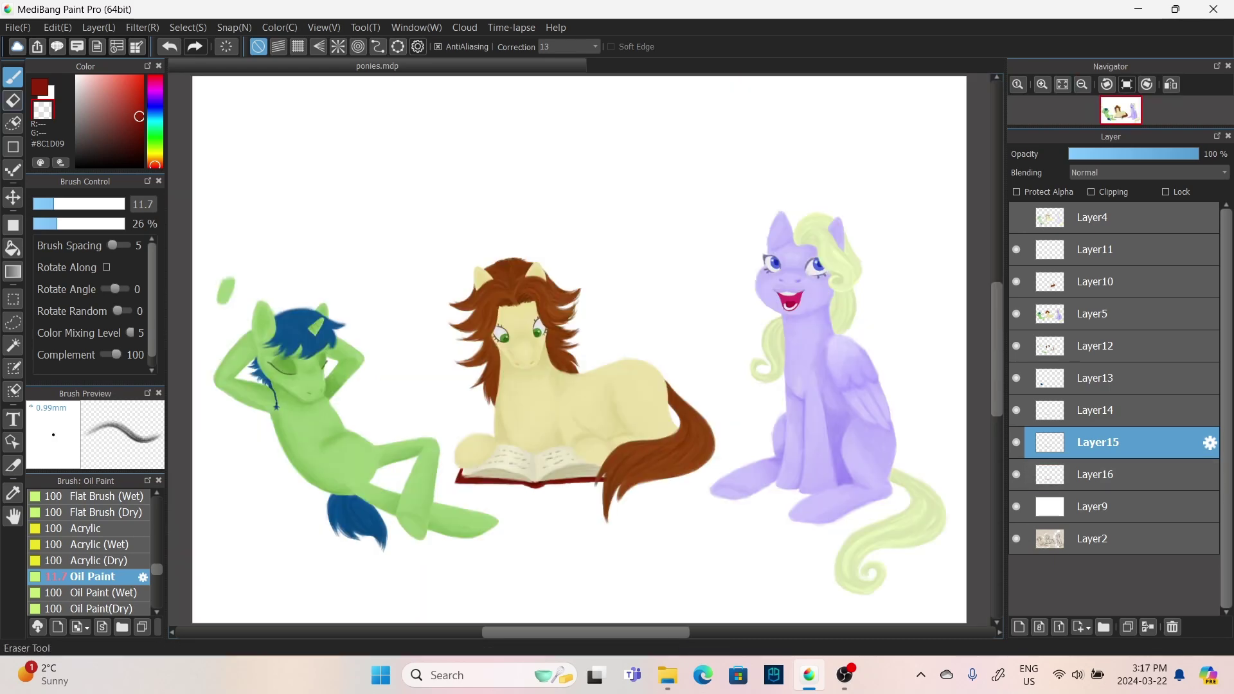
# - Erase the stray green patch above the unicorn and merge Layer5 and Layers 10 to 15 into Layer16
pyautogui.keyDown('ctrl'); pyautogui.keyDown('shift'); pyautogui.click(221, 314); pyautogui.keyUp('shift'); pyautogui.keyUp('ctrl')
pyautogui.press('e')
pyautogui.hotkey('ctrl', 'e')
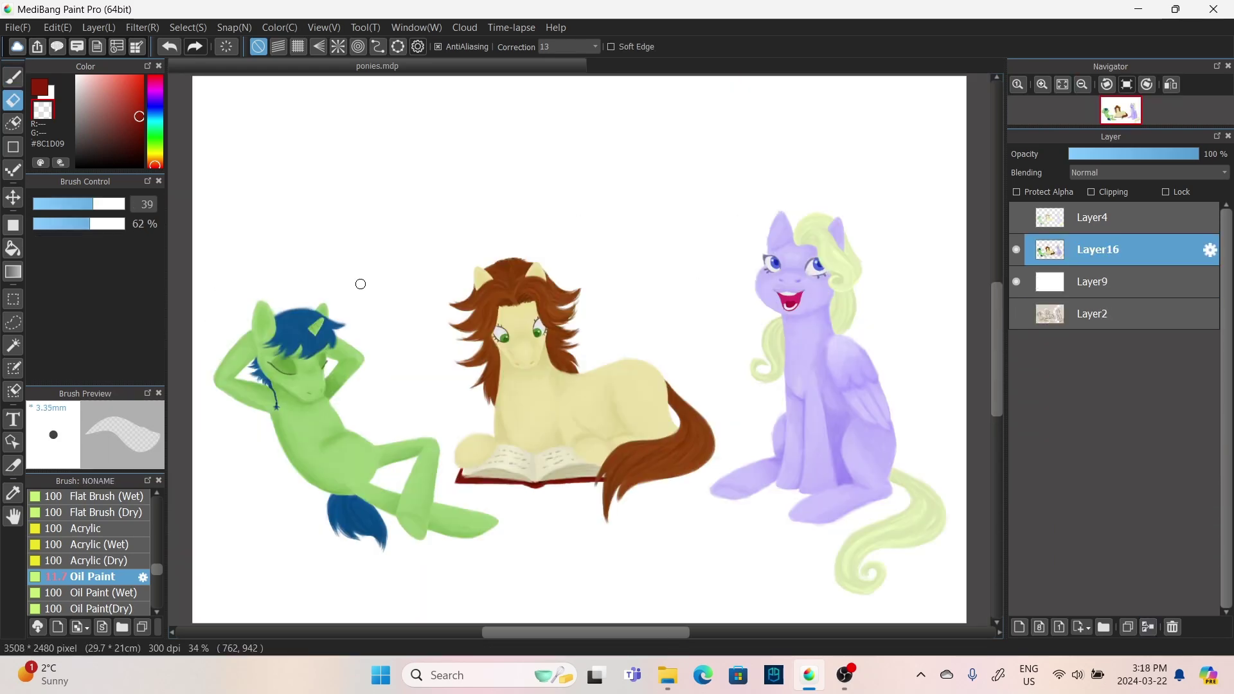
# - Lasso the pale yellow pony with its book and move it slightly right and up
pyautogui.press('m')
pyautogui.moveTo(534, 228); pyautogui.dragTo(530, 233)
pyautogui.hotkey('ctrl', 't')
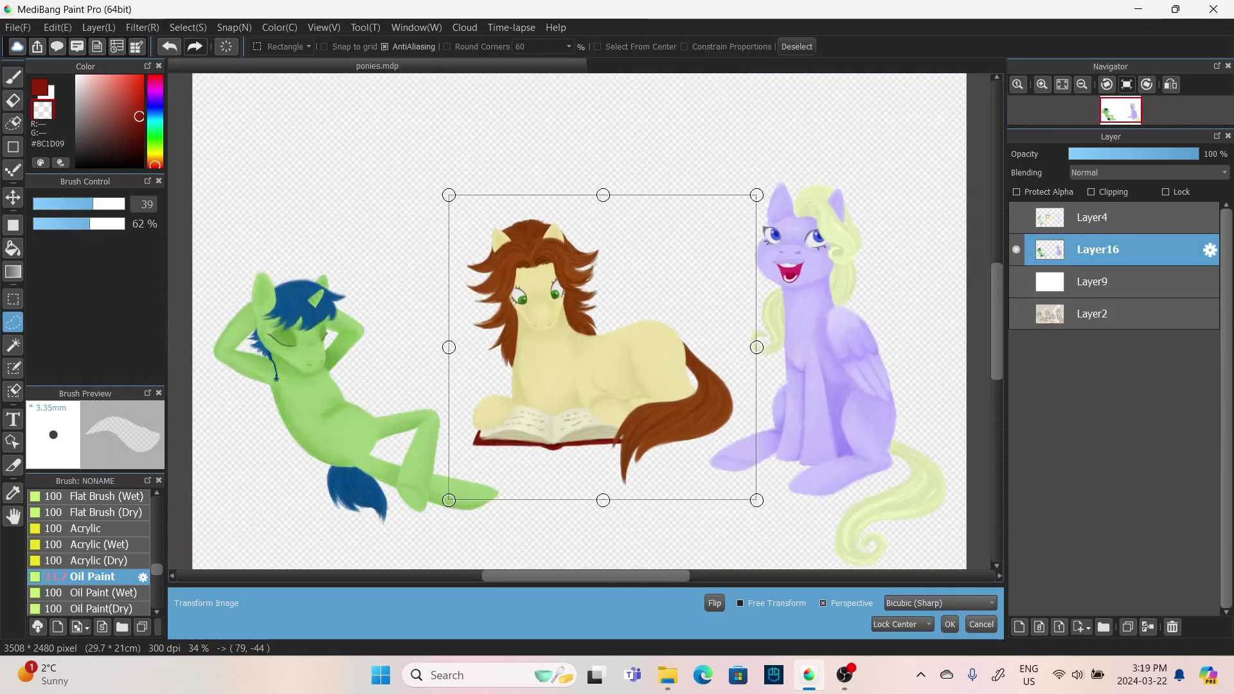
pyautogui.moveTo(578, 353); pyautogui.dragTo(623, 341)
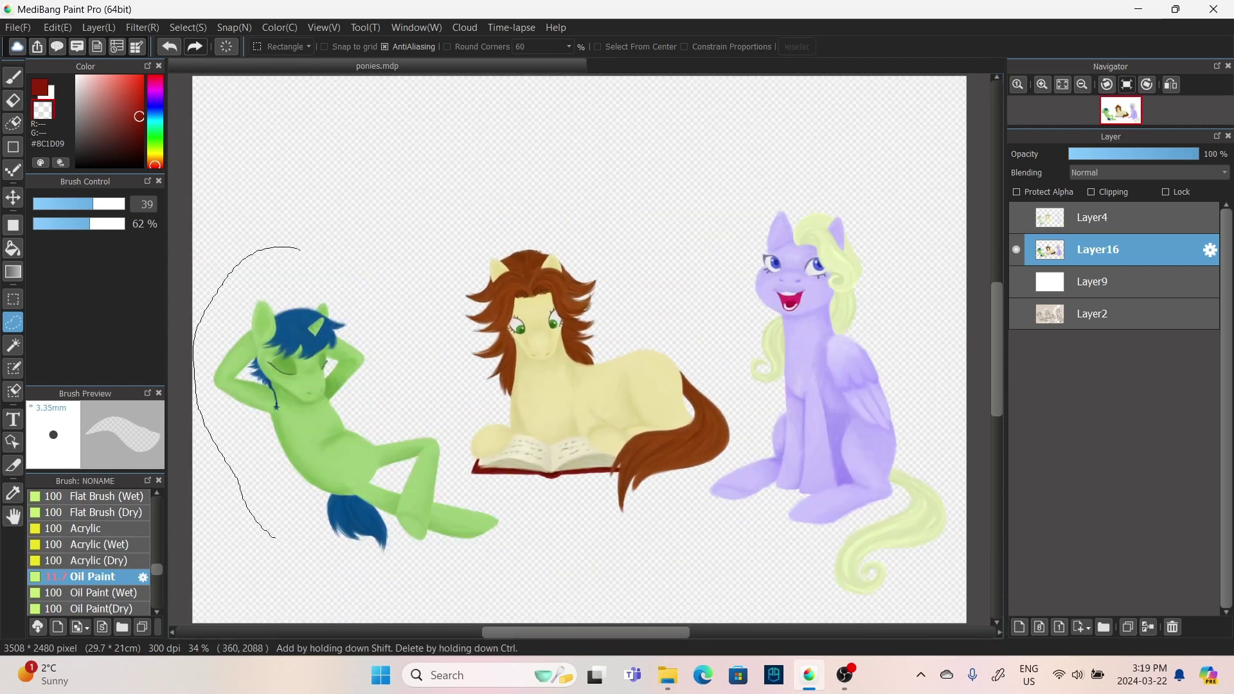
# - Enlarge the lassoed green unicorn and shift it down and right, and add Layer17 beneath Layer16
pyautogui.hotkey('ctrl', 't')
pyautogui.moveTo(495, 283); pyautogui.dragTo(512, 322)
pyautogui.press('Return')
pyautogui.hotkey('ctrl', 'd')
pyautogui.hotkey('ctrl', 'shift', 'n')
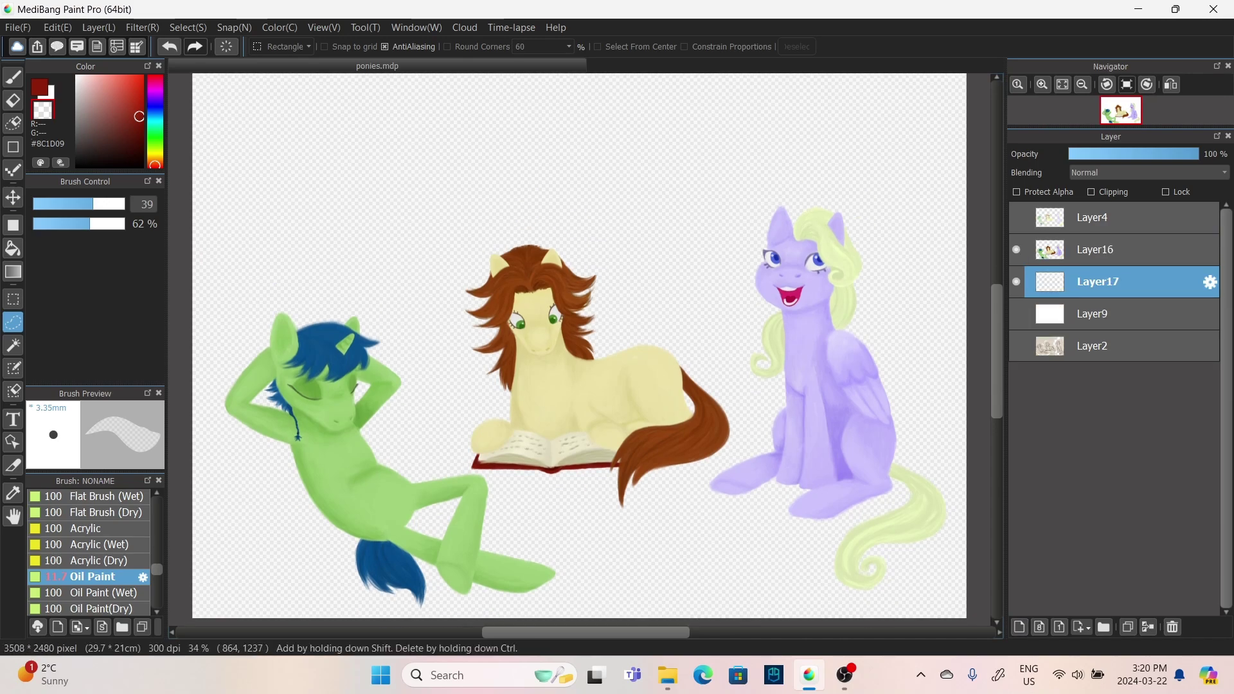
# - Clear the old sketch from Layer4 and paint a small sun on the purple pony's flank in #EEEB69
pyautogui.click(1093, 217)
pyautogui.press('e')
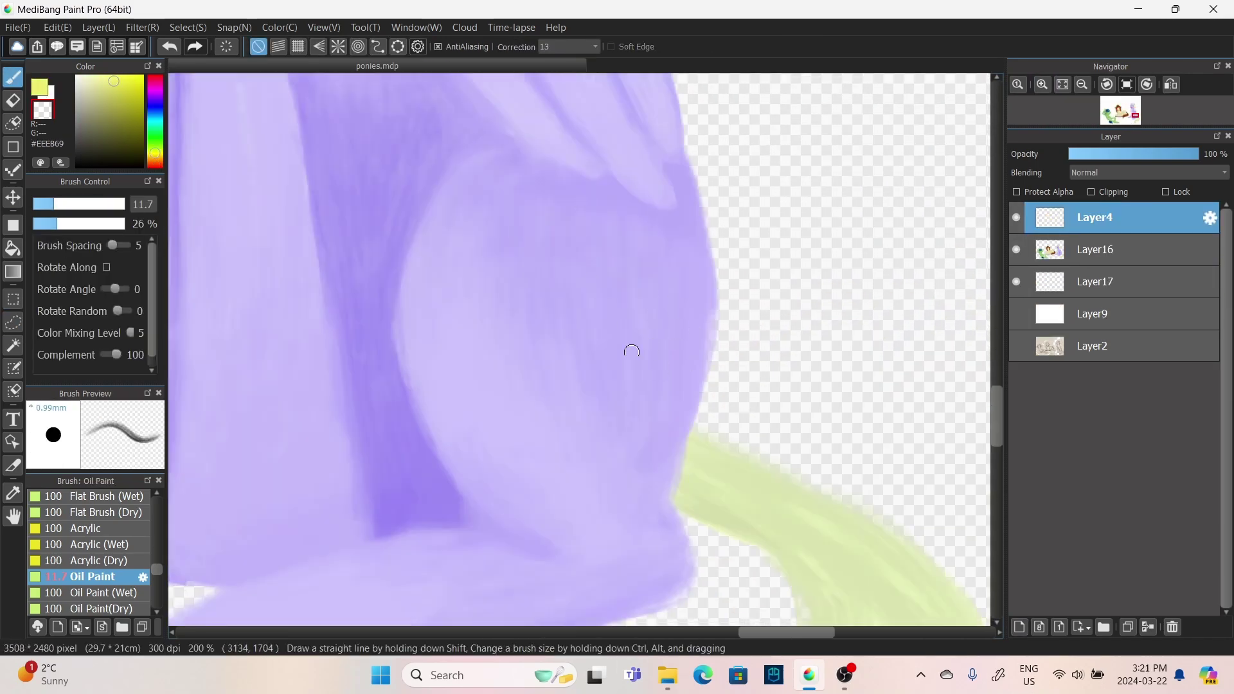
pyautogui.moveTo(646, 377); pyautogui.dragTo(649, 341)
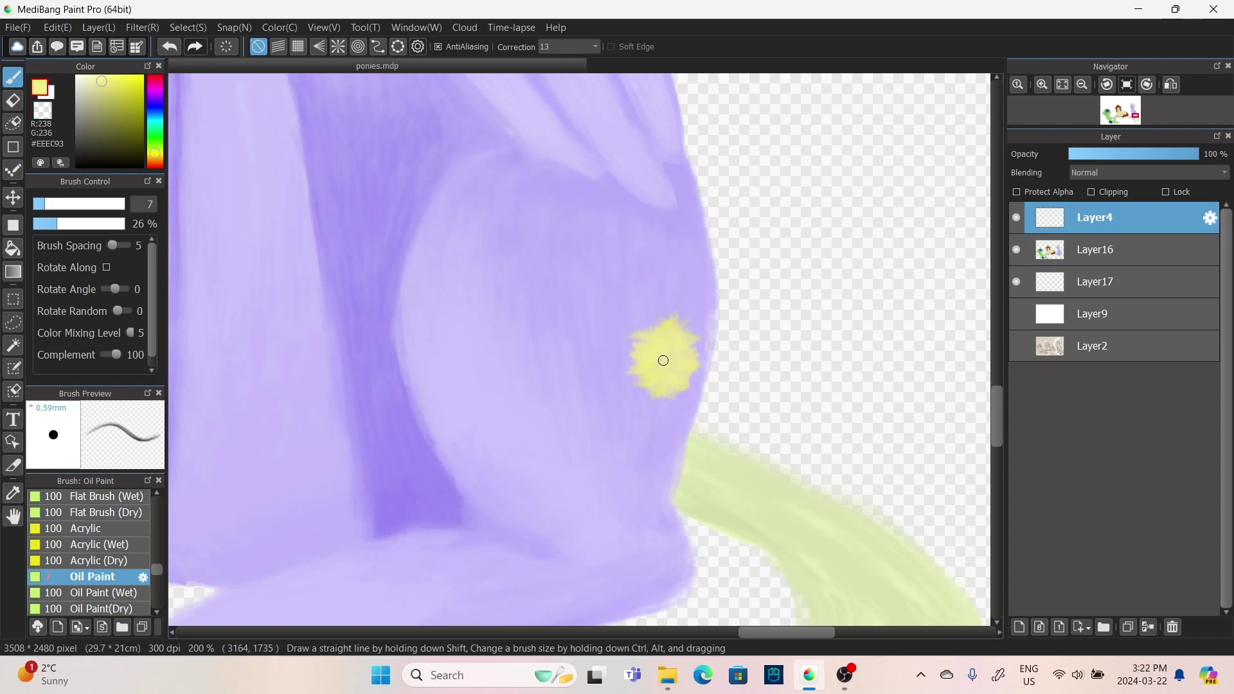
# - Deepen the sun mark with #E9DC00 at size 7 and scatter small yellow dots beside it
pyautogui.keyDown('alt'); pyautogui.click(663, 361); pyautogui.keyUp('alt')
pyautogui.keyDown('alt'); pyautogui.click(663, 360); pyautogui.keyUp('alt')
pyautogui.moveTo(655, 370); pyautogui.dragTo(669, 360)
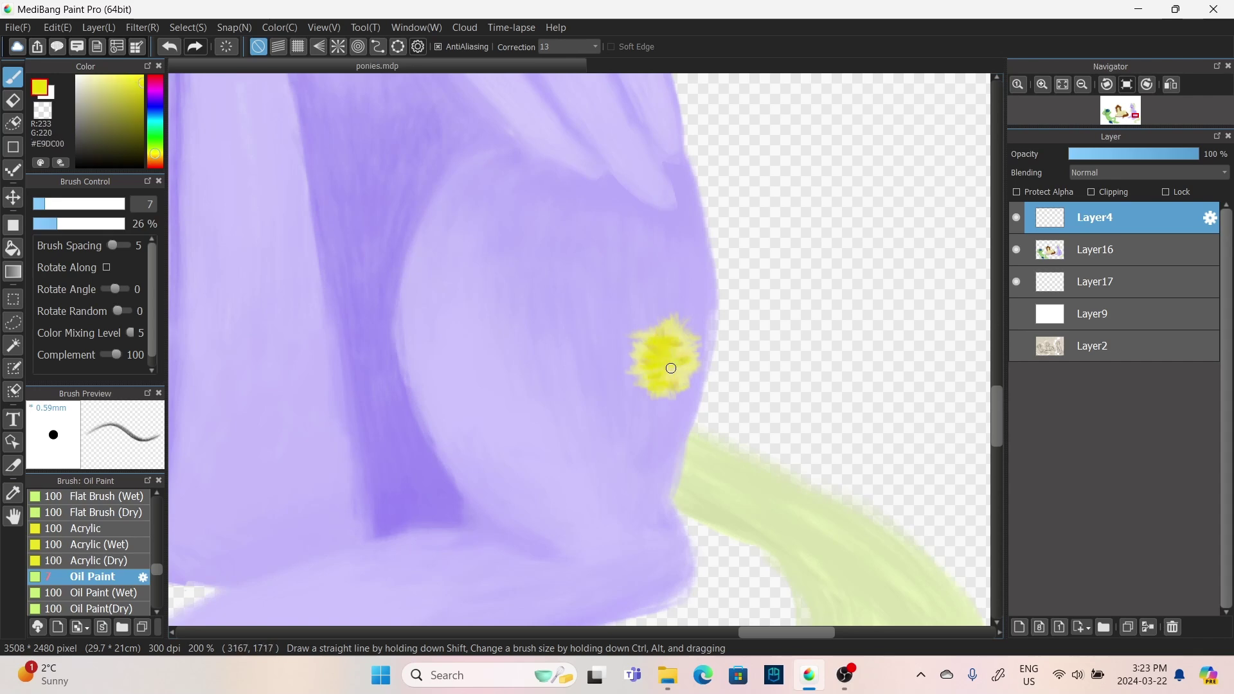
pyautogui.keyDown('alt'); pyautogui.click(669, 360); pyautogui.keyUp('alt')
pyautogui.keyDown('alt'); pyautogui.click(700, 361); pyautogui.keyUp('alt')
pyautogui.keyDown('alt'); pyautogui.click(683, 368); pyautogui.keyUp('alt')
pyautogui.keyDown('alt'); pyautogui.click(694, 361); pyautogui.keyUp('alt')
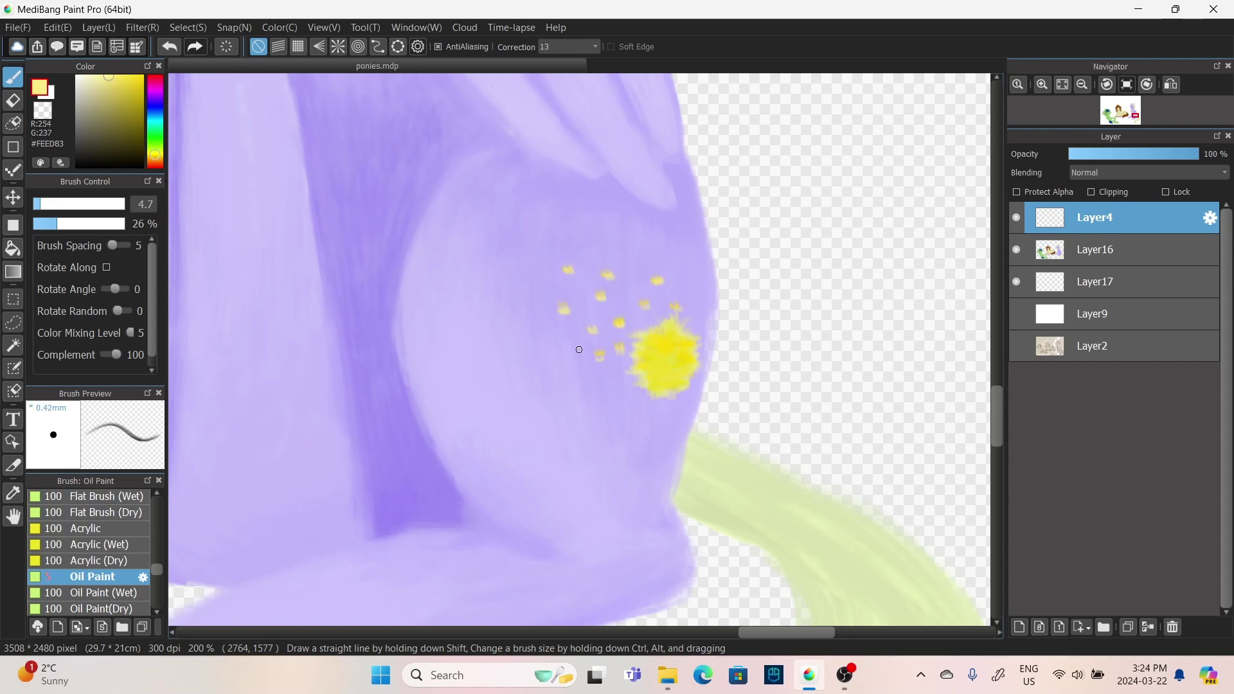
# - Paint a white feather and a round magnifying lens on the yellow pony's flank in #ABABAB, #A1B0B7 and #DAE6EC at size 3.7
pyautogui.scroll(-5, 579, 349)
pyautogui.scroll(5, 664, 307)
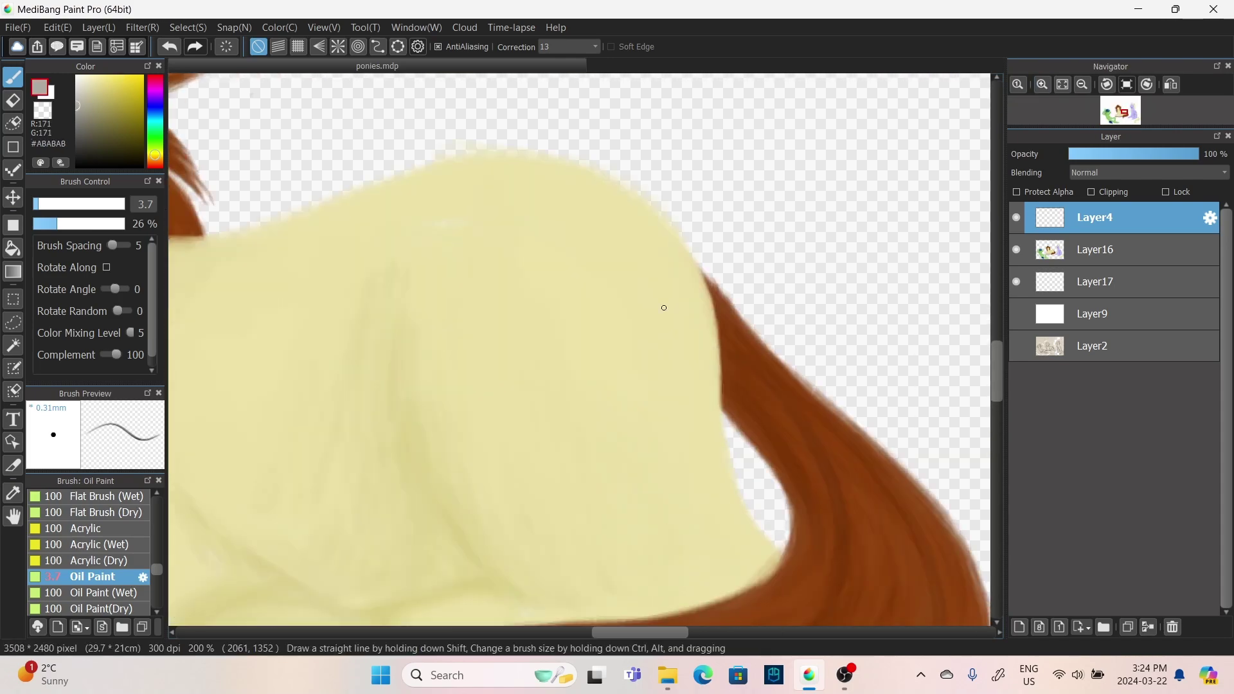
pyautogui.moveTo(592, 192); pyautogui.dragTo(589, 210)
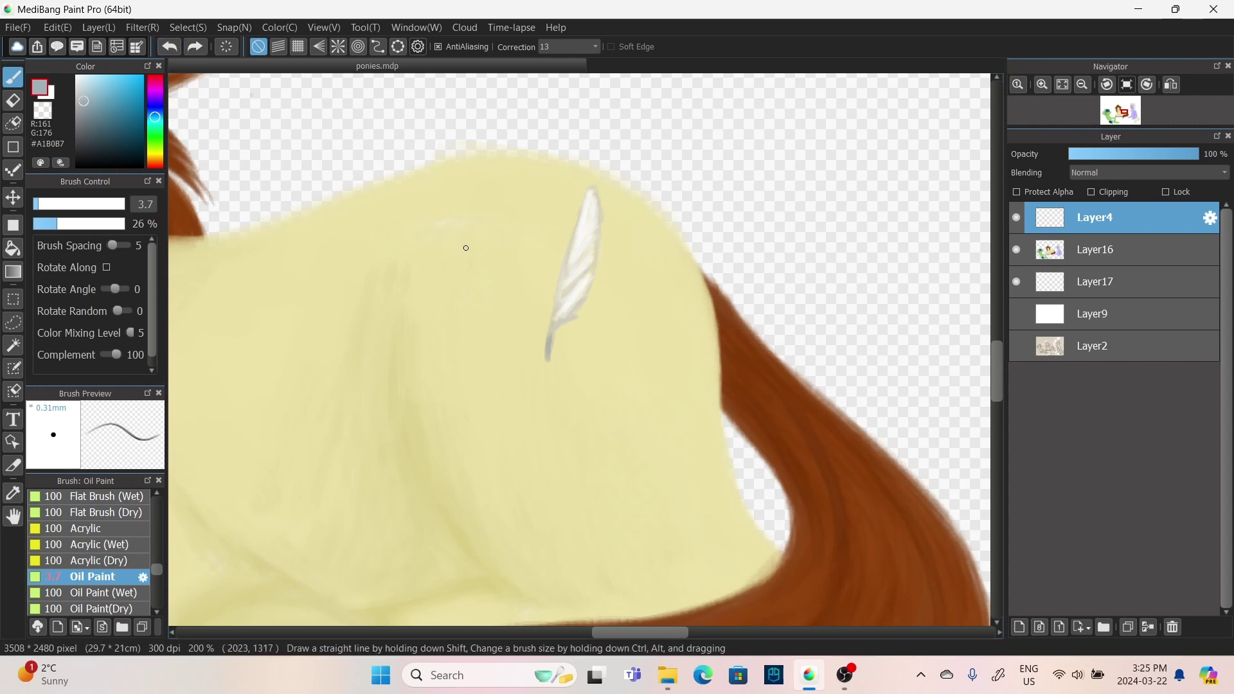
pyautogui.moveTo(463, 248); pyautogui.dragTo(518, 291)
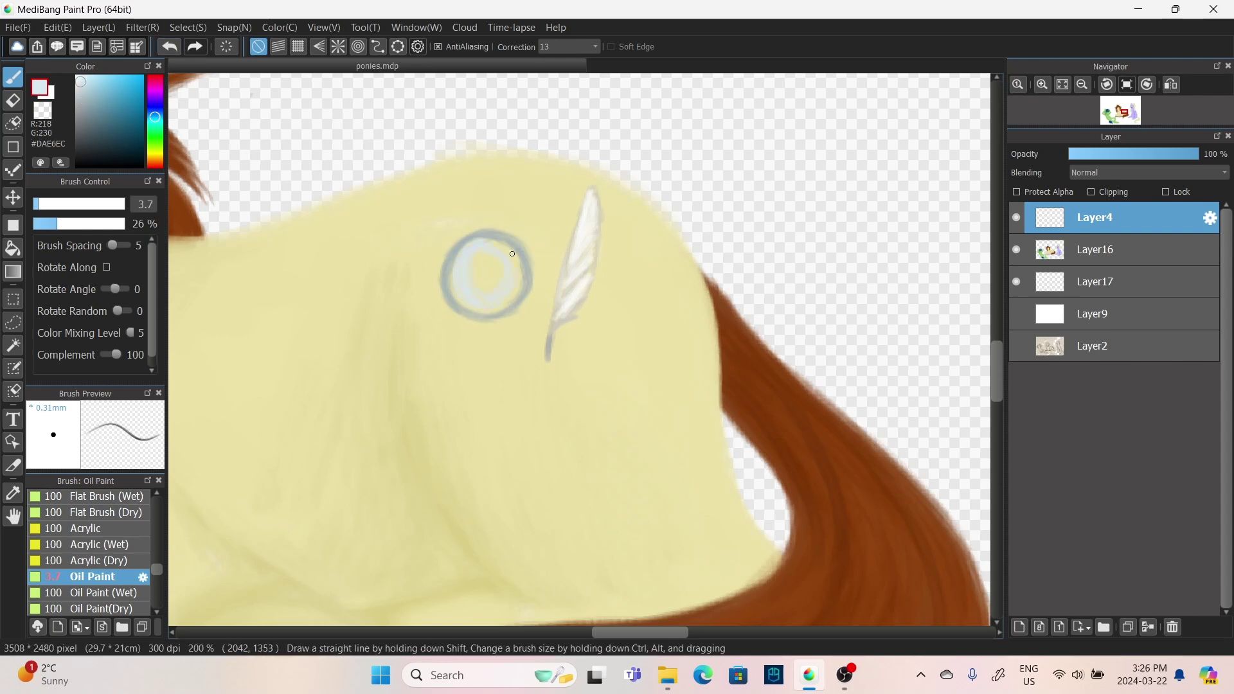
# - Add the magnifying glass's brown handle on a new layer in #844B0B at size 3.7
pyautogui.keyDown('alt'); pyautogui.click(740, 334); pyautogui.keyUp('alt')
pyautogui.click(1020, 627)
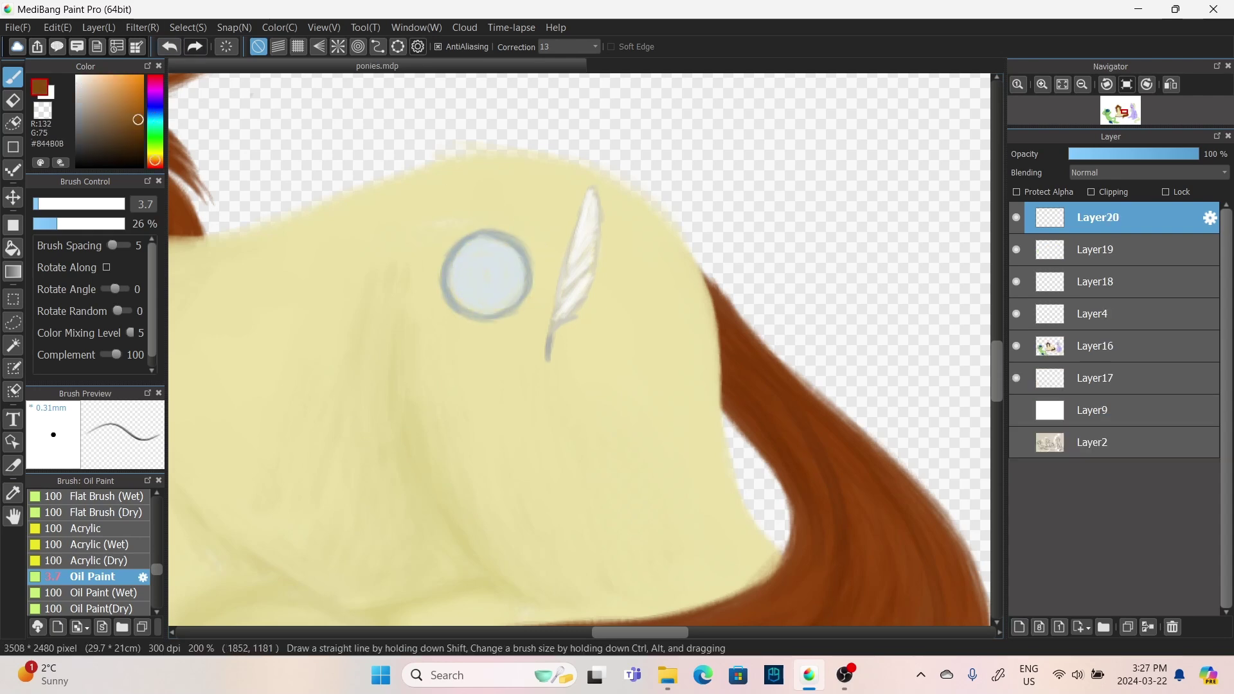
pyautogui.click(1062, 85)
pyautogui.scroll(8, 671, 350)
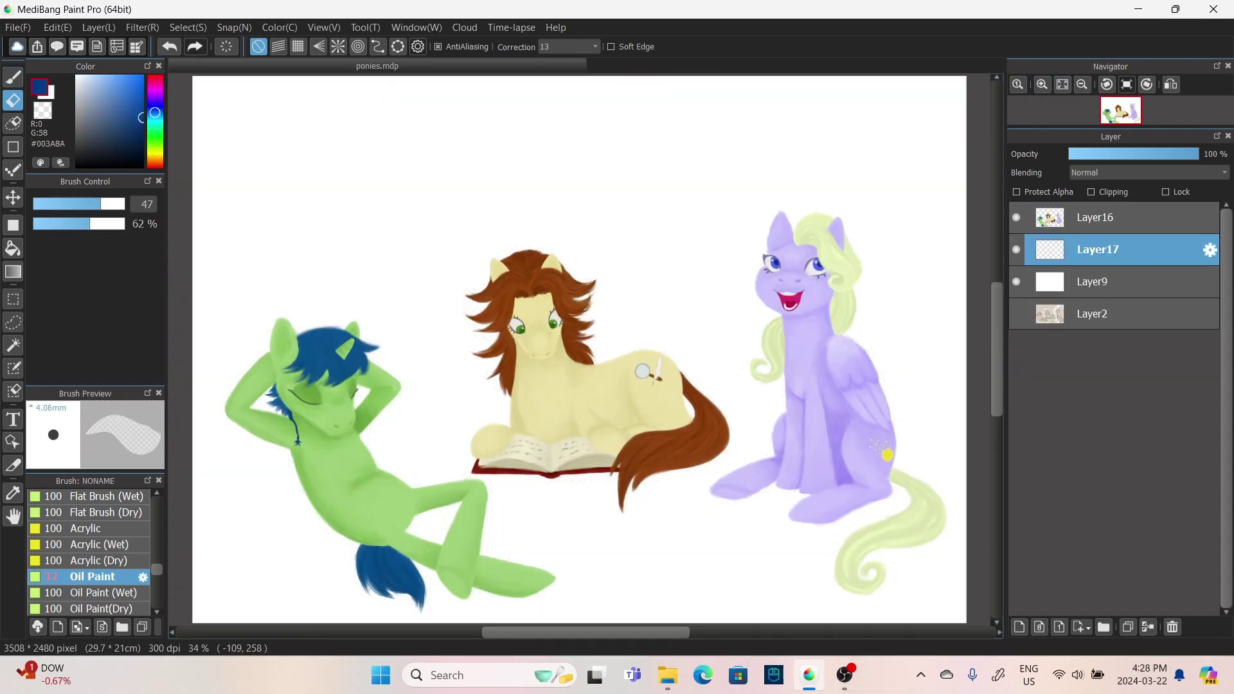
# - Paint a green grassy ground behind the ponies on Layer17 in #00A42A at brush size 295
pyautogui.click(155, 133)
pyautogui.click(142, 108)
pyautogui.moveTo(100, 204); pyautogui.dragTo(124, 204)
pyautogui.scroll(-2, 578, 347)
pyautogui.moveTo(951, 553)
pyautogui.mouseDown()
pyautogui.moveTo(804, 507)
pyautogui.moveTo(720, 394)
pyautogui.moveTo(257, 411)
pyautogui.moveTo(298, 413)
pyautogui.mouseUp()
pyautogui.press('Delete')
pyautogui.moveTo(964, 392)
pyautogui.mouseDown()
pyautogui.moveTo(508, 376)
pyautogui.moveTo(899, 515)
pyautogui.moveTo(225, 418)
pyautogui.moveTo(347, 396)
pyautogui.mouseUp()
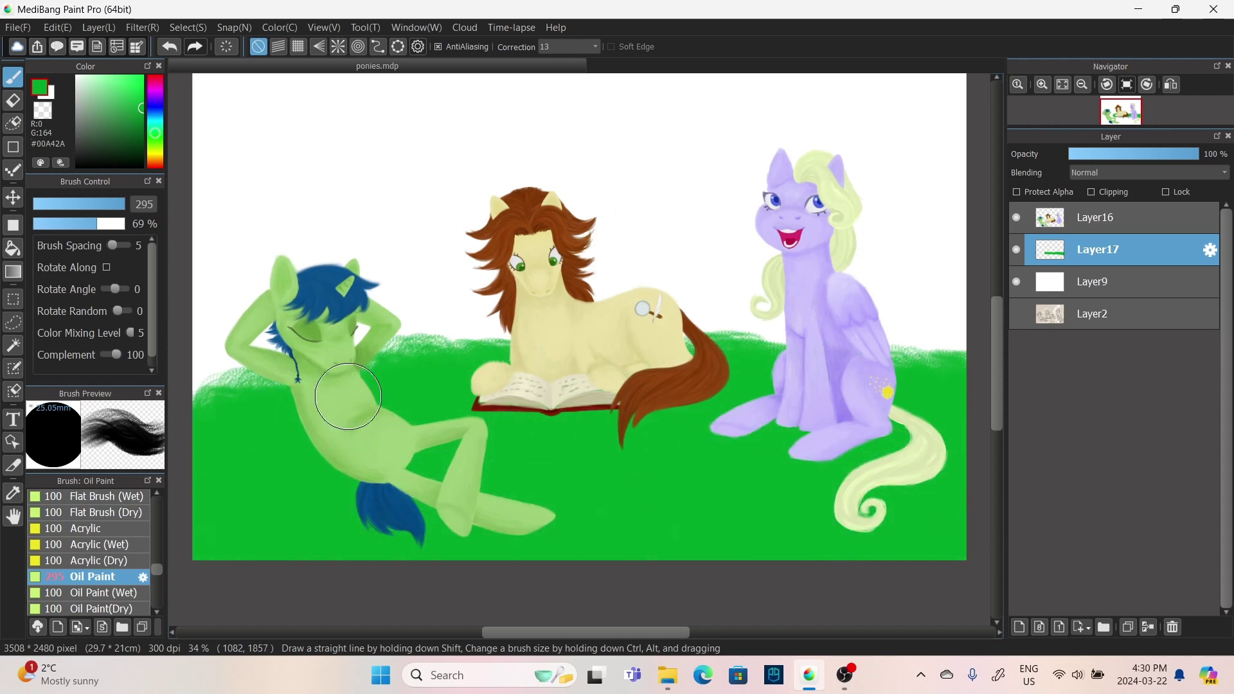
# - With Layer16 temporarily hidden, lower and soften the ground's horizon using transparent paint at 15% opacity
pyautogui.click(1016, 217)
pyautogui.moveTo(96, 224); pyautogui.dragTo(37, 224)
pyautogui.click(42, 111)
pyautogui.moveTo(206, 386)
pyautogui.mouseDown()
pyautogui.moveTo(314, 351)
pyautogui.moveTo(229, 367)
pyautogui.moveTo(658, 330)
pyautogui.moveTo(976, 379)
pyautogui.moveTo(399, 358)
pyautogui.moveTo(242, 414)
pyautogui.moveTo(741, 418)
pyautogui.moveTo(958, 405)
pyautogui.mouseUp()
pyautogui.moveTo(479, 385)
pyautogui.mouseDown()
pyautogui.moveTo(943, 421)
pyautogui.moveTo(839, 404)
pyautogui.moveTo(836, 355)
pyautogui.mouseUp()
pyautogui.click(1017, 217)
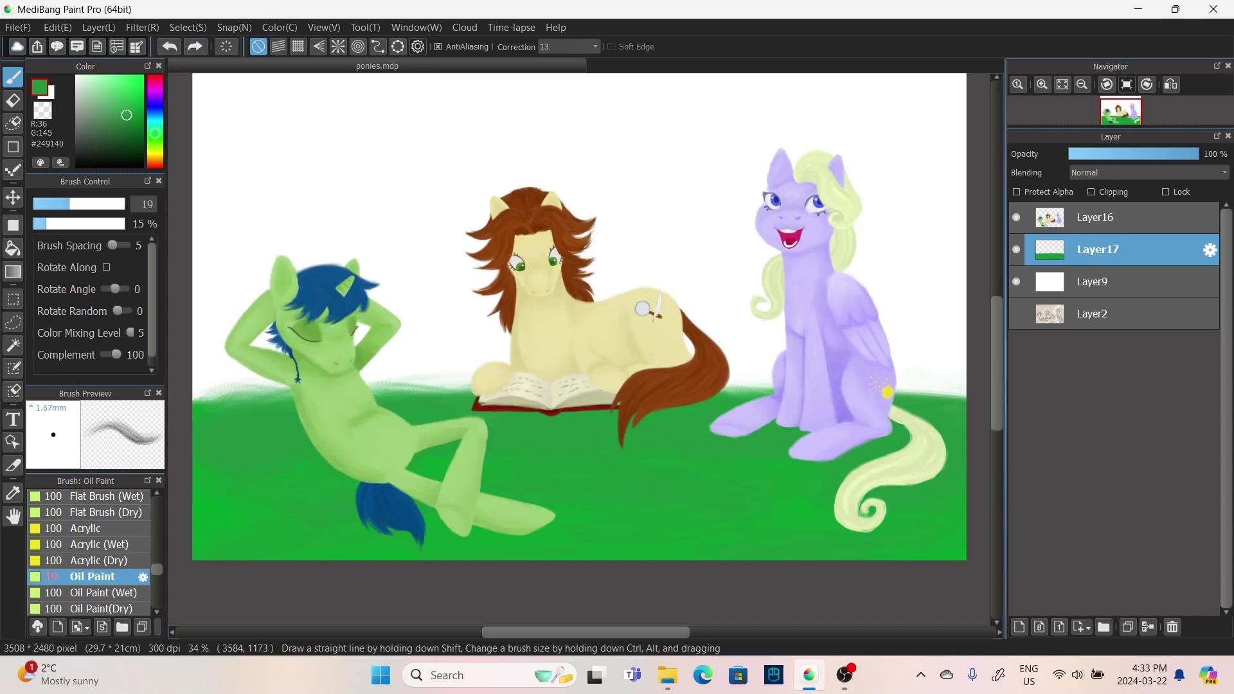
# - Blend darker green #0C8A2C across the grass and along the horizon at size 138 and 15% opacity
pyautogui.keyDown('alt'); pyautogui.click(244, 411); pyautogui.keyUp('alt')
pyautogui.moveTo(244, 399)
pyautogui.mouseDown()
pyautogui.moveTo(288, 401)
pyautogui.moveTo(310, 550)
pyautogui.moveTo(601, 537)
pyautogui.moveTo(919, 401)
pyautogui.mouseUp()
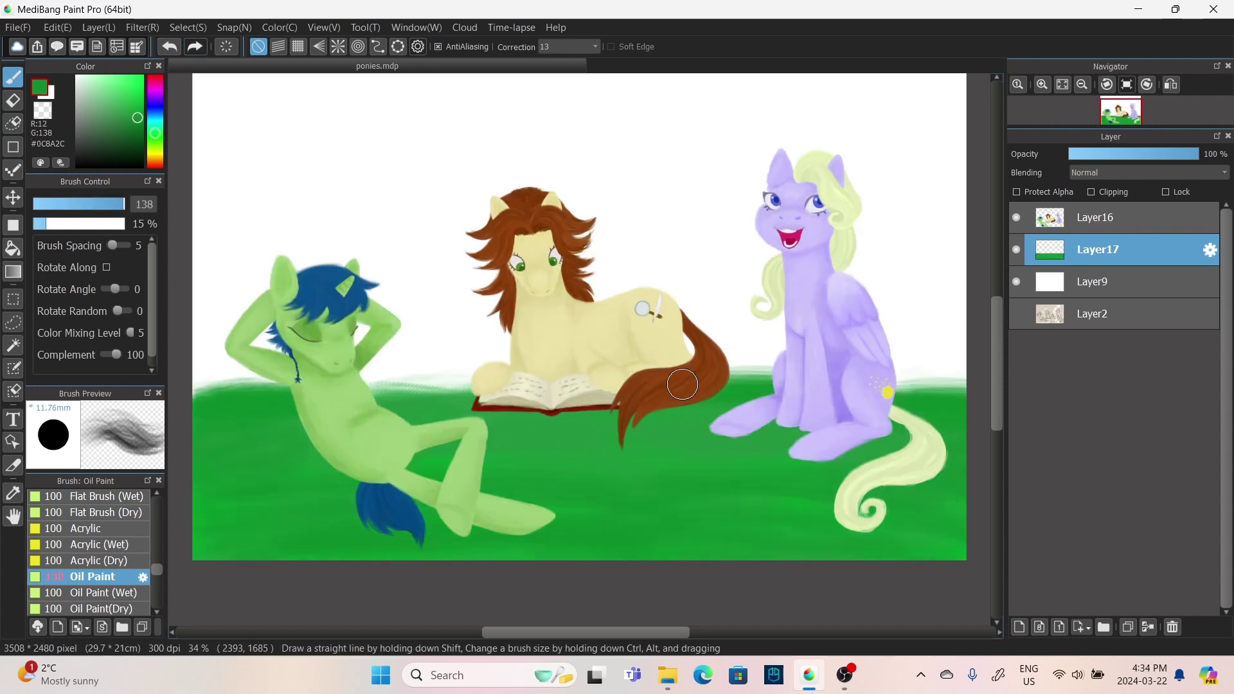
pyautogui.moveTo(682, 385)
pyautogui.mouseDown()
pyautogui.moveTo(360, 379)
pyautogui.moveTo(964, 373)
pyautogui.mouseUp()
# - Try grass strokes on the ground in #09982E at sizes 14.7 and 22
pyautogui.keyDown('alt'); pyautogui.click(730, 515); pyautogui.keyUp('alt')
pyautogui.scroll(3, 808, 461)
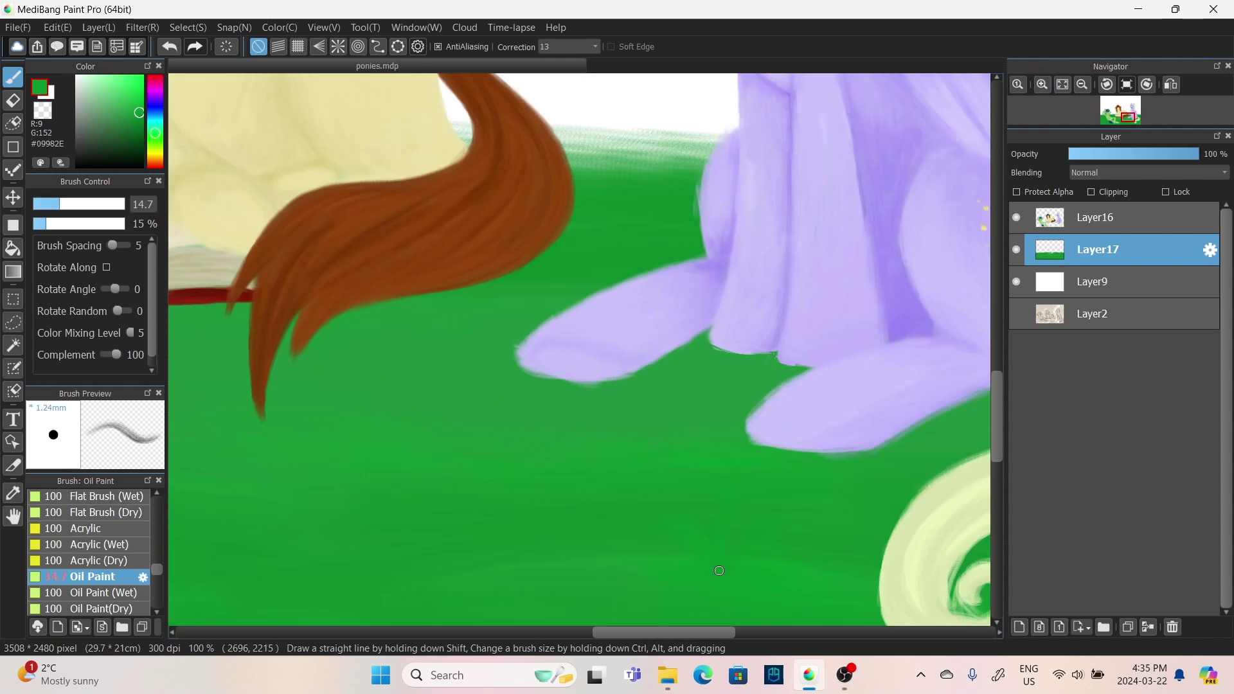
pyautogui.scroll(-3, 686, 558)
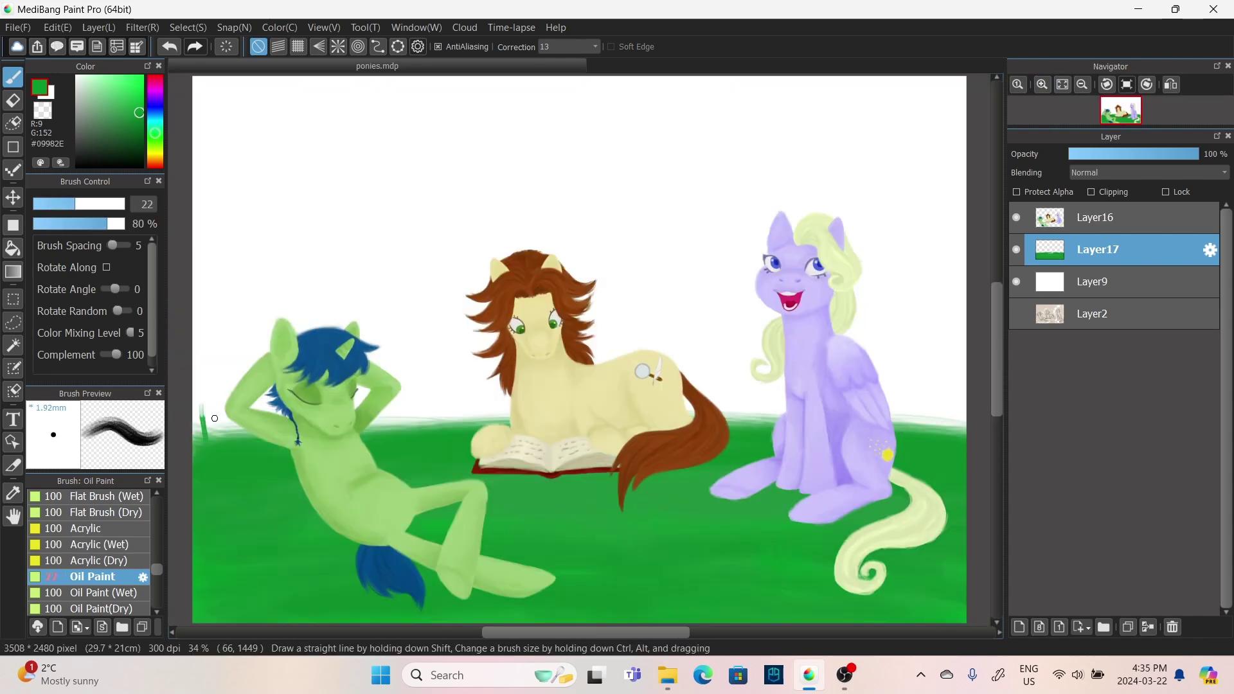
# - Brush bright green #28CC15 streaks across the grass on Layer17 with Oil Paint at 80% opacity
pyautogui.scroll(-1, 579, 347)
pyautogui.click(137, 93)
pyautogui.click(85, 528)
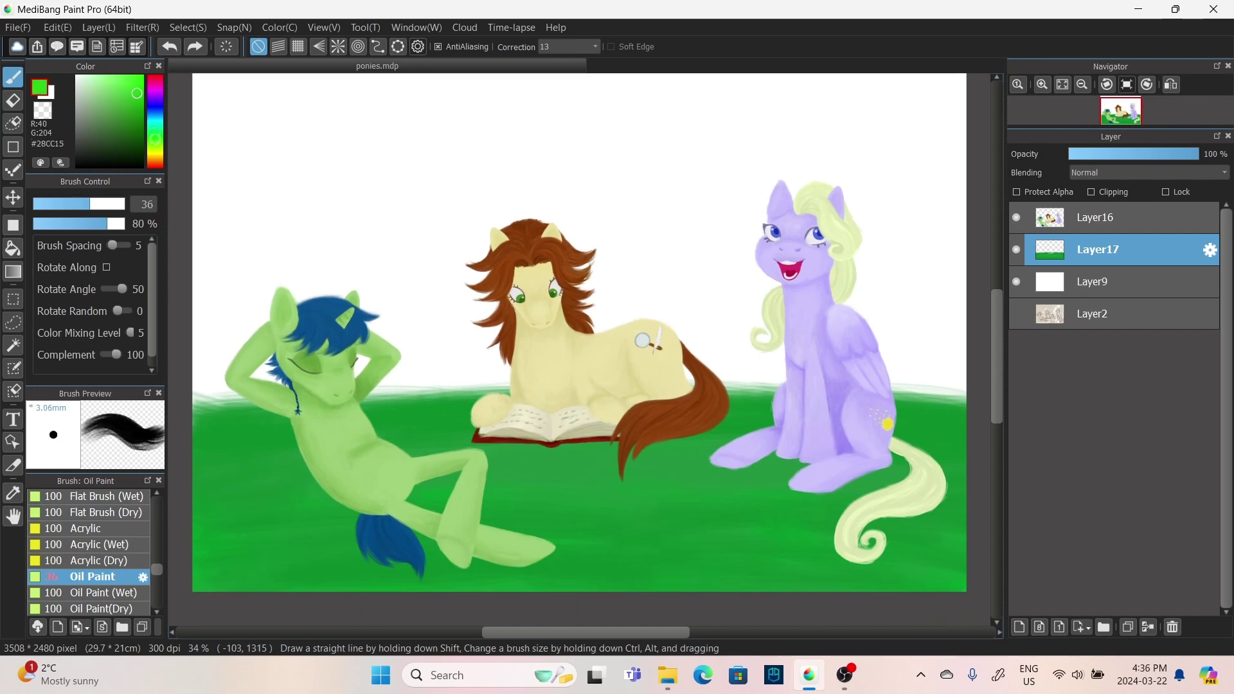
pyautogui.moveTo(192, 437); pyautogui.dragTo(488, 424)
pyautogui.moveTo(398, 463); pyautogui.dragTo(803, 431)
pyautogui.moveTo(560, 488); pyautogui.dragTo(964, 514)
# - Blend deeper green #20A411 over the whole grassy ground at brush size 116 and 80% opacity
pyautogui.doubleClick(86, 528)
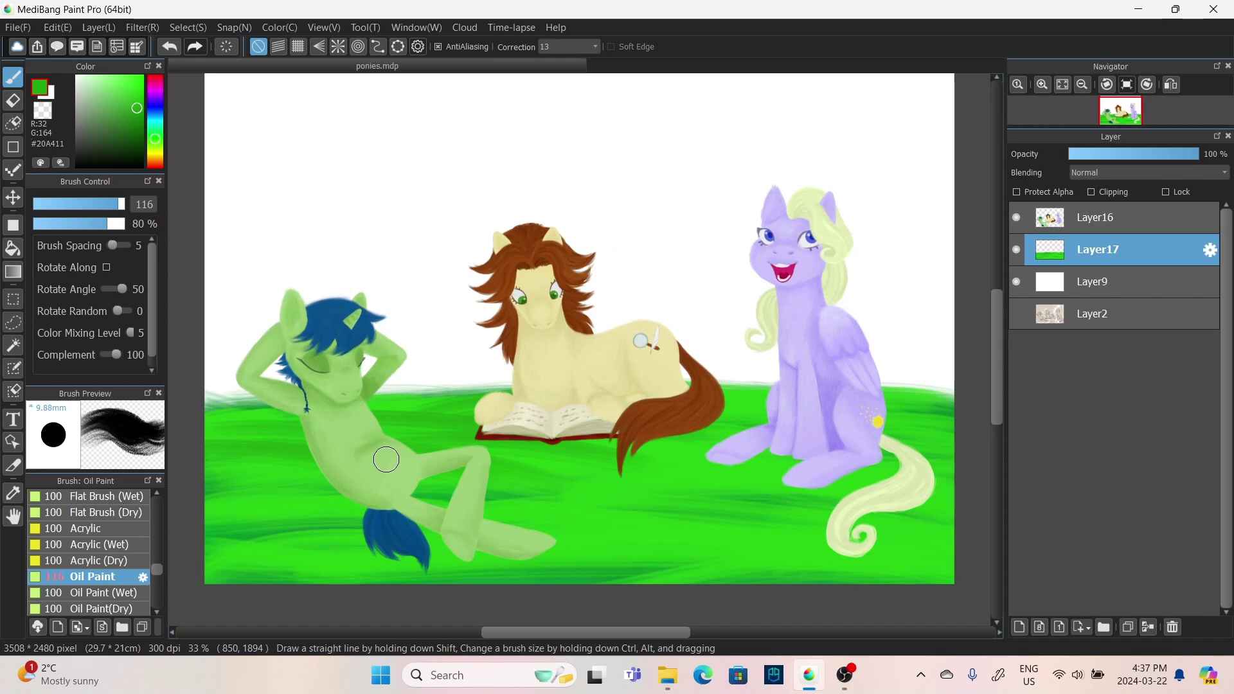
pyautogui.scroll(-1, 643, 450)
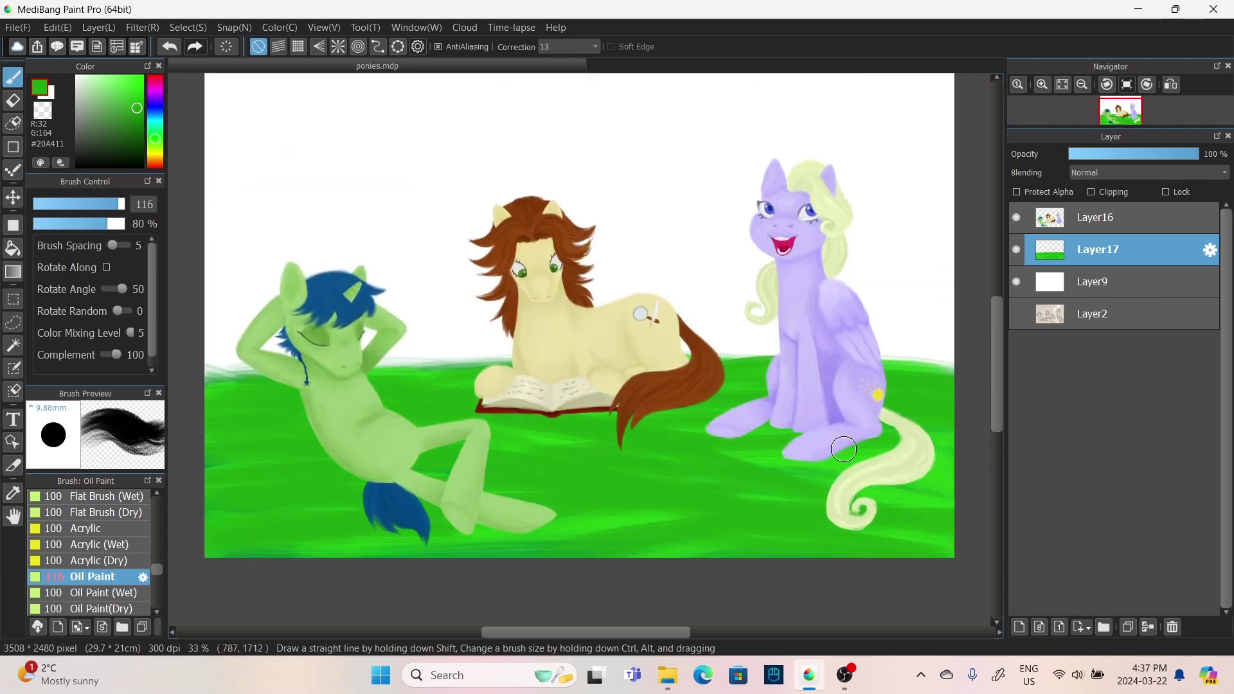
pyautogui.moveTo(450, 418); pyautogui.dragTo(970, 424)
pyautogui.moveTo(218, 514)
pyautogui.mouseDown()
pyautogui.moveTo(817, 547)
pyautogui.moveTo(619, 490)
pyautogui.moveTo(675, 424)
pyautogui.moveTo(499, 385)
pyautogui.moveTo(386, 488)
pyautogui.moveTo(829, 450)
pyautogui.moveTo(900, 475)
pyautogui.moveTo(913, 450)
pyautogui.mouseUp()
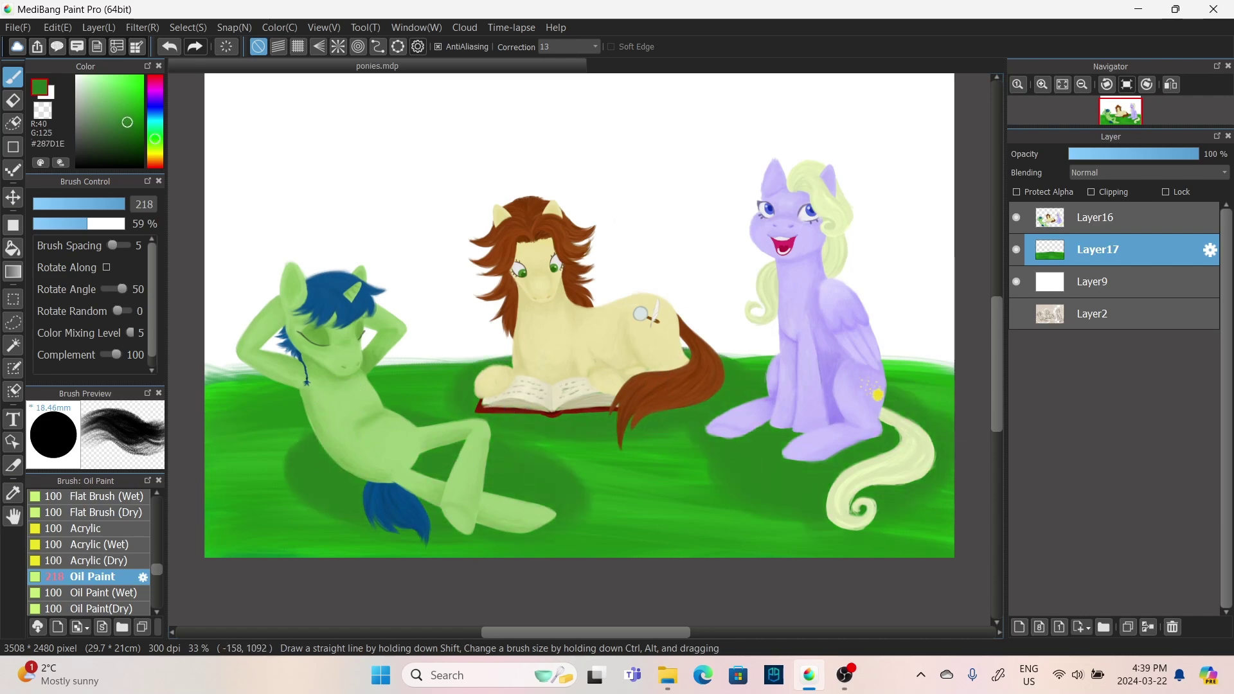
# - Draw curved grass blades over the dark patches beneath the three ponies in #3D9F33 at size 18 and 59% opacity
pyautogui.keyDown('alt'); pyautogui.click(332, 448); pyautogui.keyUp('alt')
pyautogui.moveTo(291, 495)
pyautogui.mouseDown()
pyautogui.moveTo(372, 482)
pyautogui.moveTo(410, 494)
pyautogui.moveTo(452, 470)
pyautogui.moveTo(411, 408)
pyautogui.moveTo(397, 431)
pyautogui.moveTo(431, 421)
pyautogui.moveTo(560, 514)
pyautogui.mouseUp()
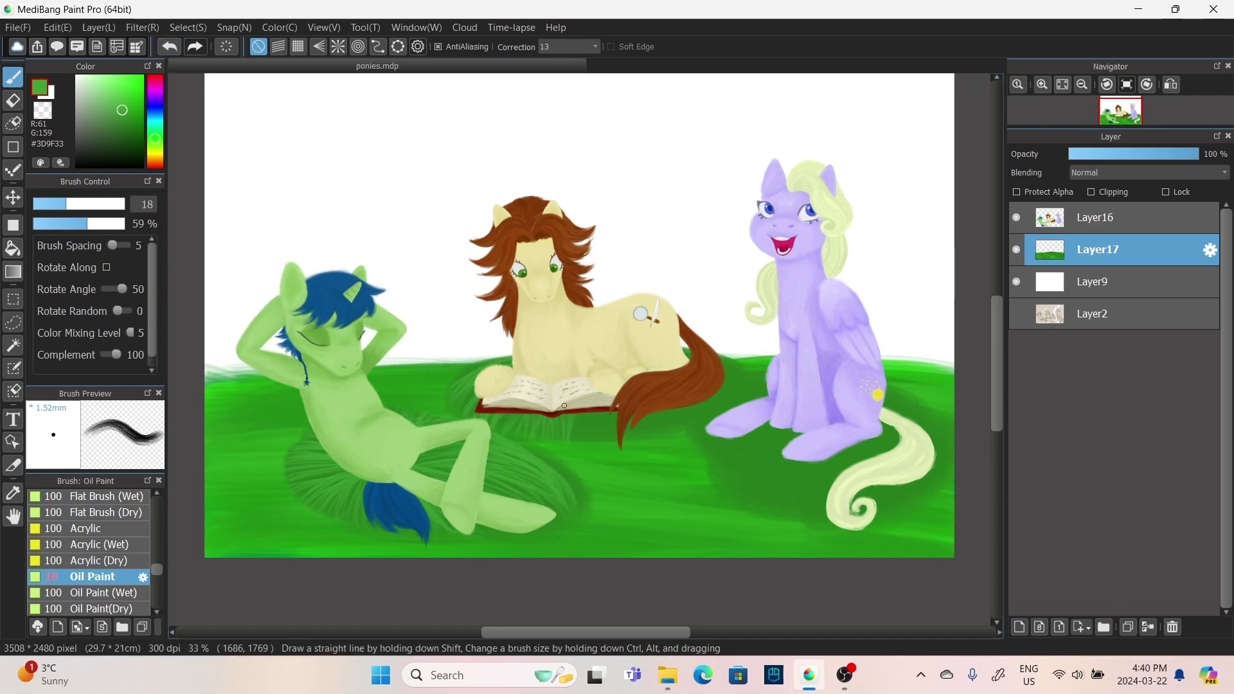
pyautogui.moveTo(743, 424); pyautogui.dragTo(754, 467)
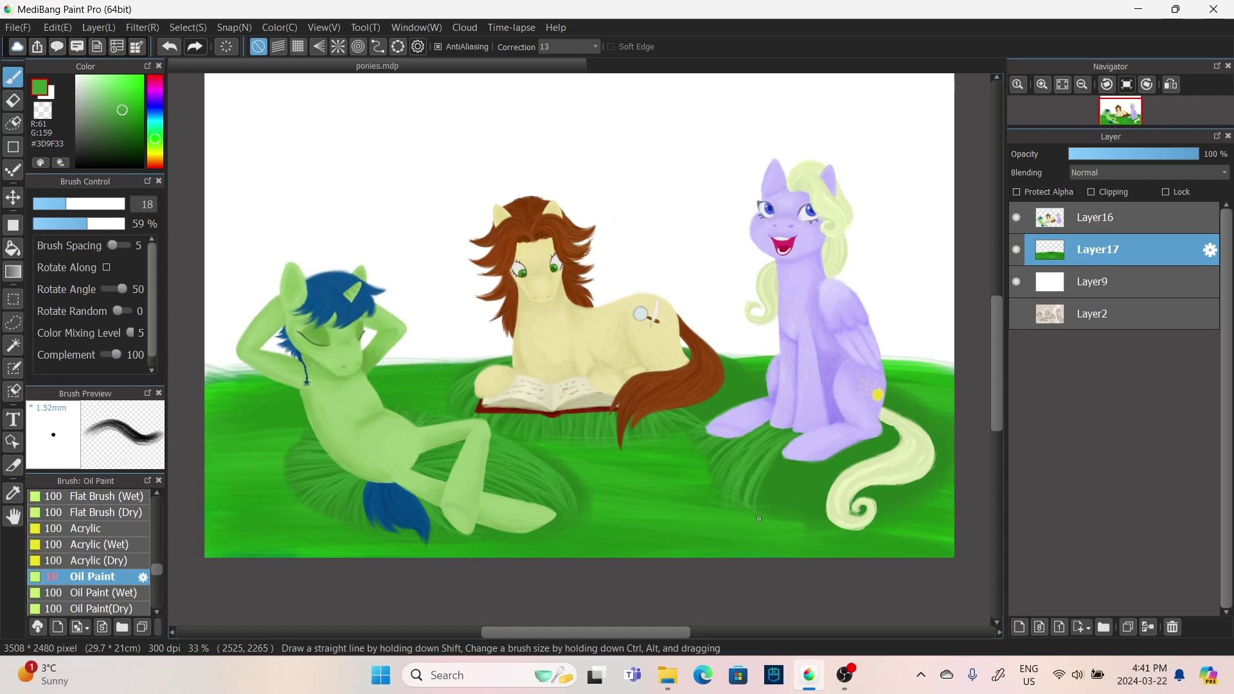
pyautogui.moveTo(759, 519)
pyautogui.mouseDown()
pyautogui.moveTo(725, 435)
pyautogui.moveTo(770, 512)
pyautogui.moveTo(840, 455)
pyautogui.mouseUp()
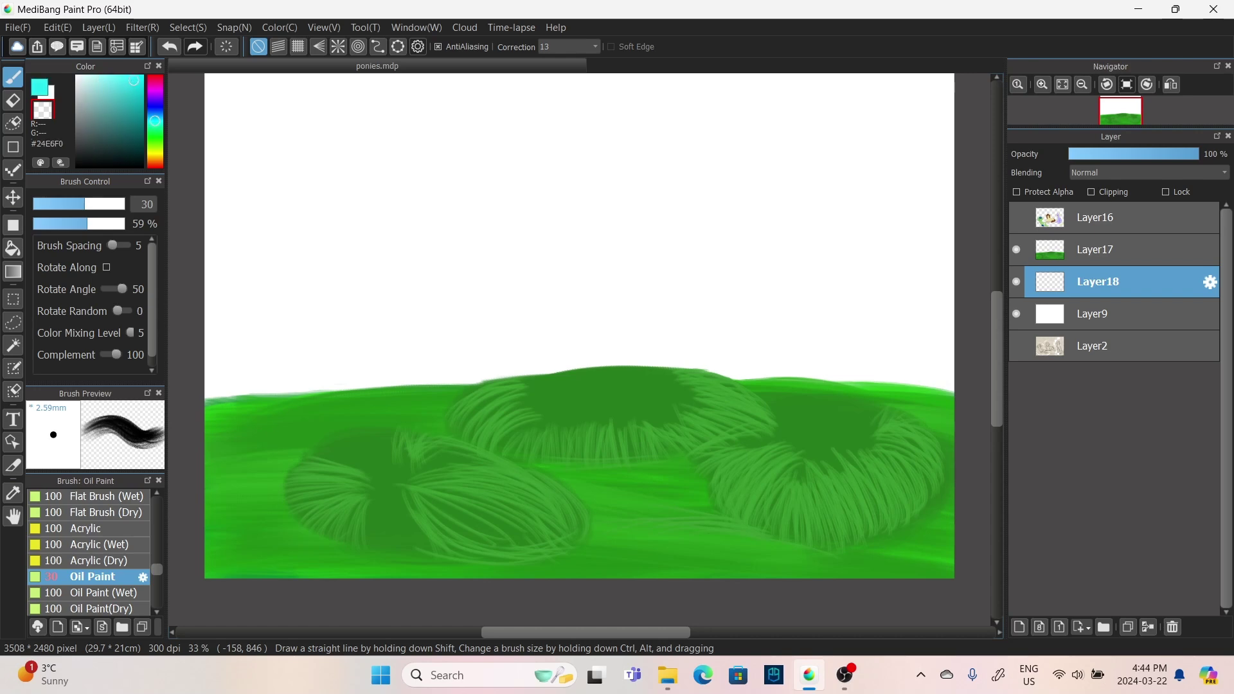
# - Paint a light turquoise sky on Layer18 behind the ground, smoothing it with #69E3EA at size 402 and 12% opacity
pyautogui.moveTo(199, 361)
pyautogui.mouseDown()
pyautogui.moveTo(216, 73)
pyautogui.moveTo(878, 353)
pyautogui.moveTo(909, 275)
pyautogui.moveTo(989, 384)
pyautogui.mouseUp()
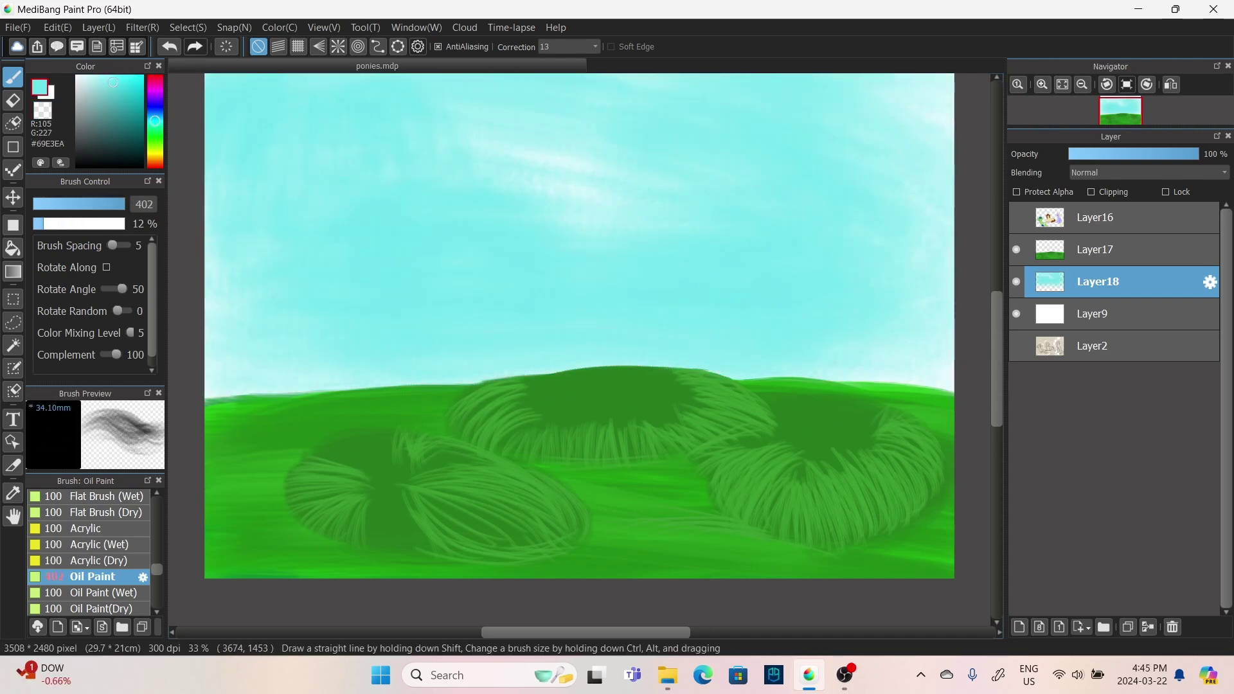
pyautogui.scroll(1, 578, 206)
pyautogui.moveTo(578, 205)
pyautogui.mouseDown()
pyautogui.moveTo(248, 267)
pyautogui.moveTo(410, 210)
pyautogui.mouseUp()
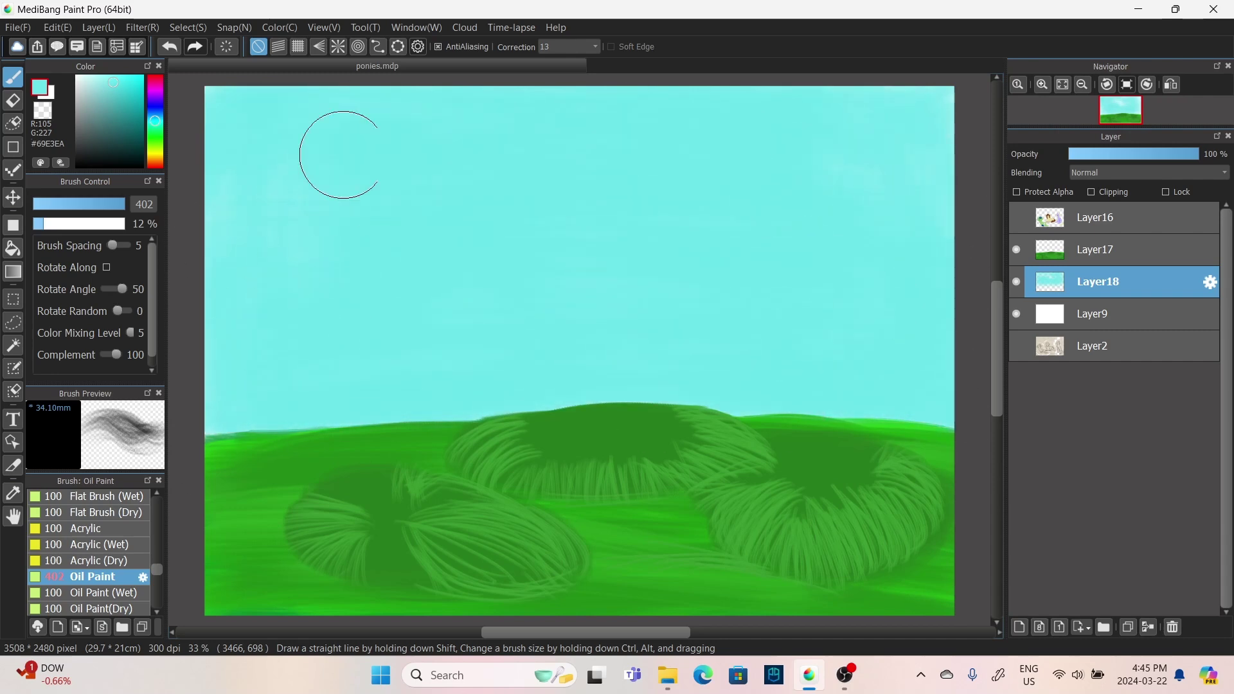
# - Add diagonal streaks of darker turquoise #39CAD2 across the sky at size 402 and 12% opacity
pyautogui.click(125, 91)
pyautogui.moveTo(218, 103)
pyautogui.mouseDown()
pyautogui.moveTo(366, 234)
pyautogui.moveTo(876, 413)
pyautogui.moveTo(896, 313)
pyautogui.mouseUp()
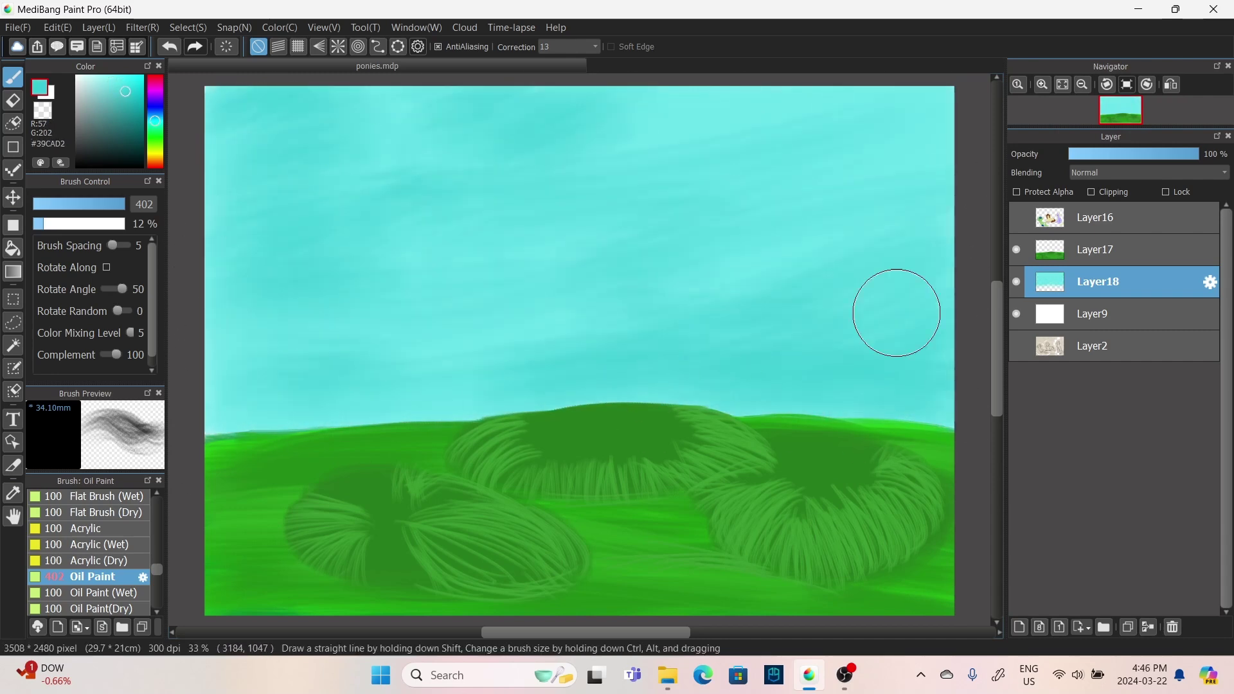
pyautogui.moveTo(218, 193); pyautogui.dragTo(463, 103)
# - Brush pale #64F7FE cloud streaks across the sky at size 136 and 47% opacity, and show Layer16 again
pyautogui.keyDown('alt'); pyautogui.click(371, 338); pyautogui.keyUp('alt')
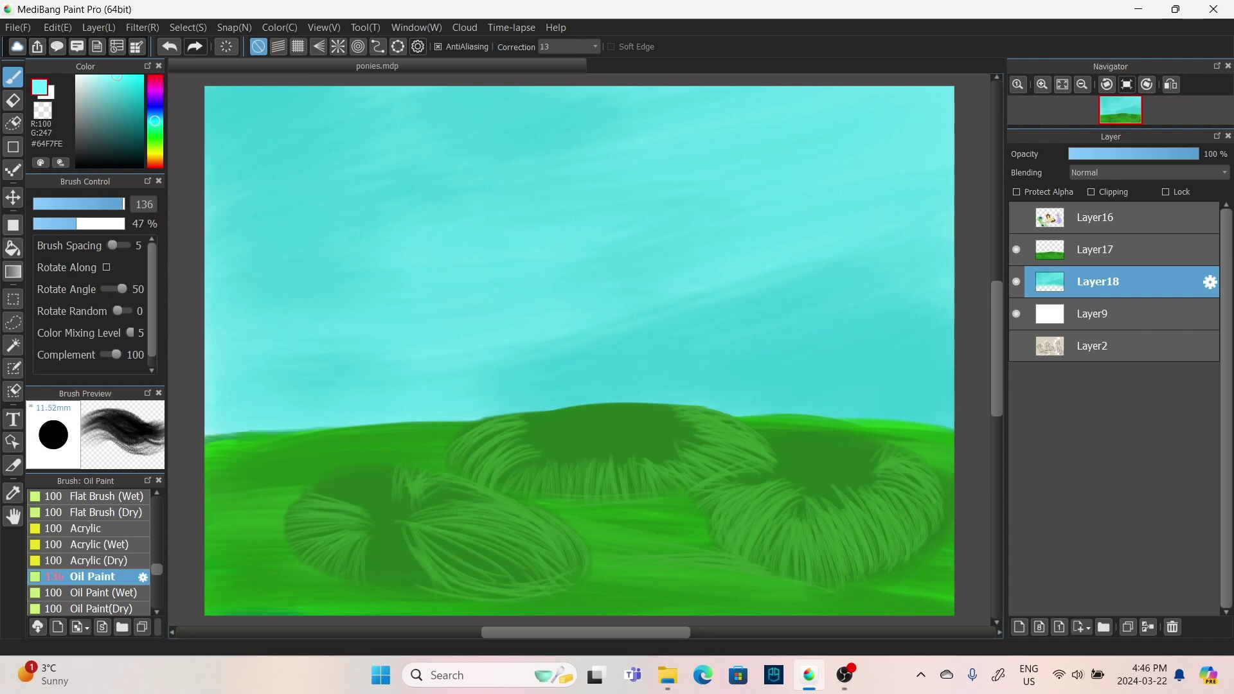
pyautogui.moveTo(257, 133)
pyautogui.mouseDown()
pyautogui.moveTo(496, 303)
pyautogui.moveTo(242, 345)
pyautogui.moveTo(570, 256)
pyautogui.mouseUp()
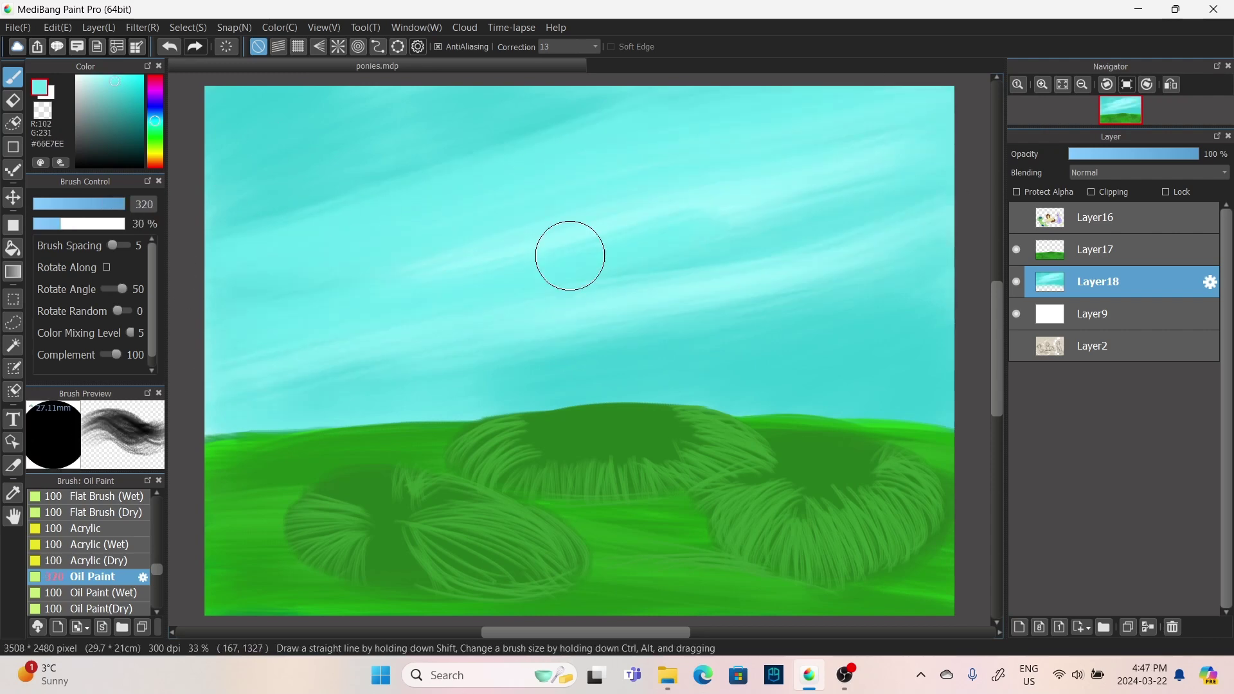
pyautogui.click(1016, 217)
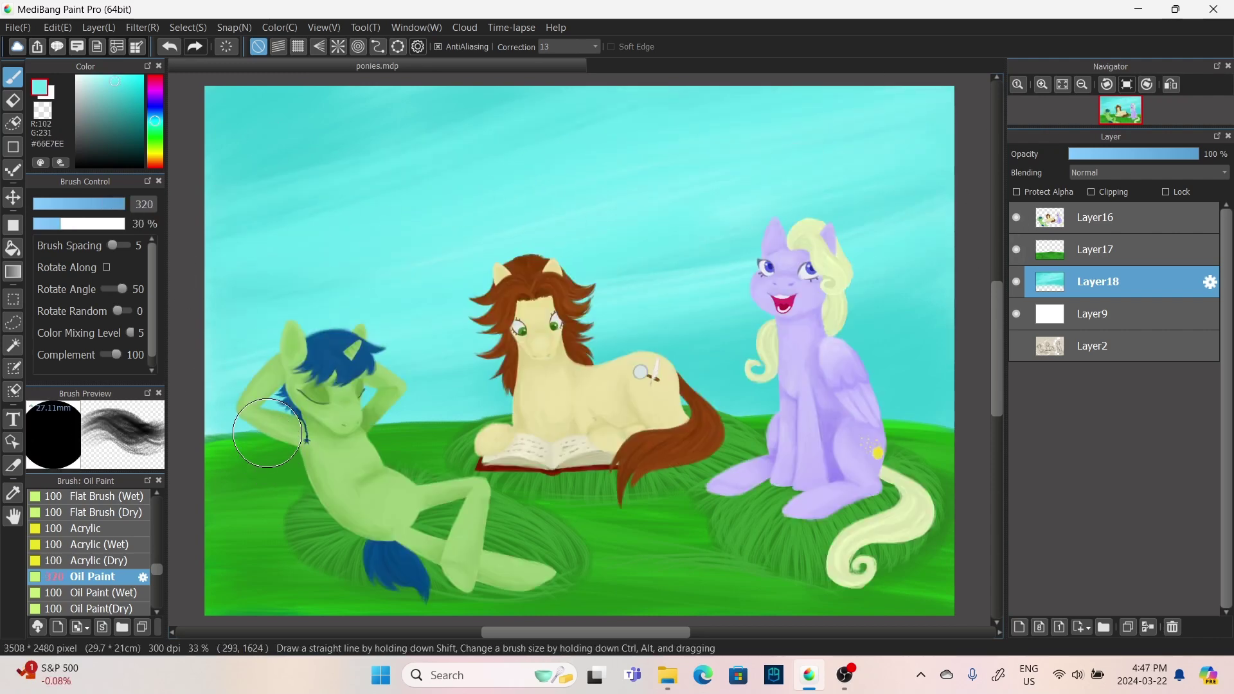
# - Paint a grey rock behind the reclining green pony on Layer17 in #6C7273 at size 47 and 30% opacity
pyautogui.hscroll(-3, 267, 433)
pyautogui.keyDown('alt'); pyautogui.click(385, 489); pyautogui.keyUp('alt')
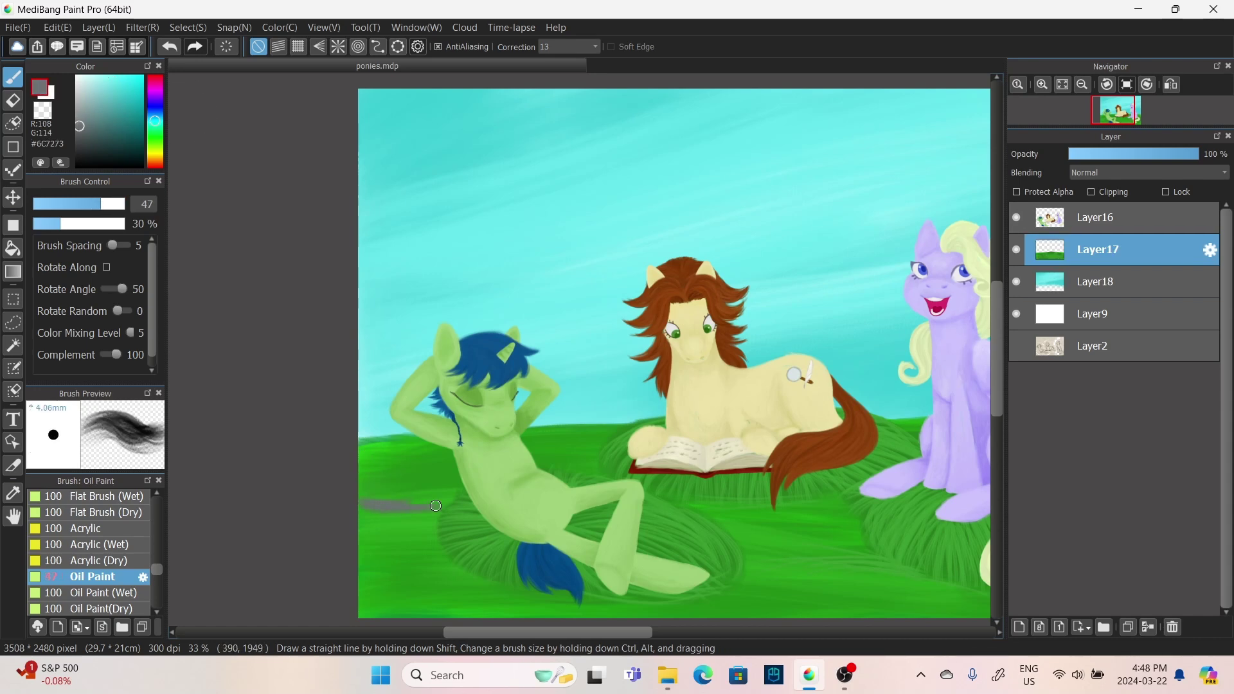
pyautogui.moveTo(435, 506); pyautogui.dragTo(398, 456)
pyautogui.moveTo(421, 364)
pyautogui.mouseDown()
pyautogui.moveTo(381, 413)
pyautogui.moveTo(390, 445)
pyautogui.mouseUp()
# - Blend grass green #36952C along the base of the rock at size 47 and 30% opacity
pyautogui.keyDown('alt'); pyautogui.click(367, 510); pyautogui.keyUp('alt')
pyautogui.keyDown('alt'); pyautogui.click(463, 506); pyautogui.keyUp('alt')
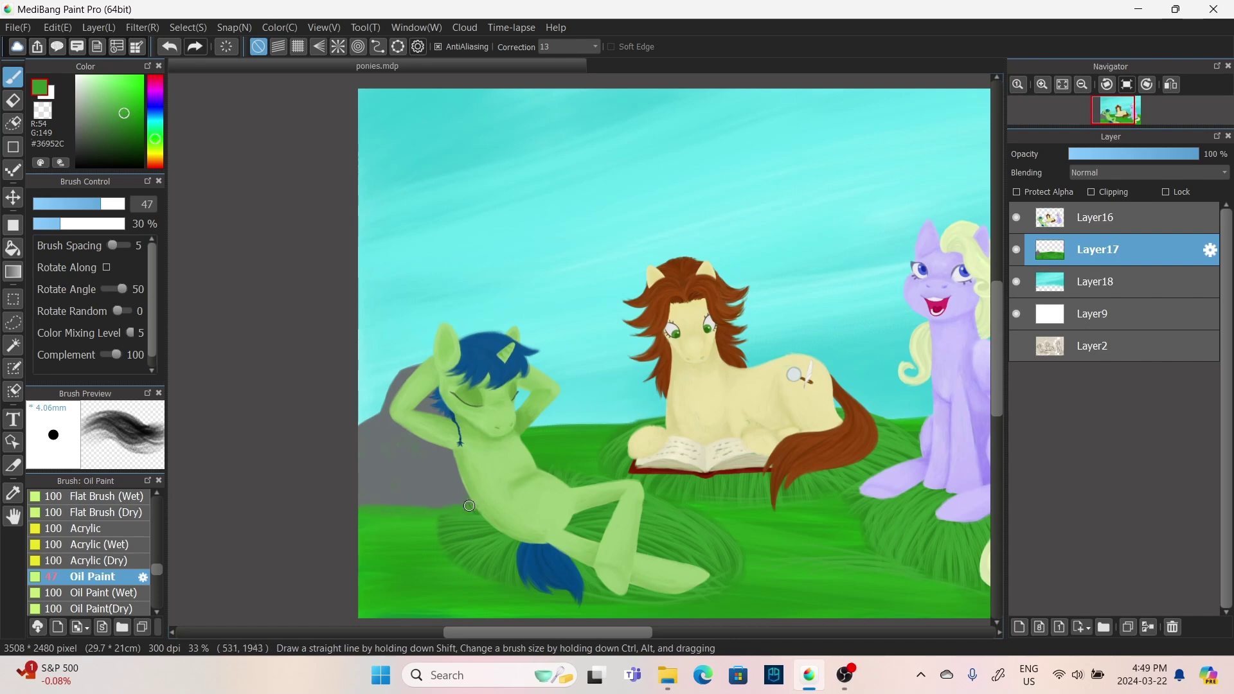
pyautogui.moveTo(463, 506); pyautogui.dragTo(450, 470)
# - With Layer16 temporarily hidden, shade the rock with lighter grey #8F9191 and darker grey #5E5E5E at size 29
pyautogui.keyDown('alt'); pyautogui.click(443, 476); pyautogui.keyUp('alt')
pyautogui.click(1017, 217)
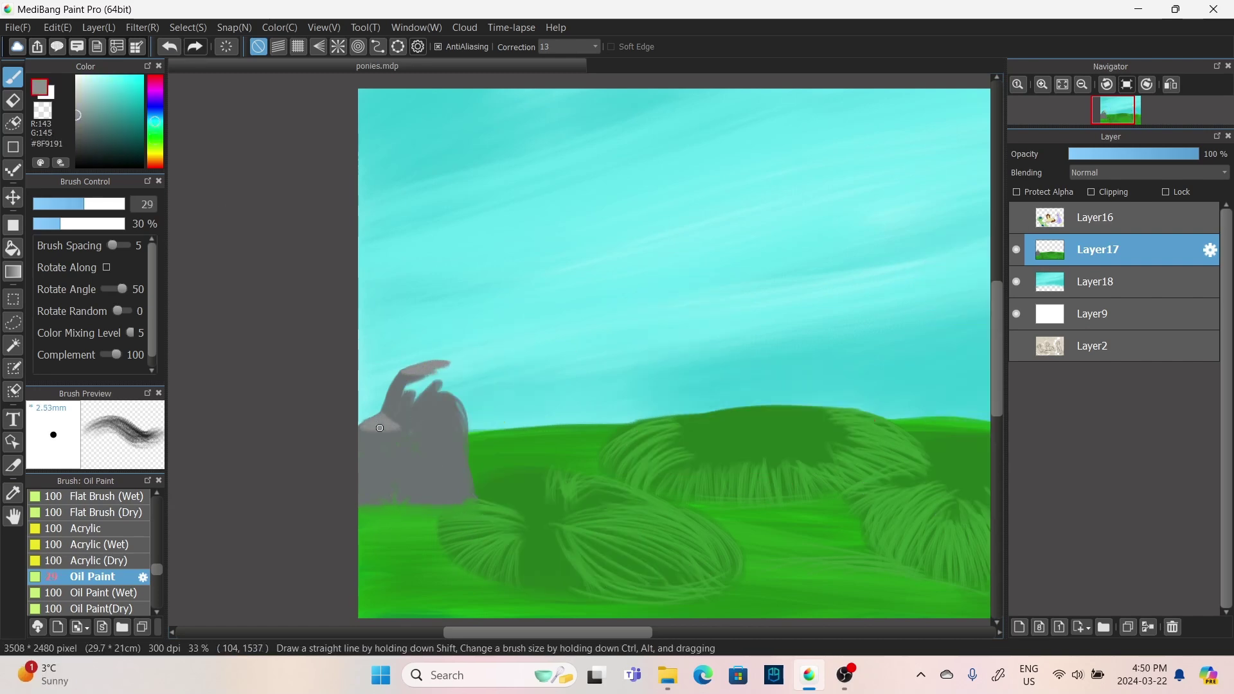
pyautogui.click(78, 126)
pyautogui.click(78, 133)
pyautogui.moveTo(405, 421)
pyautogui.mouseDown()
pyautogui.moveTo(423, 378)
pyautogui.moveTo(418, 392)
pyautogui.mouseUp()
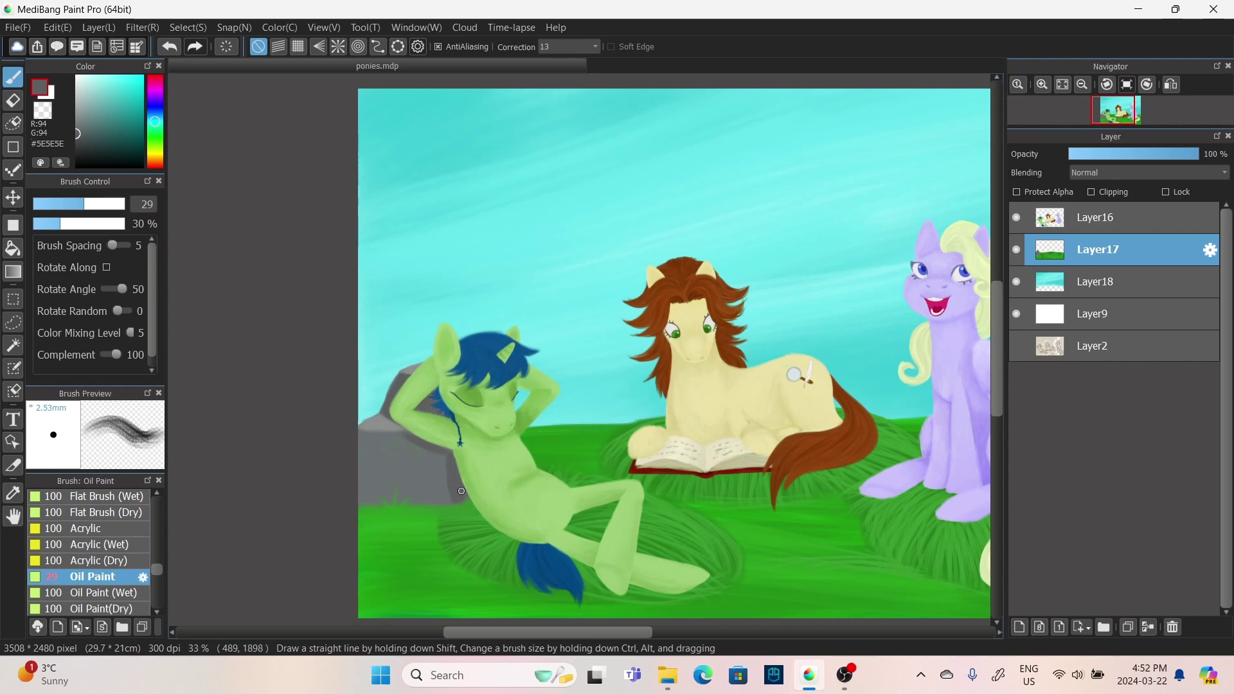
pyautogui.keyDown('alt'); pyautogui.click(390, 426); pyautogui.keyUp('alt')
# - Paint dark green #2D7D24 shadows in the grass around the three ponies at size 29 and 30% opacity
pyautogui.keyDown('alt'); pyautogui.click(471, 523); pyautogui.keyUp('alt')
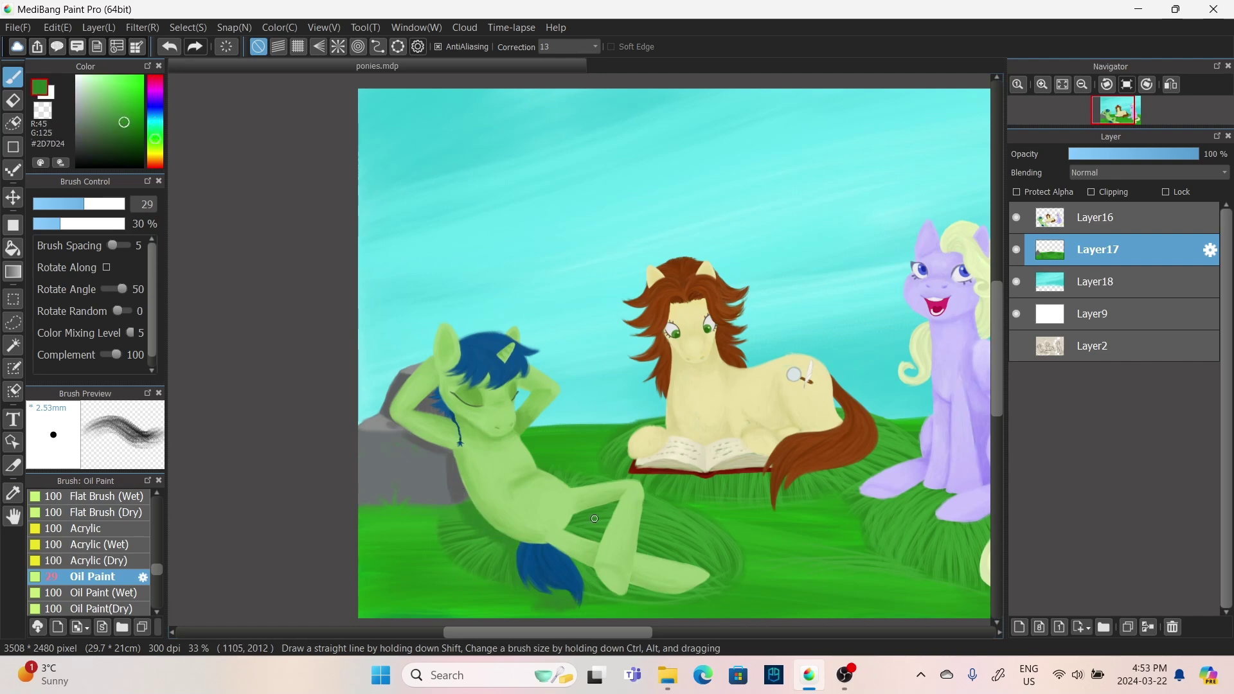
pyautogui.scroll(-1, 717, 591)
pyautogui.hscroll(3, 772, 514)
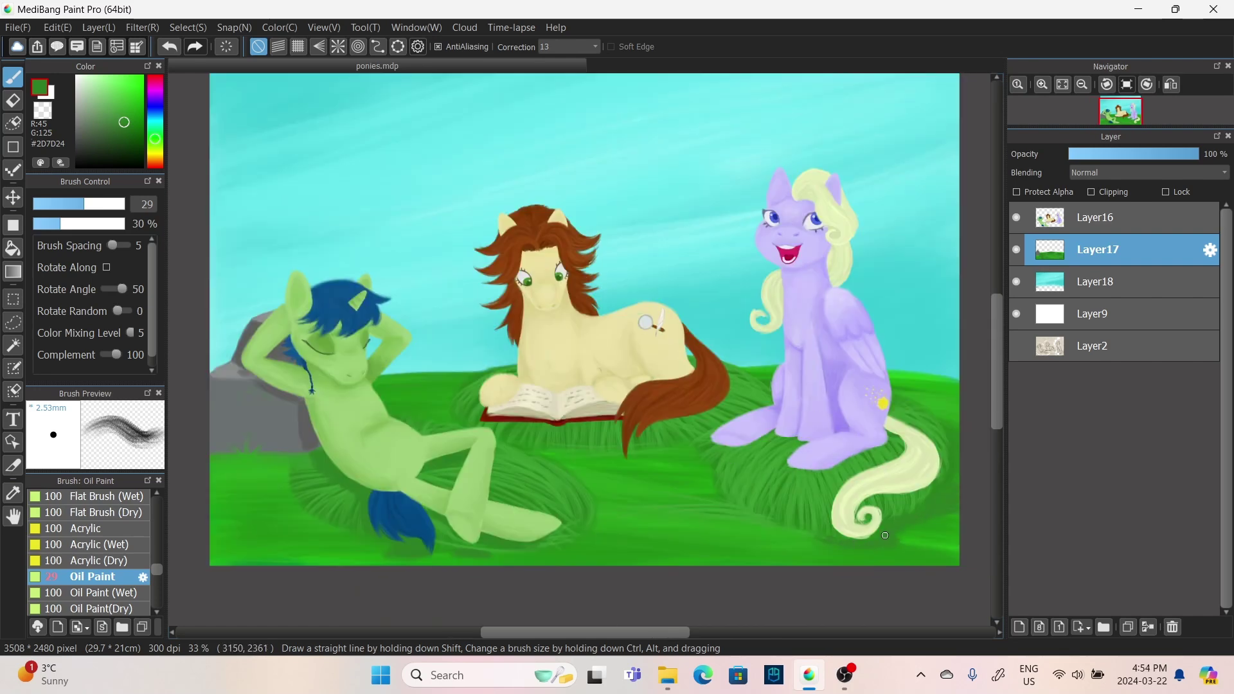
pyautogui.moveTo(836, 471); pyautogui.dragTo(891, 445)
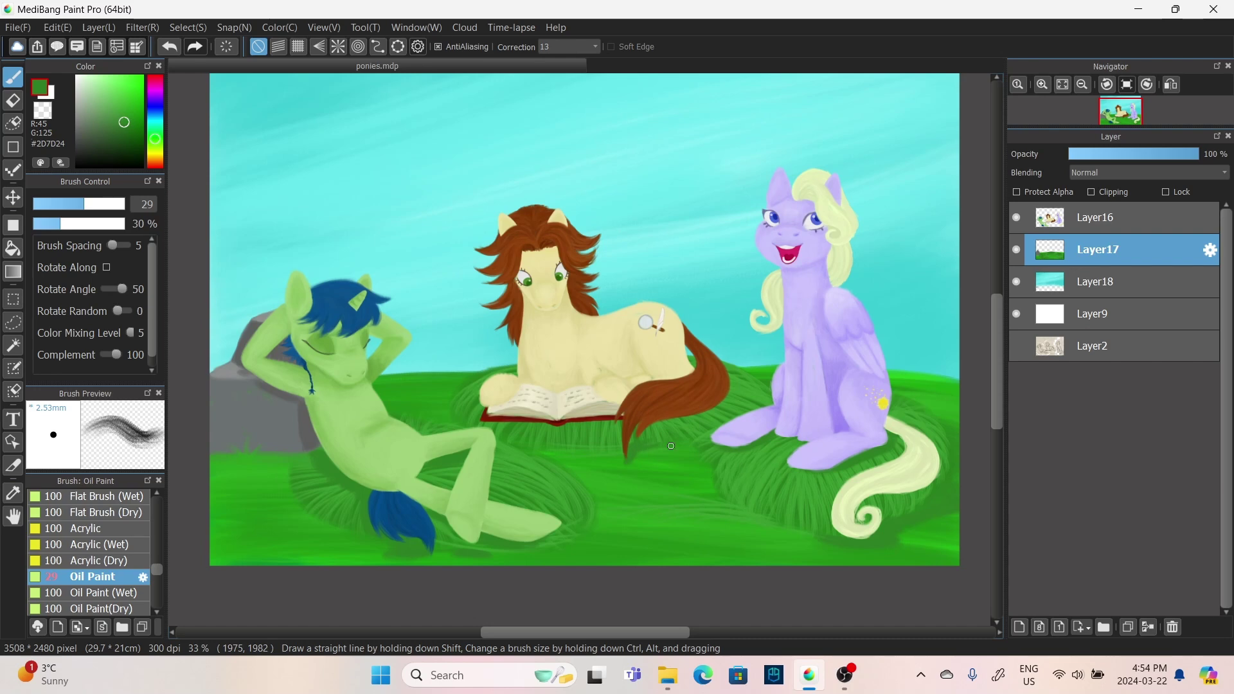
pyautogui.moveTo(671, 445); pyautogui.dragTo(734, 392)
pyautogui.moveTo(746, 444); pyautogui.dragTo(693, 359)
pyautogui.moveTo(707, 416); pyautogui.dragTo(517, 423)
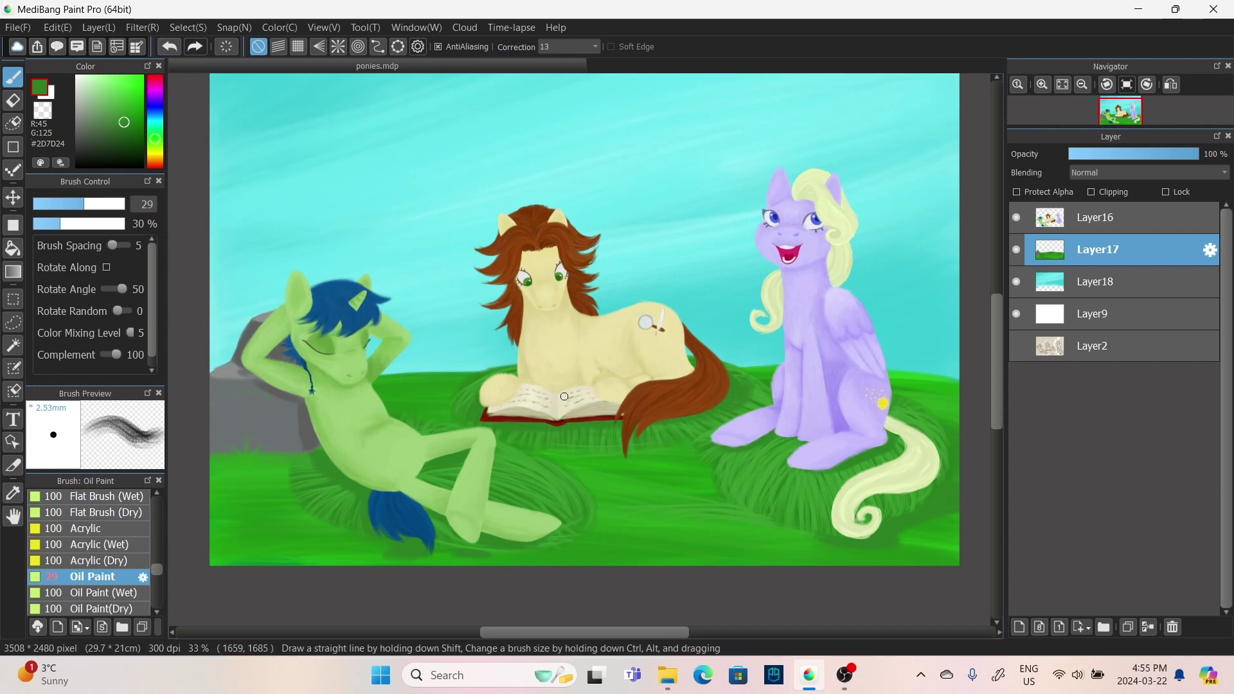
# - Try to merge the grass on Layer17 into the sky on Layer18
pyautogui.scroll(5, 564, 397)
pyautogui.hotkey('ctrl', 'e')
pyautogui.click(1098, 217)
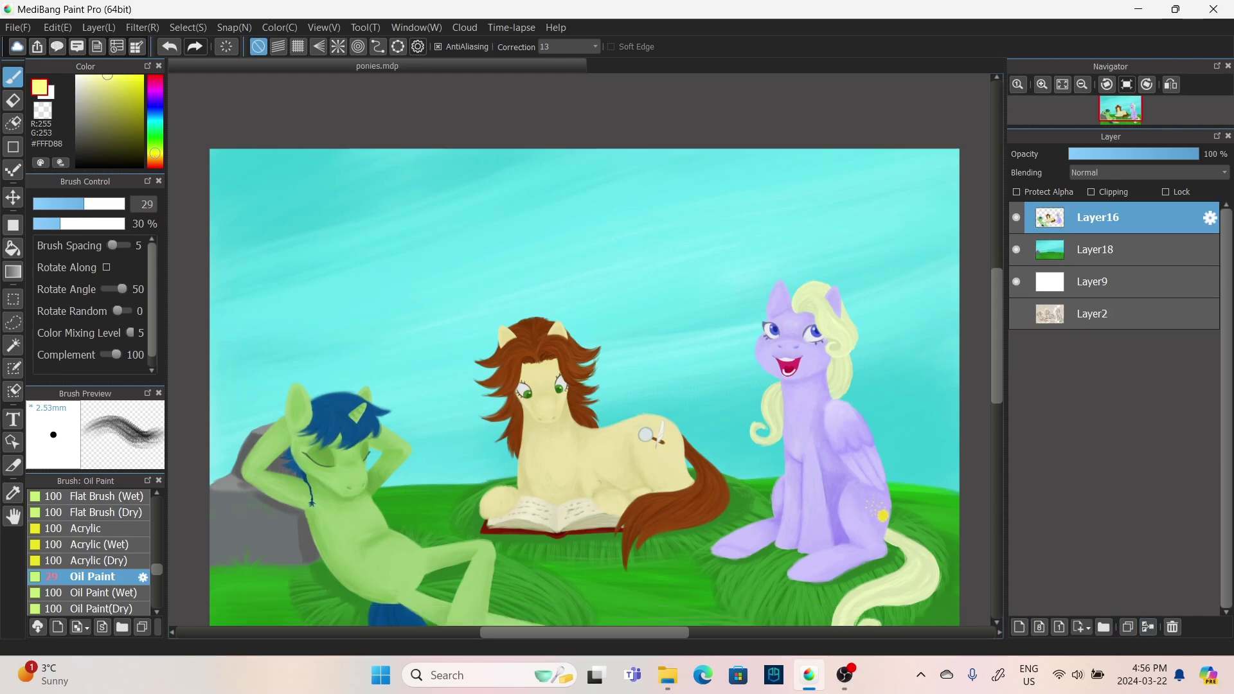
pyautogui.scroll(-3, 585, 386)
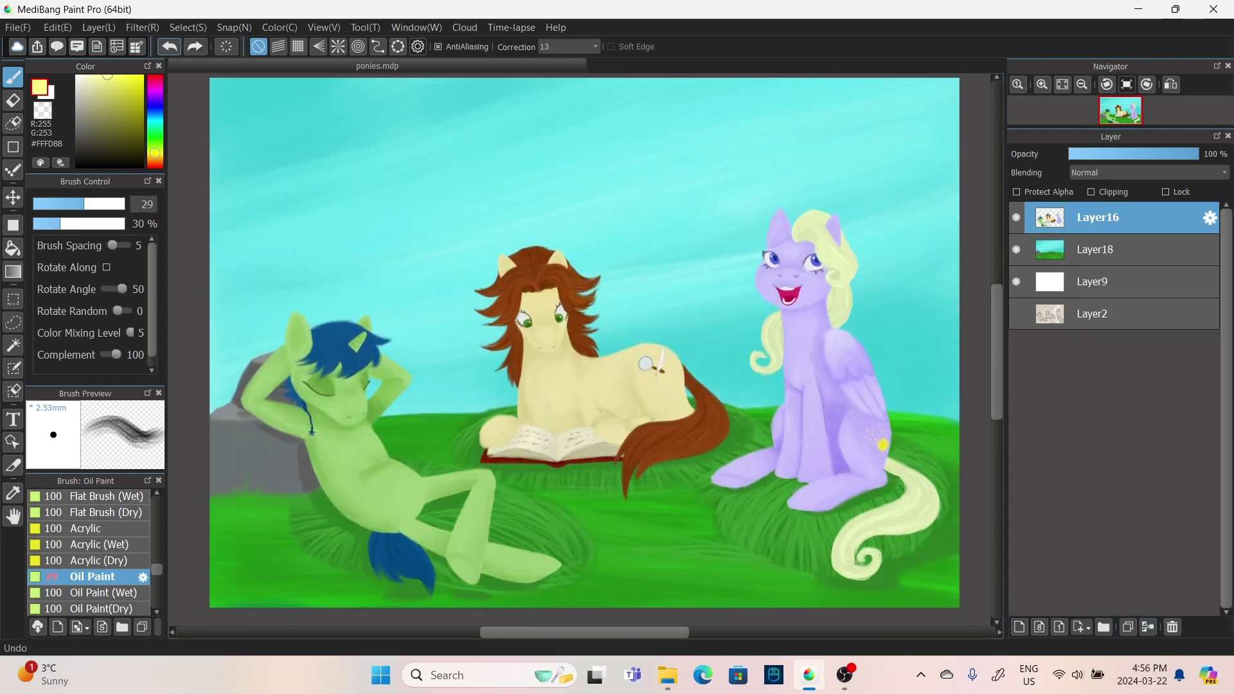
# - Merge the ponies on Layer16 into Layer17, and transform the result to be slightly wider than the canvas and raised
pyautogui.hotkey('ctrl', 'shift', 'n')
pyautogui.hotkey('ctrl', 'e')
pyautogui.hotkey('ctrl', 't')
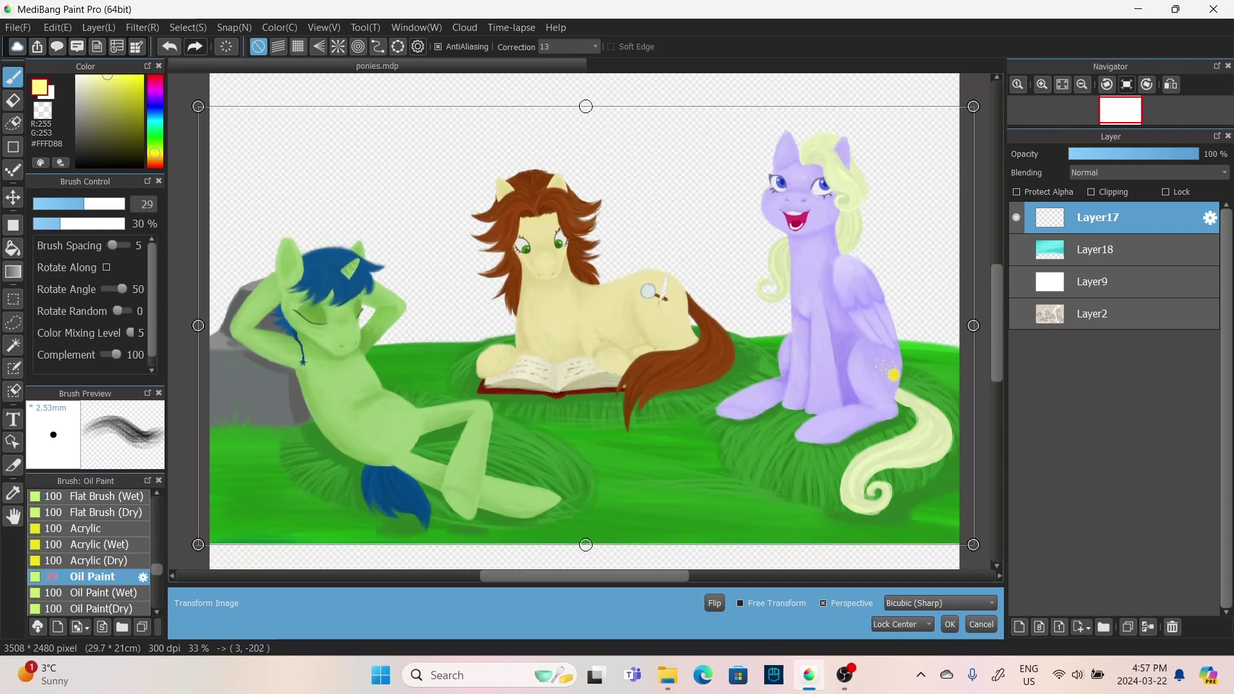
pyautogui.scroll(2, 585, 321)
pyautogui.hotkey('ctrl', '-')
pyautogui.press('Return')
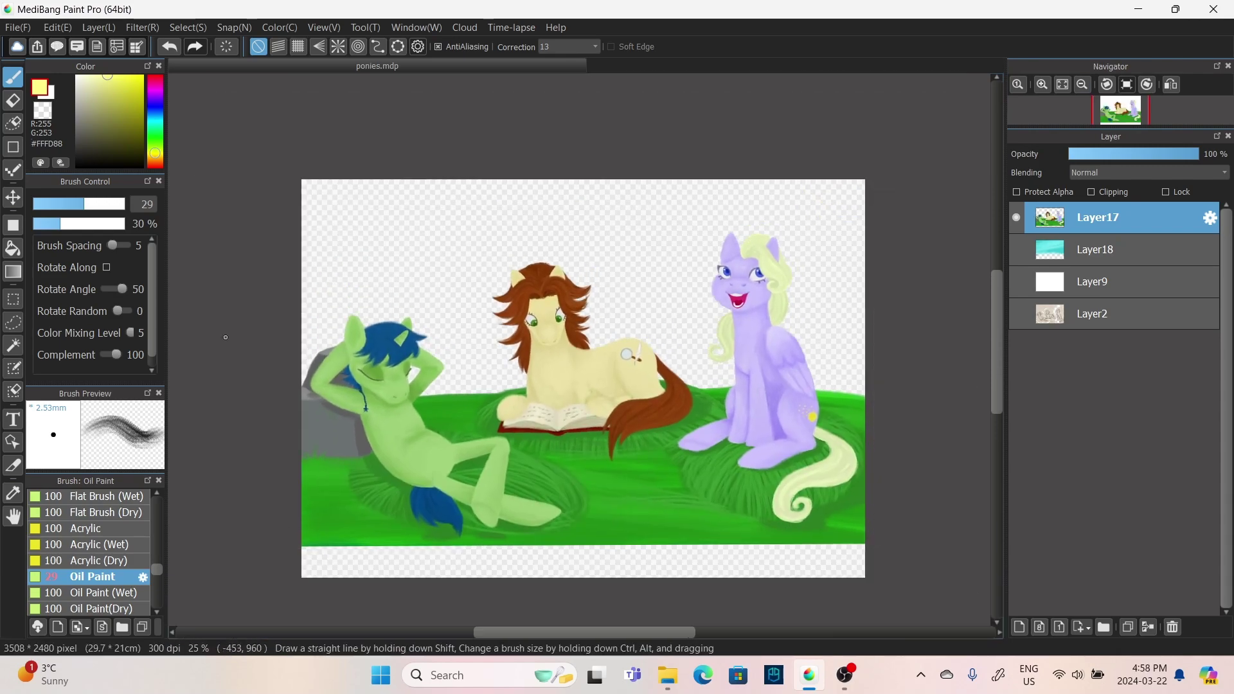
# - Fill the empty strip below the ground with green #228D16 at size 141, and blend it with #299E1C at size 63
pyautogui.keyDown('alt'); pyautogui.click(630, 488); pyautogui.keyUp('alt')
pyautogui.click(124, 204)
pyautogui.moveTo(309, 560)
pyautogui.mouseDown()
pyautogui.moveTo(862, 562)
pyautogui.moveTo(669, 566)
pyautogui.mouseUp()
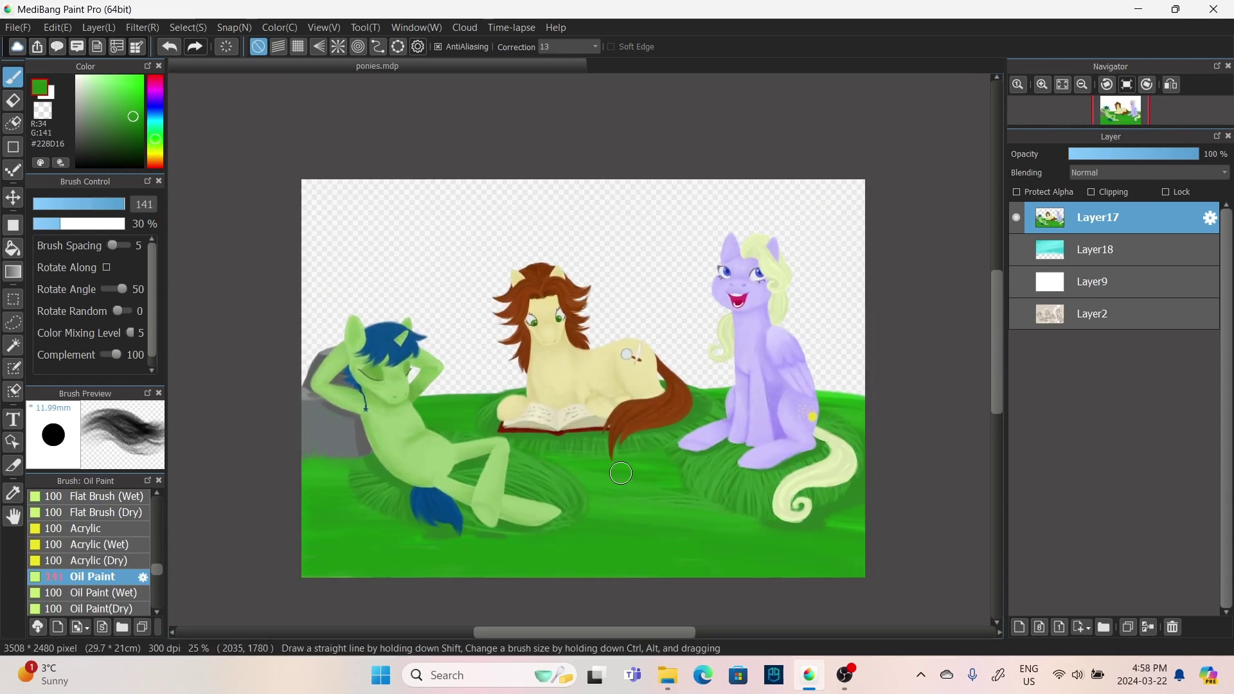
pyautogui.moveTo(510, 576); pyautogui.dragTo(475, 574)
pyautogui.keyDown('alt'); pyautogui.click(308, 553); pyautogui.keyUp('alt')
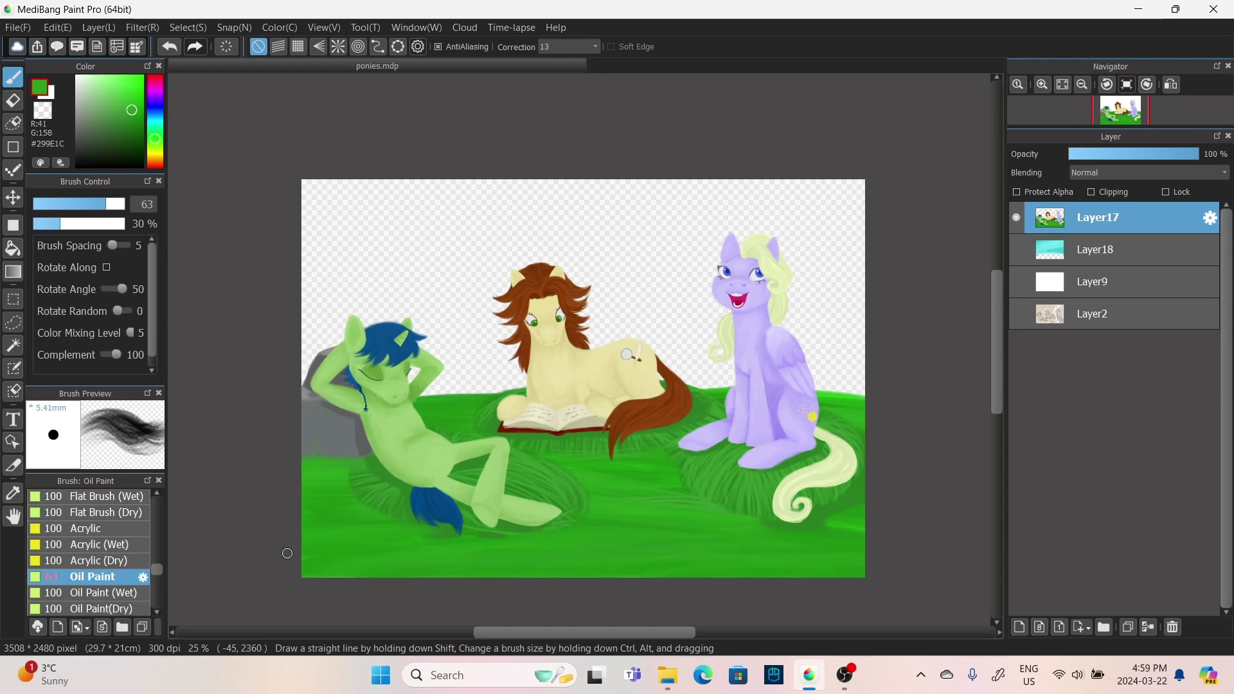
# - Show Layer18 and adjust the sky's hue, saturation and brightness in HLS, hiding Layer17 during the adjustment
pyautogui.click(1016, 249)
pyautogui.click(1099, 249)
pyautogui.click(187, 27)
pyautogui.click(257, 212)
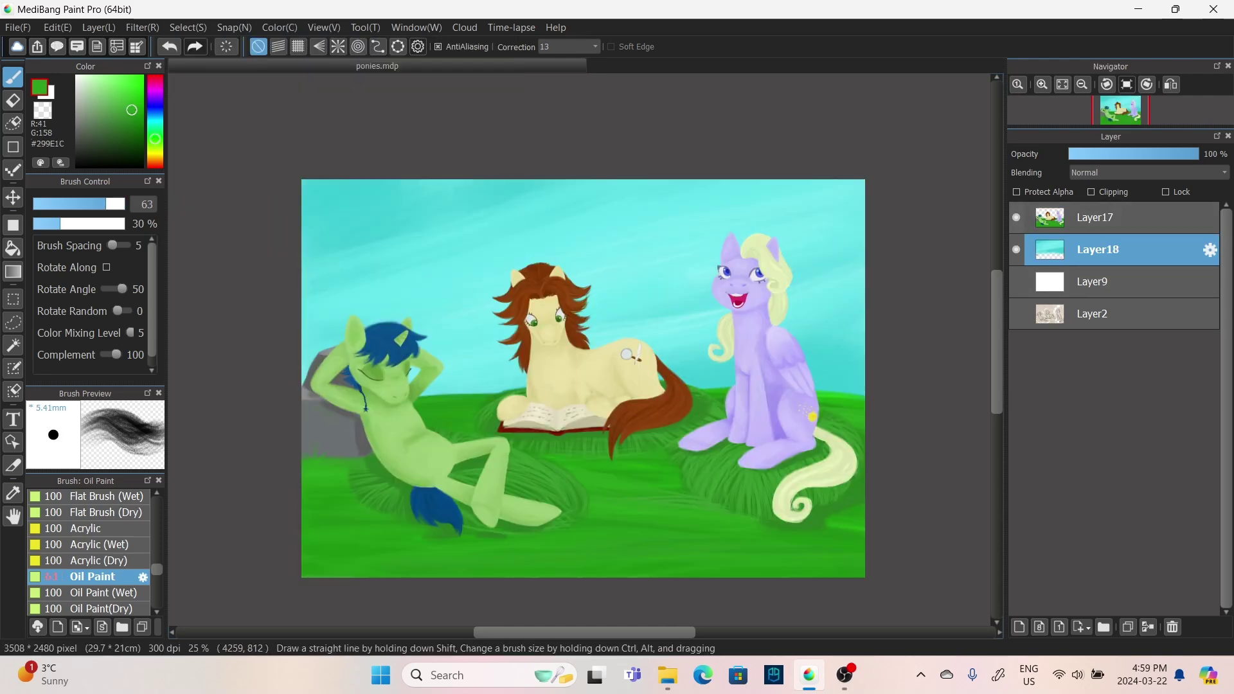
pyautogui.click(1016, 218)
pyautogui.click(323, 27)
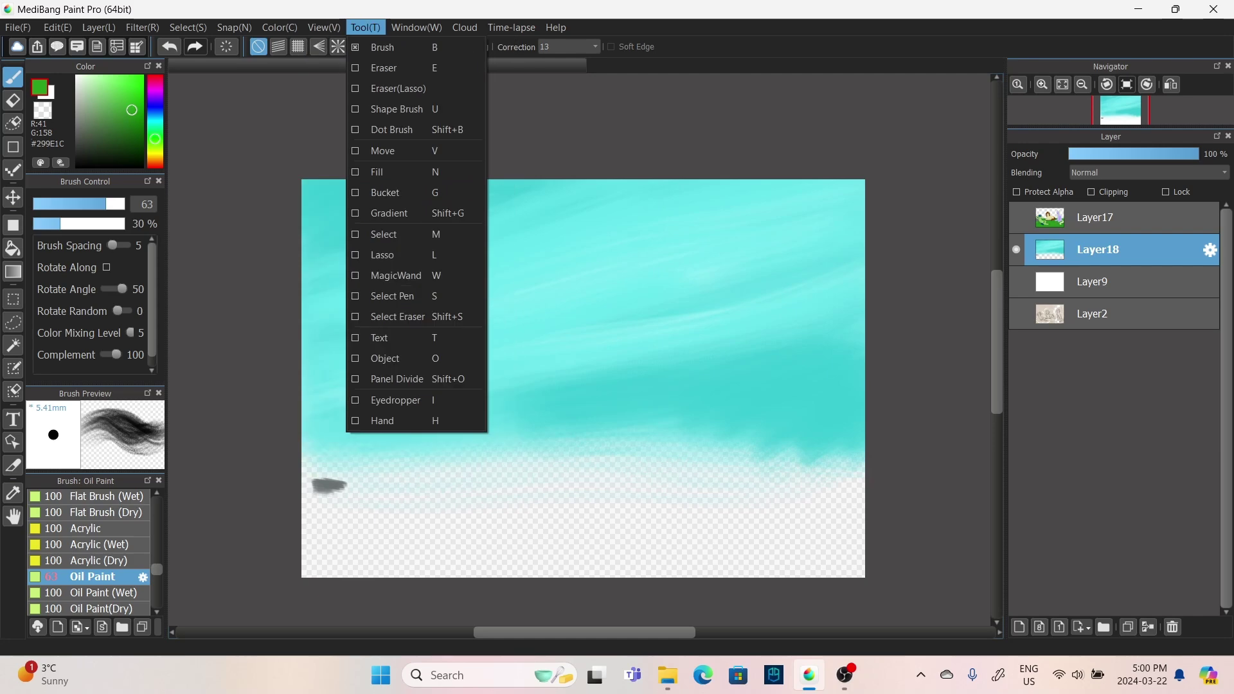
pyautogui.click(303, 47)
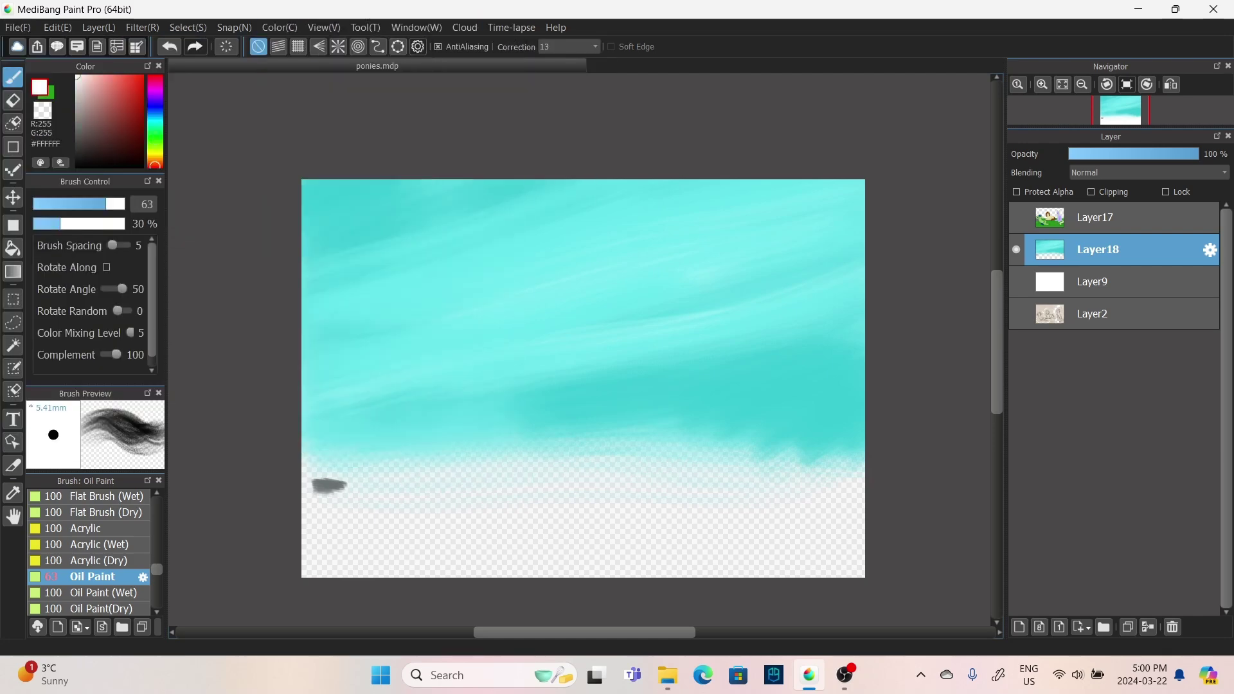
pyautogui.click(364, 27)
pyautogui.click(257, 103)
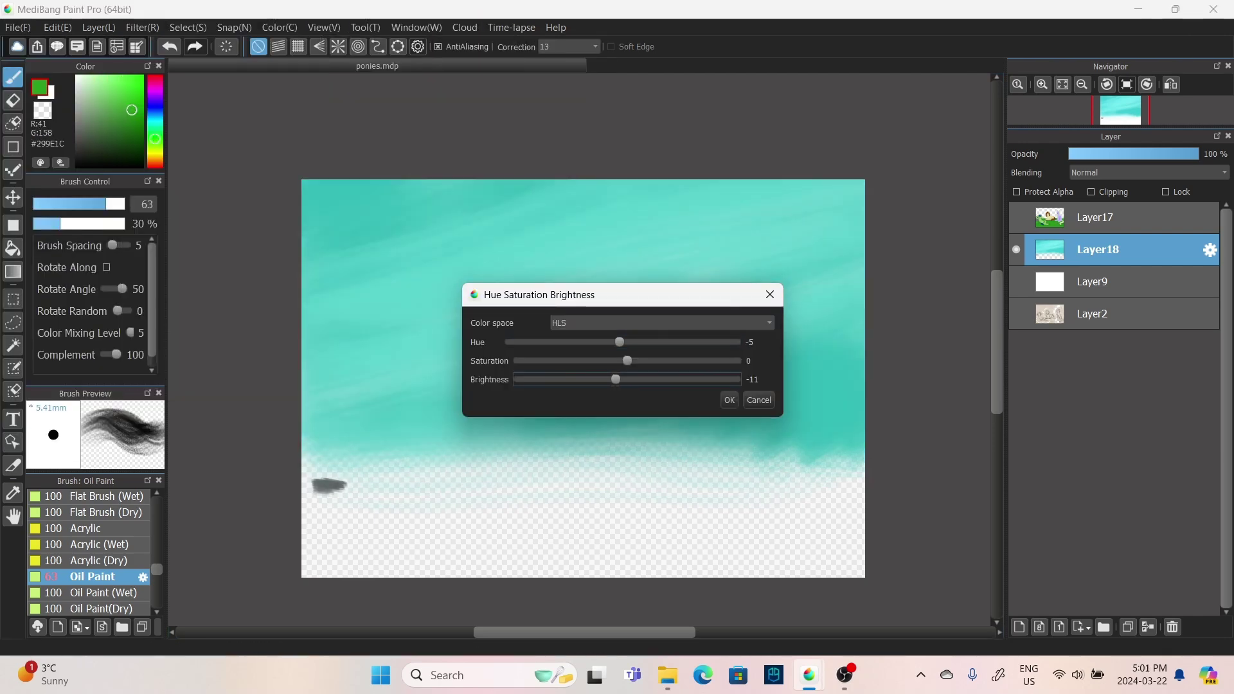
pyautogui.moveTo(619, 342)
pyautogui.mouseDown()
pyautogui.moveTo(601, 342)
pyautogui.moveTo(617, 342)
pyautogui.mouseUp()
pyautogui.click(728, 400)
pyautogui.click(1016, 217)
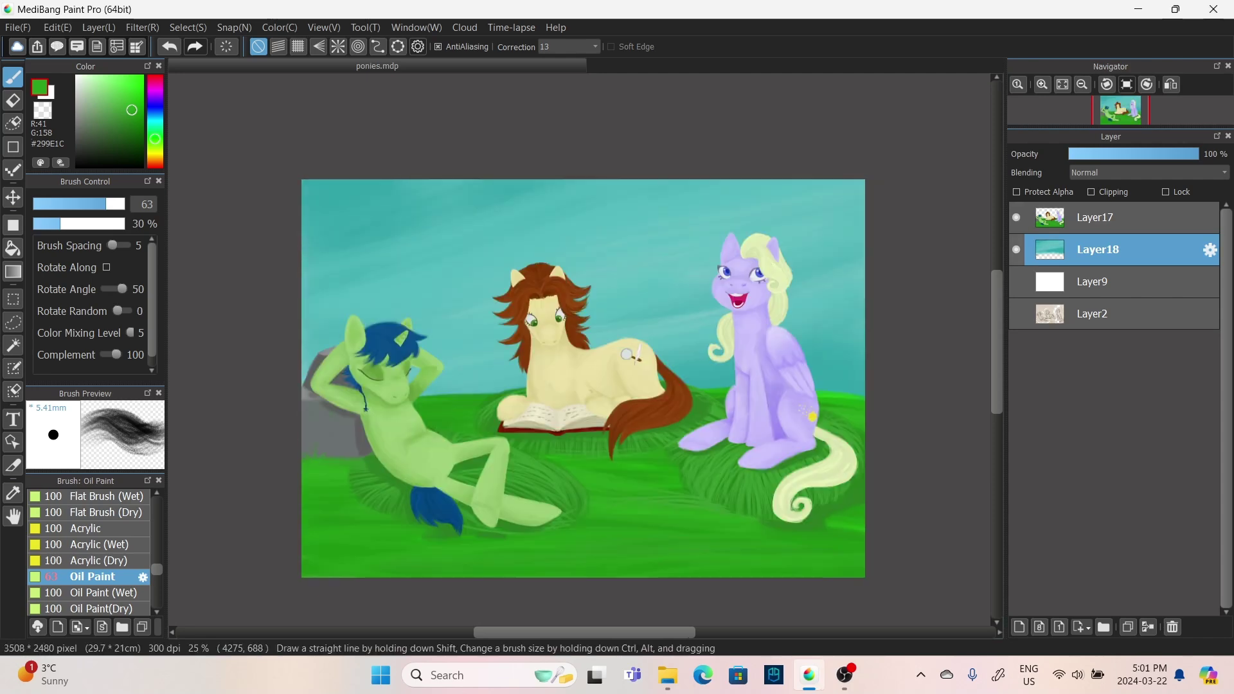
# - Adjust the sky on Layer18 with hue +2, saturation +49 and brightness +21, hiding Layer17 during the adjustment
pyautogui.hscroll(1, 572, 379)
pyautogui.click(1016, 217)
pyautogui.click(142, 27)
pyautogui.click(180, 73)
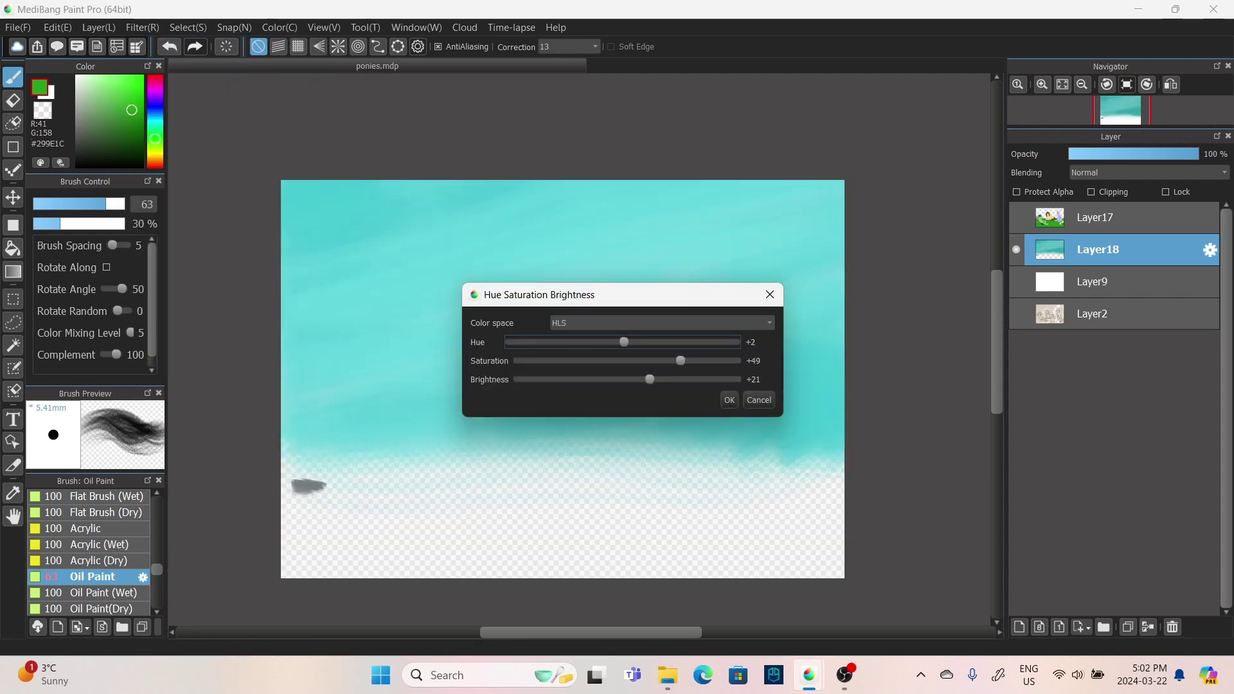
pyautogui.click(729, 400)
pyautogui.click(1016, 217)
# - Touch up the lilac pony's neck, cheek and muzzle on Layer17 in #C3B9FA at size 11 and 52% opacity
pyautogui.scroll(4, 828, 496)
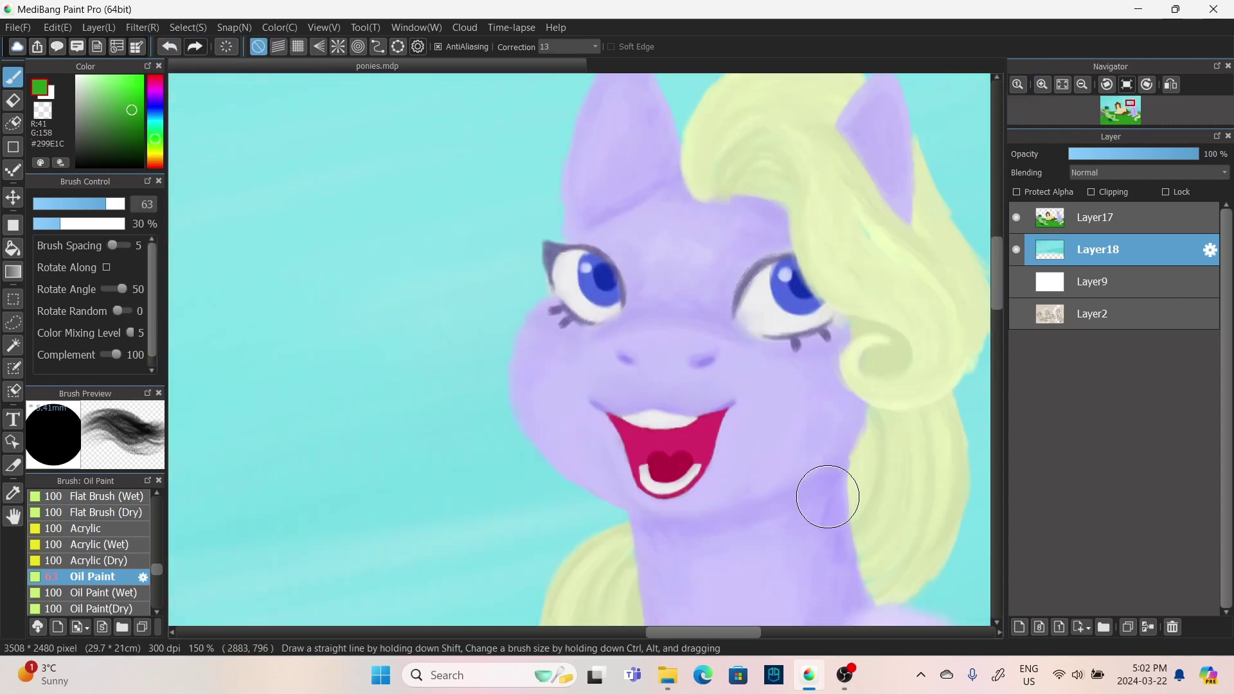
pyautogui.keyDown('alt'); pyautogui.click(828, 496); pyautogui.keyUp('alt')
pyautogui.moveTo(828, 496); pyautogui.dragTo(642, 450)
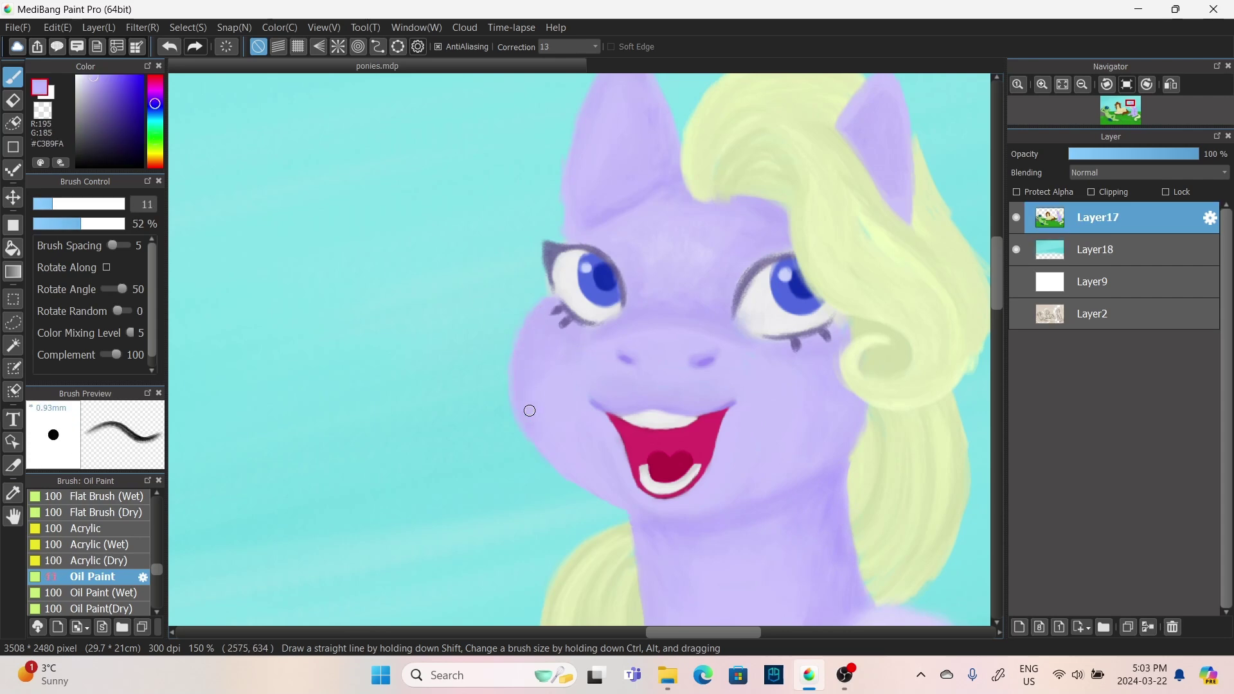
# - Refine the lilac pony's ear and face edges with sampled lilacs #B6A9F8 and #C7BCFA at size 7
pyautogui.keyDown('alt'); pyautogui.click(551, 400); pyautogui.keyUp('alt')
pyautogui.scroll(3, 527, 359)
pyautogui.keyDown('alt'); pyautogui.click(527, 359); pyautogui.keyUp('alt')
pyautogui.moveTo(642, 155); pyautogui.dragTo(633, 145)
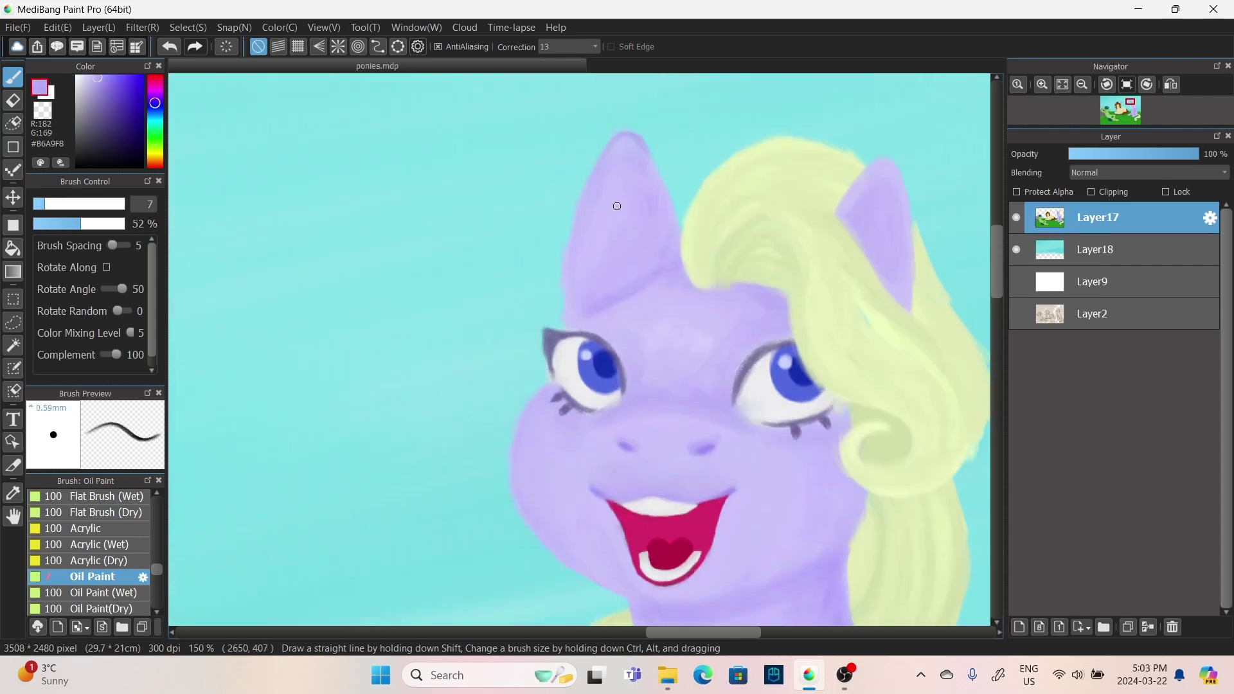
pyautogui.keyDown('alt'); pyautogui.click(614, 305); pyautogui.keyUp('alt')
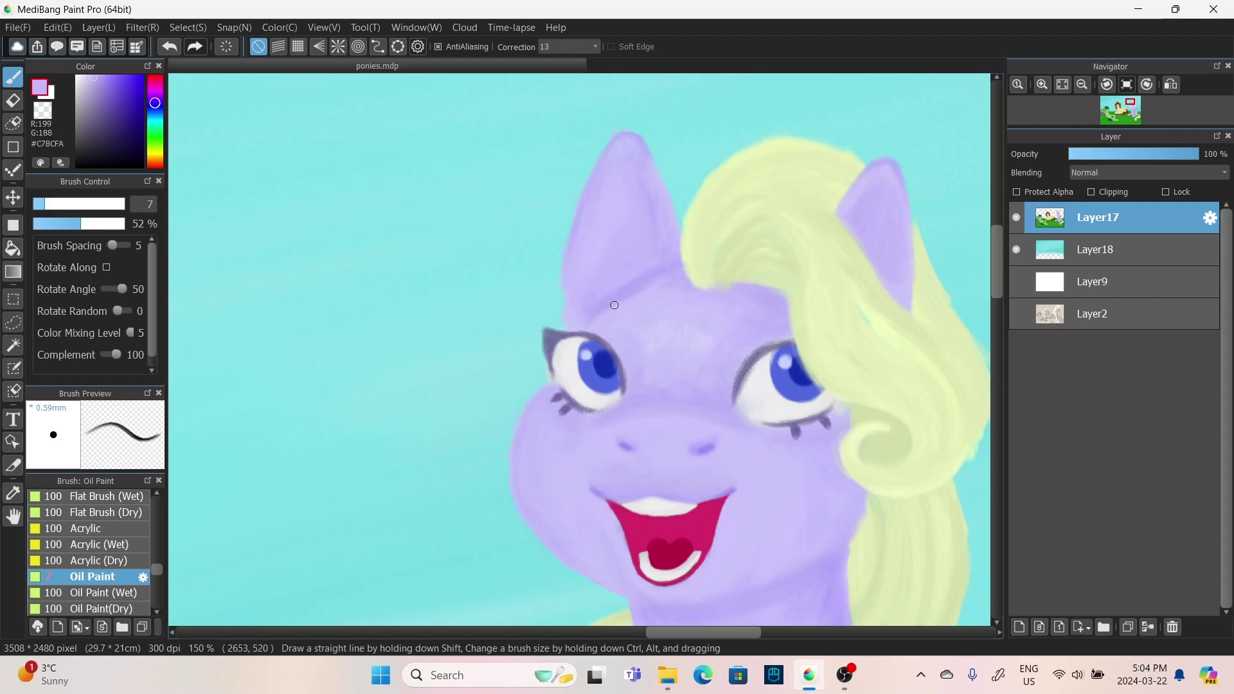
pyautogui.scroll(-5, 910, 213)
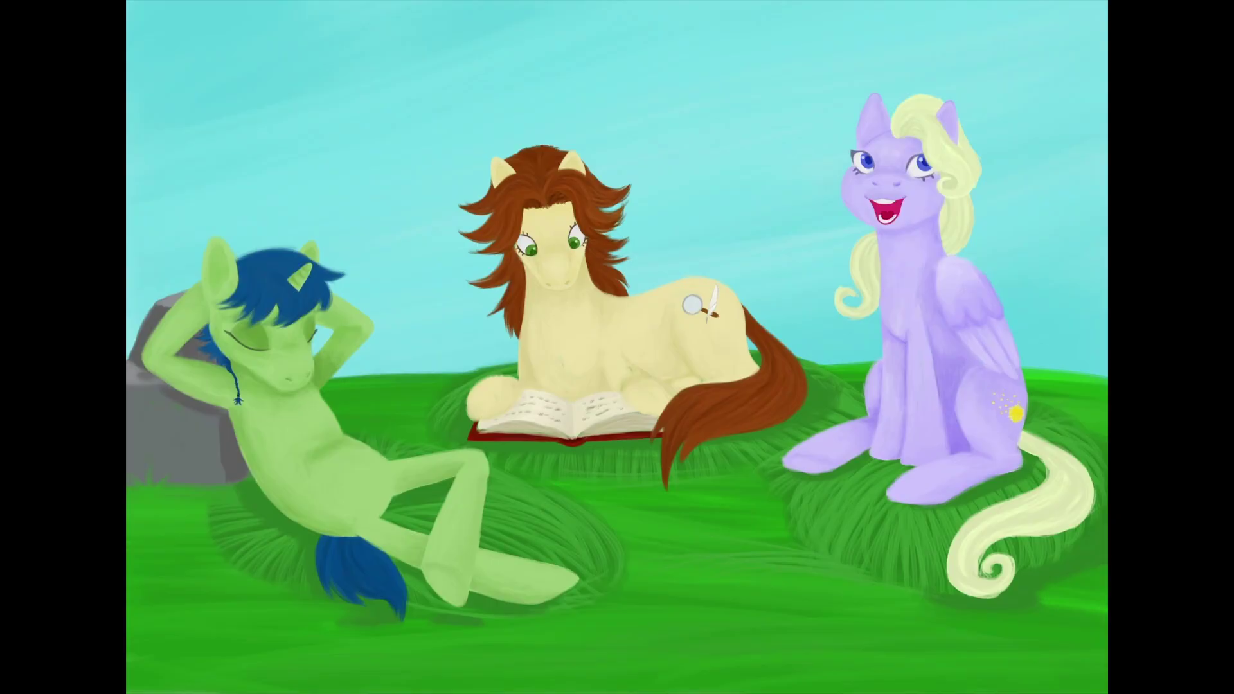